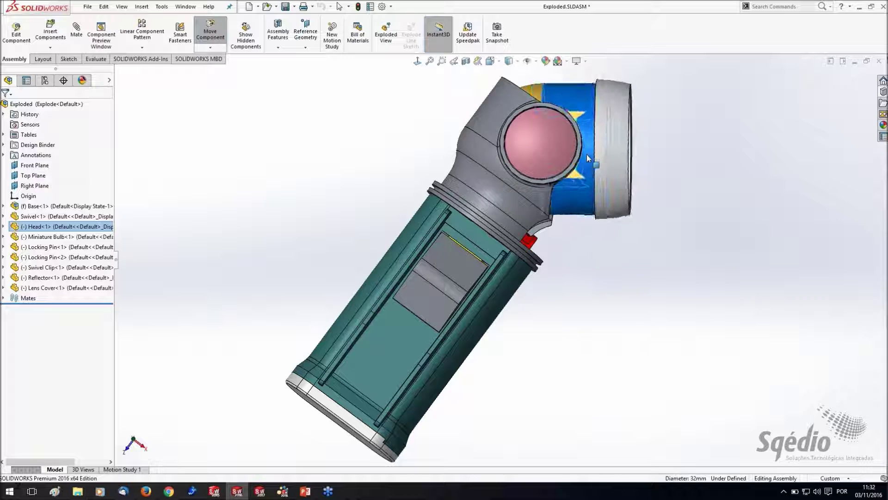
- Create a drawing of the flashlight assembly using the D_A3 template from the DEMO set
{"action": "key", "text": "Escape"}
{"action": "mouse_move", "coordinate": [630, 286]}
{"action": "middle_mouse_down"}
{"action": "mouse_move", "coordinate": [600, 294]}
{"action": "mouse_move", "coordinate": [636, 303]}
{"action": "mouse_move", "coordinate": [544, 204]}
{"action": "mouse_move", "coordinate": [623, 293]}
{"action": "middle_mouse_up"}
{"action": "scroll", "coordinate": [601, 294], "scroll_direction": "down", "scroll_amount": 2}
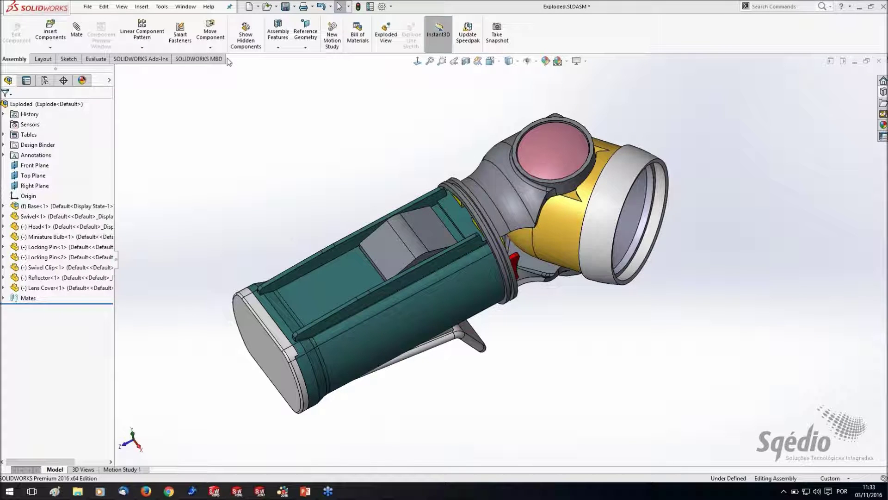
{"action": "left_click", "coordinate": [258, 7]}
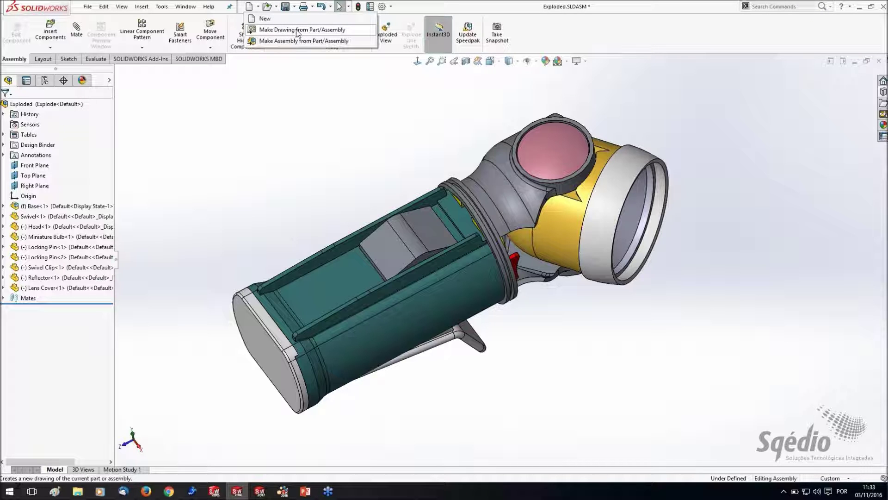
{"action": "left_click", "coordinate": [328, 31]}
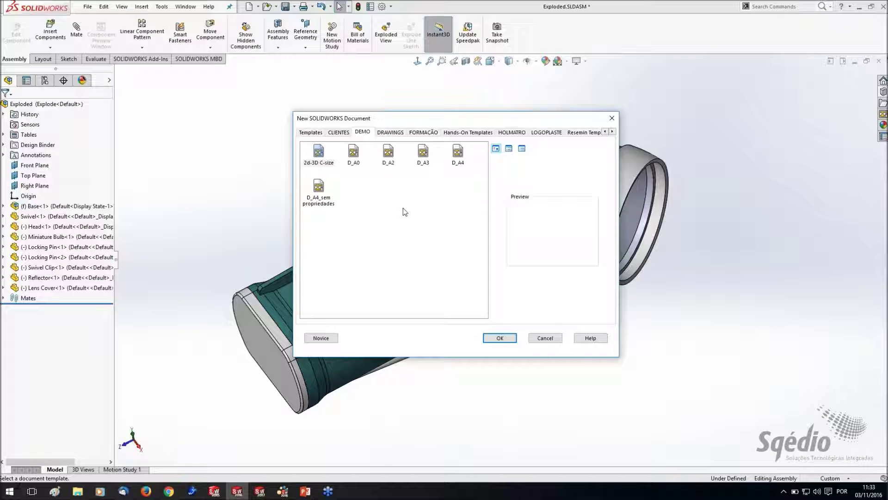
{"action": "left_click", "coordinate": [424, 154]}
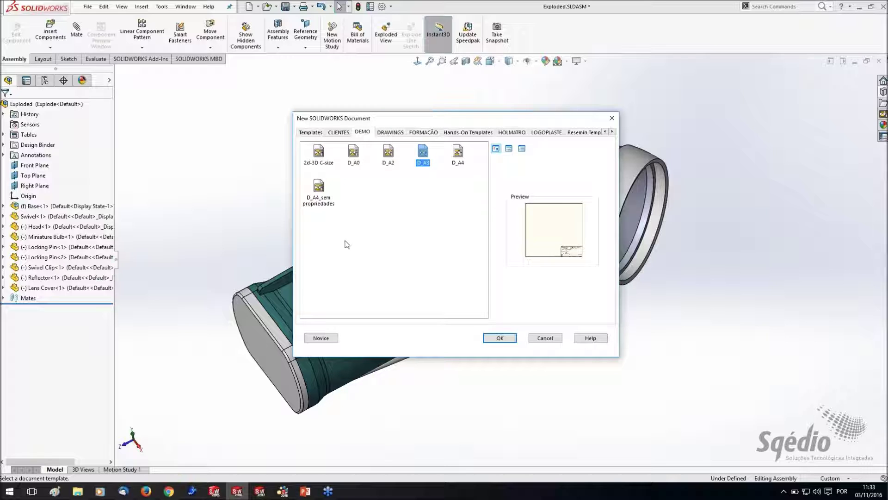
{"action": "left_click", "coordinate": [500, 339]}
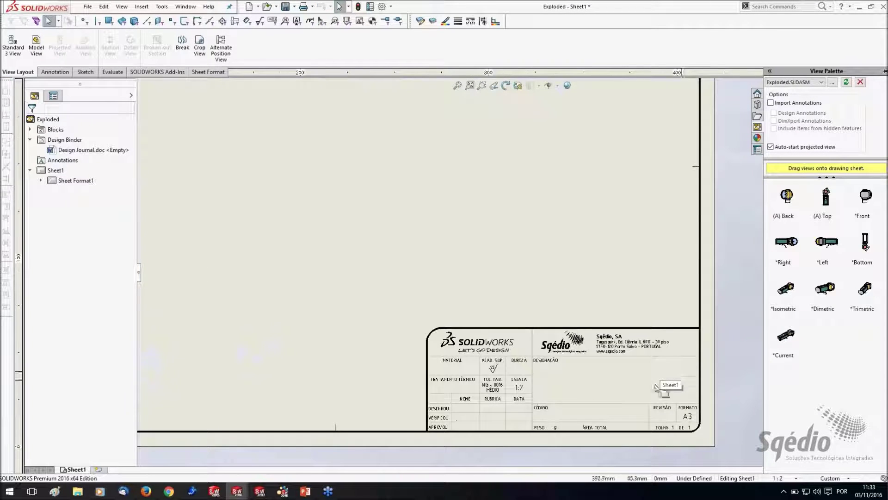
- Place an isometric view of the flashlight above the title block and display it as Shaded With Edges
{"action": "scroll", "coordinate": [657, 387], "scroll_direction": "down", "scroll_amount": 1}
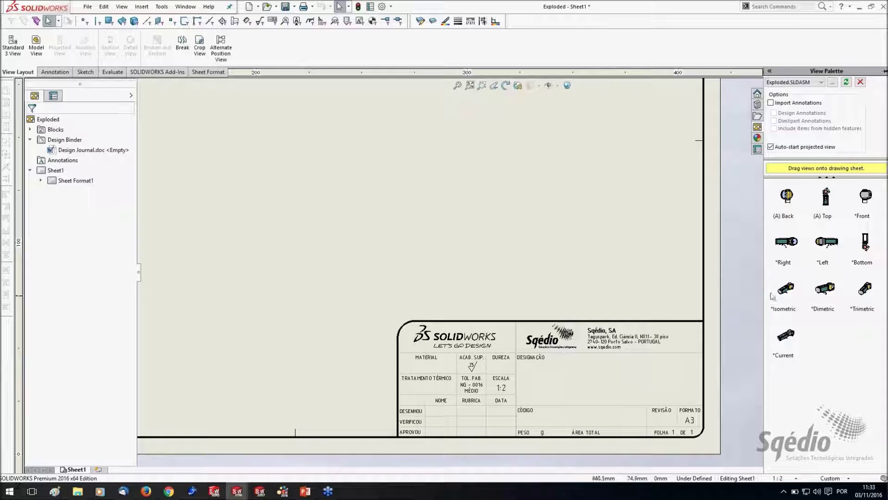
{"action": "left_click_drag", "start_coordinate": [788, 291], "coordinate": [528, 193]}
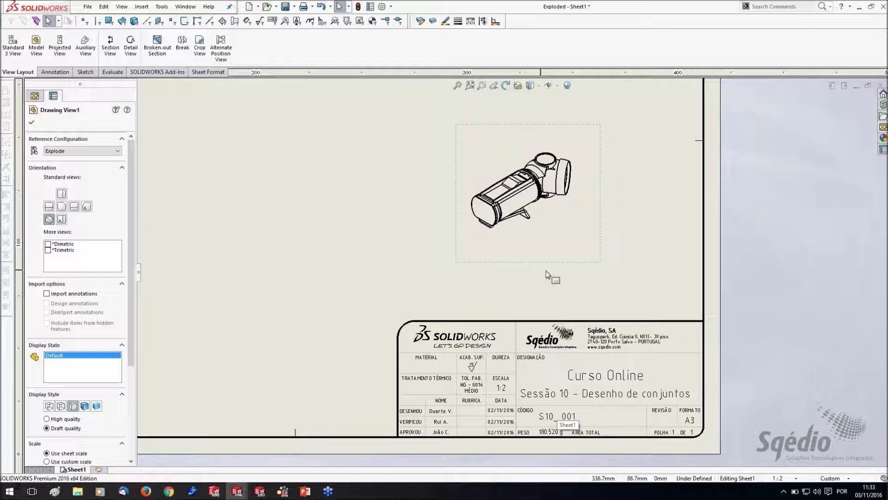
{"action": "scroll", "coordinate": [584, 407], "scroll_direction": "down", "scroll_amount": 3}
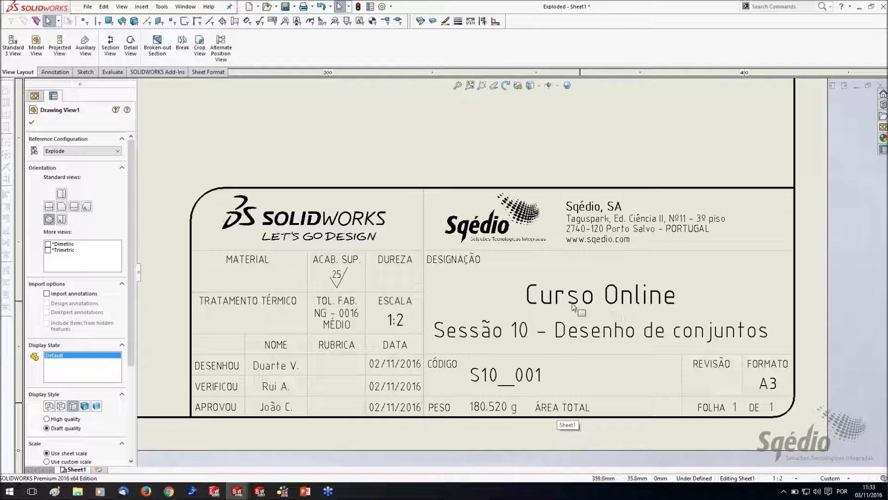
{"action": "scroll", "coordinate": [504, 287], "scroll_direction": "up", "scroll_amount": 5}
{"action": "scroll", "coordinate": [500, 179], "scroll_direction": "down", "scroll_amount": 2}
{"action": "left_click", "coordinate": [525, 238]}
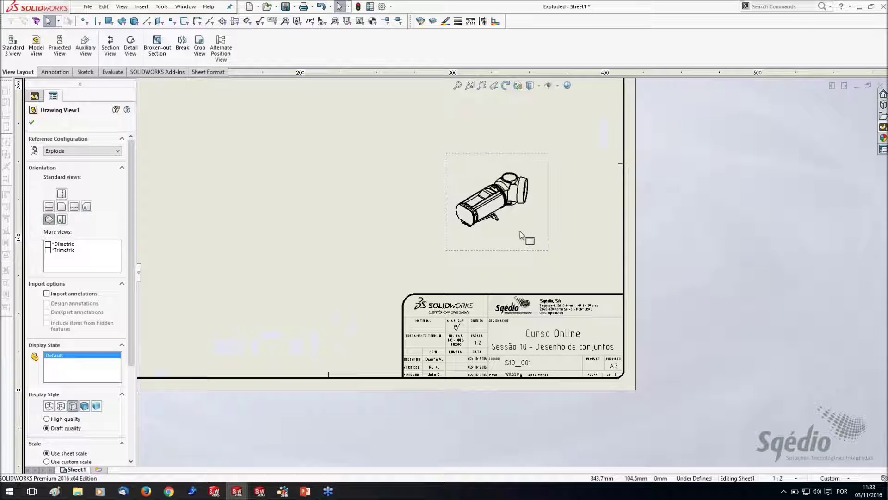
{"action": "left_click", "coordinate": [85, 407]}
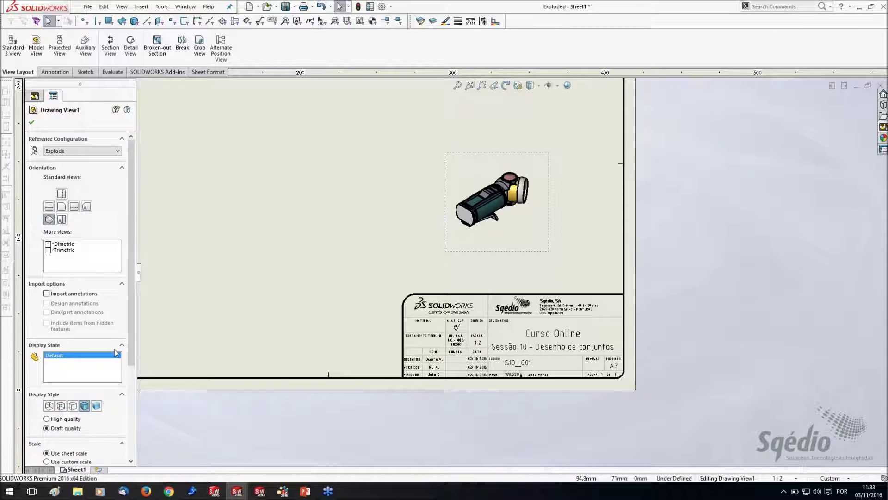
- Set the drawing sheet's scale to 1:1 in the sheet properties
{"action": "left_click_drag", "start_coordinate": [129, 324], "coordinate": [135, 399]}
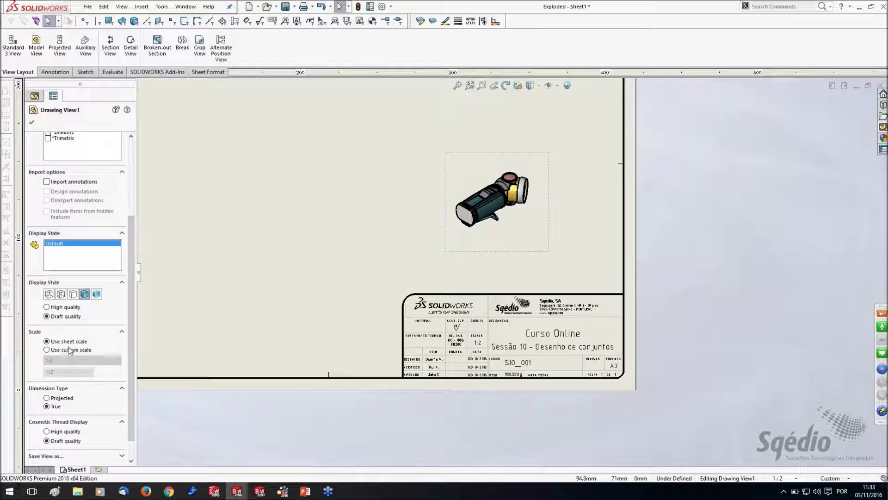
{"action": "scroll", "coordinate": [401, 262], "scroll_direction": "up", "scroll_amount": 3}
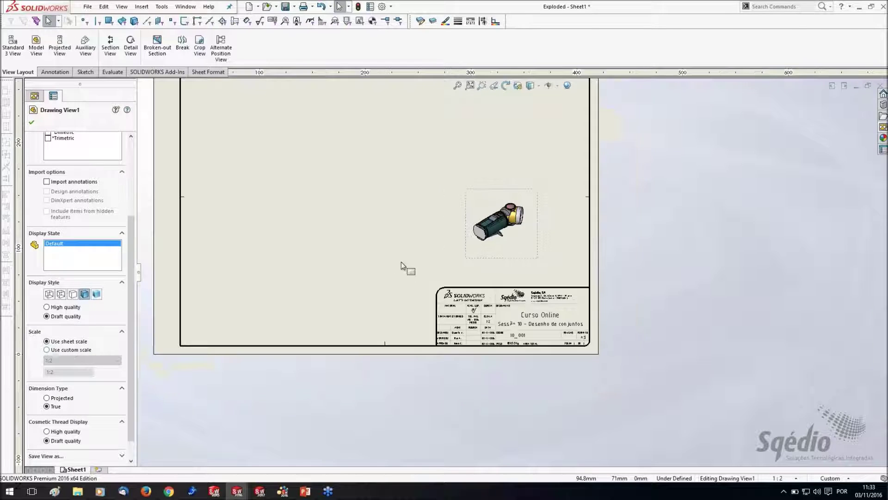
{"action": "scroll", "coordinate": [412, 209], "scroll_direction": "down", "scroll_amount": 1}
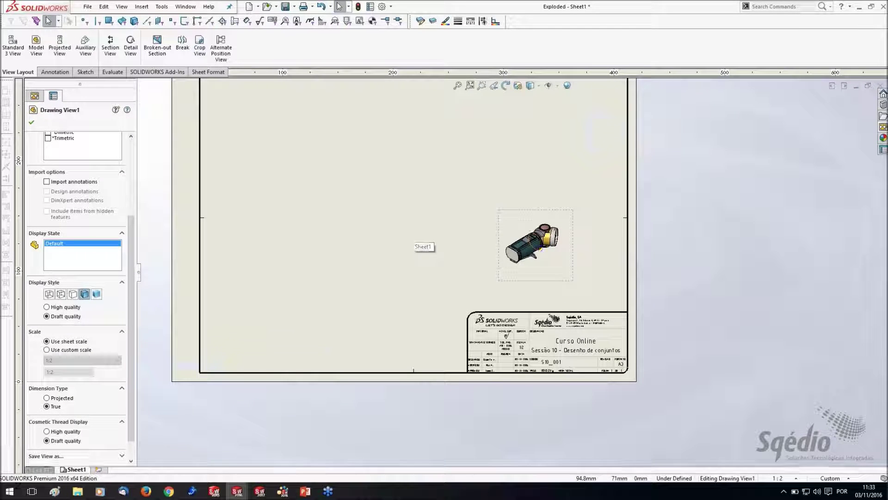
{"action": "right_click", "coordinate": [401, 172]}
{"action": "left_click", "coordinate": [429, 303]}
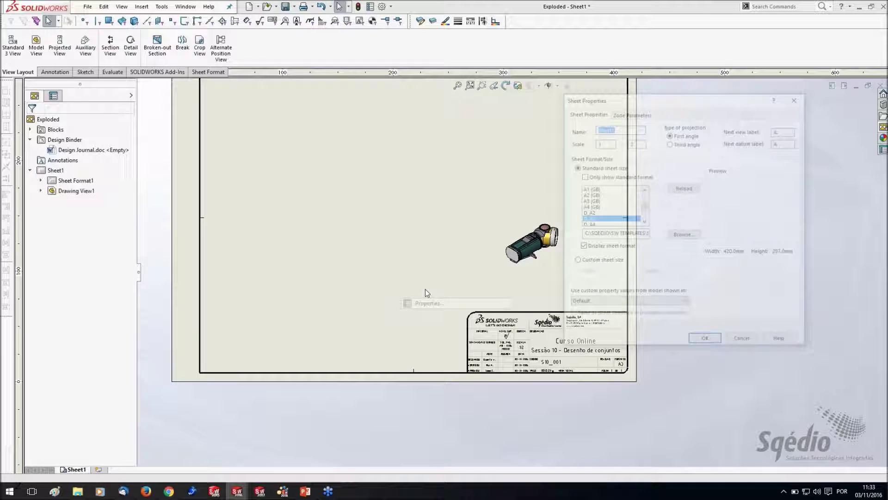
{"action": "type", "text": "1"}
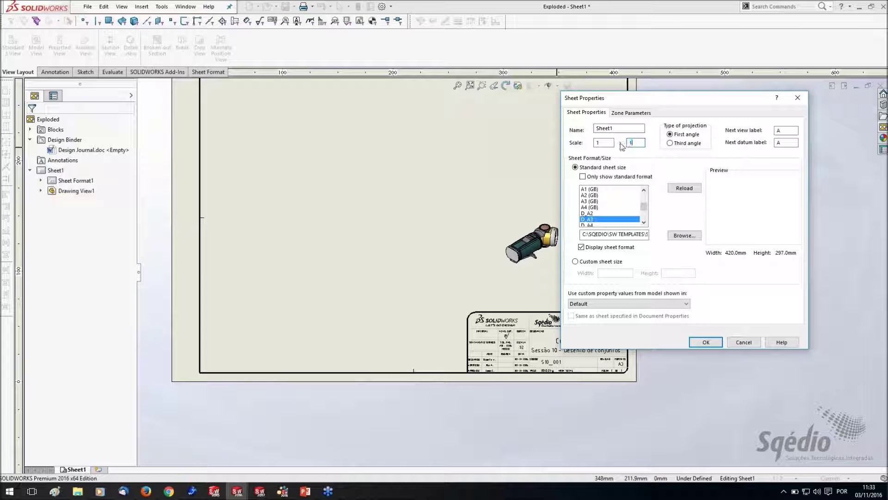
{"action": "left_click", "coordinate": [706, 342]}
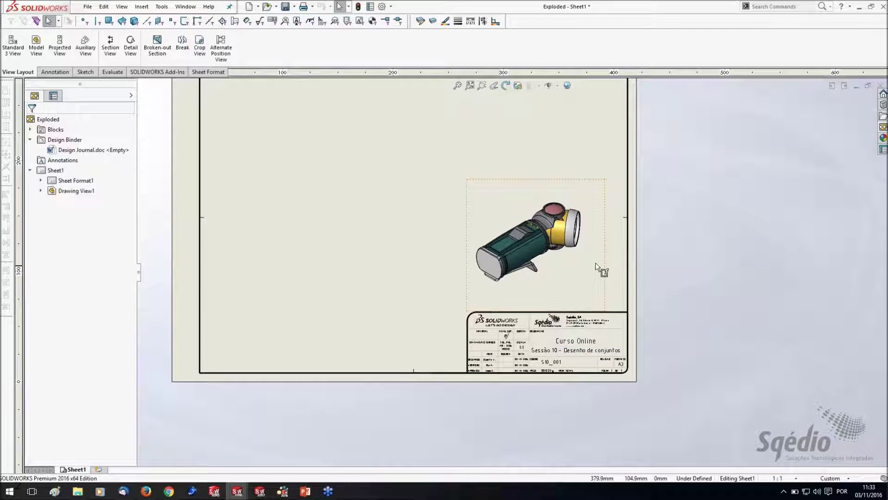
- Open the assembly from the drawing view and review the custom properties that feed the title block
{"action": "left_click", "coordinate": [616, 272]}
{"action": "scroll", "coordinate": [578, 348], "scroll_direction": "down", "scroll_amount": 3}
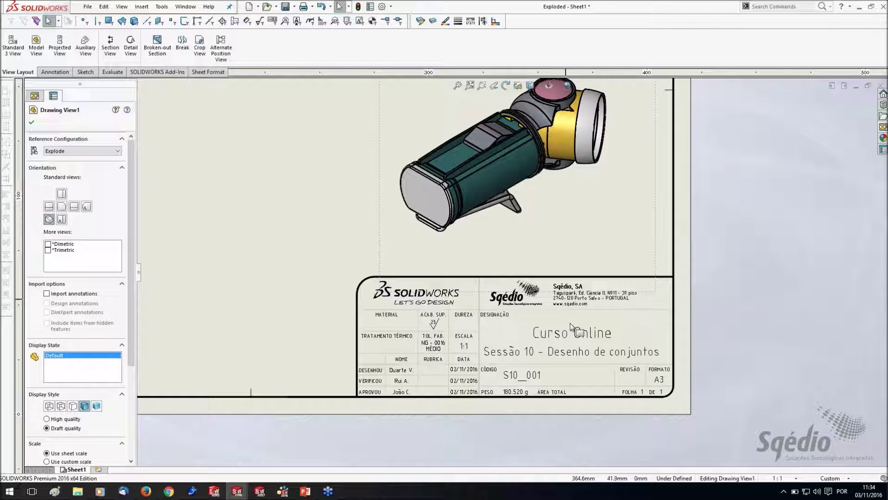
{"action": "right_click", "coordinate": [560, 225]}
{"action": "left_click", "coordinate": [568, 183]}
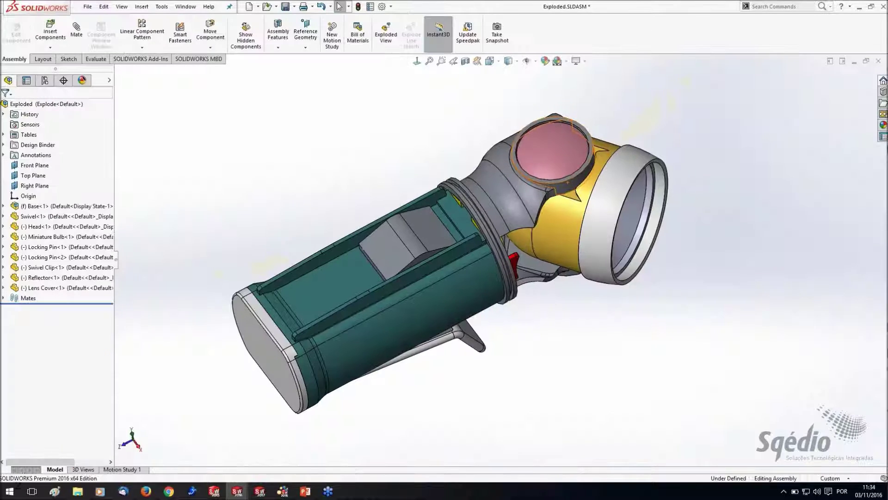
{"action": "left_click", "coordinate": [370, 7]}
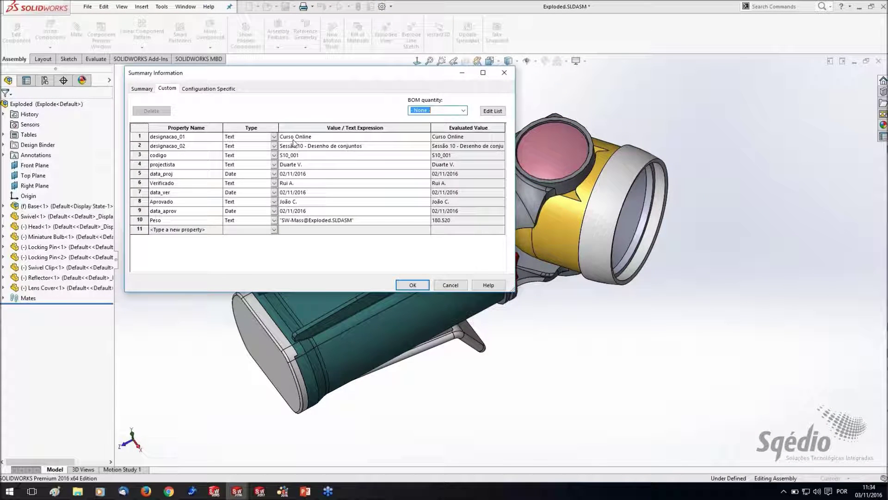
{"action": "left_click", "coordinate": [422, 286]}
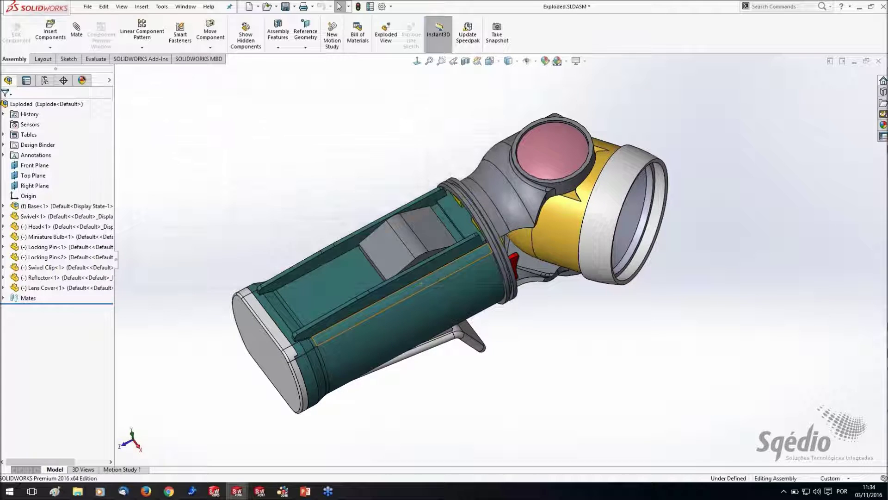
- Open the Holder part from the assembly, review its custom properties, and close it without saving
{"action": "left_click", "coordinate": [343, 287]}
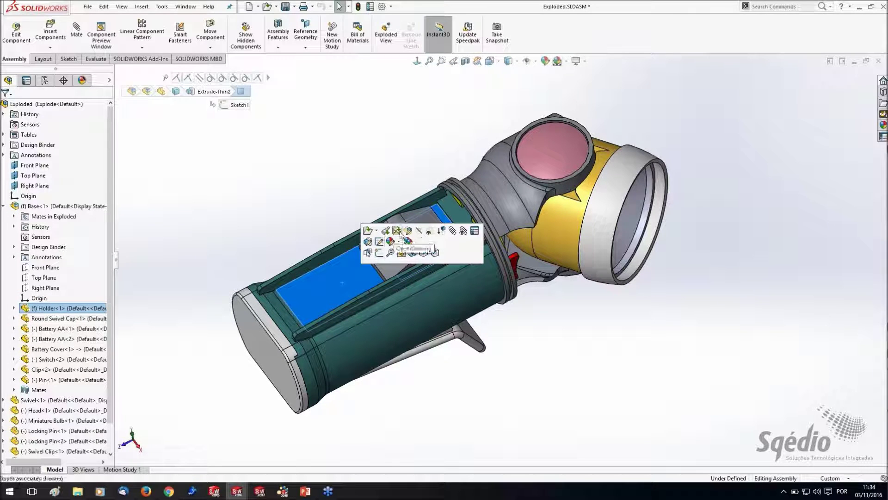
{"action": "left_click", "coordinate": [368, 231]}
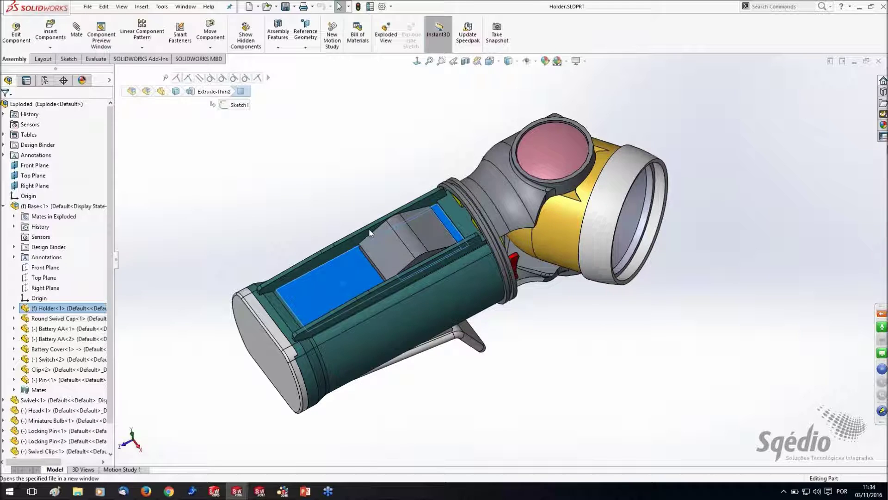
{"action": "left_click", "coordinate": [370, 7]}
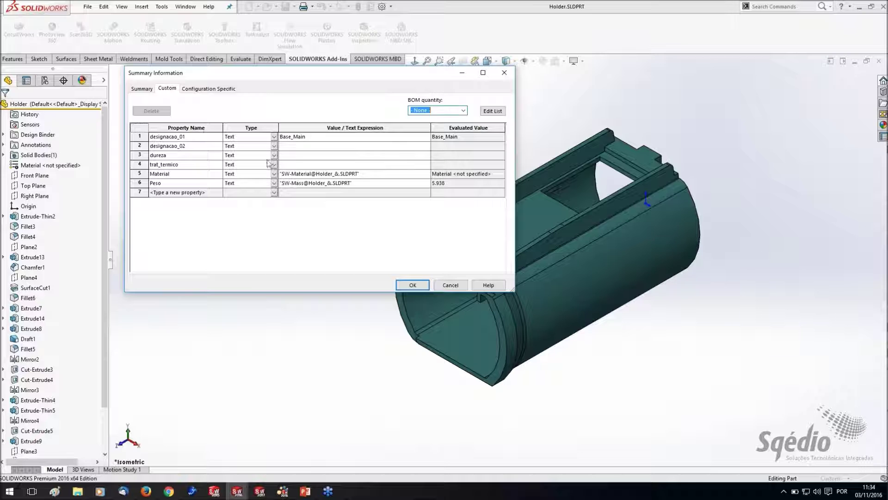
{"action": "left_click", "coordinate": [412, 285]}
{"action": "left_click", "coordinate": [879, 61]}
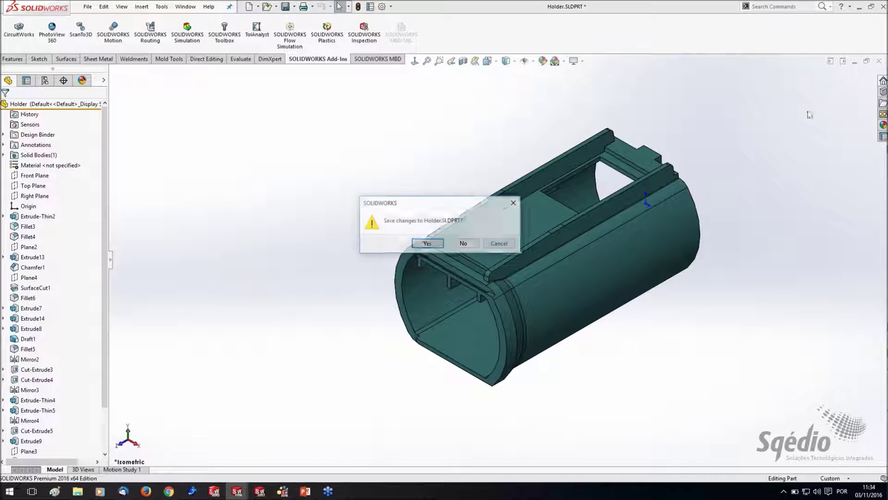
{"action": "left_click", "coordinate": [459, 243]}
{"action": "left_click", "coordinate": [423, 258]}
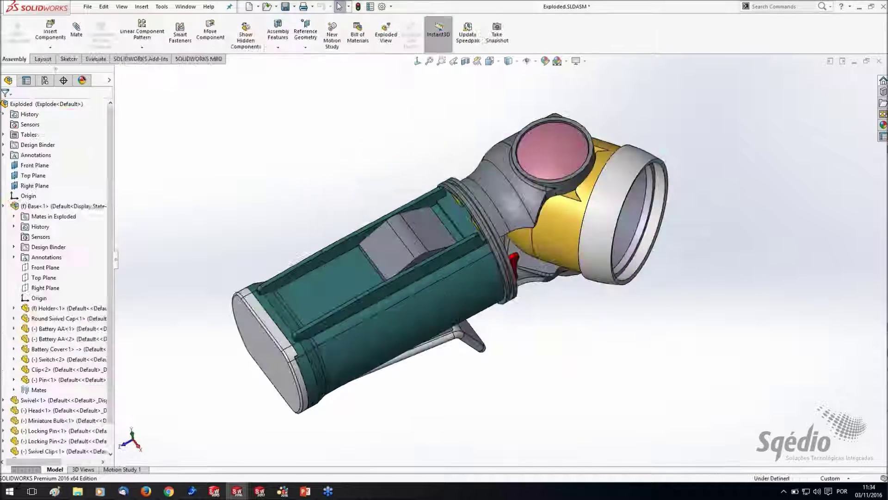
- Collapse the Base subassembly in the tree and start a new exploded view for the Explode configuration
{"action": "mouse_move", "coordinate": [400, 335]}
{"action": "middle_mouse_down"}
{"action": "mouse_move", "coordinate": [399, 316]}
{"action": "mouse_move", "coordinate": [400, 334]}
{"action": "middle_mouse_up"}
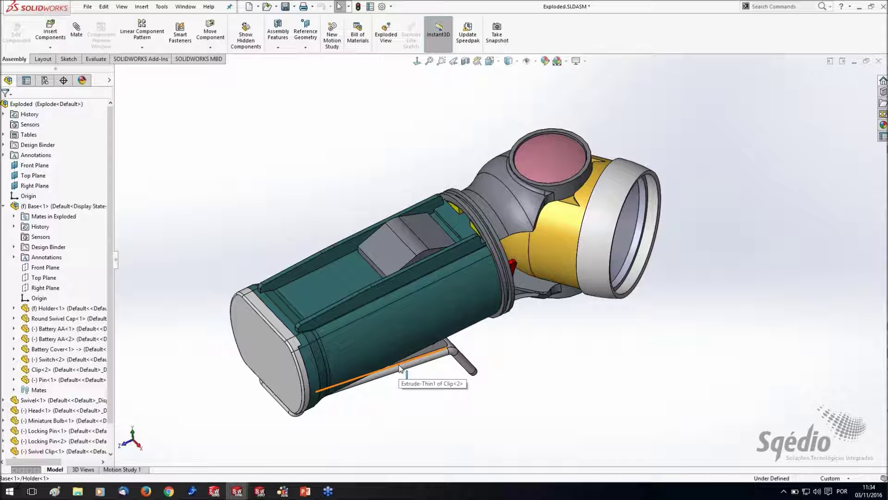
{"action": "scroll", "coordinate": [399, 365], "scroll_direction": "up", "scroll_amount": 1}
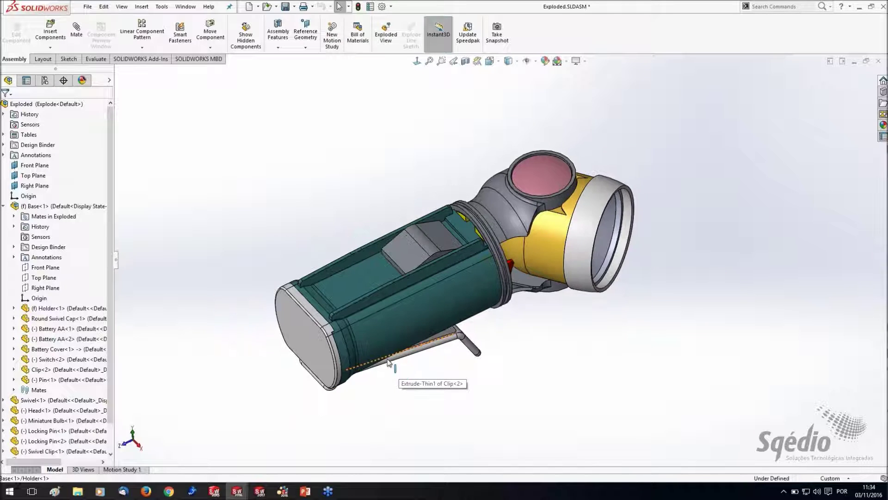
{"action": "scroll", "coordinate": [391, 363], "scroll_direction": "down", "scroll_amount": 1}
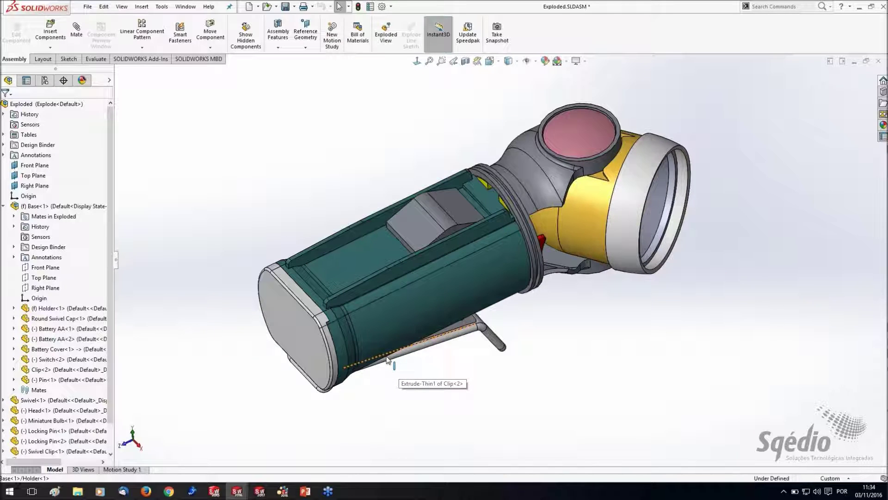
{"action": "left_click", "coordinate": [3, 206]}
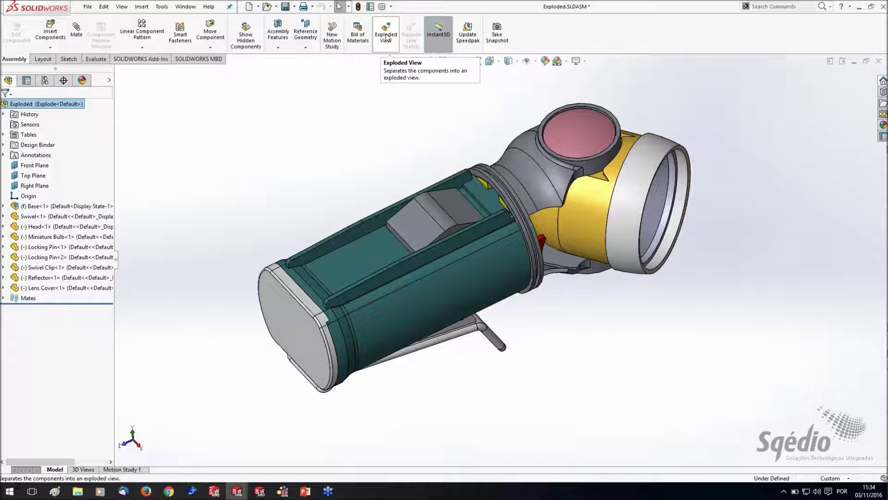
{"action": "left_click", "coordinate": [46, 80]}
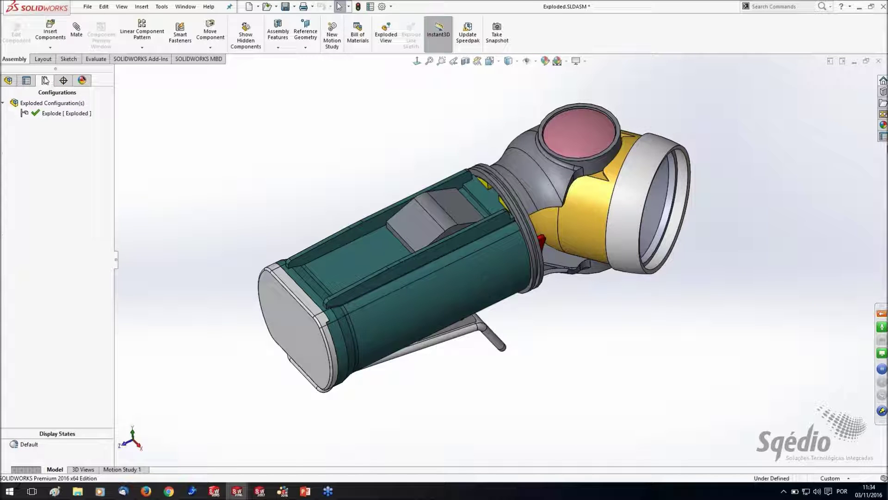
{"action": "right_click", "coordinate": [58, 116]}
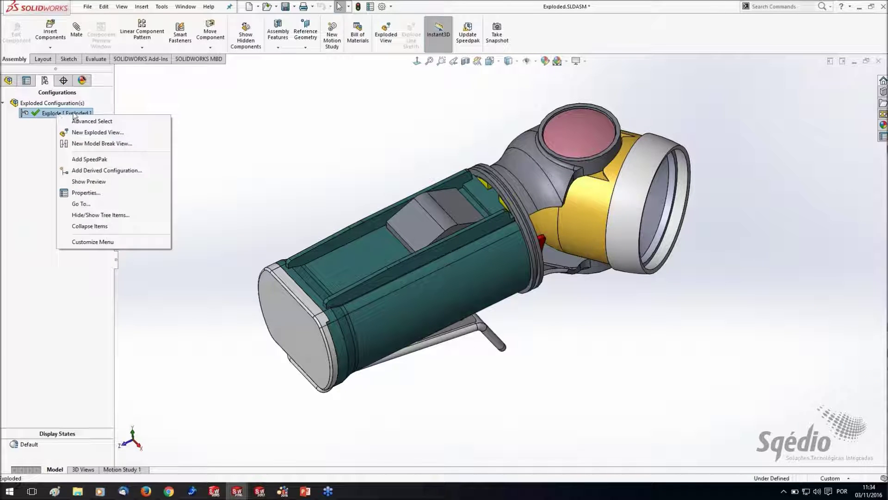
{"action": "left_click", "coordinate": [112, 133]}
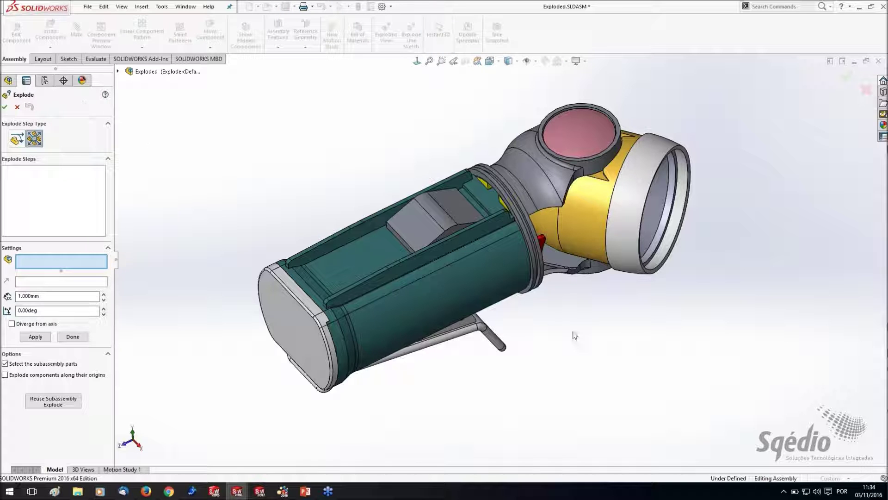
- Switch the explode step type from radial to a regular step that translates and rotates components
{"action": "scroll", "coordinate": [592, 367], "scroll_direction": "up", "scroll_amount": 2}
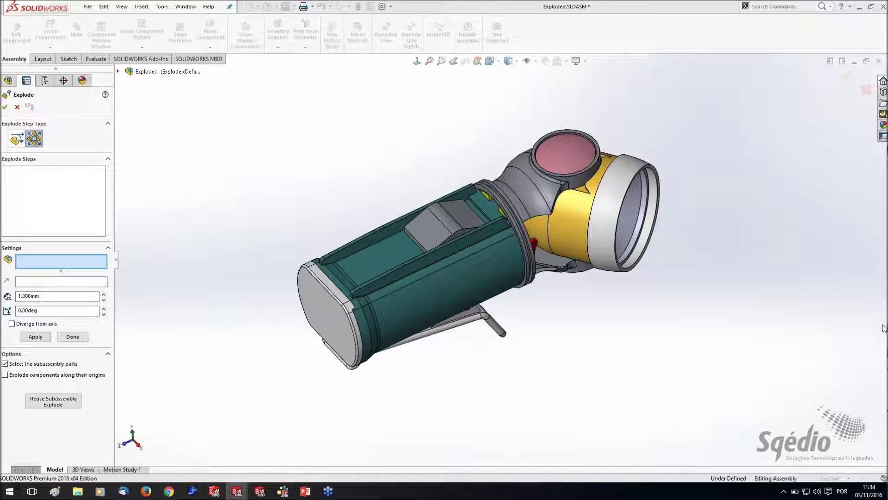
{"action": "scroll", "coordinate": [573, 303], "scroll_direction": "up", "scroll_amount": 3}
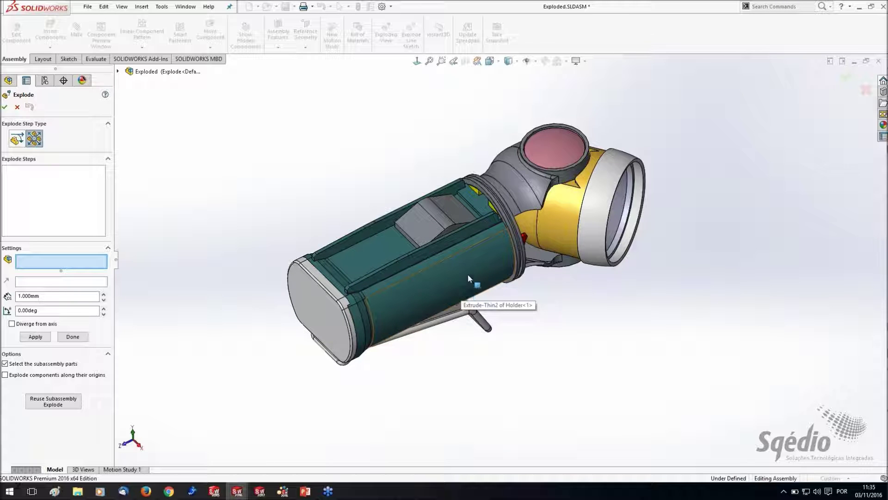
{"action": "middle_click_drag", "start_coordinate": [543, 328], "coordinate": [498, 331]}
{"action": "scroll", "coordinate": [491, 205], "scroll_direction": "down", "scroll_amount": 3}
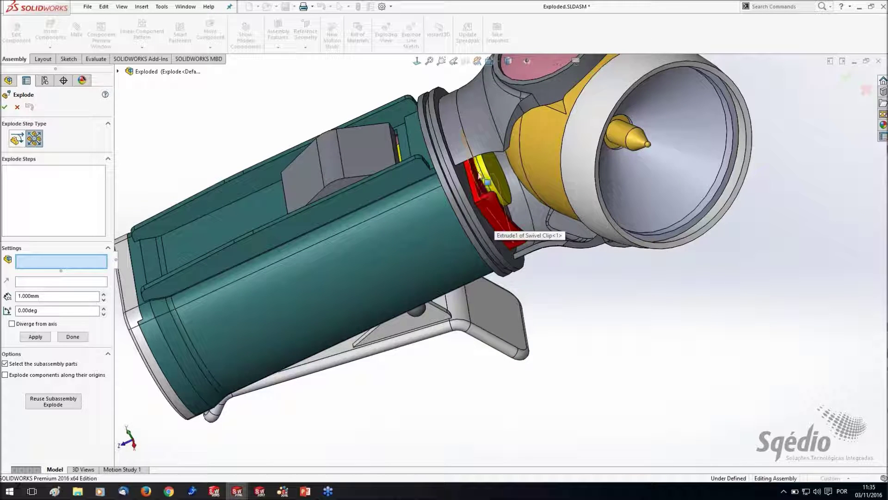
{"action": "middle_click_drag", "start_coordinate": [501, 200], "coordinate": [561, 298]}
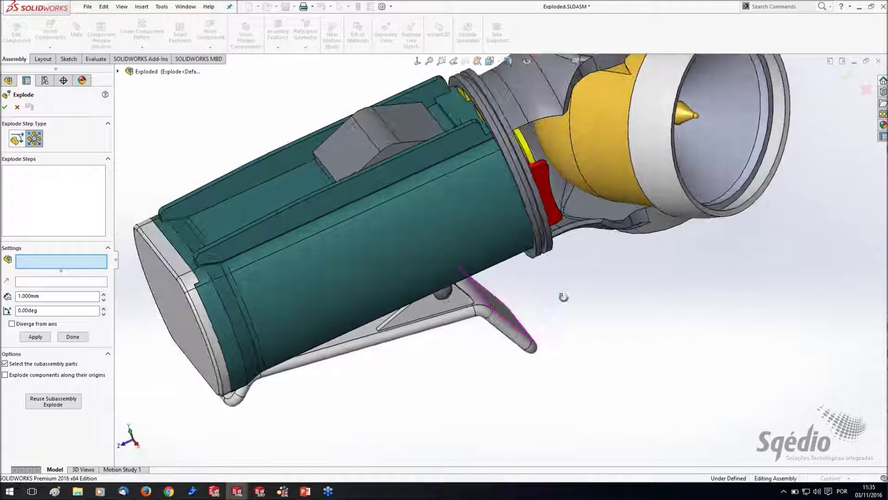
{"action": "scroll", "coordinate": [579, 182], "scroll_direction": "up", "scroll_amount": 2}
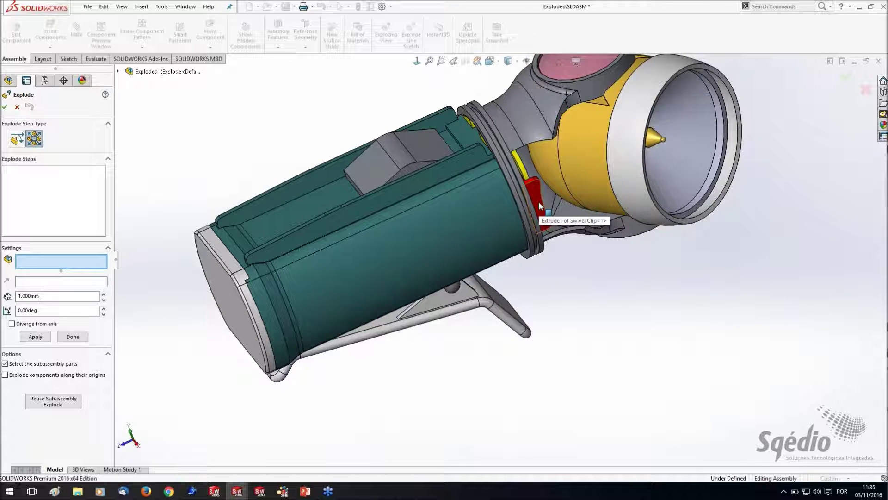
{"action": "left_click", "coordinate": [18, 139]}
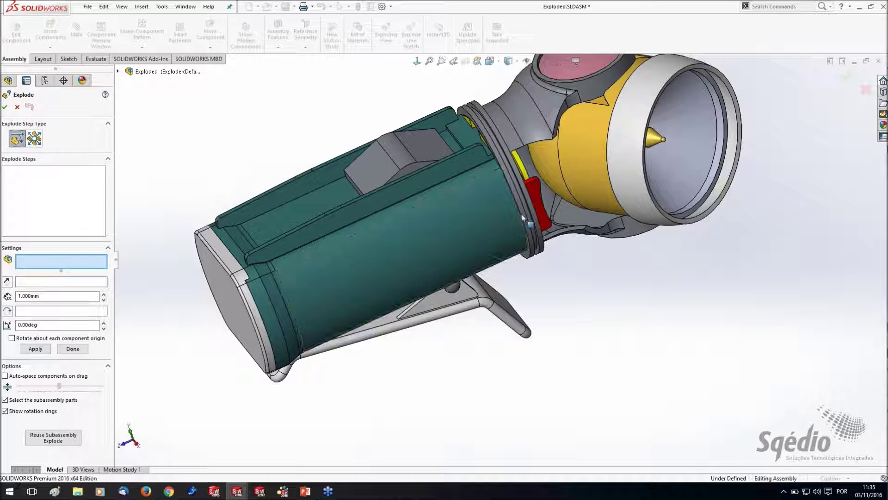
{"action": "left_click", "coordinate": [537, 193]}
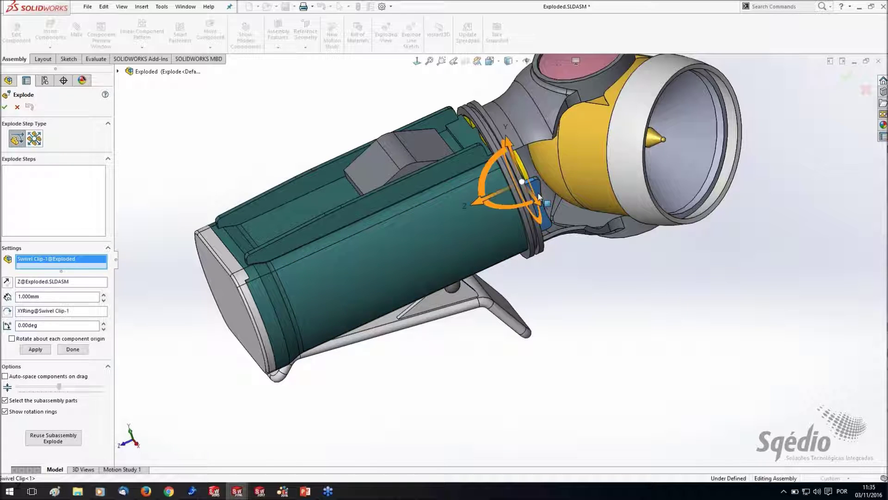
{"action": "middle_click_drag", "start_coordinate": [564, 296], "coordinate": [550, 340]}
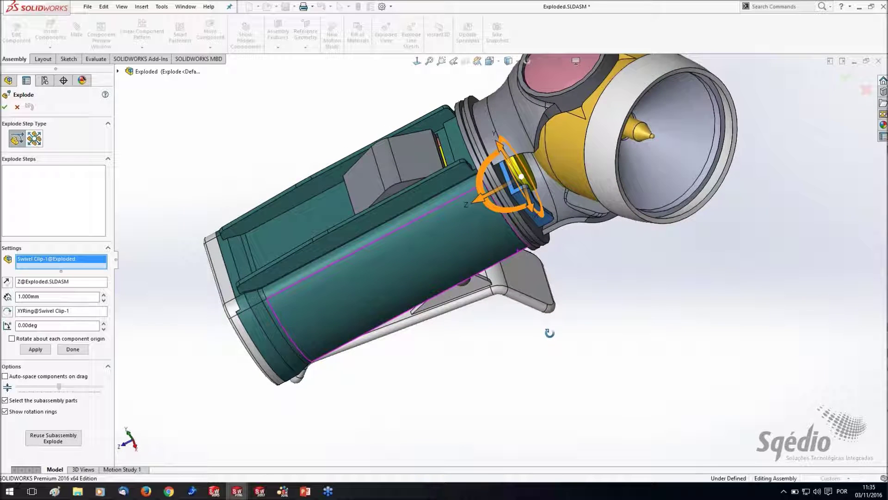
{"action": "left_click", "coordinate": [565, 209]}
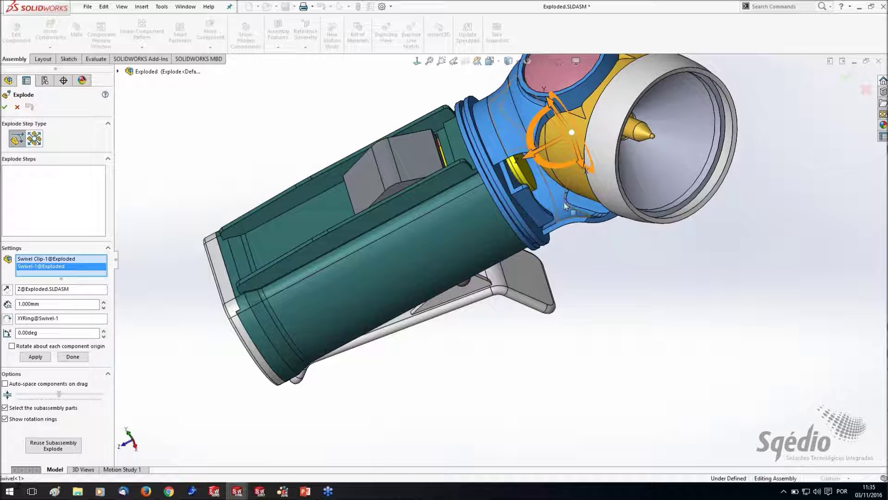
{"action": "left_click", "coordinate": [564, 201]}
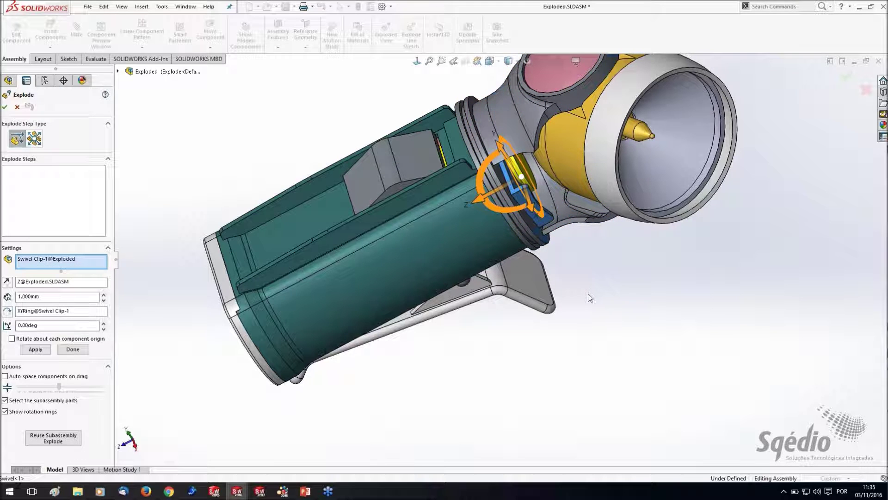
{"action": "scroll", "coordinate": [587, 294], "scroll_direction": "up", "scroll_amount": 3}
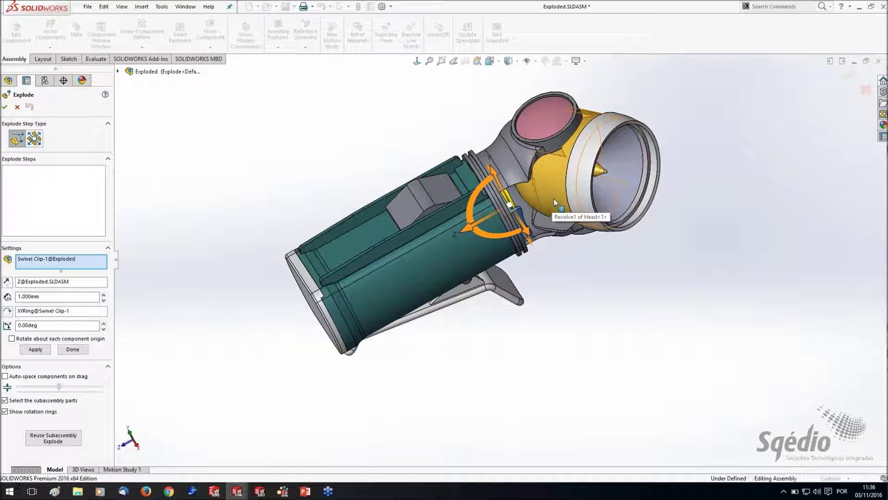
{"action": "left_click", "coordinate": [559, 223]}
{"action": "key", "text": "Return"}
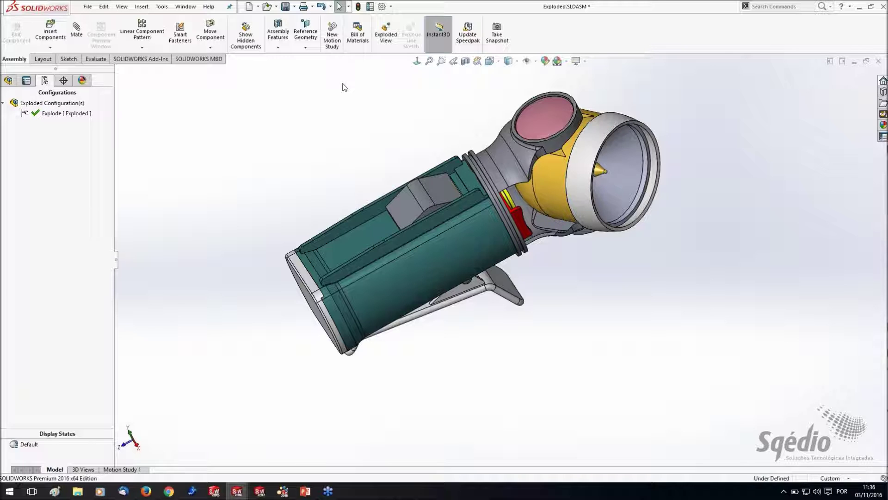
- Start the exploded view again and select the red Swivel Clip as the component to explode
{"action": "left_click", "coordinate": [385, 37]}
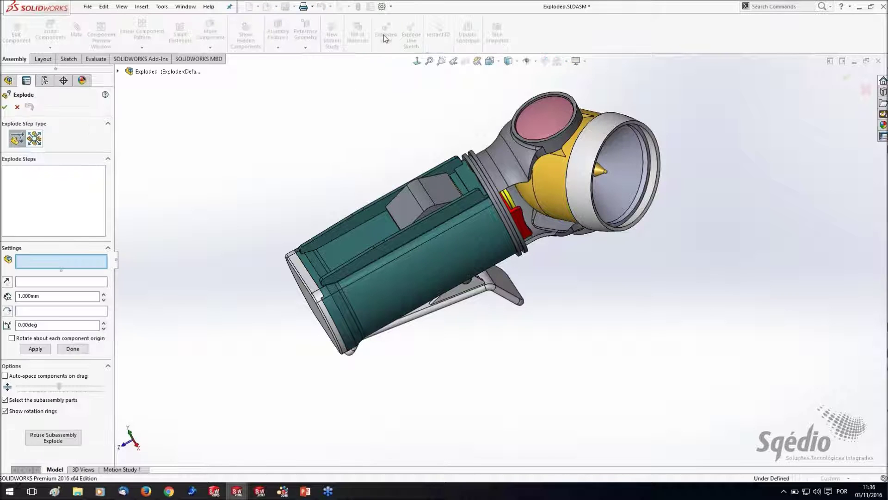
{"action": "left_click", "coordinate": [522, 226]}
{"action": "middle_click_drag", "start_coordinate": [582, 305], "coordinate": [565, 259]}
{"action": "scroll", "coordinate": [567, 301], "scroll_direction": "down", "scroll_amount": 5}
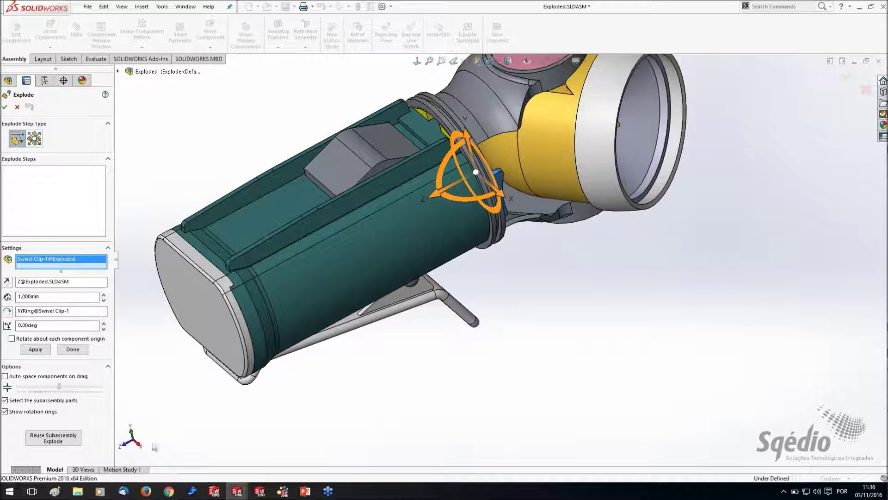
{"action": "middle_click_drag", "start_coordinate": [530, 338], "coordinate": [455, 360]}
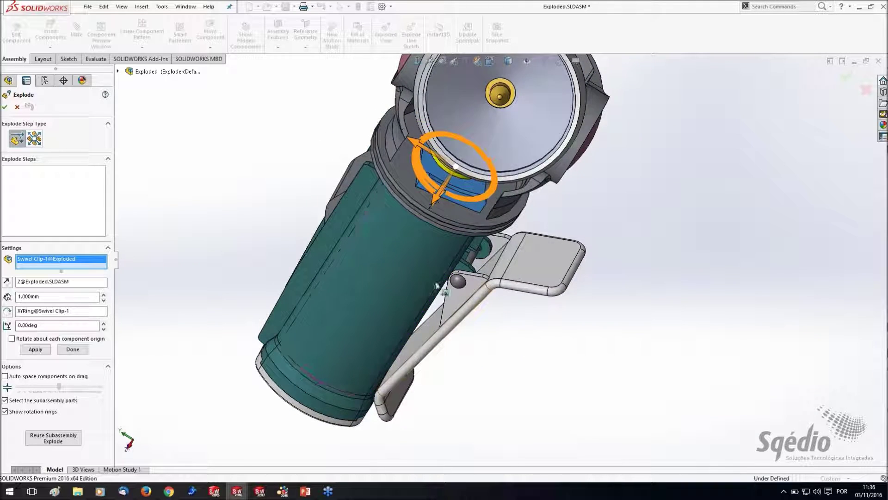
{"action": "middle_click_drag", "start_coordinate": [436, 283], "coordinate": [465, 273]}
{"action": "scroll", "coordinate": [454, 239], "scroll_direction": "down", "scroll_amount": 2}
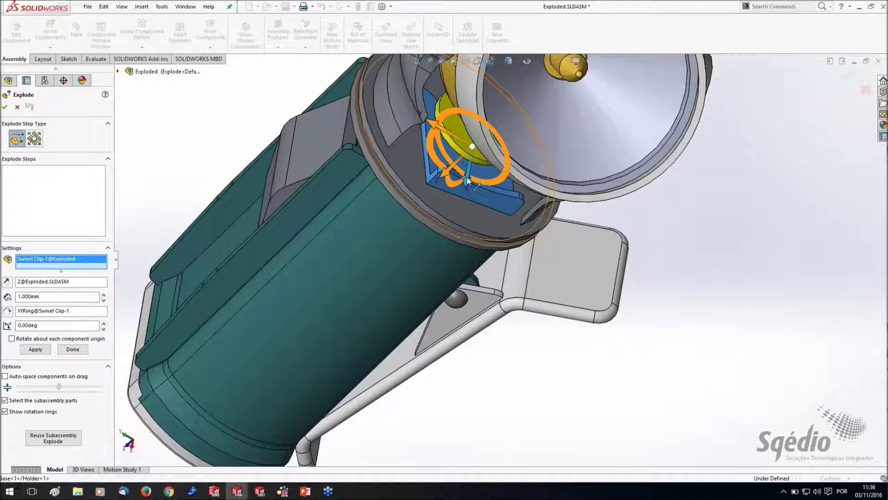
{"action": "middle_click_drag", "start_coordinate": [460, 205], "coordinate": [456, 178]}
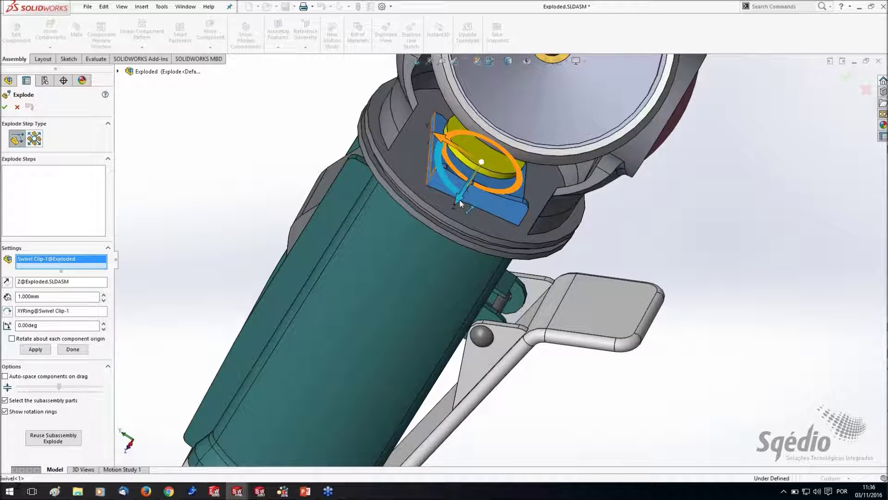
- Try to pull the Swivel Clip out of the swivel along the assembly-aligned axes, and undo each attempt
{"action": "left_click_drag", "start_coordinate": [460, 200], "coordinate": [441, 201]}
{"action": "left_click", "coordinate": [29, 108]}
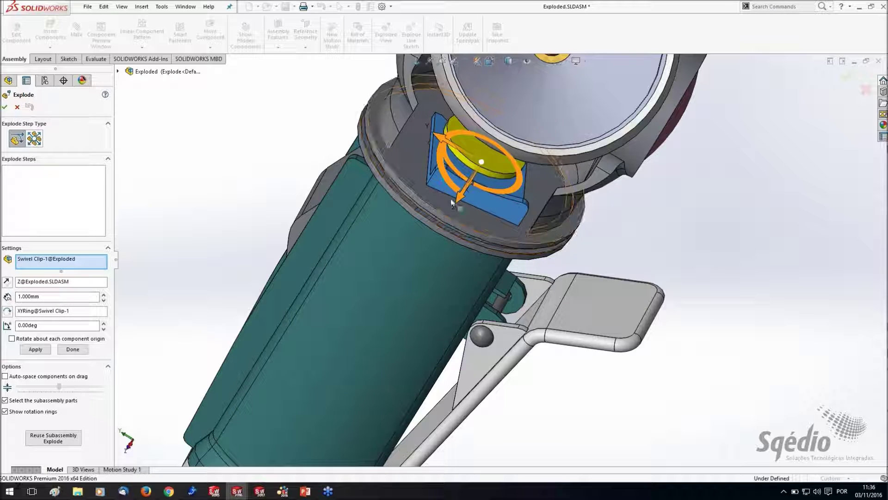
{"action": "scroll", "coordinate": [451, 202], "scroll_direction": "down", "scroll_amount": 3}
{"action": "left_click_drag", "start_coordinate": [470, 182], "coordinate": [452, 276]}
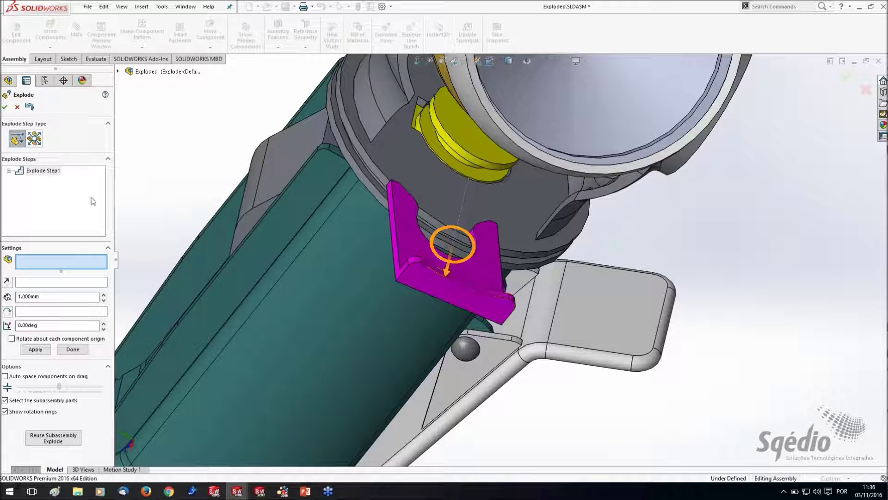
{"action": "left_click", "coordinate": [30, 108]}
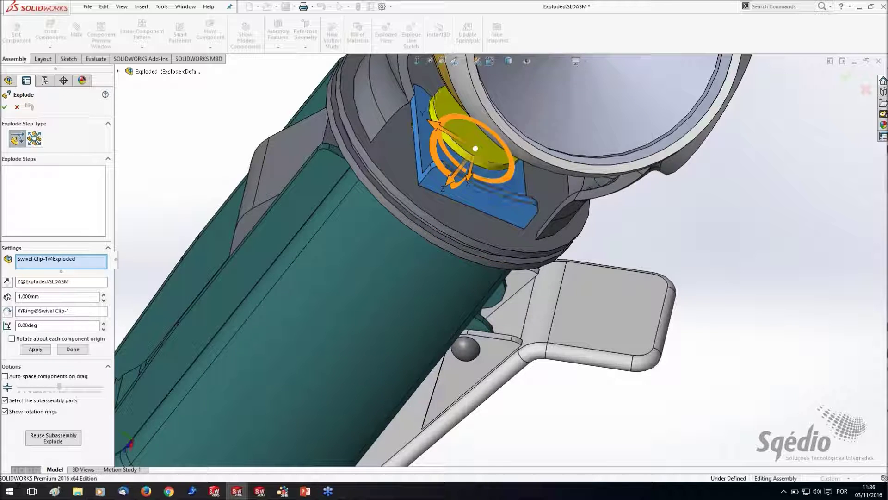
- Align the Swivel Clip's explode manipulator with the component origin
{"action": "mouse_move", "coordinate": [470, 173]}
{"action": "middle_mouse_down"}
{"action": "mouse_move", "coordinate": [458, 175]}
{"action": "mouse_move", "coordinate": [433, 150]}
{"action": "mouse_move", "coordinate": [454, 187]}
{"action": "mouse_move", "coordinate": [458, 180]}
{"action": "middle_mouse_up"}
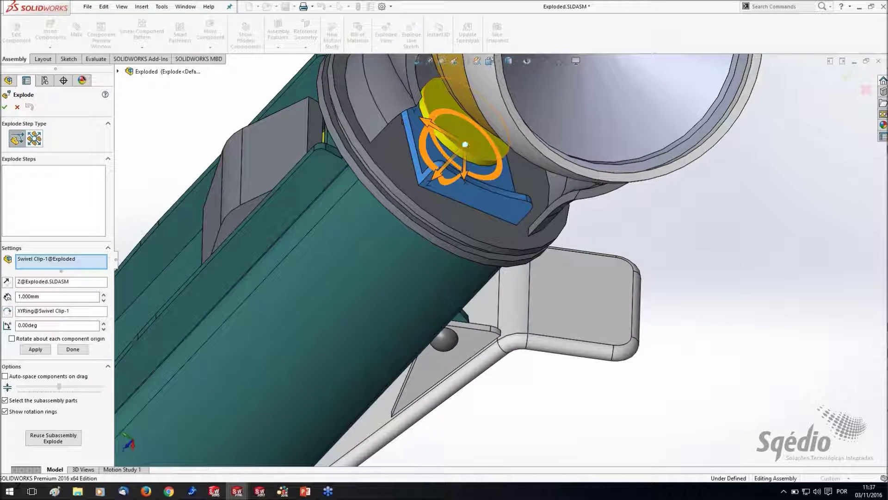
{"action": "right_click", "coordinate": [466, 144]}
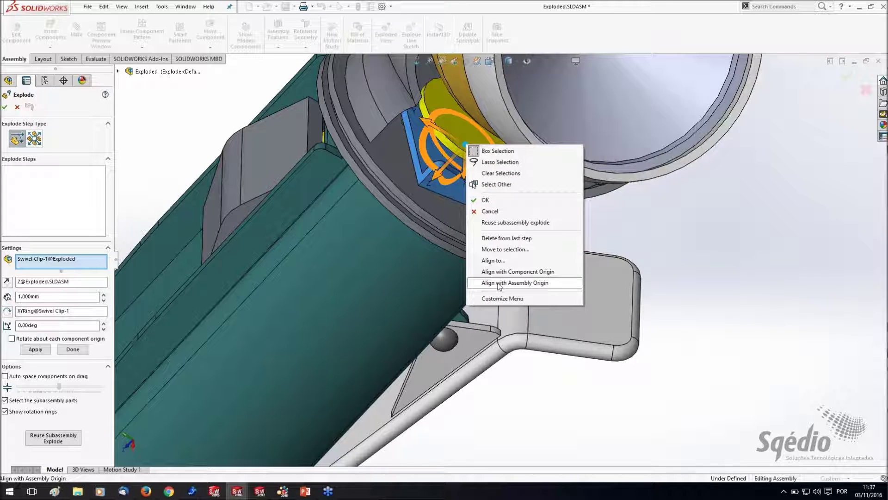
{"action": "left_click", "coordinate": [537, 273]}
- Explode the Swivel Clip straight out of its slot along its own axis, to a distance of about 46.88 mm
{"action": "middle_click_drag", "start_coordinate": [528, 277], "coordinate": [493, 245]}
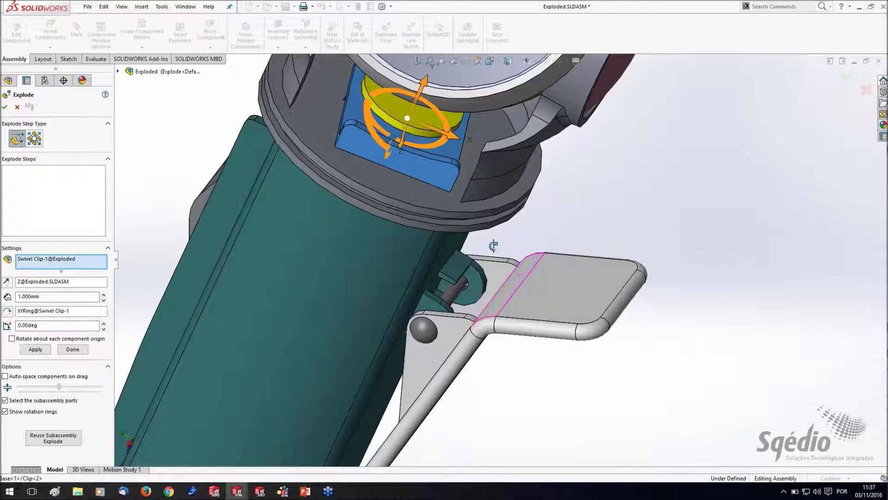
{"action": "middle_click_drag", "start_coordinate": [386, 189], "coordinate": [383, 166]}
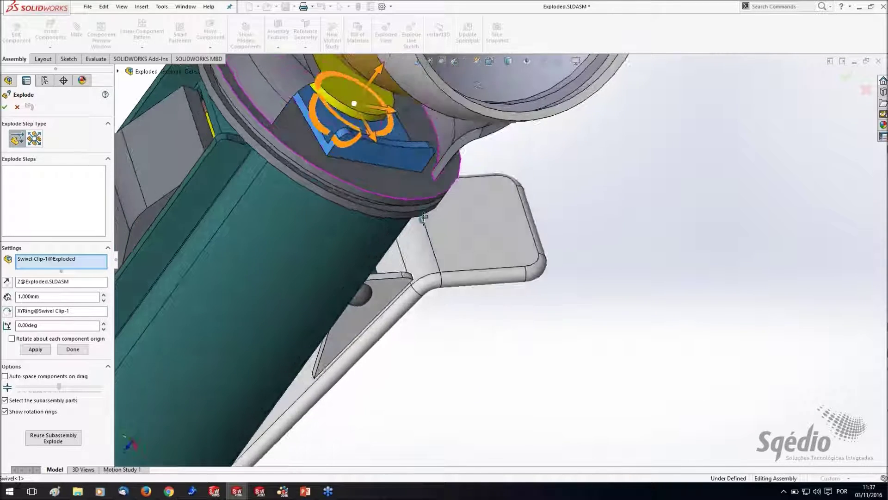
{"action": "left_click_drag", "start_coordinate": [382, 167], "coordinate": [524, 430]}
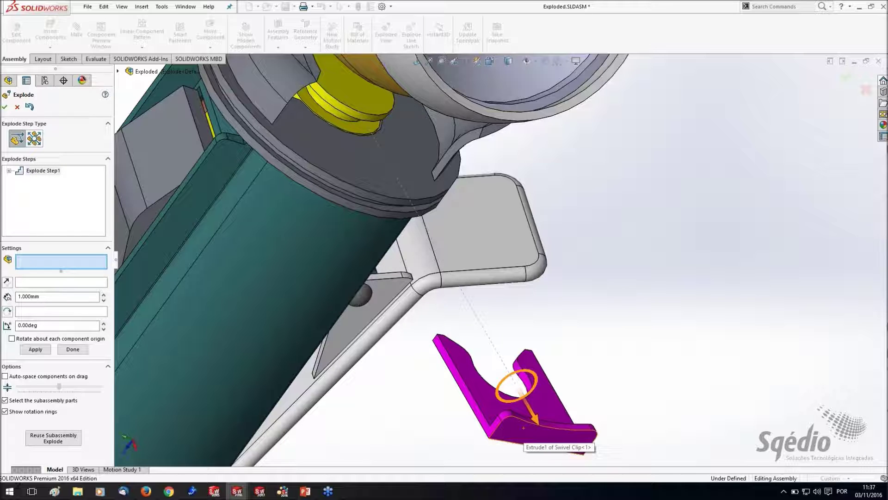
{"action": "scroll", "coordinate": [524, 428], "scroll_direction": "up", "scroll_amount": 3}
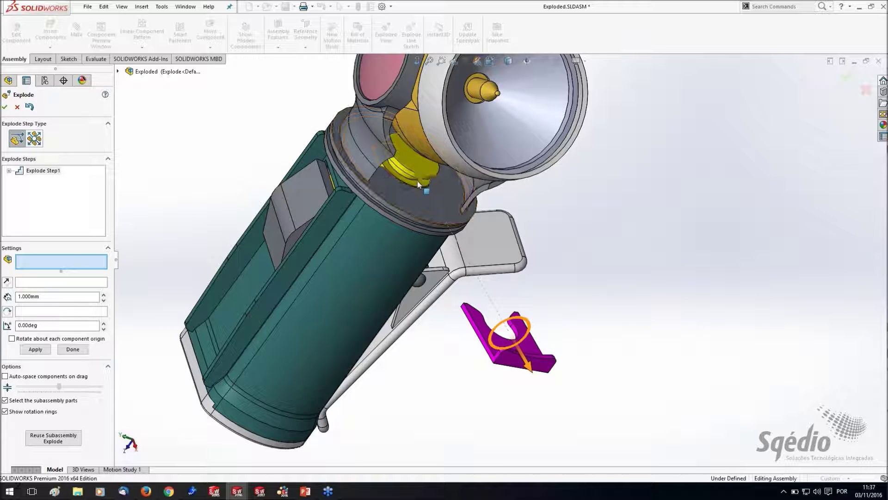
{"action": "left_click", "coordinate": [532, 371]}
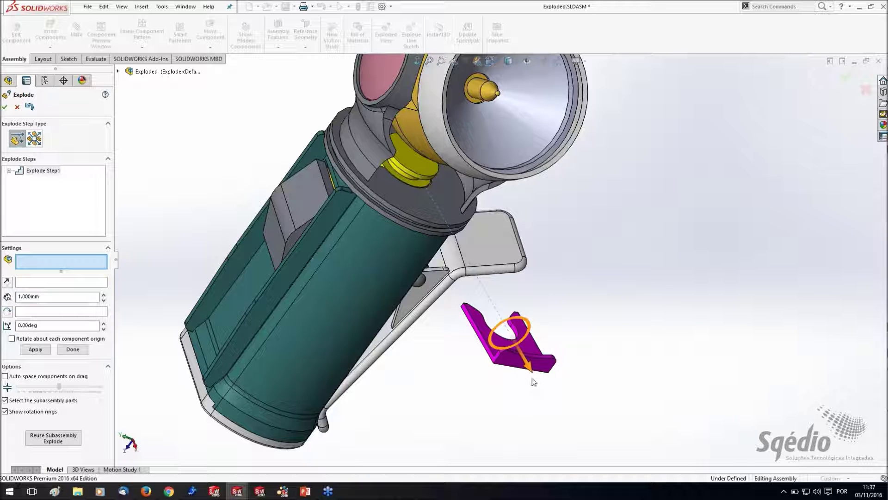
{"action": "mouse_move", "coordinate": [535, 370]}
{"action": "left_mouse_down"}
{"action": "mouse_move", "coordinate": [550, 406]}
{"action": "mouse_move", "coordinate": [525, 347]}
{"action": "mouse_move", "coordinate": [533, 375]}
{"action": "left_mouse_up"}
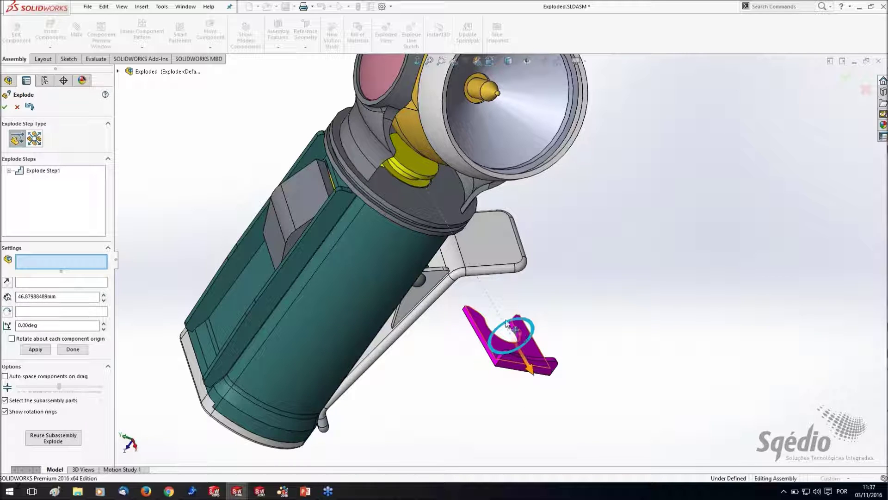
- Switch to the isometric view and readjust the Swivel Clip's explode distance to about 47.04 mm
{"action": "left_click", "coordinate": [530, 317]}
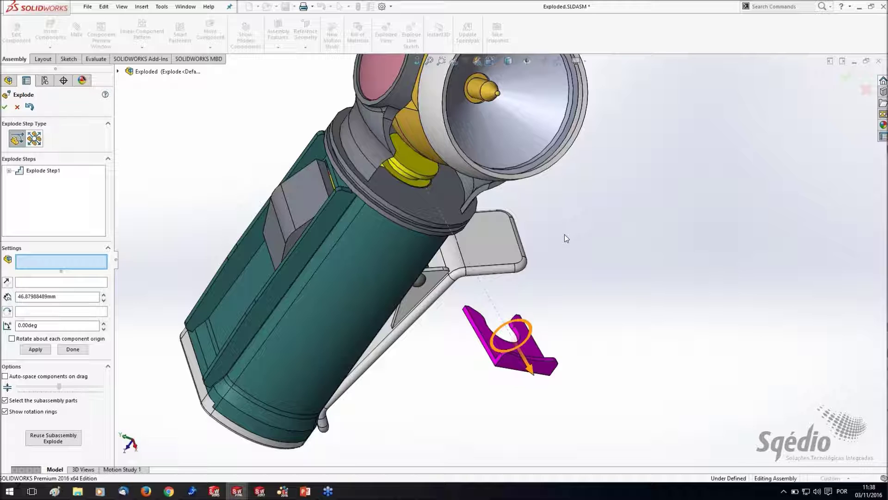
{"action": "left_click", "coordinate": [498, 63]}
{"action": "left_click", "coordinate": [550, 86]}
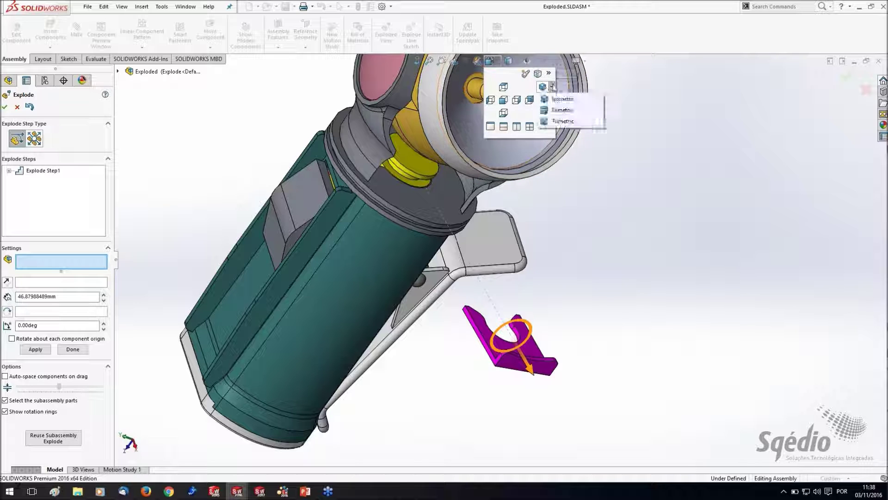
{"action": "left_click", "coordinate": [565, 99]}
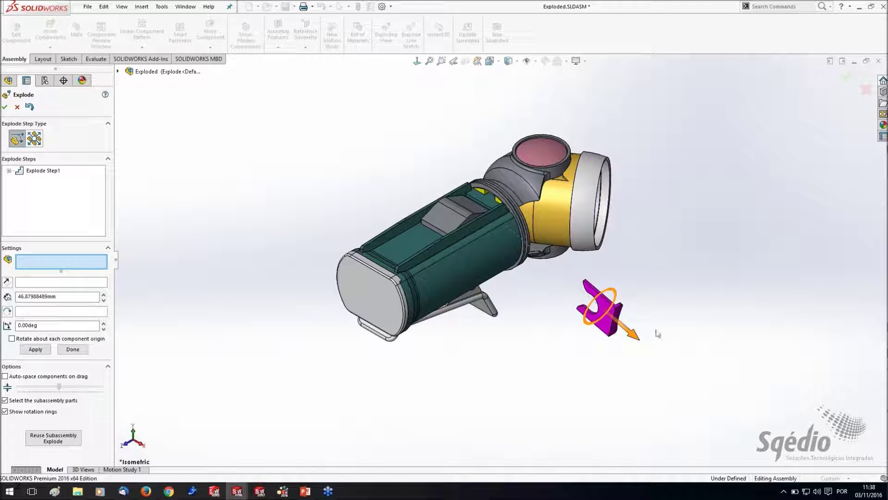
{"action": "left_click_drag", "start_coordinate": [637, 338], "coordinate": [608, 319]}
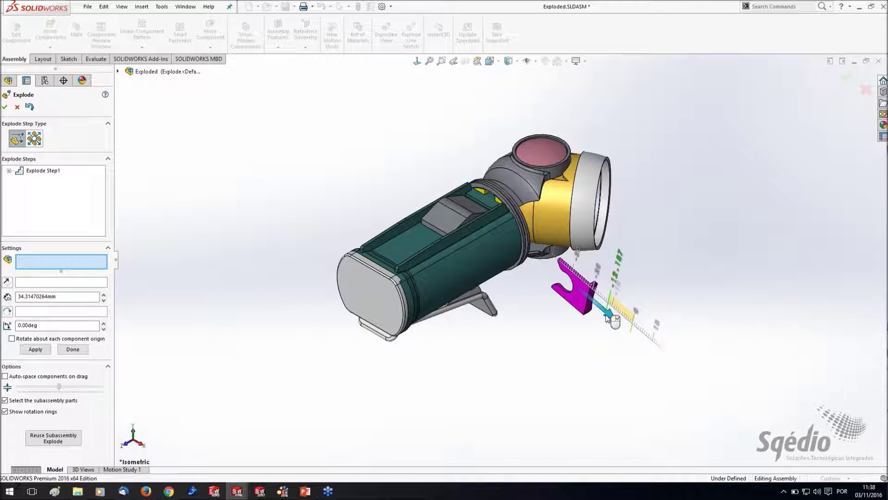
{"action": "left_click_drag", "start_coordinate": [607, 317], "coordinate": [645, 325]}
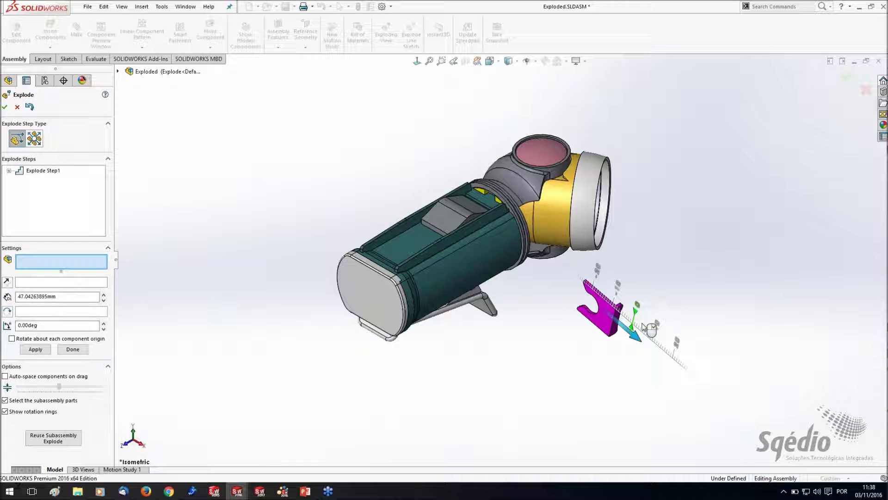
{"action": "left_click", "coordinate": [673, 240]}
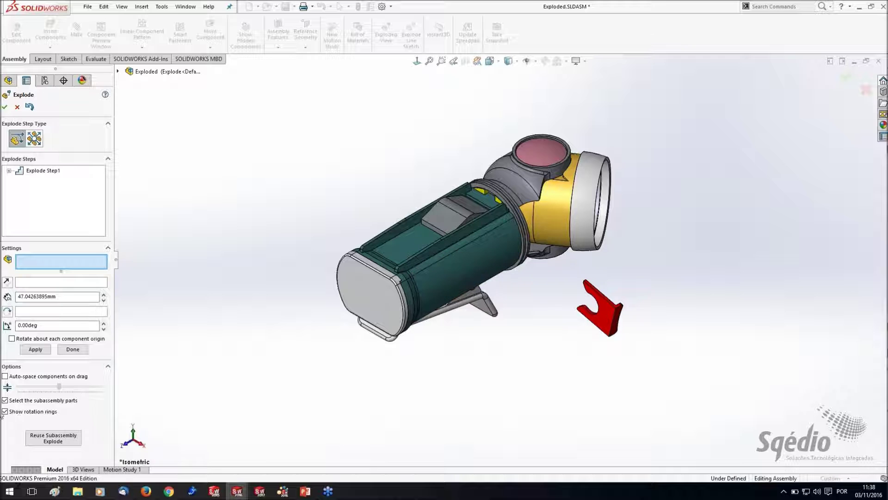
- Turn off subassembly part selection and explode the whole Base subassembly along the Z axis, away from the swivel and head
{"action": "left_click", "coordinate": [469, 260]}
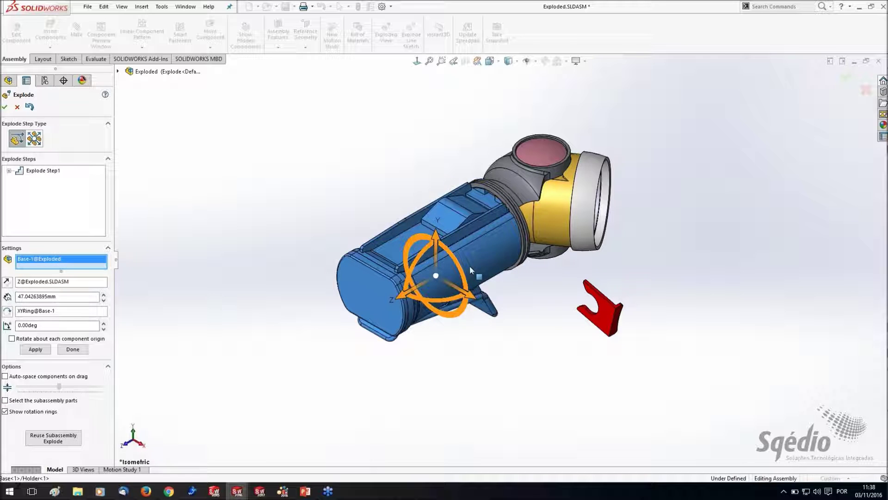
{"action": "left_click", "coordinate": [118, 72]}
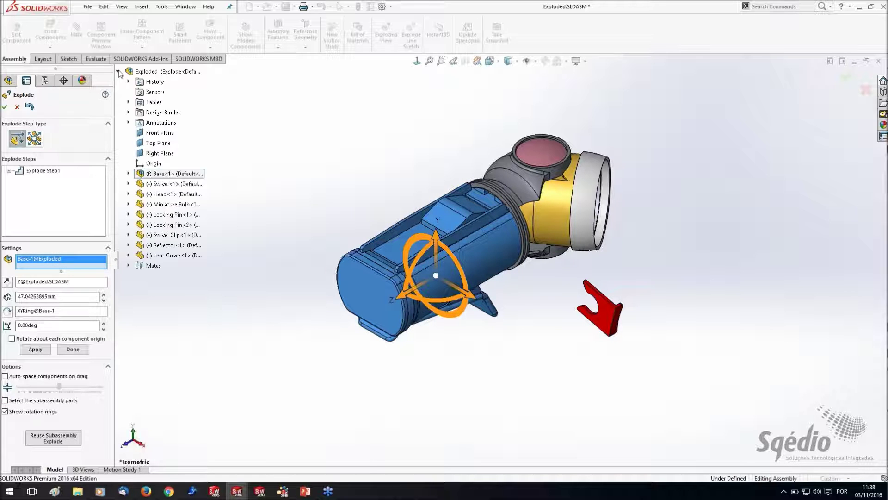
{"action": "left_click", "coordinate": [118, 72]}
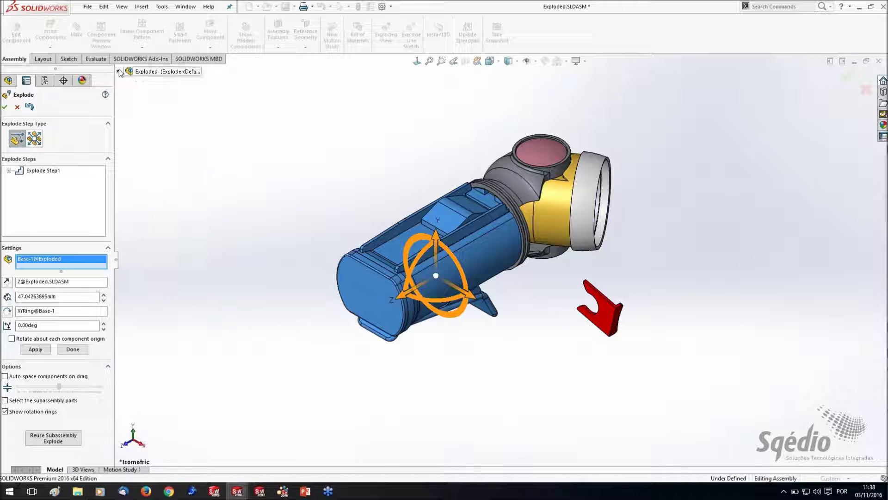
{"action": "middle_click_drag", "start_coordinate": [451, 361], "coordinate": [482, 375]}
{"action": "right_click_drag", "start_coordinate": [483, 375], "coordinate": [511, 361]}
{"action": "left_click_drag", "start_coordinate": [399, 298], "coordinate": [293, 378]}
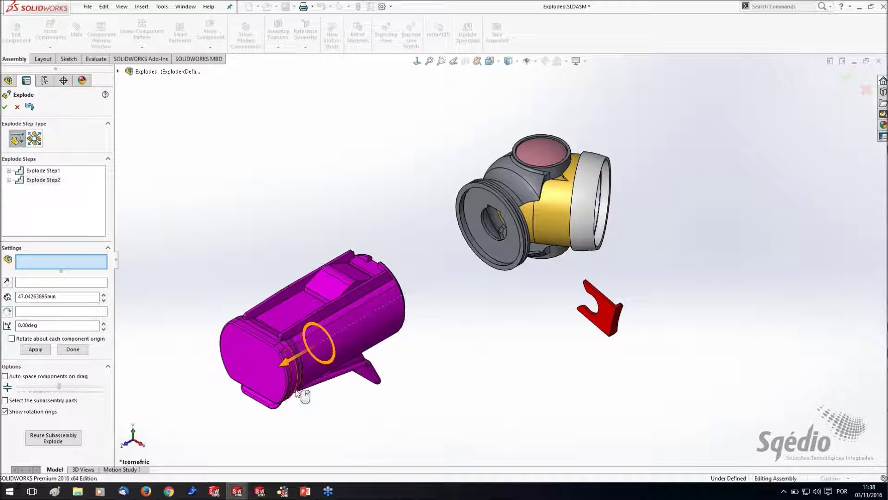
{"action": "left_click", "coordinate": [431, 373]}
- Deselect the Base subassembly and turn selection of individual subassembly parts back on
{"action": "scroll", "coordinate": [200, 412], "scroll_direction": "down", "scroll_amount": 3}
{"action": "scroll", "coordinate": [203, 415], "scroll_direction": "down", "scroll_amount": 2}
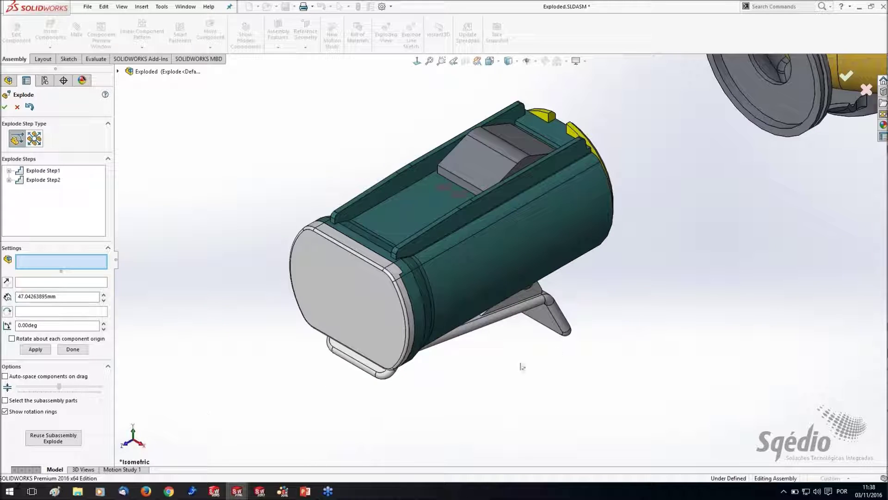
{"action": "scroll", "coordinate": [716, 305], "scroll_direction": "up", "scroll_amount": 4}
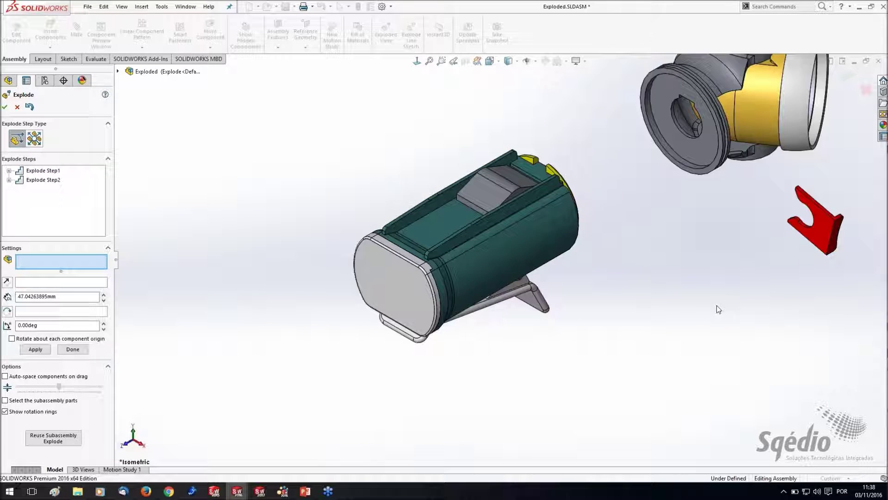
{"action": "scroll", "coordinate": [701, 173], "scroll_direction": "down", "scroll_amount": 2}
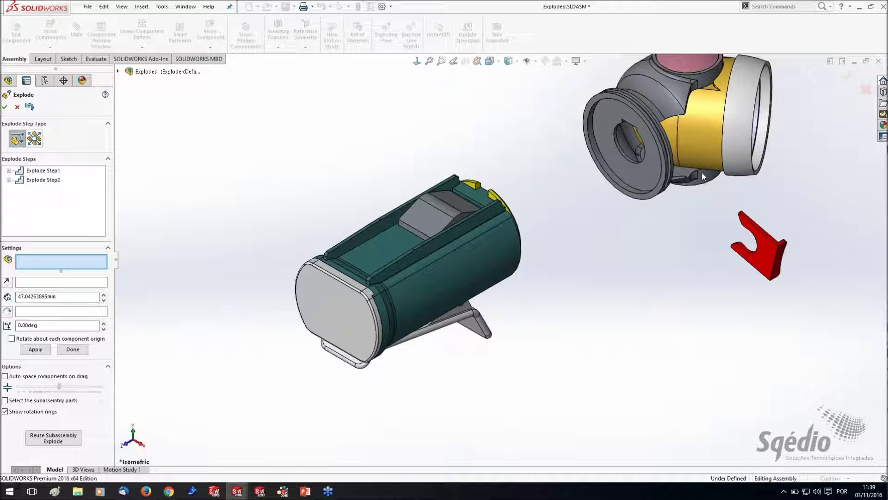
{"action": "left_click", "coordinate": [442, 281]}
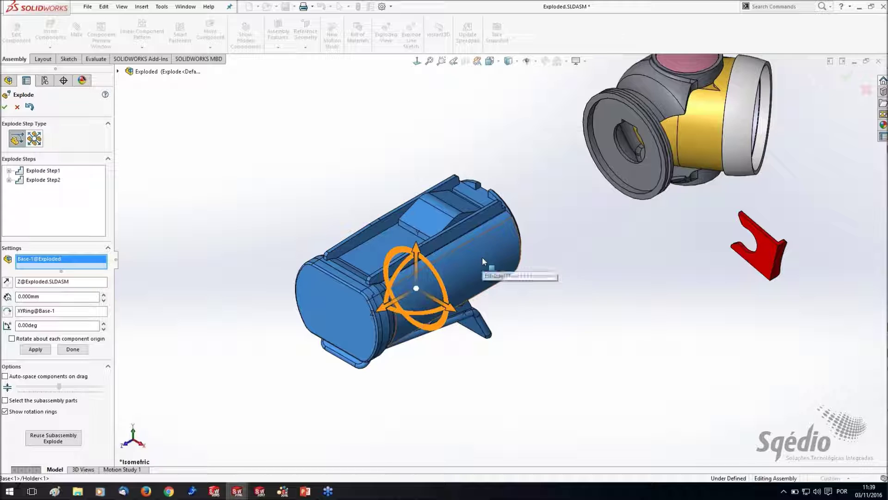
{"action": "left_click", "coordinate": [467, 250]}
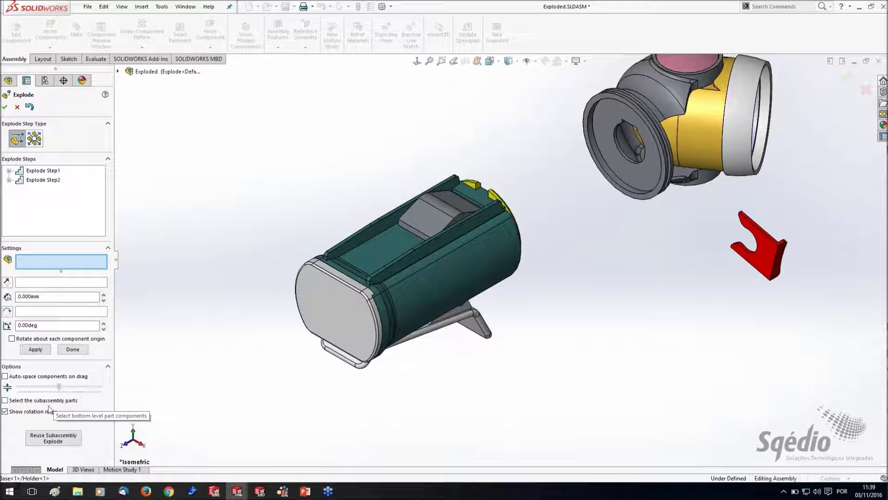
{"action": "left_click", "coordinate": [5, 401]}
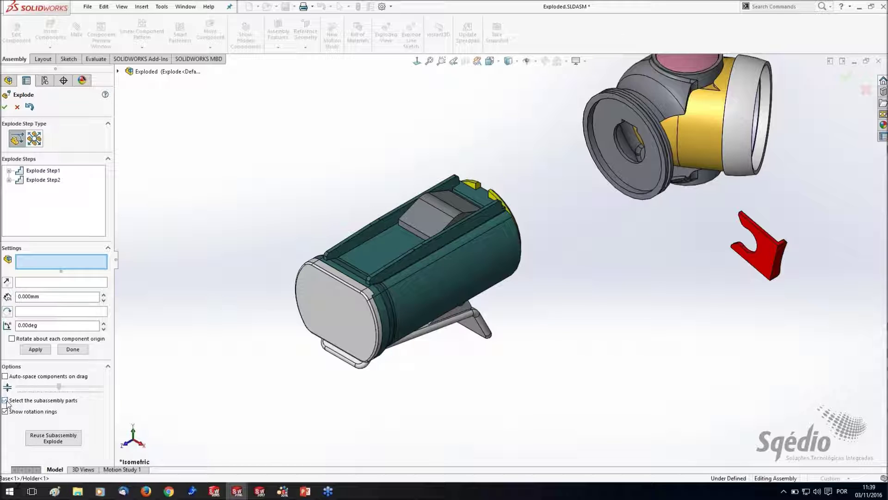
- Explode the yellow Round Swivel Cap along the Z axis, out of the holder to midway towards the swivel
{"action": "left_click", "coordinate": [493, 200]}
{"action": "middle_click_drag", "start_coordinate": [568, 294], "coordinate": [549, 303]}
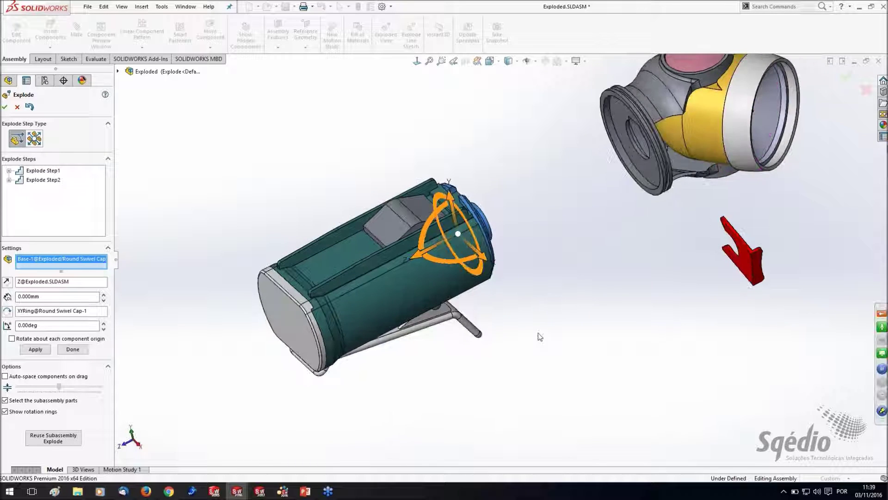
{"action": "key", "text": "ctrl+7"}
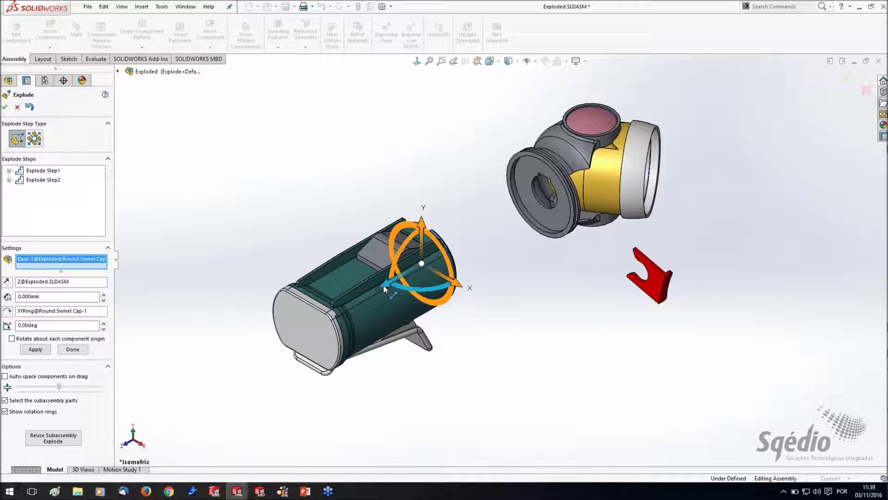
{"action": "left_click_drag", "start_coordinate": [383, 284], "coordinate": [448, 257]}
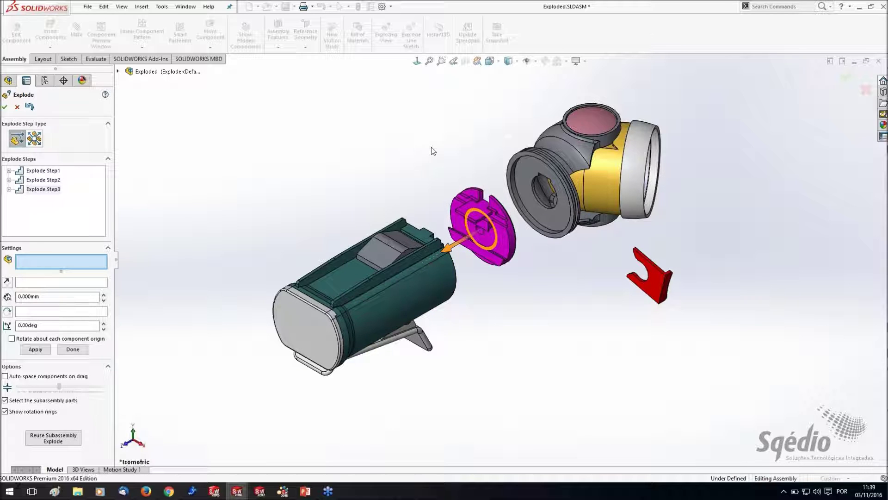
{"action": "left_click", "coordinate": [514, 321]}
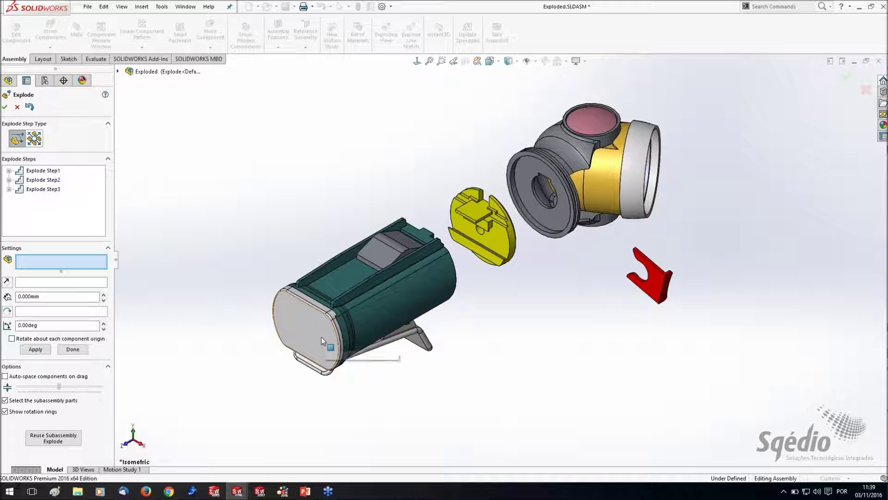
- Add an explode step moving the Battery Cover 30 mm along the assembly's X axis
{"action": "left_click", "coordinate": [312, 317]}
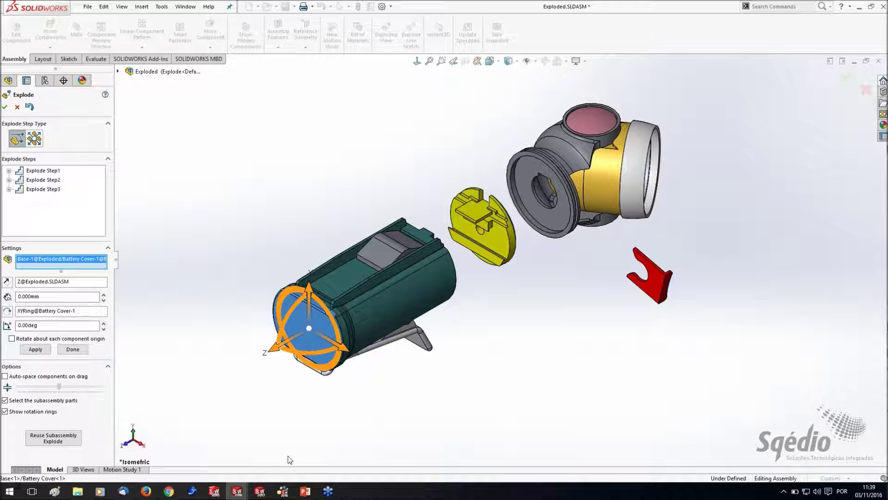
{"action": "left_click", "coordinate": [344, 347]}
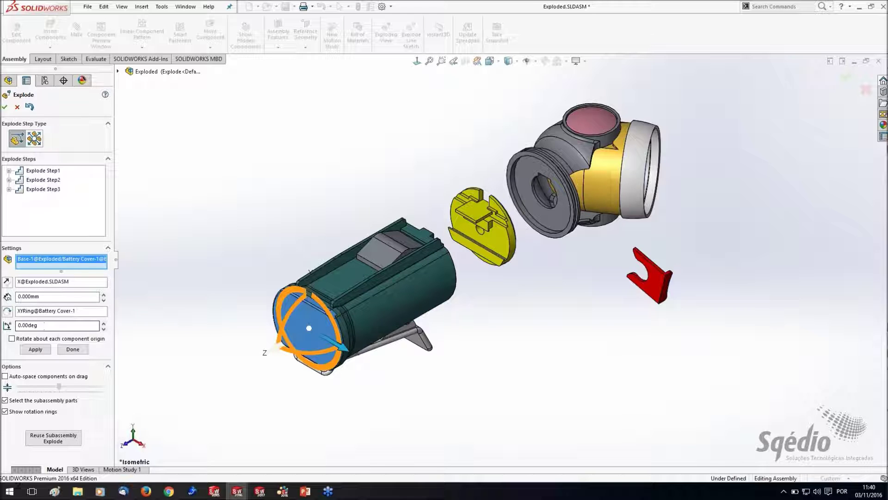
{"action": "left_click_drag", "start_coordinate": [50, 297], "coordinate": [9, 298]}
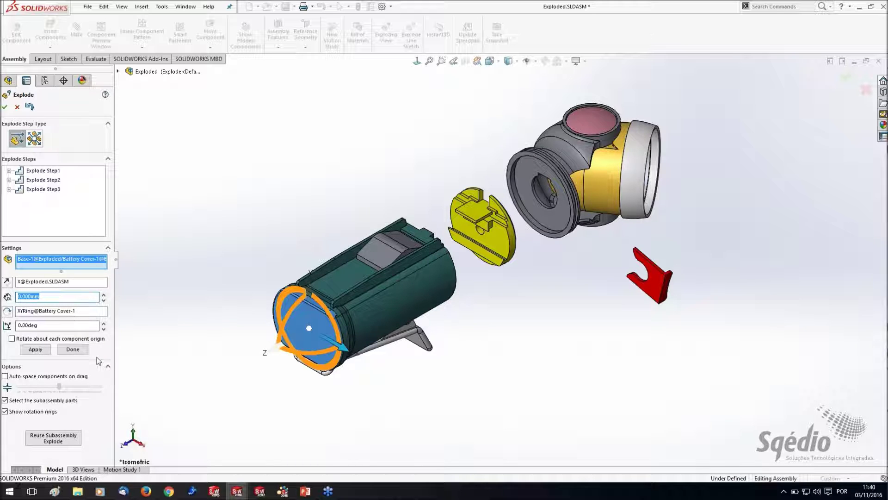
{"action": "type", "text": "30"}
{"action": "left_click", "coordinate": [41, 352]}
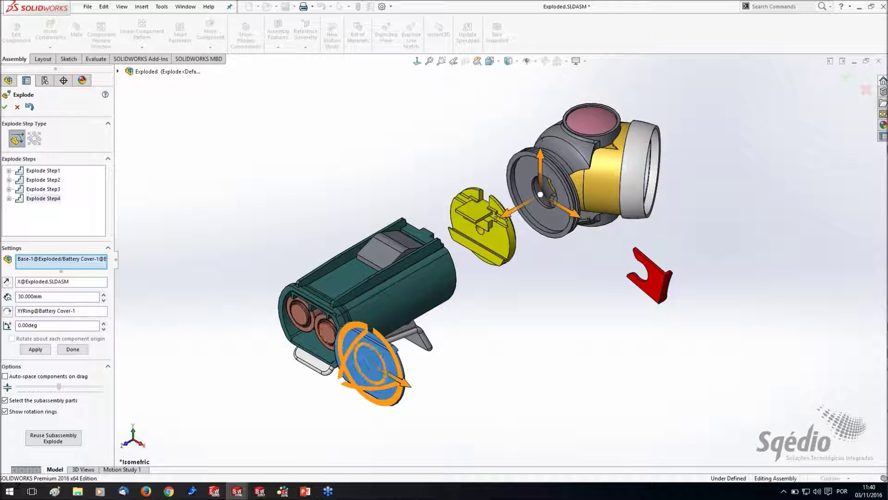
- Reverse the Battery Cover's explode movement along X, trying -30 mm before setting it to -50 mm, and finish the explode step
{"action": "left_click", "coordinate": [19, 298]}
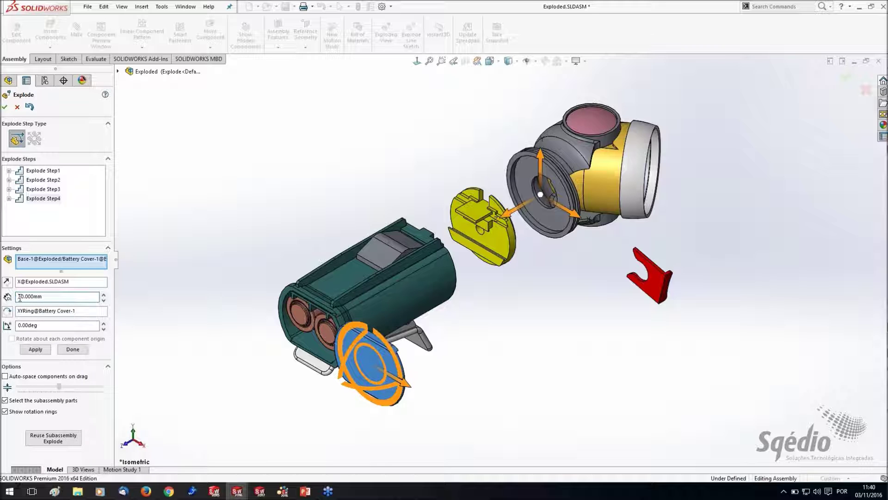
{"action": "type", "text": "-"}
{"action": "left_click", "coordinate": [37, 349]}
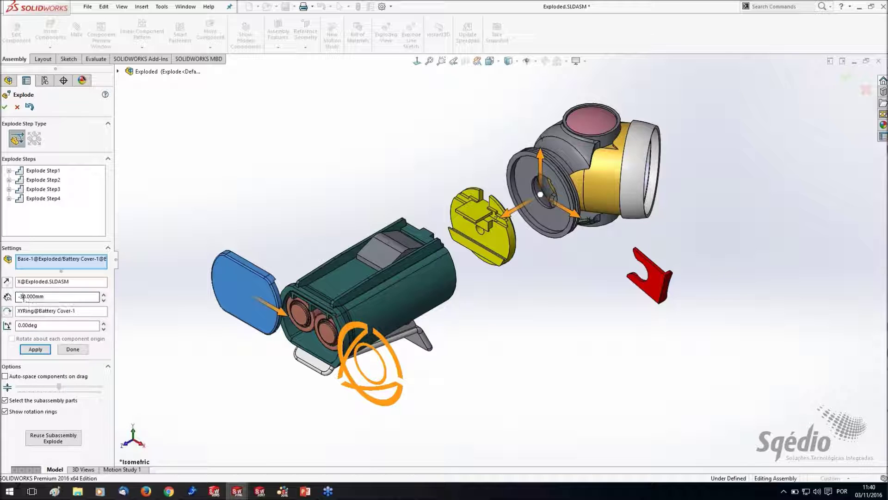
{"action": "left_click", "coordinate": [34, 350]}
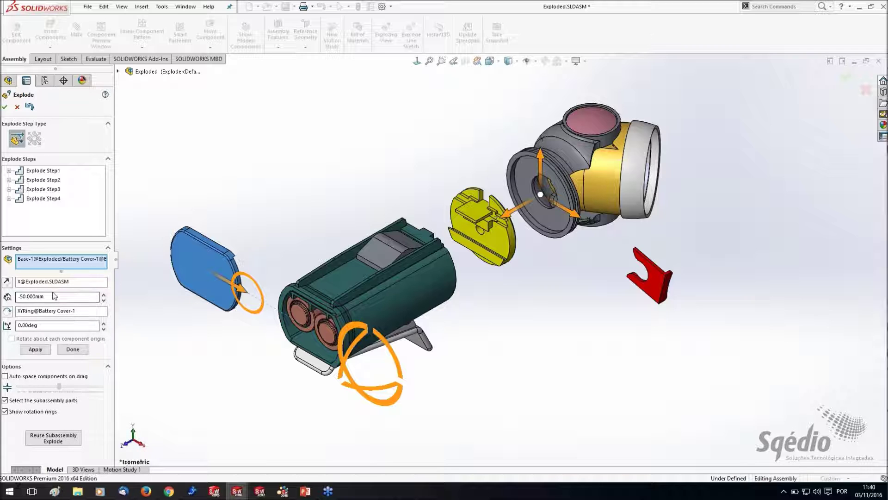
{"action": "left_click", "coordinate": [77, 352]}
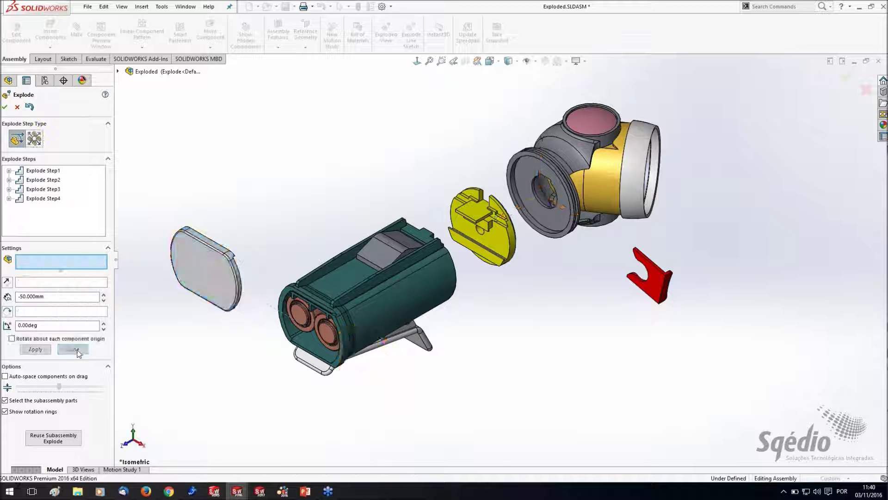
- Review the components moved by each explode step and shorten the Swivel Clip's explode distance in the first step to about 39.67 mm
{"action": "left_click", "coordinate": [43, 171]}
{"action": "left_click", "coordinate": [53, 180]}
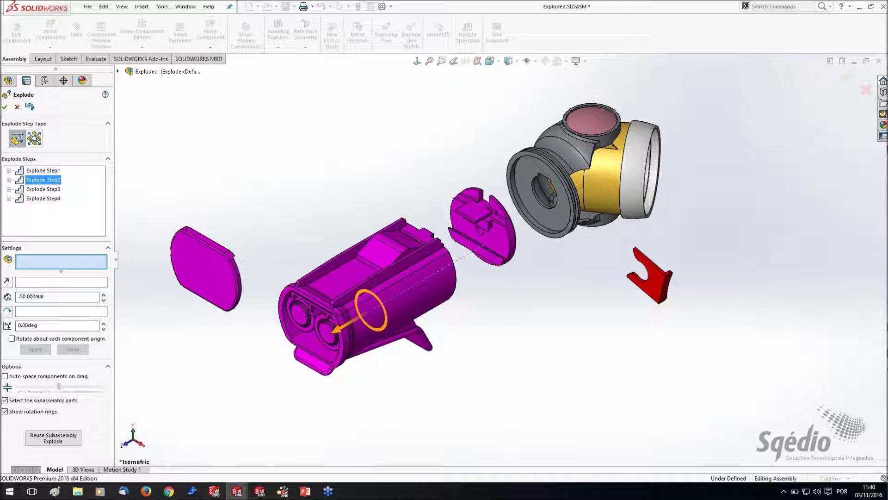
{"action": "left_click", "coordinate": [33, 190]}
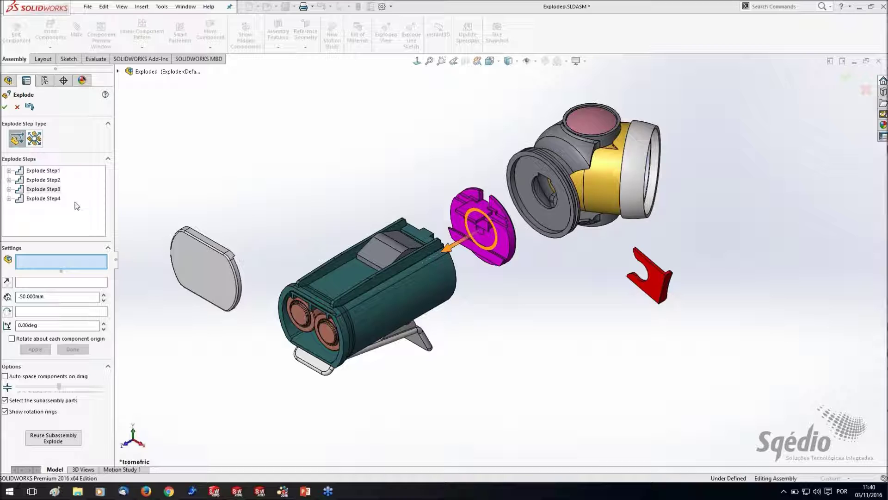
{"action": "left_click", "coordinate": [49, 199]}
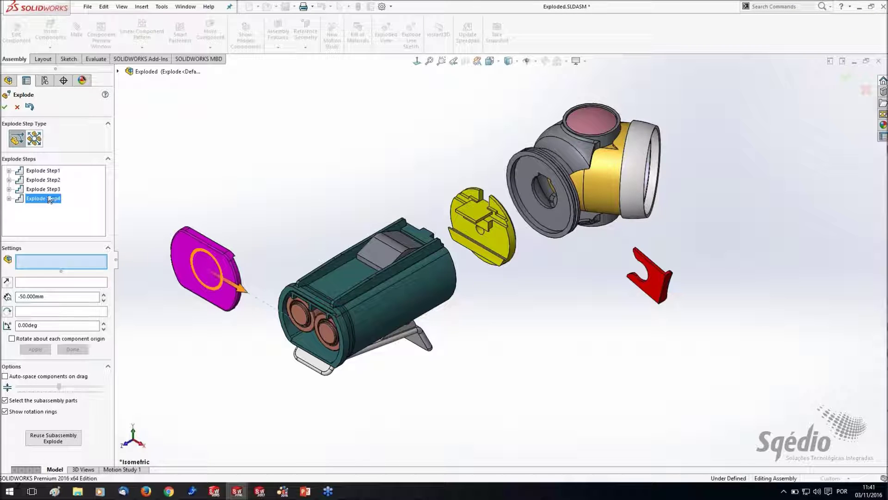
{"action": "left_click", "coordinate": [47, 171]}
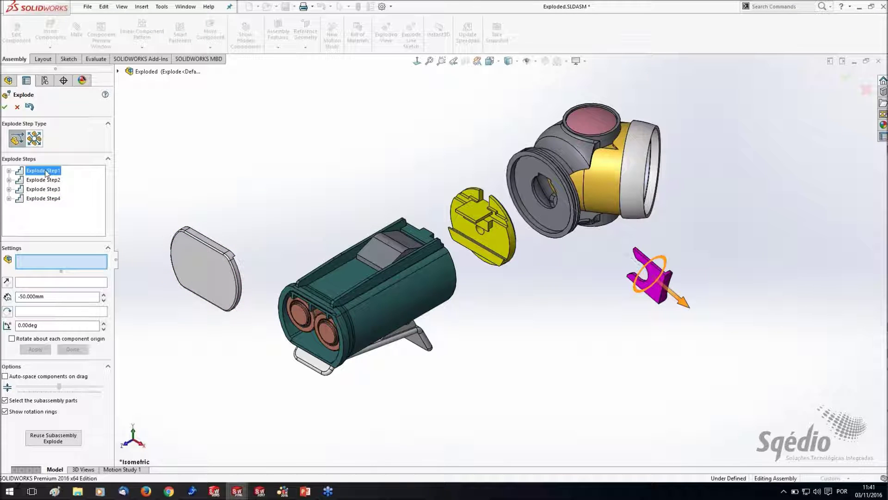
{"action": "left_click", "coordinate": [48, 180]}
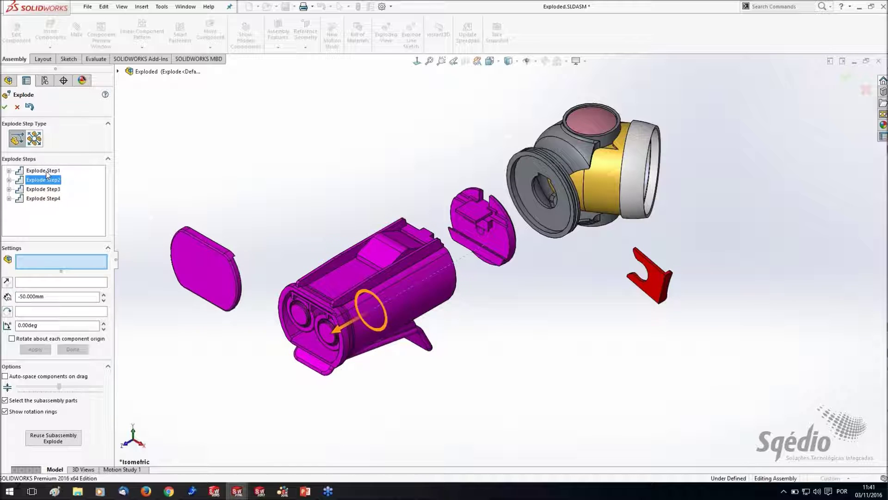
{"action": "left_click", "coordinate": [47, 171]}
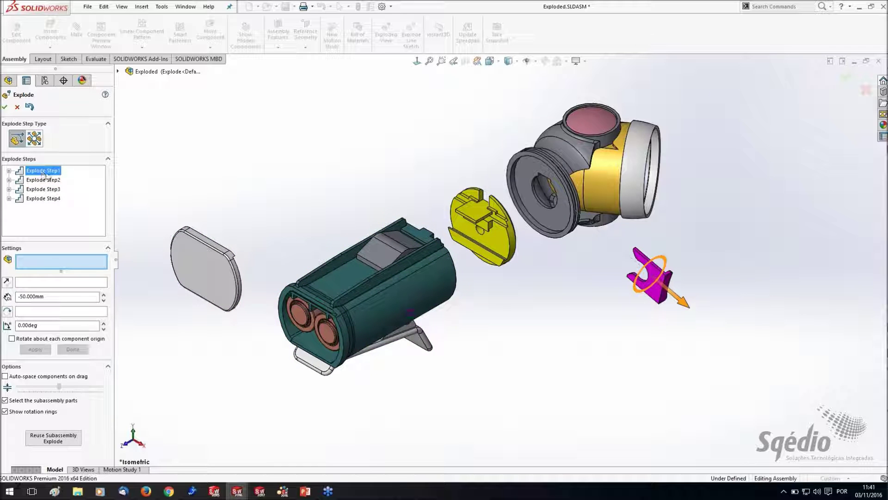
{"action": "left_click_drag", "start_coordinate": [685, 306], "coordinate": [664, 294]}
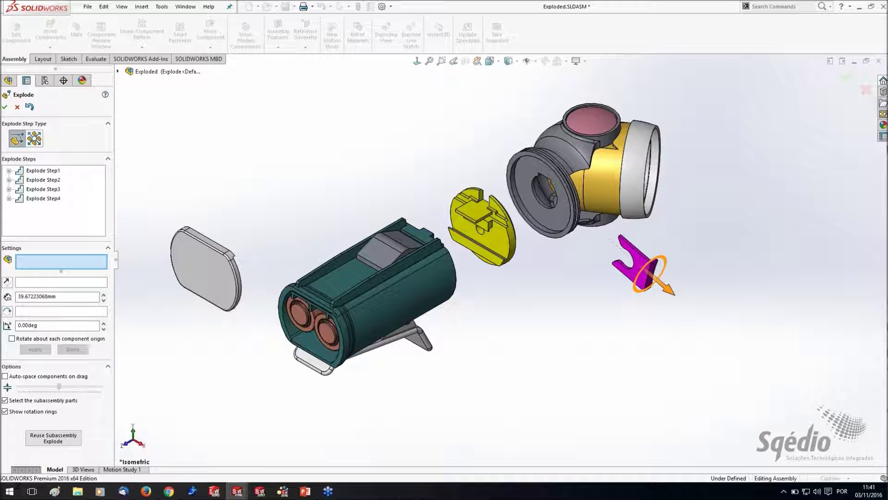
- Add an explode step moving both AA batteries out of the base along the assembly's Z axis
{"action": "left_click", "coordinate": [571, 349]}
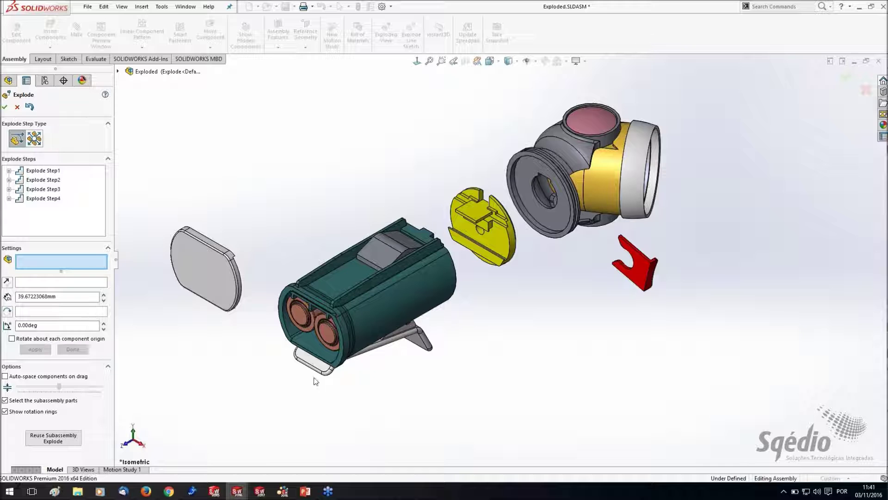
{"action": "left_click", "coordinate": [299, 314]}
{"action": "left_click", "coordinate": [325, 340]}
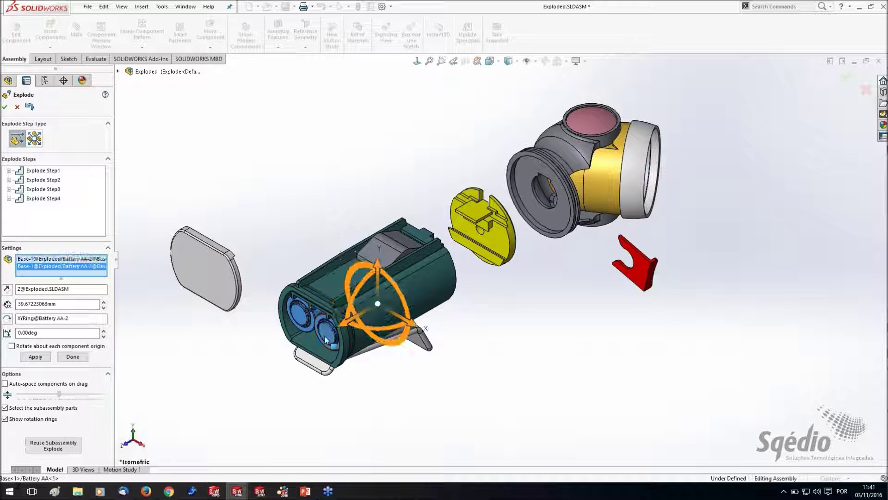
{"action": "left_click_drag", "start_coordinate": [318, 328], "coordinate": [175, 434]}
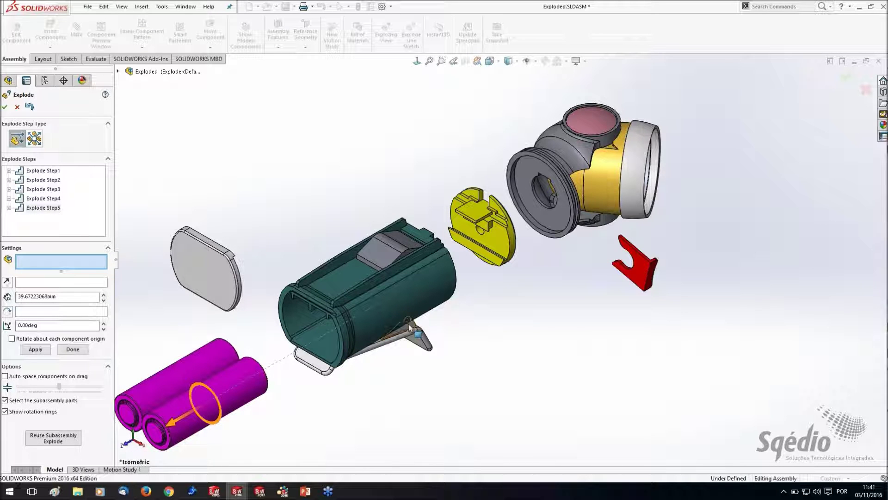
- Explode the Pin sideways out of the base along the assembly's X axis
{"action": "left_click", "coordinate": [418, 344]}
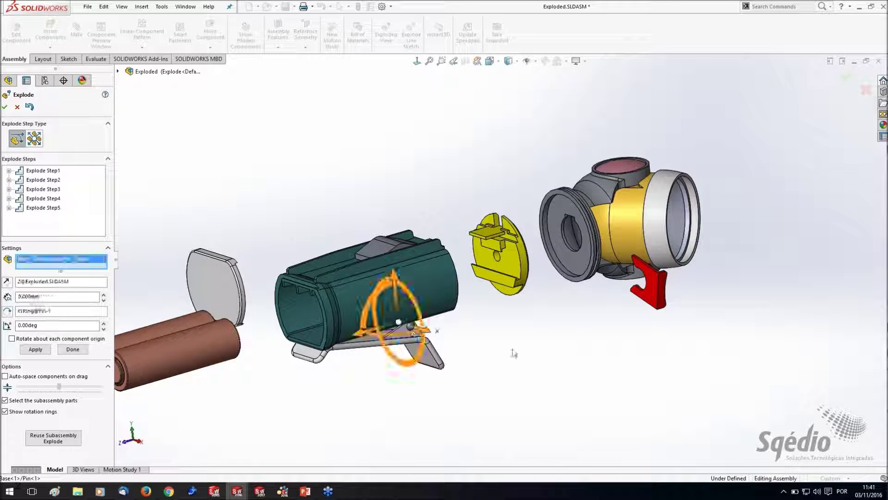
{"action": "middle_click_drag", "start_coordinate": [425, 334], "coordinate": [456, 342]}
{"action": "left_click_drag", "start_coordinate": [454, 333], "coordinate": [540, 397]}
- Explode the grey clip under the base straight down along the Y axis, and clear the selection
{"action": "left_click", "coordinate": [425, 333]}
{"action": "left_click_drag", "start_coordinate": [395, 295], "coordinate": [397, 368]}
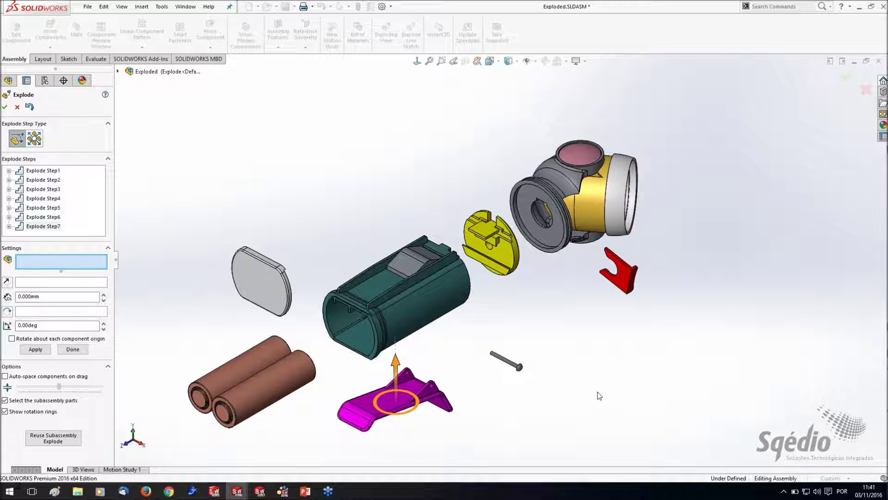
{"action": "right_click_drag", "start_coordinate": [598, 393], "coordinate": [630, 358]}
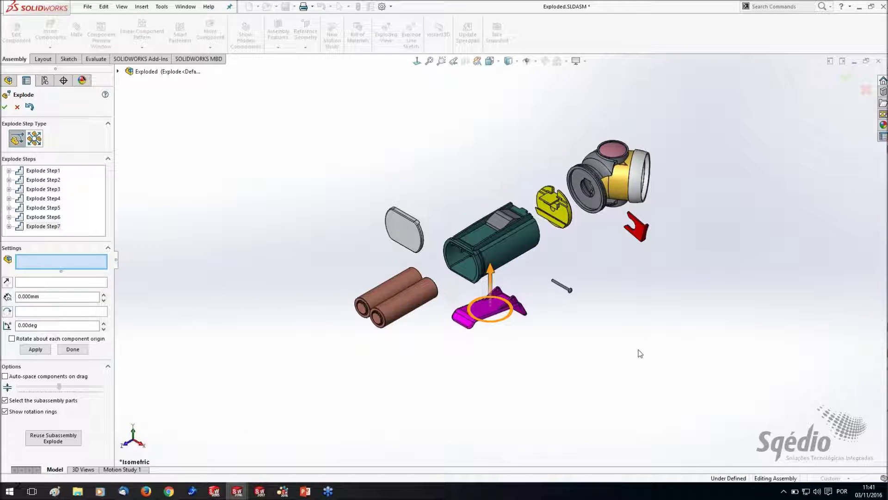
{"action": "scroll", "coordinate": [573, 221], "scroll_direction": "down", "scroll_amount": 3}
{"action": "key", "text": "Escape"}
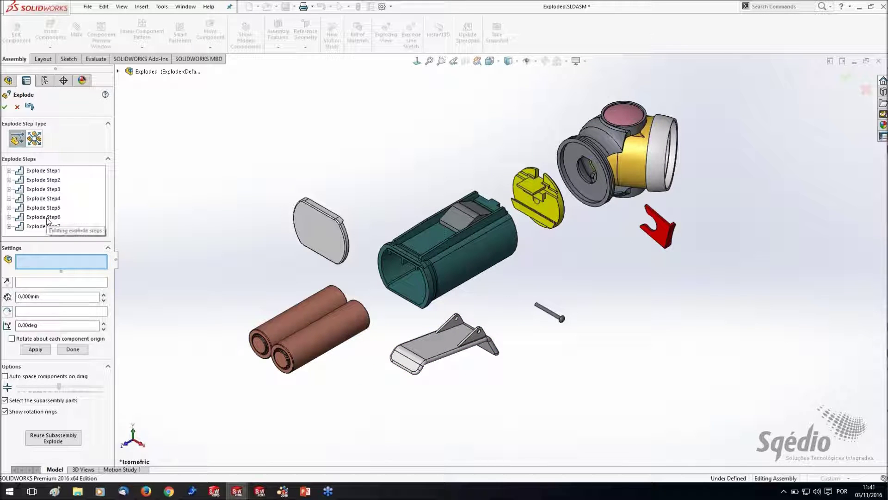
- Shorten the Pin's explode distance in its existing step to about 39.89 mm
{"action": "left_click", "coordinate": [549, 311]}
{"action": "left_click_drag", "start_coordinate": [587, 337], "coordinate": [565, 328]}
{"action": "left_click", "coordinate": [507, 397]}
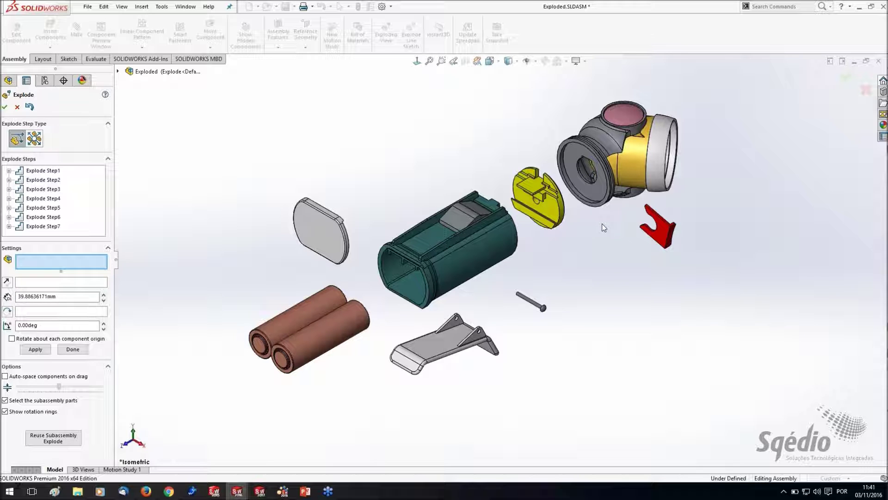
- Add a radial explode step that moves the two Locking Pins outwards, above and below the swivel
{"action": "scroll", "coordinate": [485, 232], "scroll_direction": "down", "scroll_amount": 2}
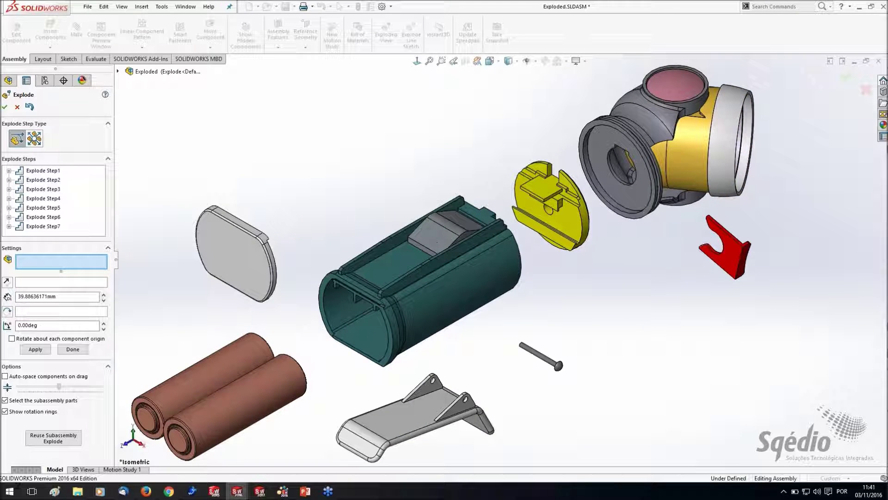
{"action": "scroll", "coordinate": [788, 150], "scroll_direction": "up", "scroll_amount": 1}
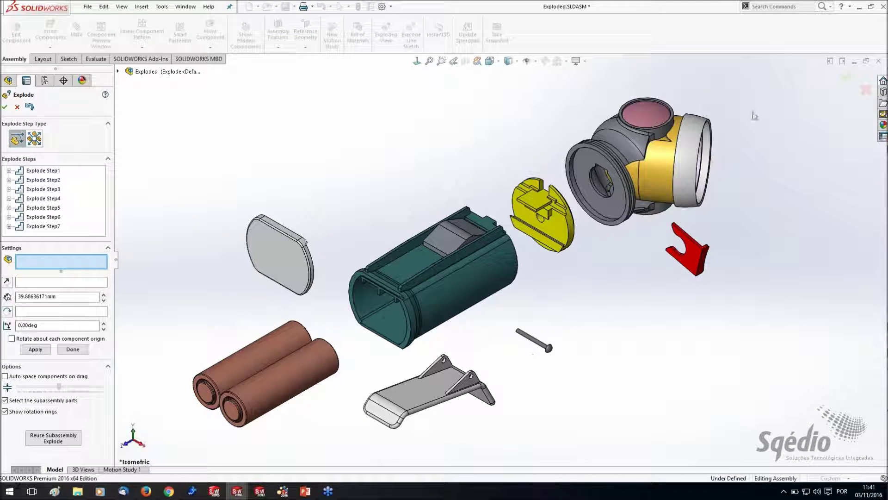
{"action": "scroll", "coordinate": [755, 115], "scroll_direction": "down", "scroll_amount": 2}
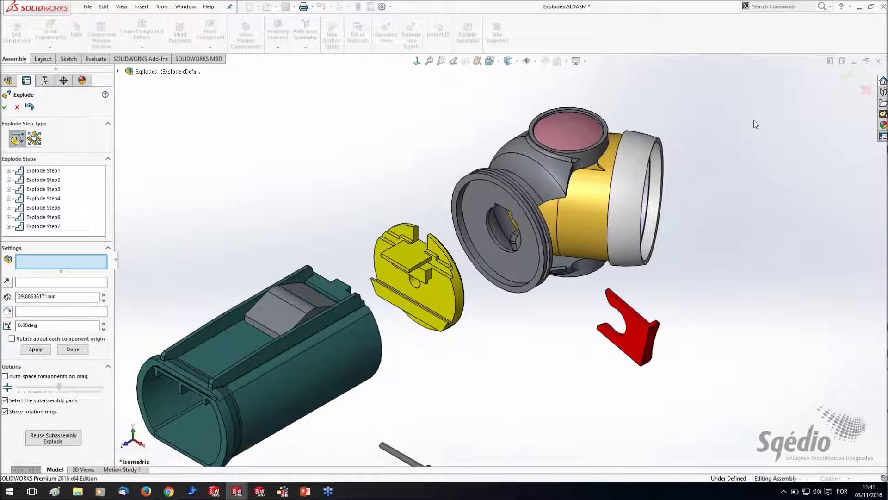
{"action": "middle_click_drag", "start_coordinate": [743, 199], "coordinate": [590, 254]}
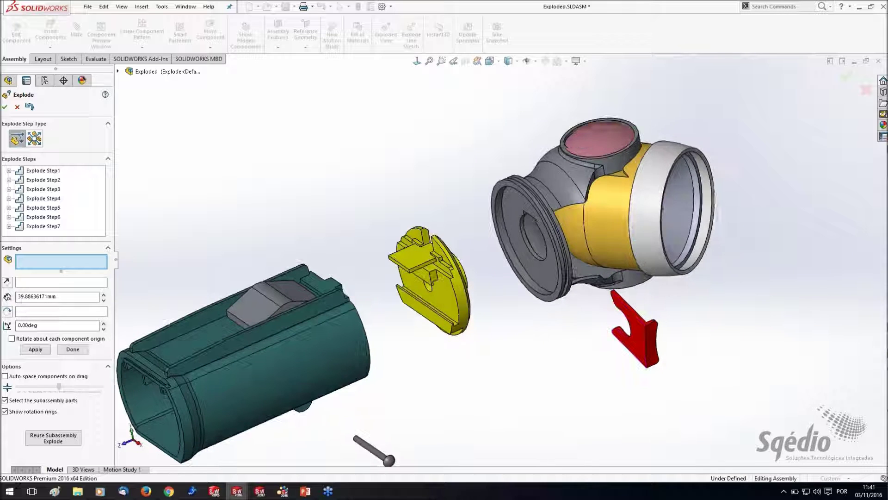
{"action": "left_click", "coordinate": [600, 139]}
{"action": "middle_click_drag", "start_coordinate": [600, 139], "coordinate": [610, 361]}
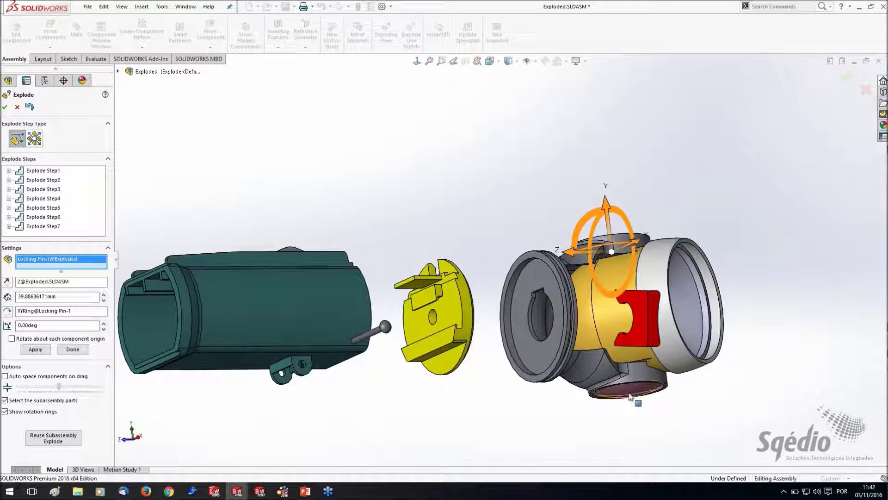
{"action": "left_click", "coordinate": [623, 391]}
{"action": "middle_click_drag", "start_coordinate": [687, 188], "coordinate": [689, 276]}
{"action": "scroll", "coordinate": [442, 311], "scroll_direction": "up", "scroll_amount": 2}
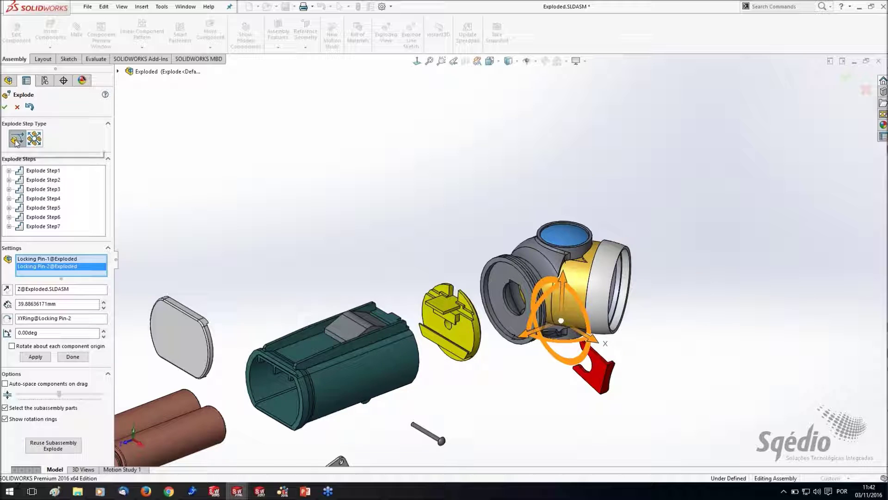
{"action": "middle_click_drag", "start_coordinate": [689, 249], "coordinate": [680, 341]}
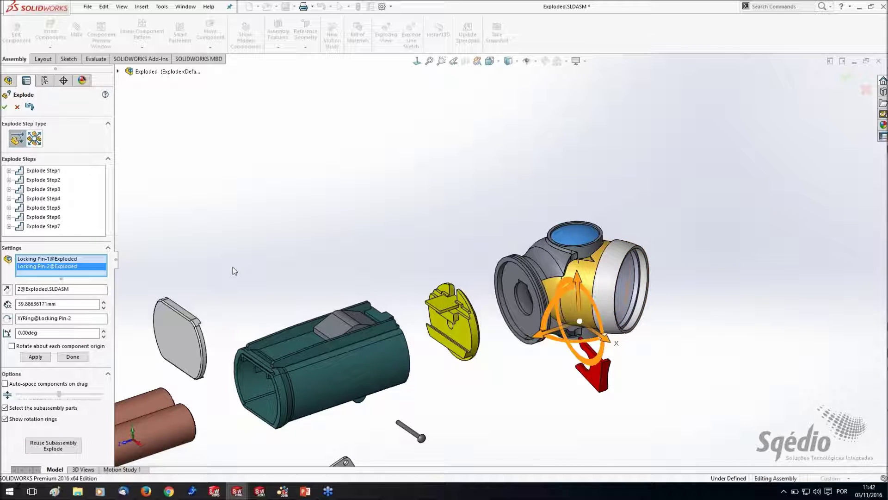
{"action": "left_click", "coordinate": [35, 140]}
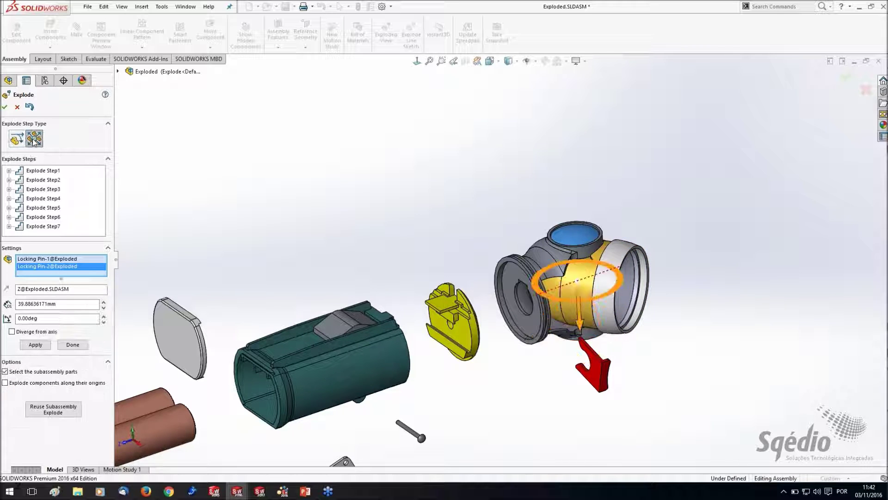
{"action": "middle_click_drag", "start_coordinate": [664, 432], "coordinate": [666, 413]}
{"action": "left_click_drag", "start_coordinate": [574, 337], "coordinate": [615, 434]}
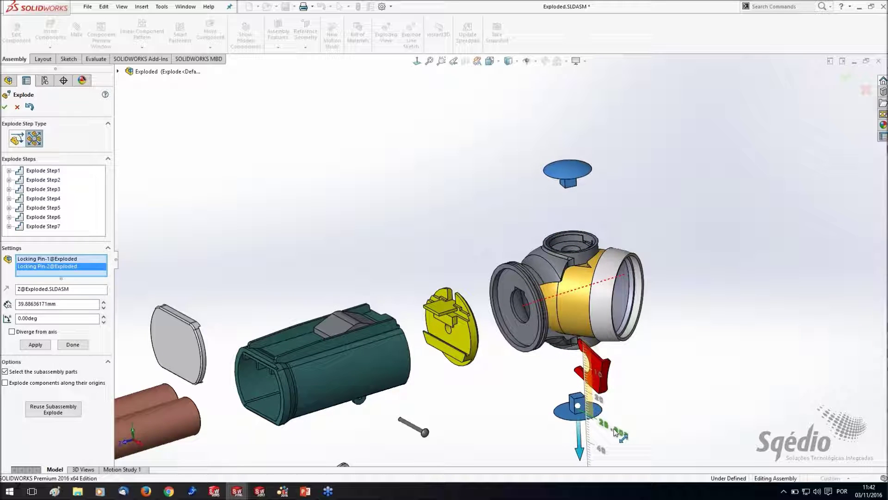
{"action": "key", "text": "ctrl+7"}
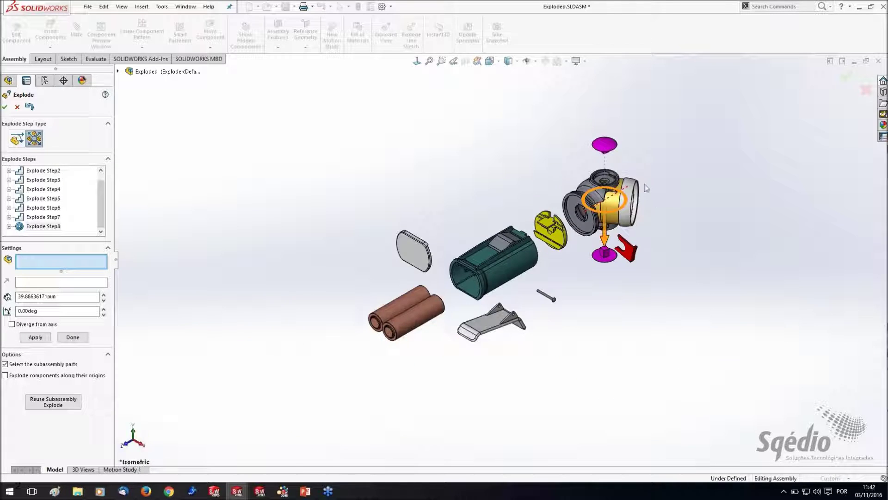
{"action": "scroll", "coordinate": [643, 190], "scroll_direction": "down", "scroll_amount": 5}
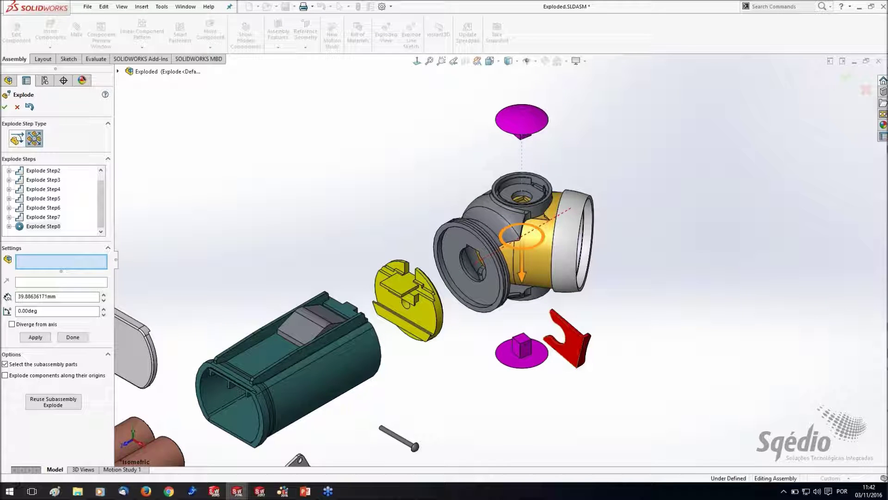
{"action": "left_click", "coordinate": [651, 379]}
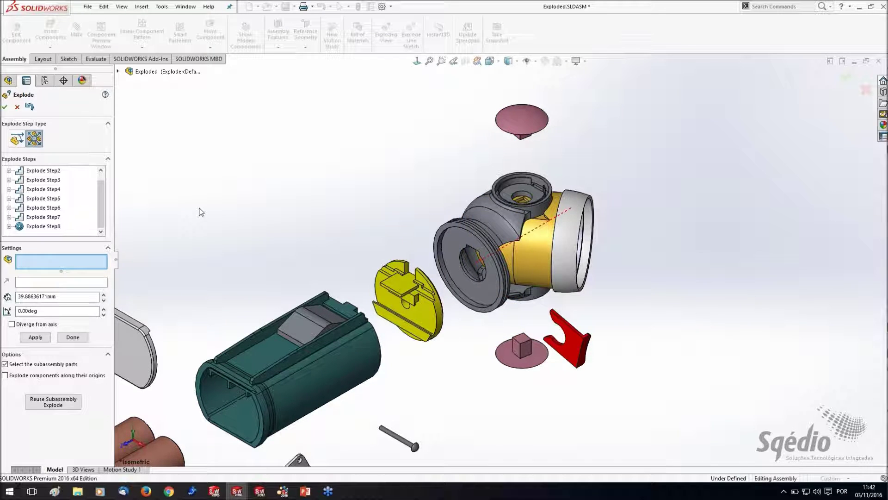
- Try a separate regular explode step moving the Swivel Clip further along X, and delete that step
{"action": "left_click", "coordinate": [571, 346]}
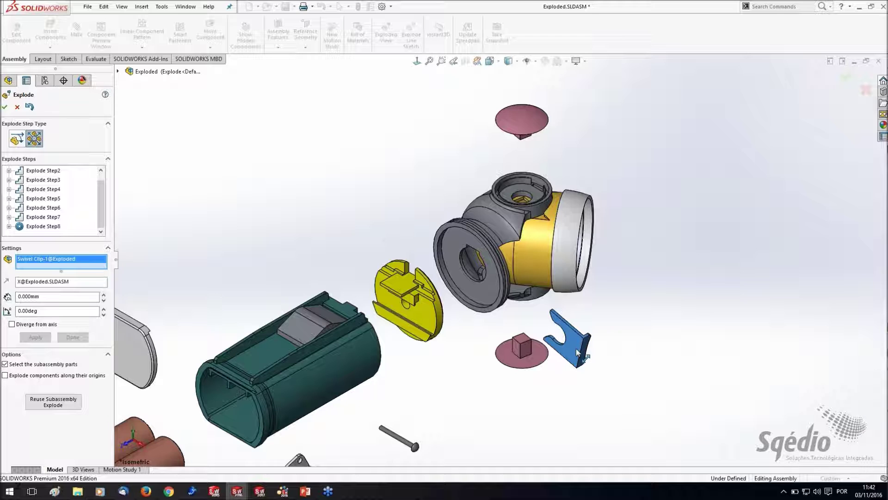
{"action": "left_click", "coordinate": [16, 138]}
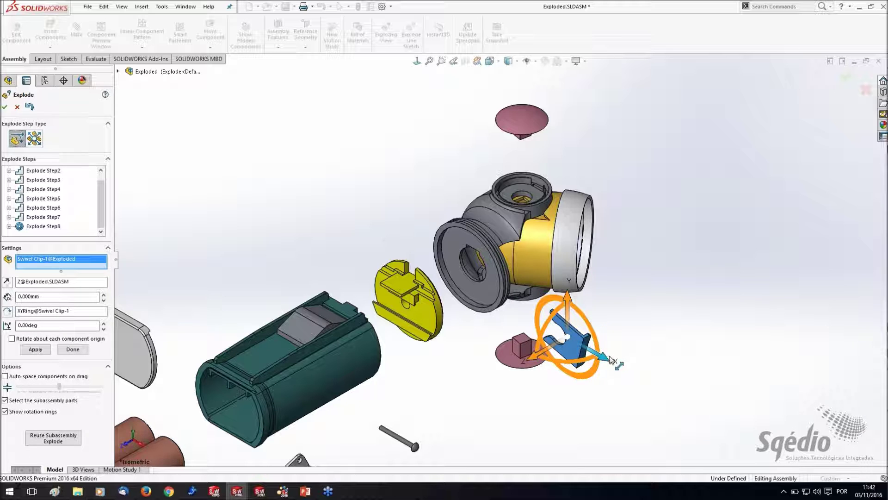
{"action": "left_click_drag", "start_coordinate": [611, 360], "coordinate": [650, 380]}
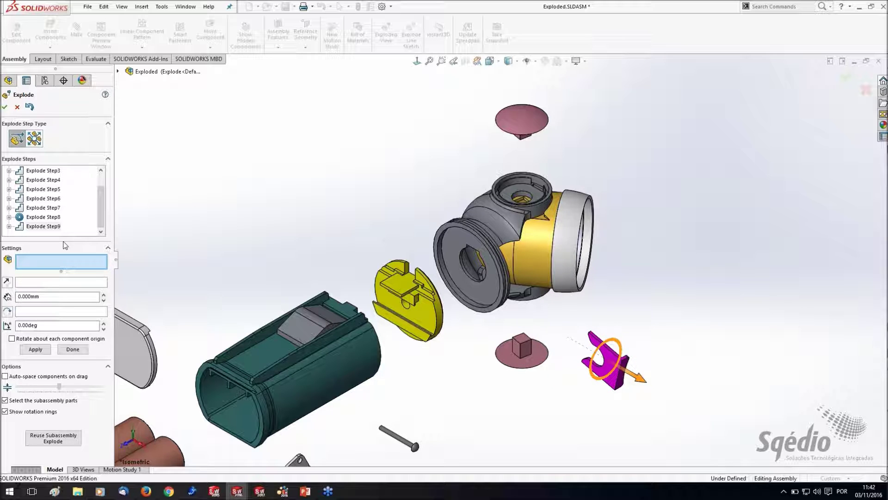
{"action": "left_click", "coordinate": [44, 227]}
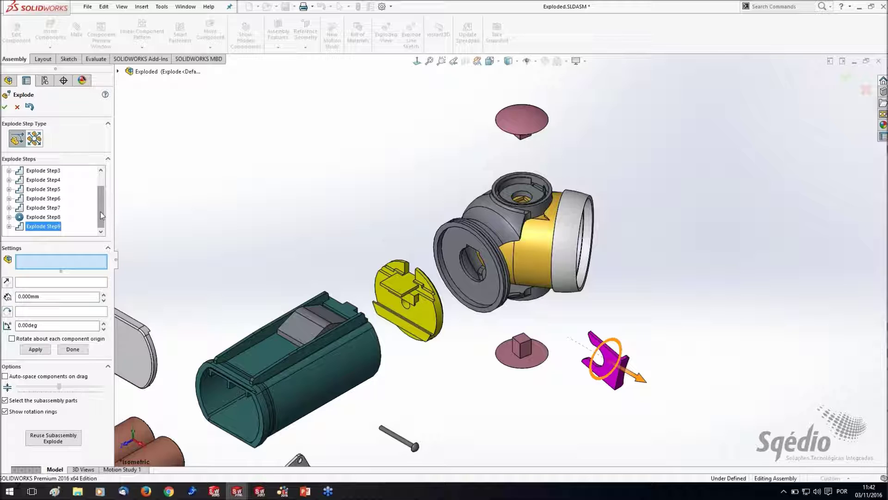
{"action": "right_click", "coordinate": [40, 226]}
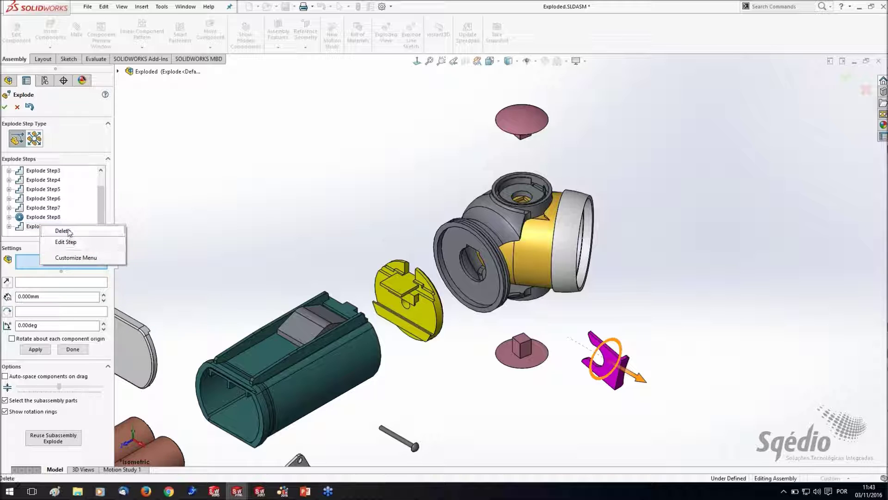
{"action": "left_click", "coordinate": [63, 230]}
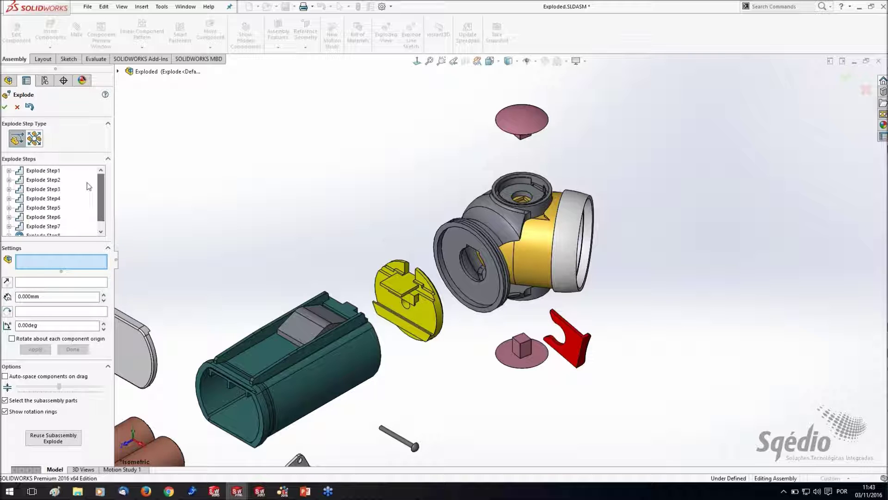
- Extend the Swivel Clip's distance in the first explode step to about 55.70 mm
{"action": "left_click", "coordinate": [46, 171]}
{"action": "left_click_drag", "start_coordinate": [608, 374], "coordinate": [642, 396]}
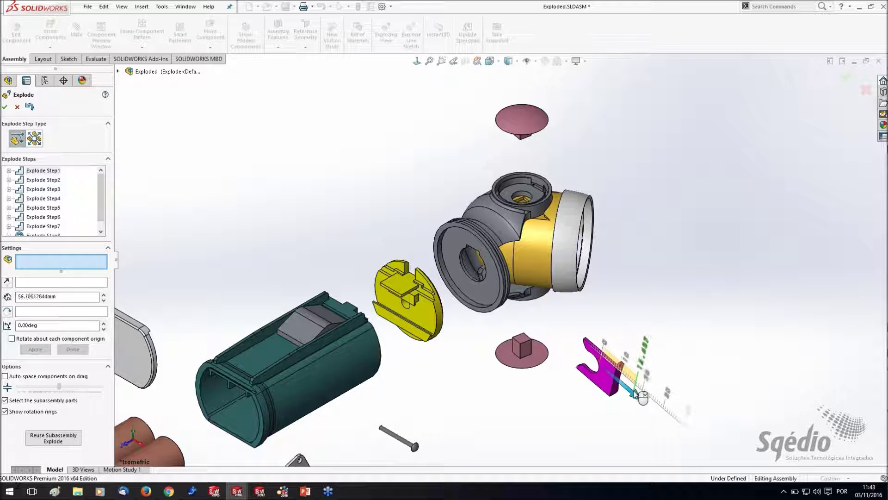
{"action": "left_click_drag", "start_coordinate": [101, 207], "coordinate": [106, 217]}
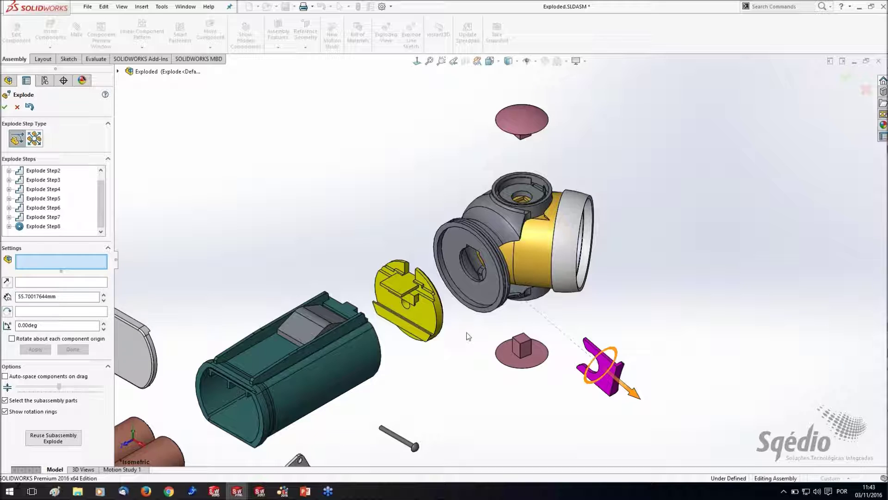
- Select the Head, Lens Cover and Reflector together for a new regular explode step
{"action": "scroll", "coordinate": [488, 390], "scroll_direction": "up", "scroll_amount": 3}
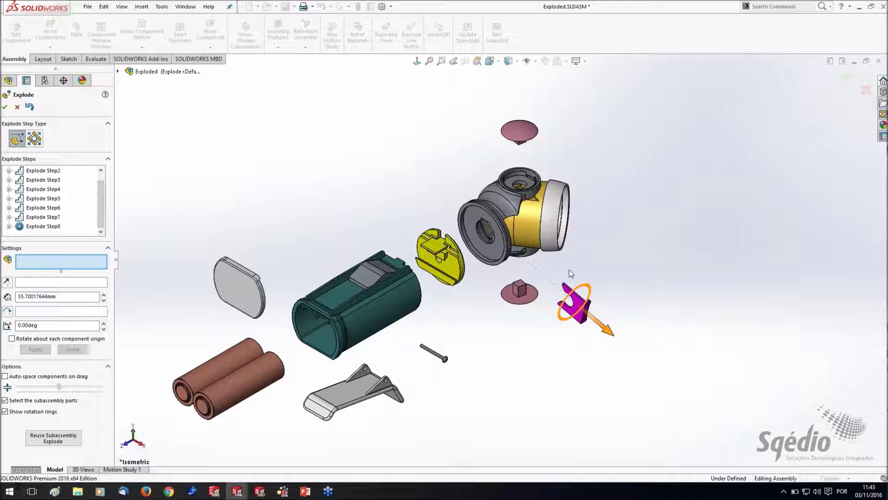
{"action": "scroll", "coordinate": [601, 204], "scroll_direction": "down", "scroll_amount": 3}
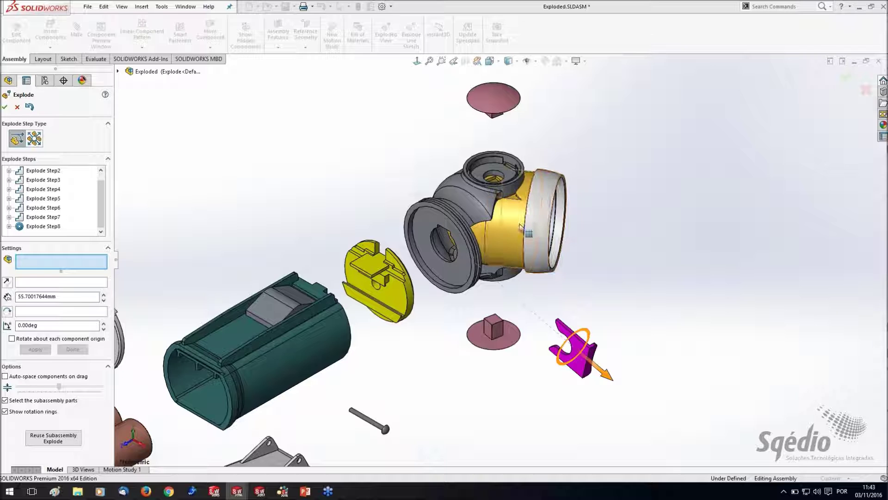
{"action": "left_click", "coordinate": [509, 218]}
{"action": "middle_click_drag", "start_coordinate": [557, 262], "coordinate": [532, 264]}
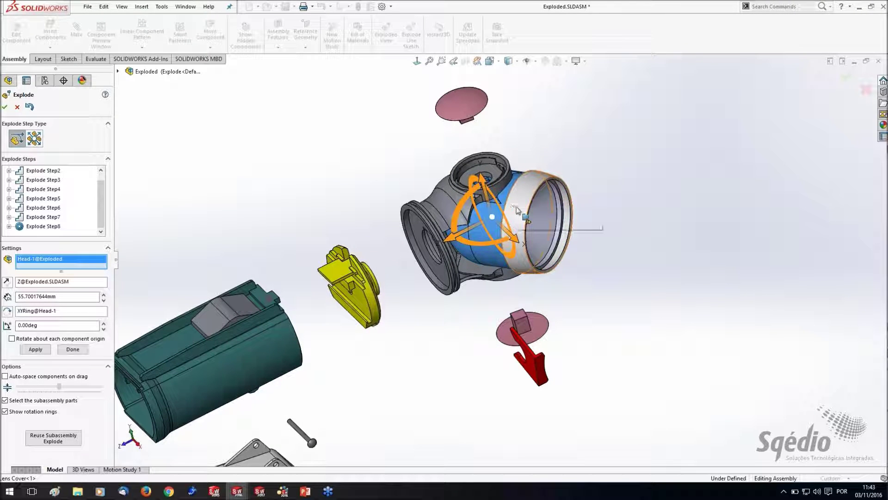
{"action": "left_click", "coordinate": [555, 205]}
{"action": "left_click", "coordinate": [556, 203]}
{"action": "key", "text": "ctrl+7"}
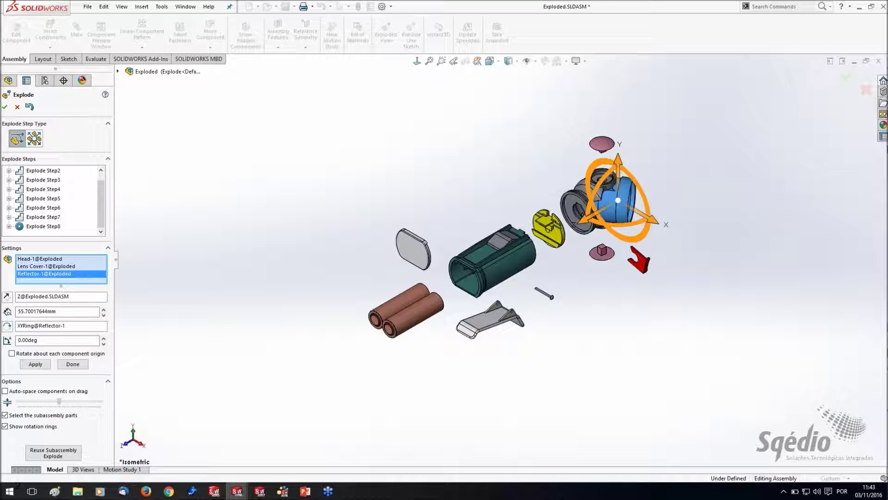
{"action": "scroll", "coordinate": [661, 193], "scroll_direction": "down", "scroll_amount": 4}
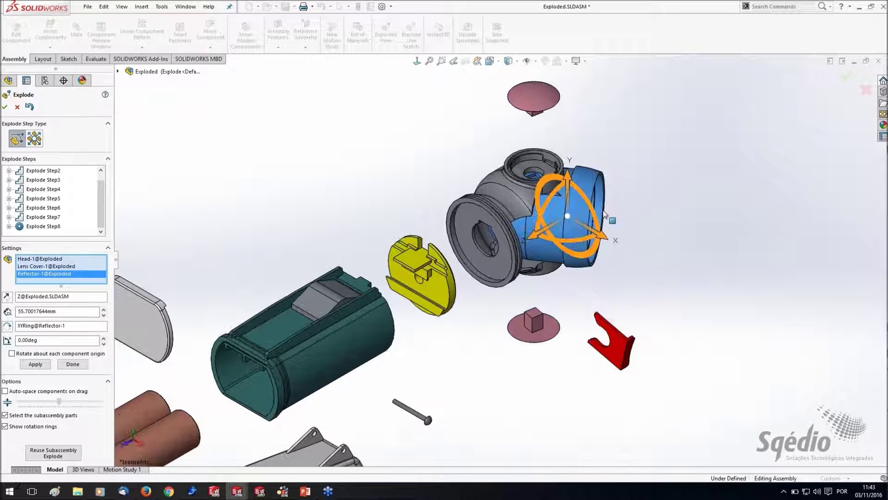
- Try aligning the explode direction with the Head's edge and moving the three selected parts about 42 mm along Z
{"action": "right_click", "coordinate": [567, 214]}
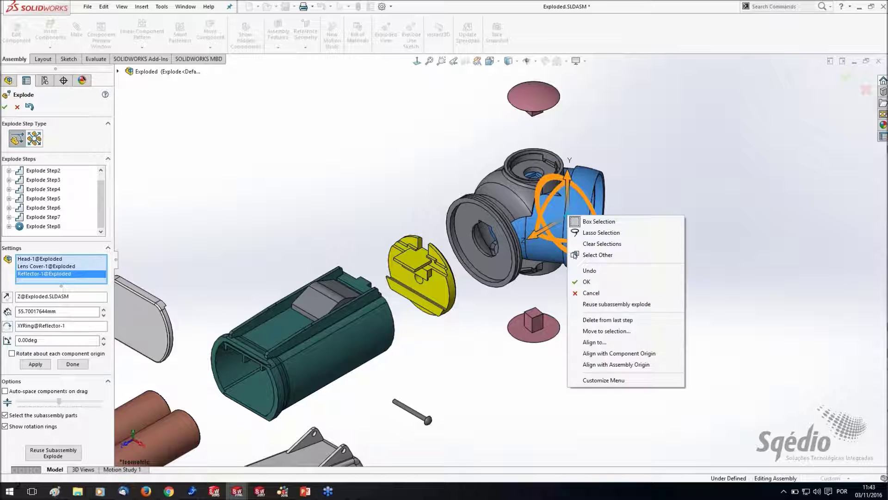
{"action": "left_click", "coordinate": [597, 343]}
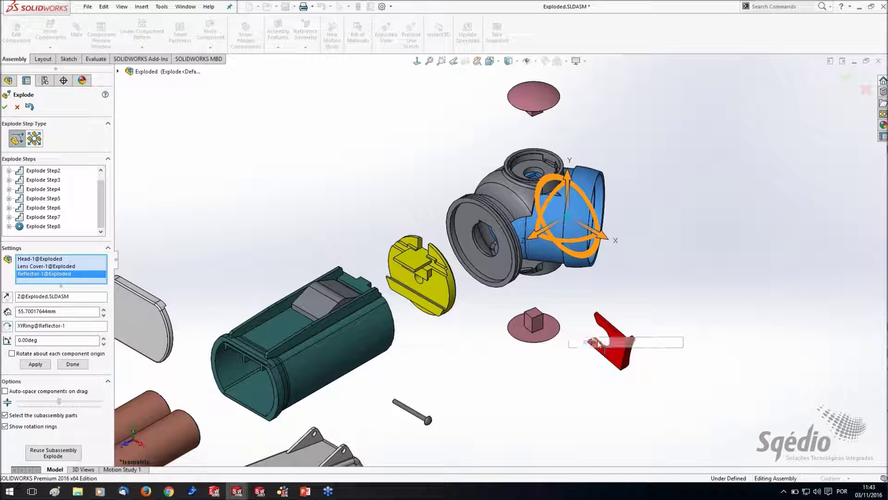
{"action": "left_click", "coordinate": [527, 233]}
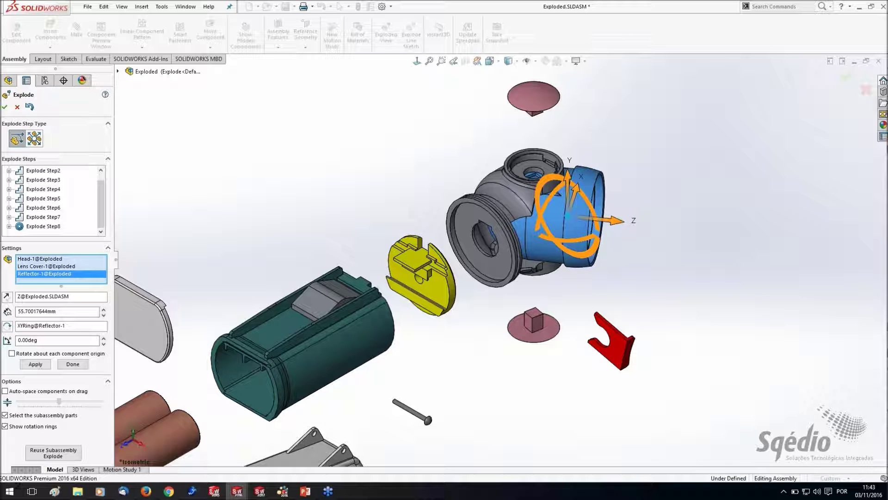
{"action": "middle_click_drag", "start_coordinate": [650, 260], "coordinate": [638, 294]}
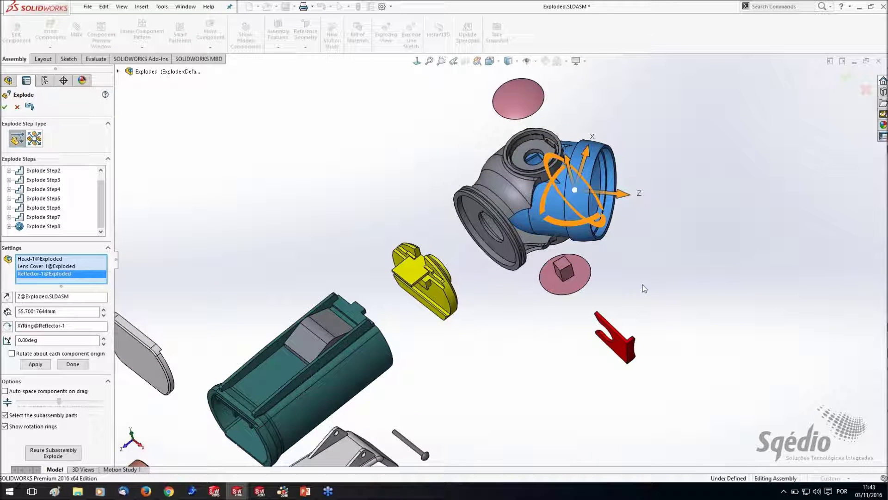
{"action": "key", "text": "ctrl+7"}
{"action": "scroll", "coordinate": [672, 199], "scroll_direction": "down", "scroll_amount": 3}
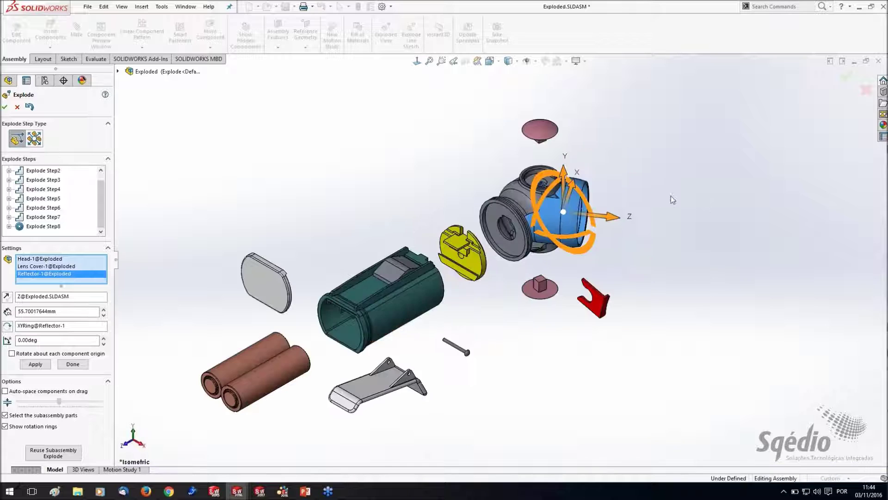
{"action": "scroll", "coordinate": [621, 200], "scroll_direction": "down", "scroll_amount": 3}
{"action": "left_click_drag", "start_coordinate": [572, 238], "coordinate": [698, 251]}
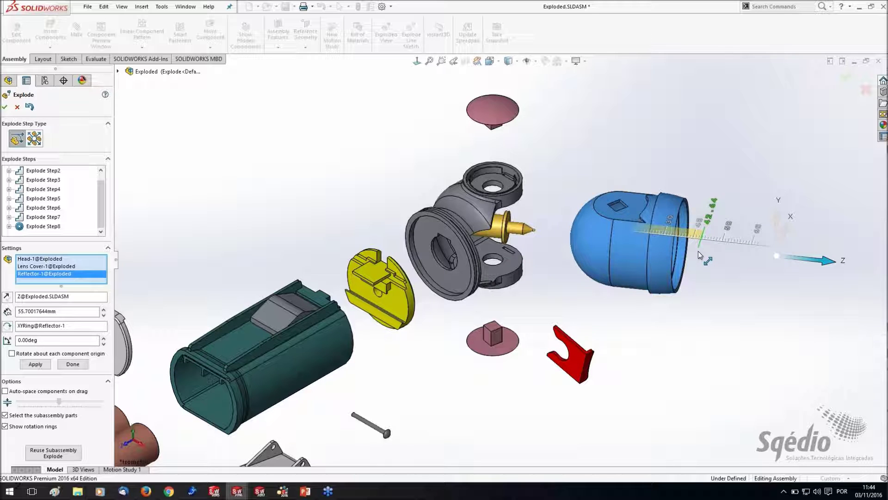
{"action": "left_click_drag", "start_coordinate": [697, 251], "coordinate": [697, 252]}
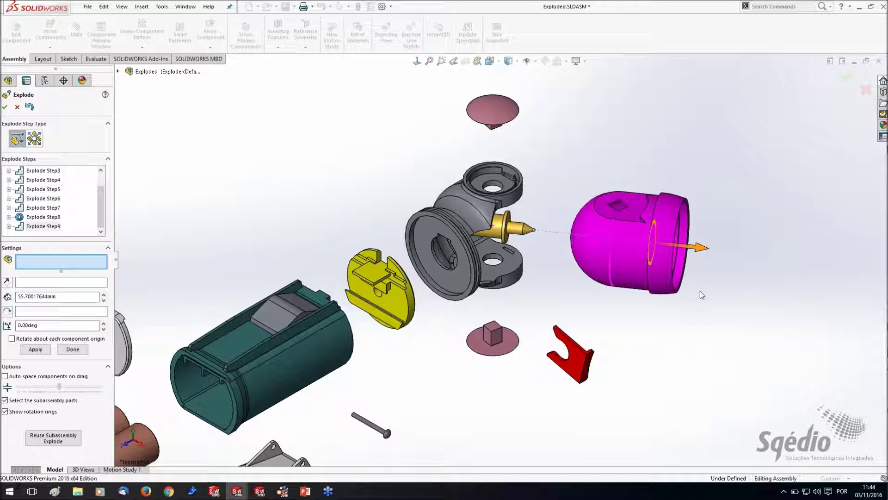
- Try a separate explode step moving the Lens Cover and Reflector away from the Head, aligned with the Head's edge
{"action": "left_click", "coordinate": [704, 319]}
{"action": "middle_click_drag", "start_coordinate": [704, 319], "coordinate": [701, 314]}
{"action": "left_click", "coordinate": [663, 262]}
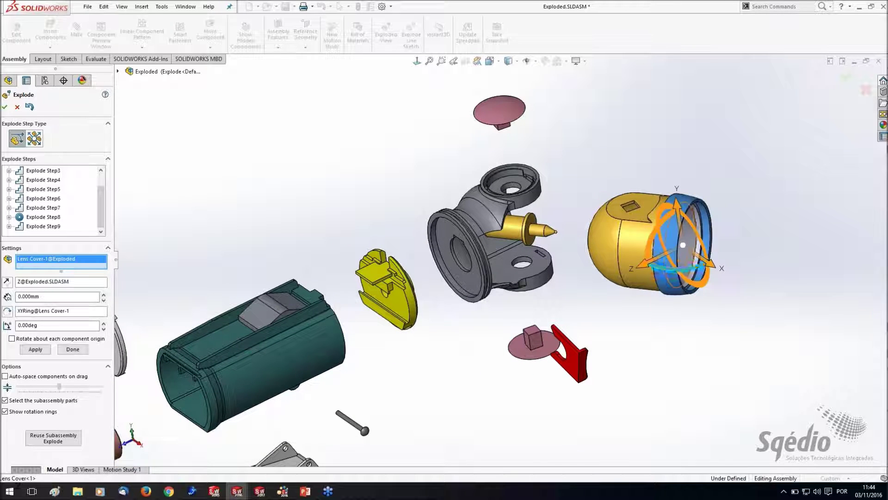
{"action": "left_click", "coordinate": [667, 259]}
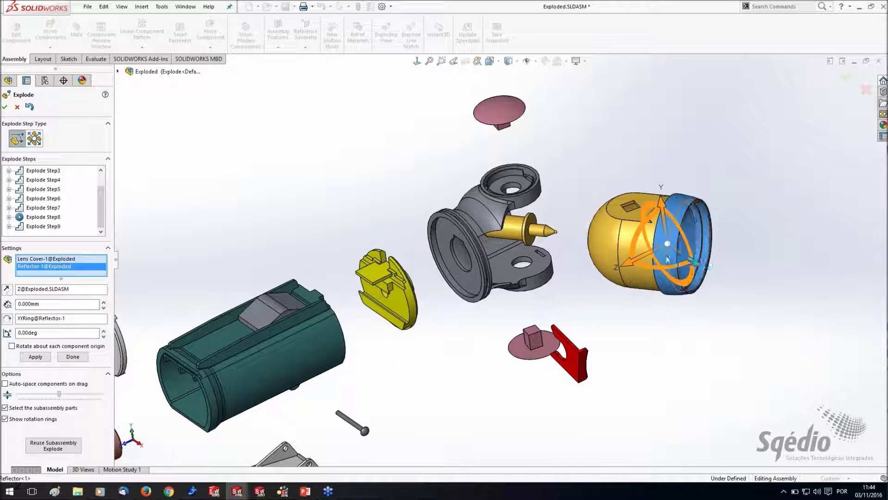
{"action": "right_click", "coordinate": [670, 244]}
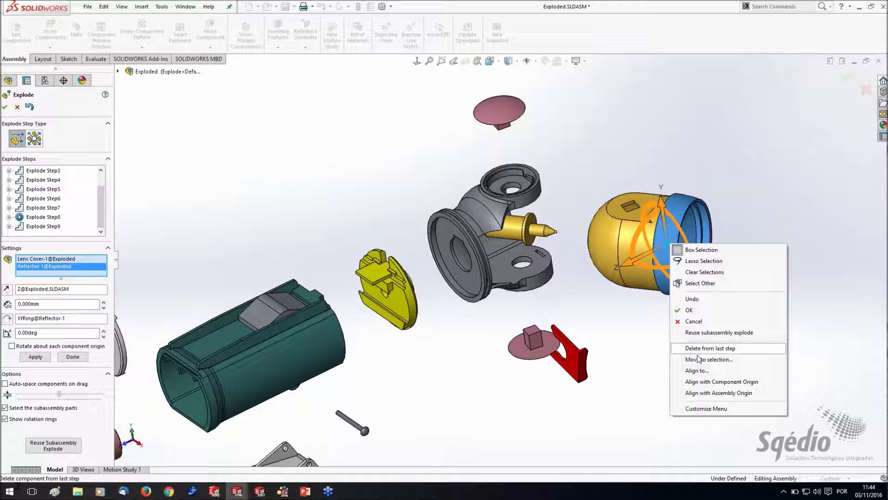
{"action": "left_click", "coordinate": [698, 359]}
{"action": "left_click_drag", "start_coordinate": [712, 248], "coordinate": [762, 276]}
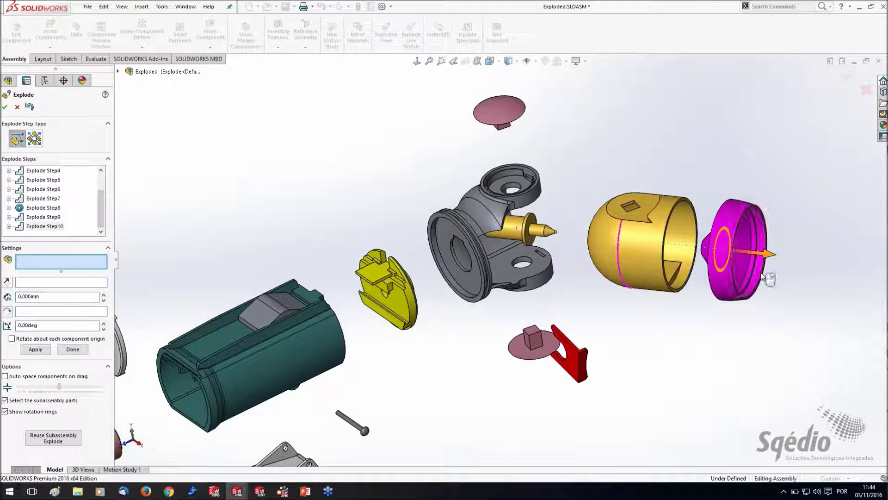
- Delete the two latest explode steps that move the Head, Reflector and Lens Cover
{"action": "right_click", "coordinate": [48, 232]}
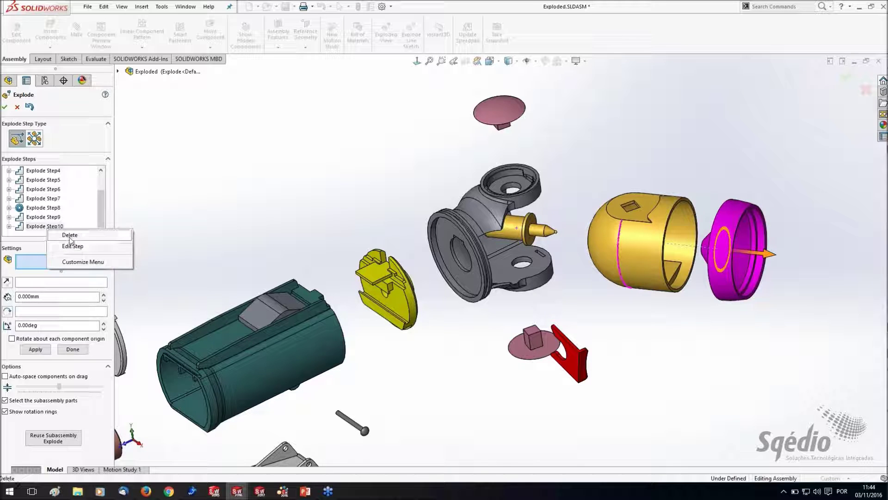
{"action": "left_click", "coordinate": [92, 235]}
{"action": "right_click", "coordinate": [46, 226]}
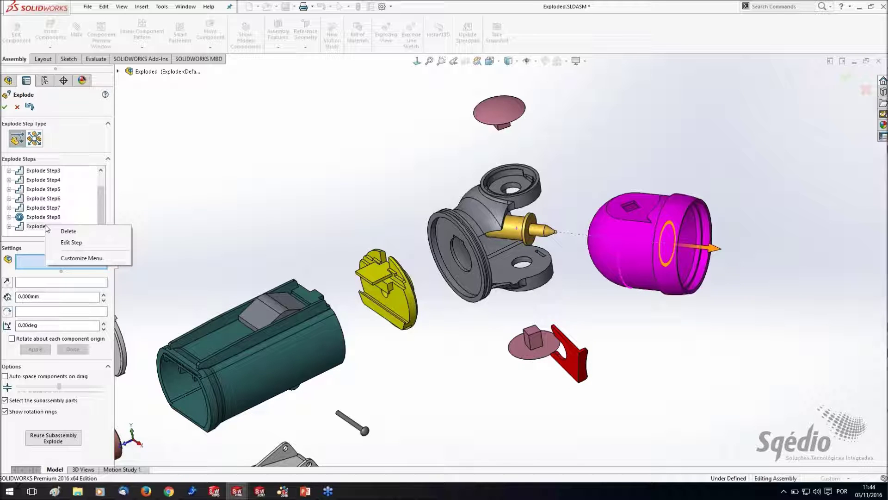
{"action": "left_click", "coordinate": [69, 232]}
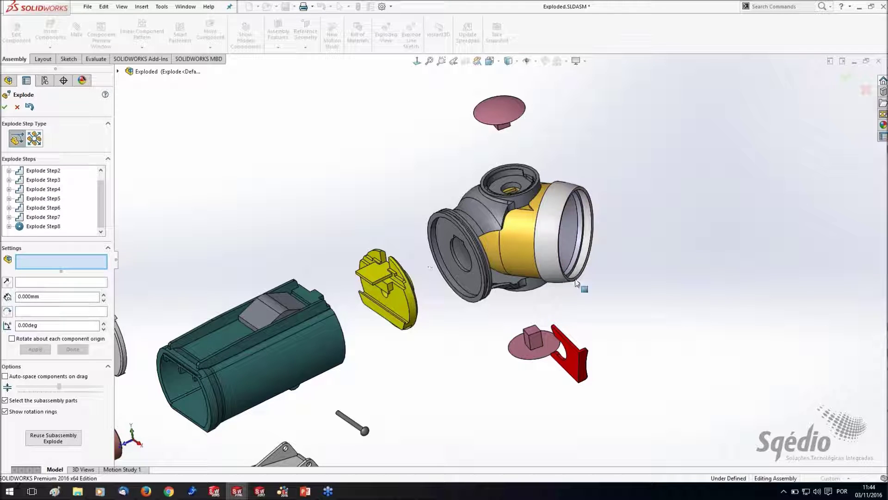
- Select the Head, Lens Cover and Reflector again and align the explode direction with the Head's edge
{"action": "left_click", "coordinate": [576, 283]}
{"action": "left_click", "coordinate": [576, 266]}
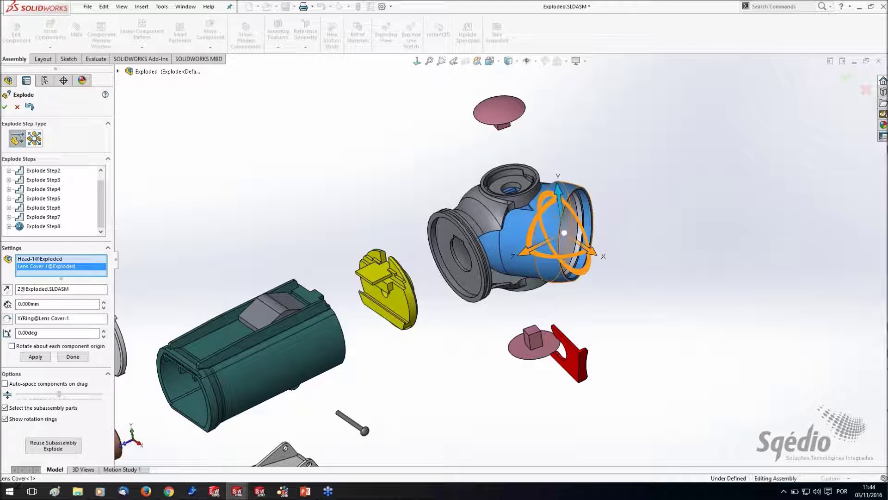
{"action": "left_click", "coordinate": [549, 235]}
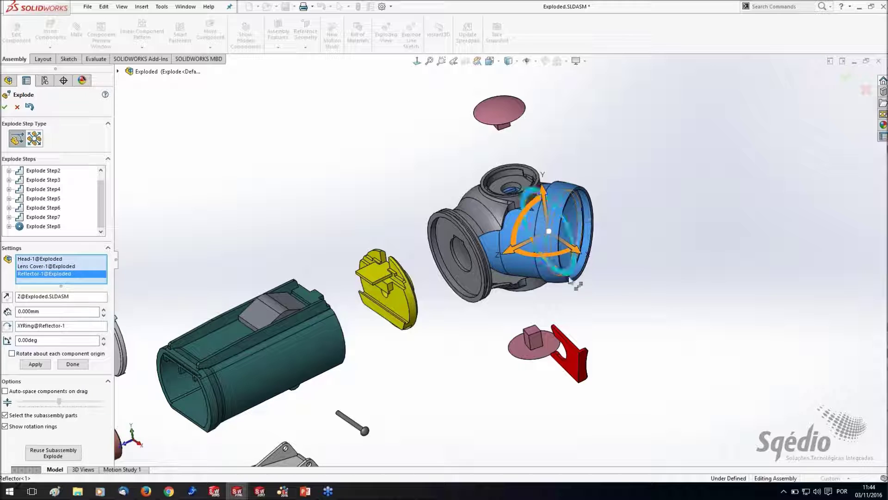
{"action": "right_click", "coordinate": [550, 235]}
{"action": "left_click", "coordinate": [578, 365]}
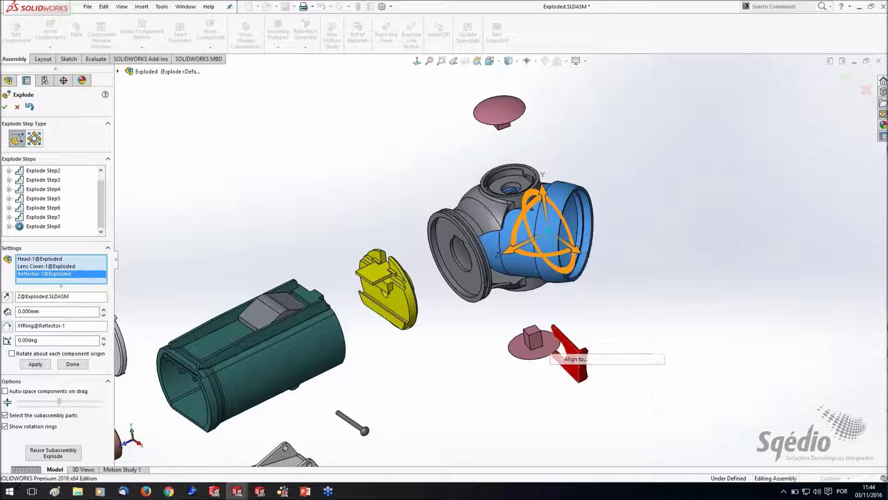
{"action": "left_click", "coordinate": [494, 243]}
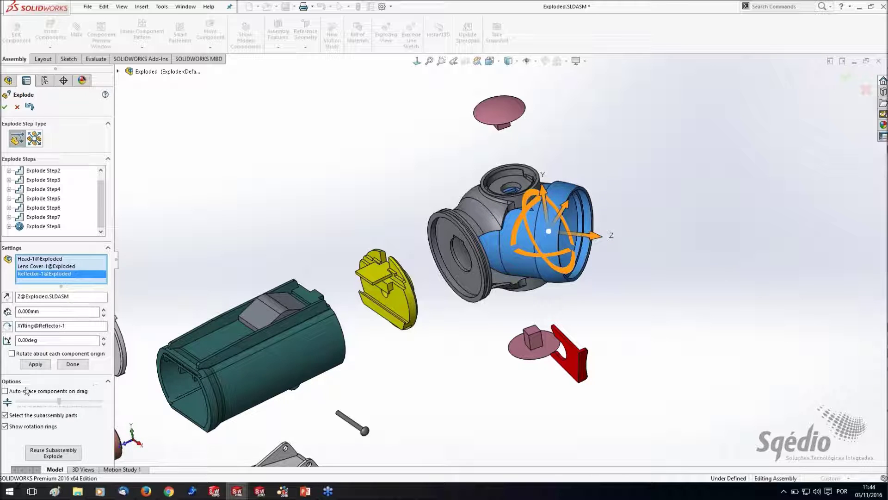
- Explode the three selected parts along Z with auto-spacing on drag enabled, and slightly increase the spacing in the chain
{"action": "left_click", "coordinate": [5, 392]}
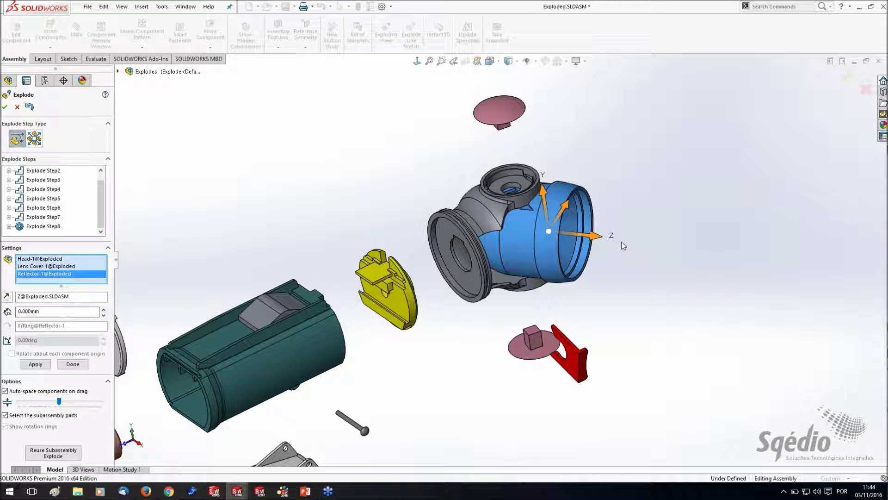
{"action": "left_click_drag", "start_coordinate": [593, 237], "coordinate": [791, 268]}
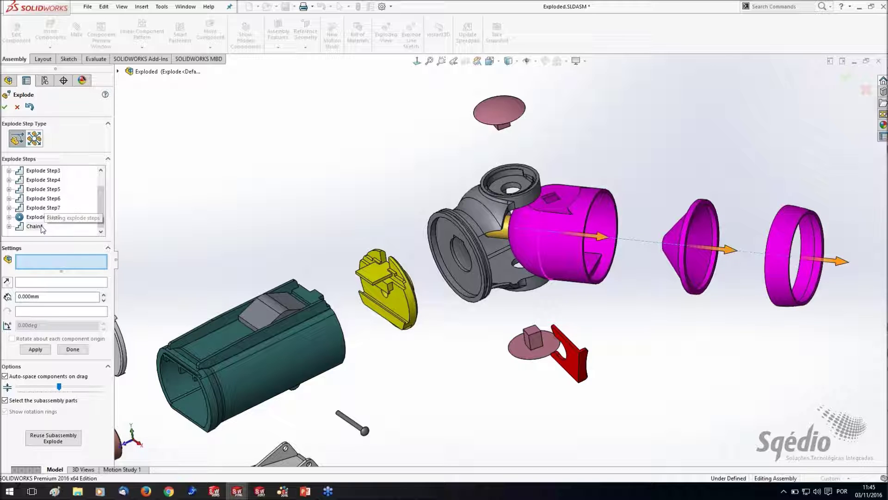
{"action": "mouse_move", "coordinate": [59, 392]}
{"action": "left_mouse_down"}
{"action": "mouse_move", "coordinate": [50, 391]}
{"action": "mouse_move", "coordinate": [71, 390]}
{"action": "mouse_move", "coordinate": [37, 389]}
{"action": "mouse_move", "coordinate": [63, 388]}
{"action": "left_mouse_up"}
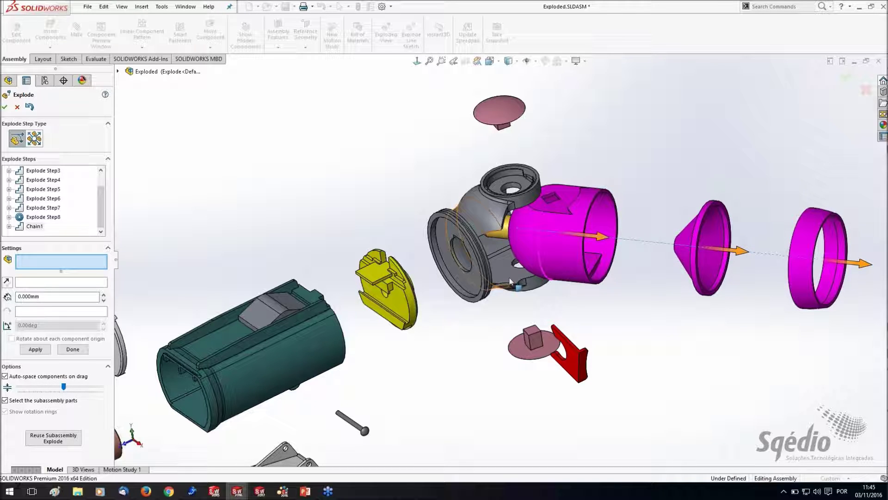
- Move the chained Head, Reflector and Lens Cover further out along Z, clear of the Miniature Bulb
{"action": "left_click_drag", "start_coordinate": [598, 236], "coordinate": [657, 248]}
{"action": "left_click_drag", "start_coordinate": [738, 254], "coordinate": [884, 266]}
{"action": "key", "text": "ctrl+7"}
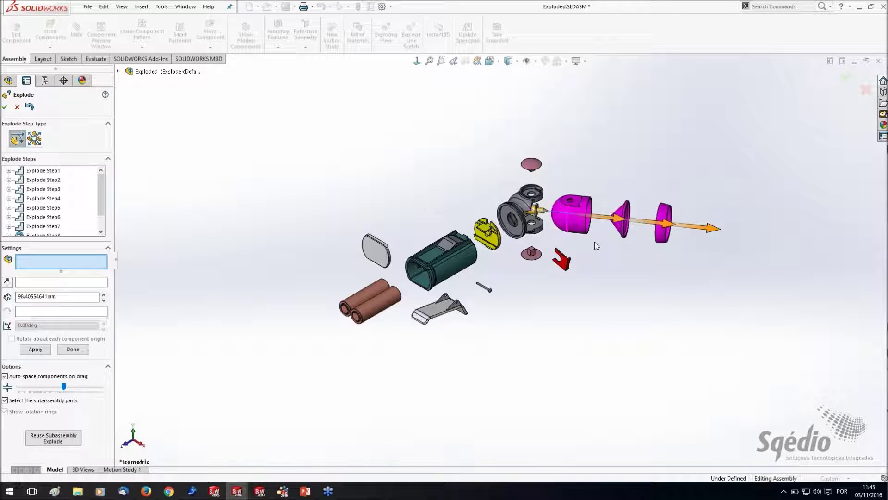
- Widen the gap between the Head and Reflector in the chain, pulling the Reflector to a distance of about 79.84 mm
{"action": "scroll", "coordinate": [597, 226], "scroll_direction": "down", "scroll_amount": 5}
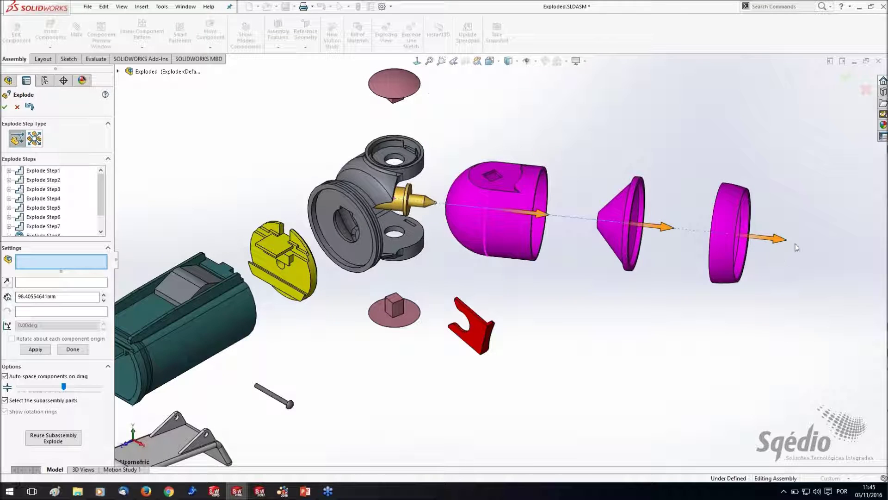
{"action": "left_click", "coordinate": [620, 222]}
{"action": "left_click_drag", "start_coordinate": [662, 224], "coordinate": [707, 233]}
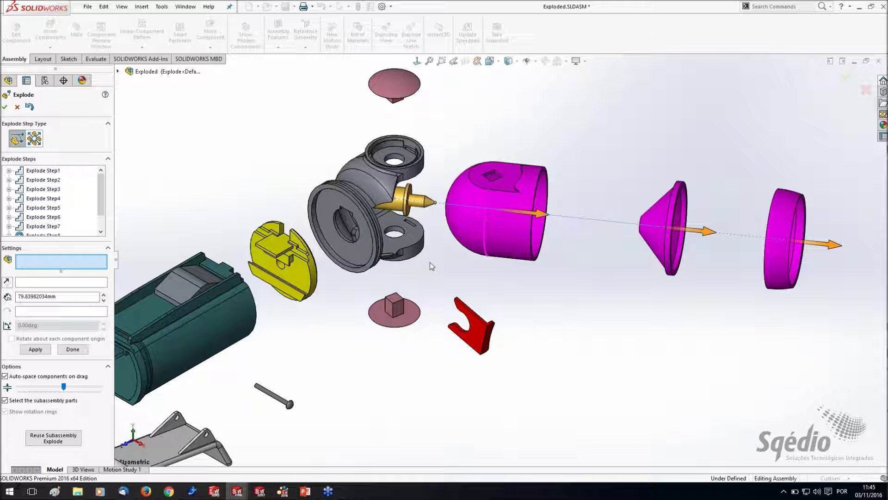
{"action": "left_click", "coordinate": [588, 307]}
{"action": "scroll", "coordinate": [100, 199], "scroll_direction": "down", "scroll_amount": 1}
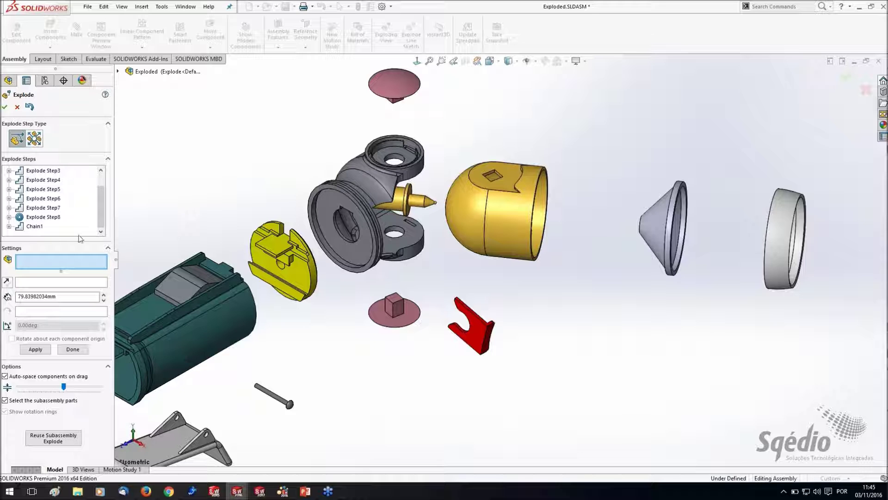
- Edit the chained explode step to include the Miniature Bulb and apply the change
{"action": "right_click", "coordinate": [31, 226]}
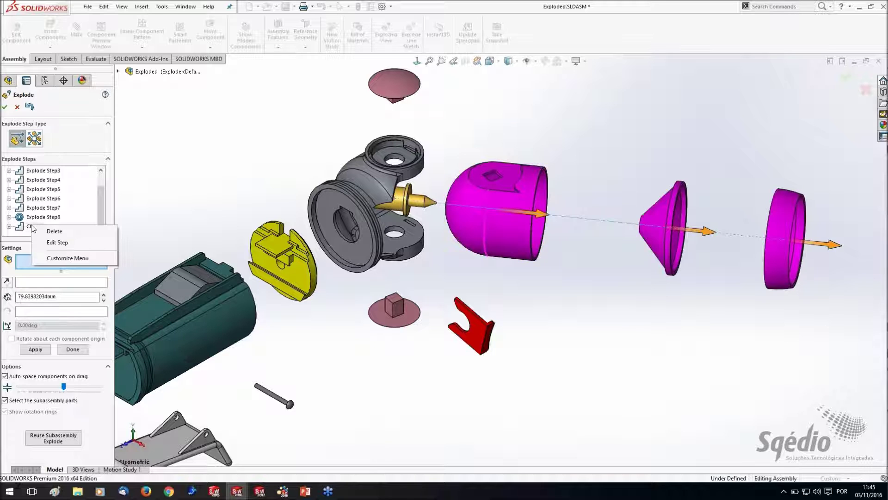
{"action": "left_click", "coordinate": [57, 243]}
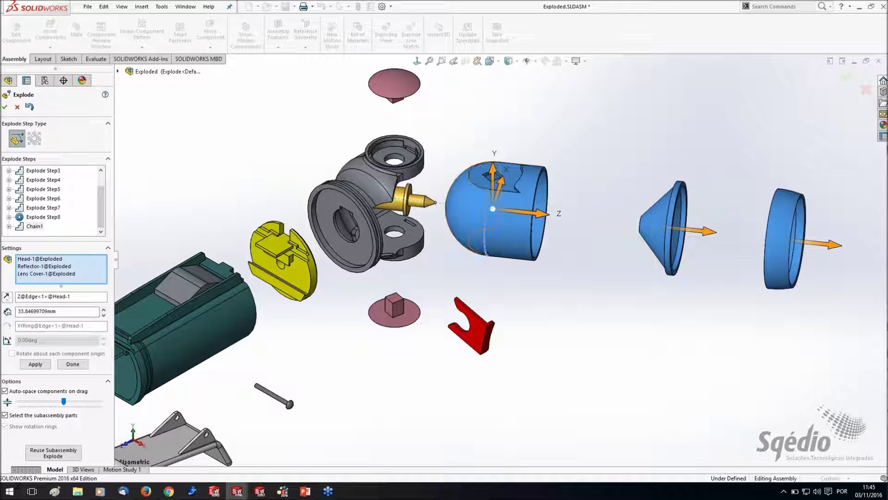
{"action": "left_click", "coordinate": [407, 197]}
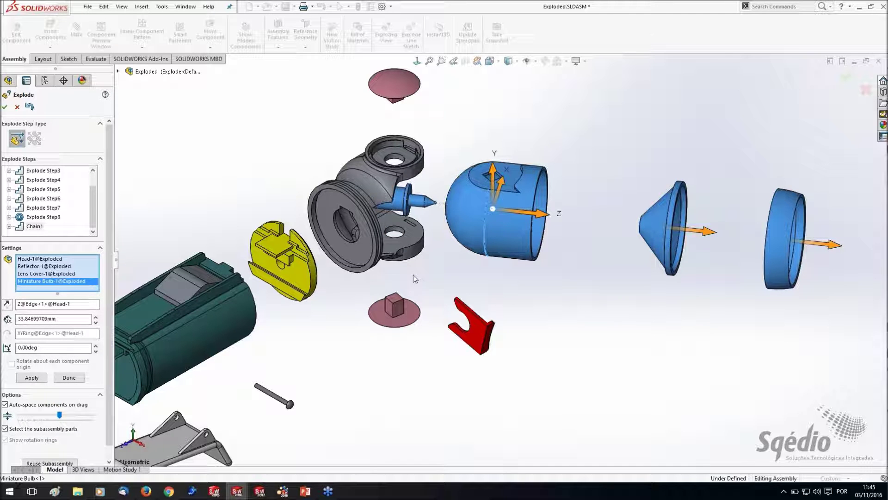
{"action": "left_click", "coordinate": [32, 377]}
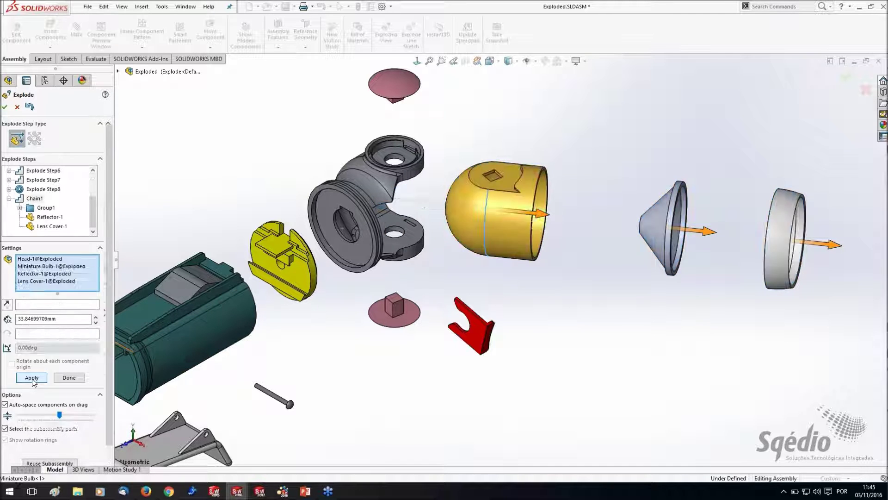
{"action": "scroll", "coordinate": [596, 308], "scroll_direction": "up", "scroll_amount": 2}
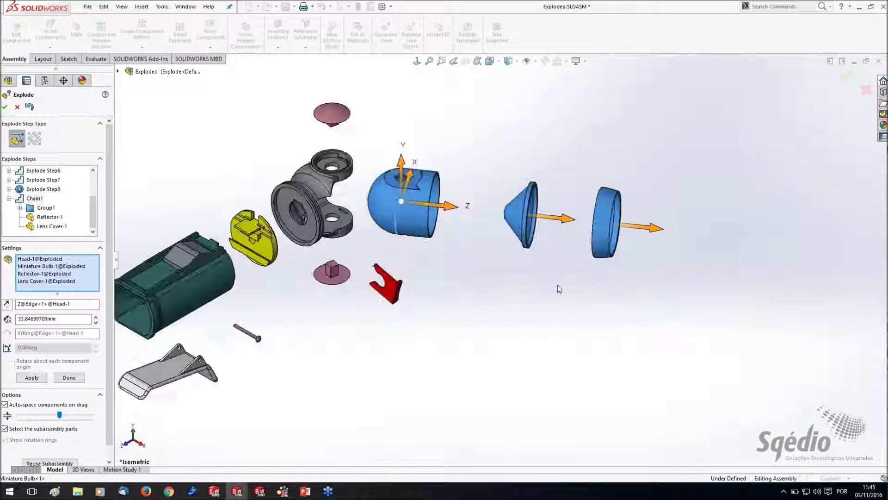
- Finish editing the chain and move the grouped Head and Miniature Bulb further out along Z to about 42.86 mm
{"action": "middle_click_drag", "start_coordinate": [559, 289], "coordinate": [443, 267]}
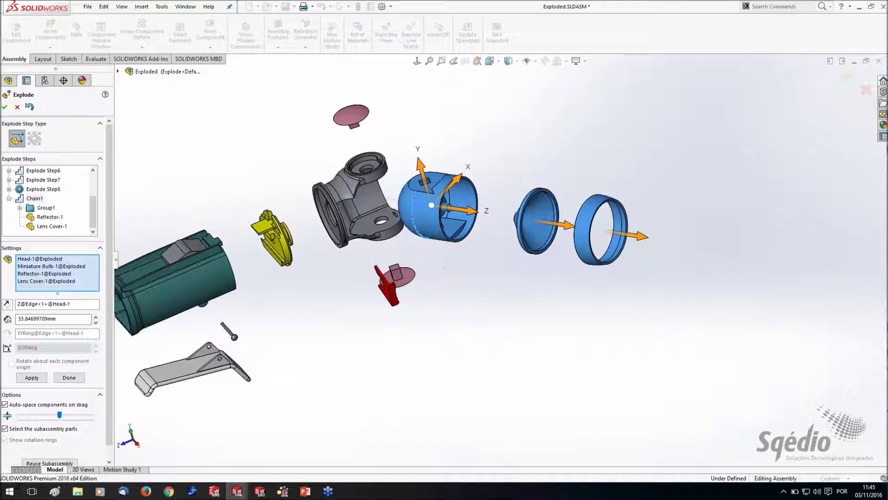
{"action": "left_click", "coordinate": [69, 378]}
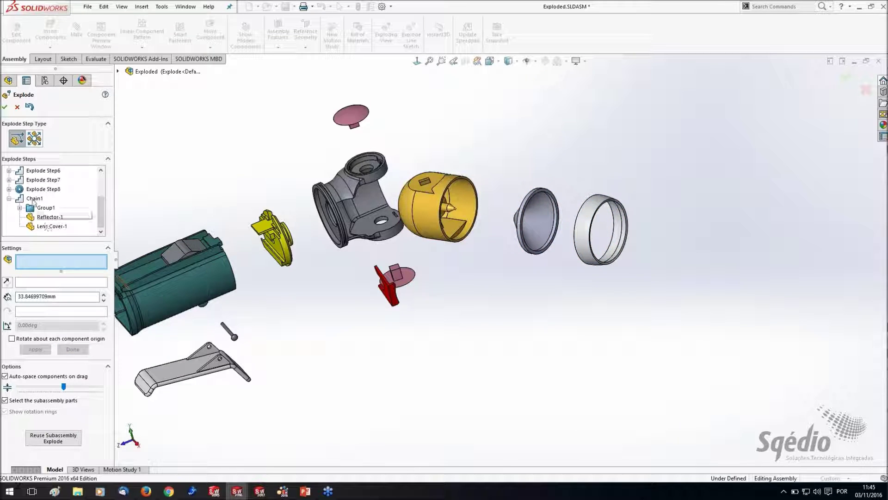
{"action": "left_click", "coordinate": [41, 200]}
{"action": "scroll", "coordinate": [399, 199], "scroll_direction": "down", "scroll_amount": 3}
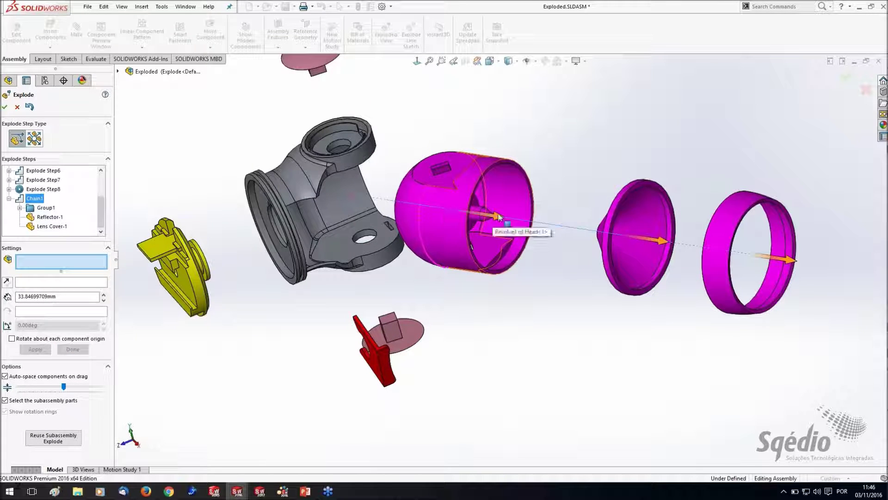
{"action": "left_click_drag", "start_coordinate": [504, 223], "coordinate": [541, 225]}
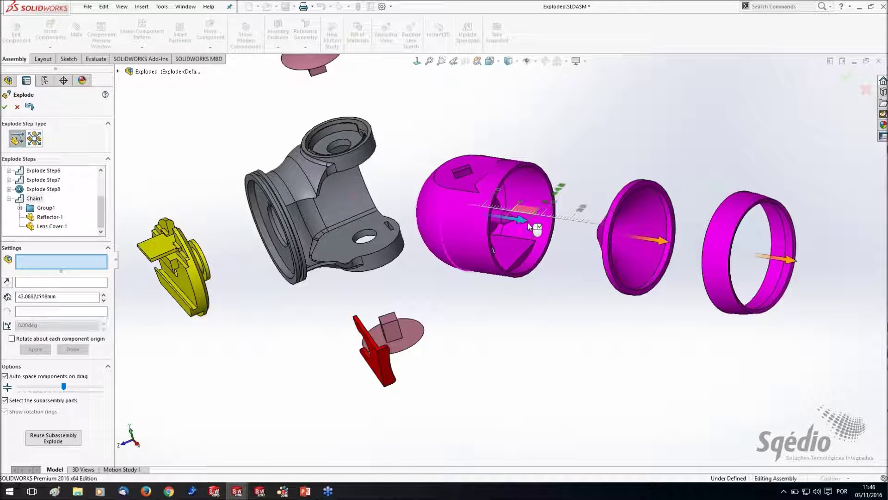
- Delete the group holding the Head and Miniature Bulb from the chained explode step
{"action": "left_click_drag", "start_coordinate": [100, 205], "coordinate": [100, 220]}
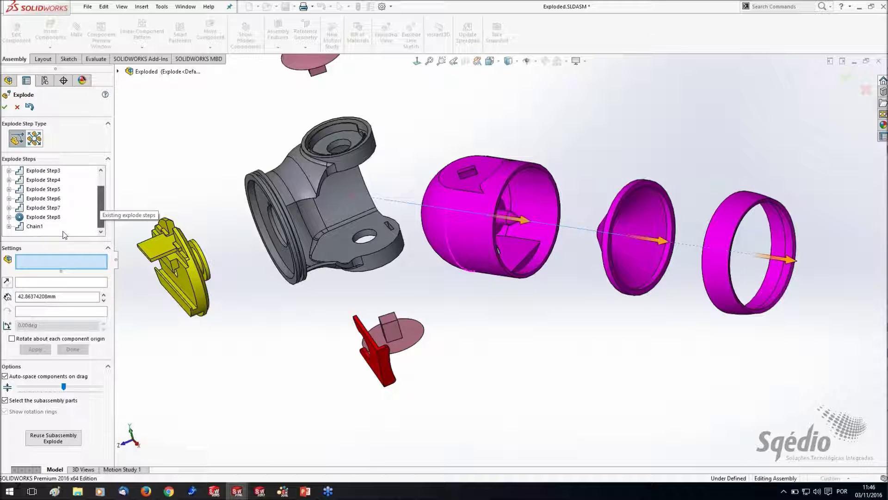
{"action": "left_click", "coordinate": [42, 208]}
{"action": "right_click", "coordinate": [35, 213]}
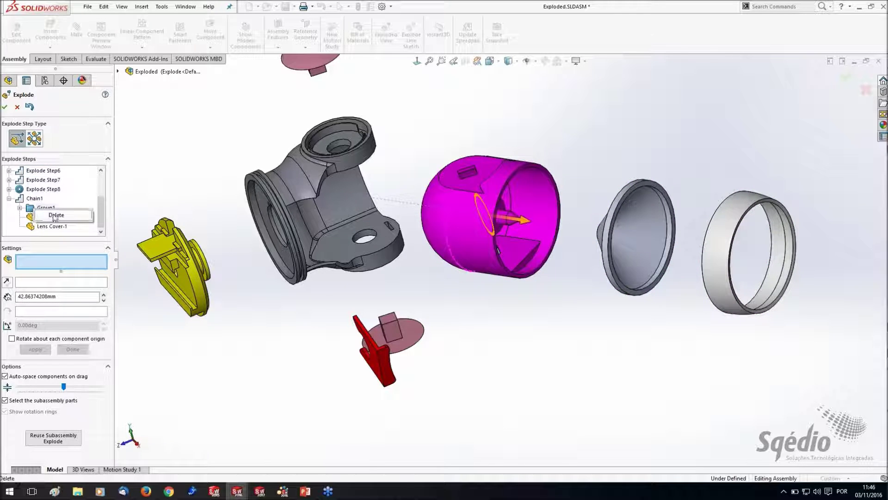
{"action": "left_click", "coordinate": [50, 215]}
- Edit the chained explode step to include the Miniature Bulb and Head again, and apply the change
{"action": "right_click", "coordinate": [25, 209]}
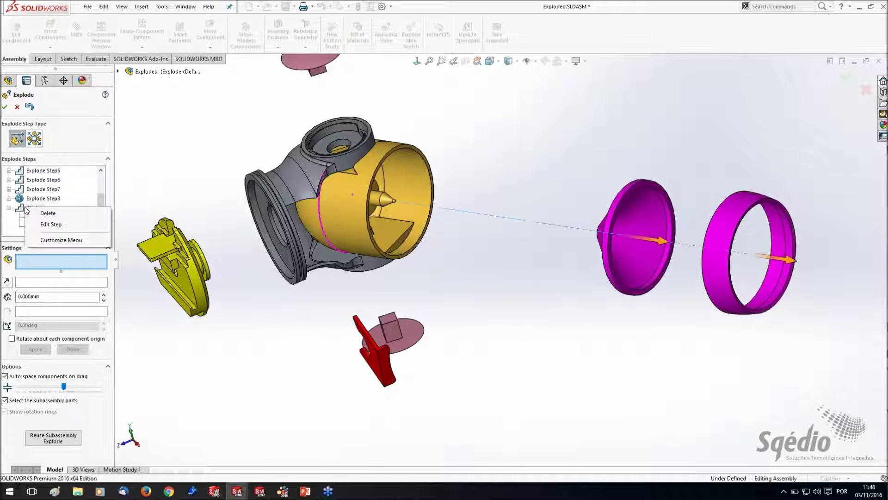
{"action": "left_click", "coordinate": [51, 224]}
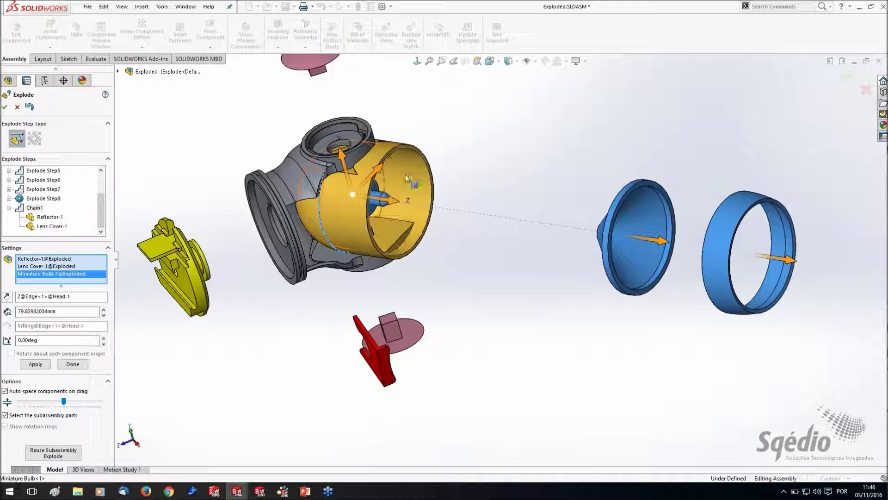
{"action": "left_click", "coordinate": [383, 198]}
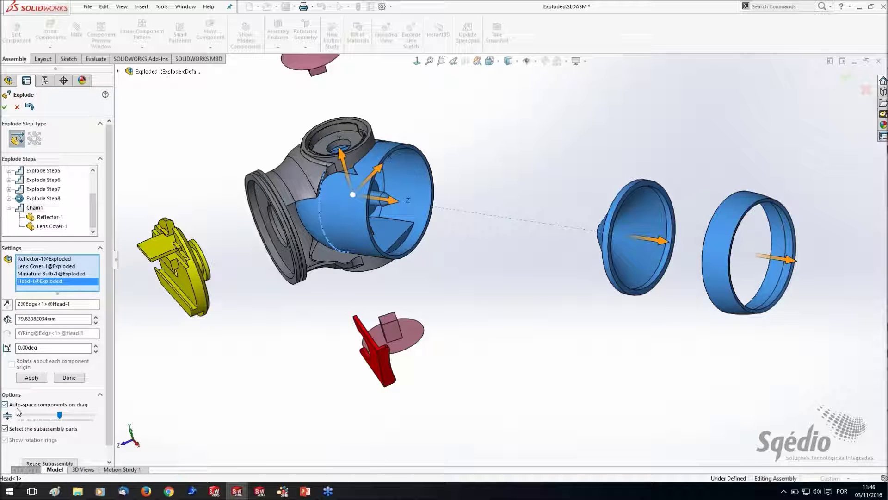
{"action": "left_click", "coordinate": [31, 376]}
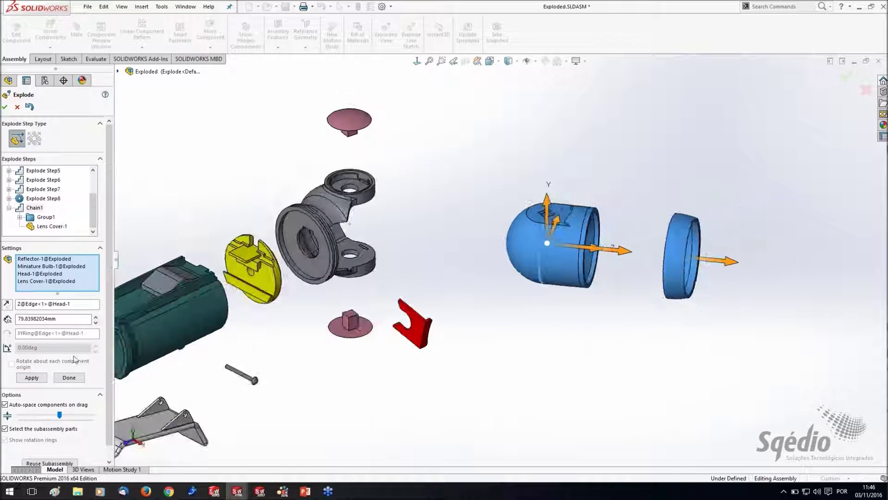
- Slightly reduce the chain's auto-spacing and pull the Reflector, Miniature Bulb and Head group back along Z to about 55.82 mm
{"action": "mouse_move", "coordinate": [59, 415]}
{"action": "left_mouse_down"}
{"action": "mouse_move", "coordinate": [42, 415]}
{"action": "mouse_move", "coordinate": [52, 414]}
{"action": "left_mouse_up"}
{"action": "left_click_drag", "start_coordinate": [623, 250], "coordinate": [564, 245]}
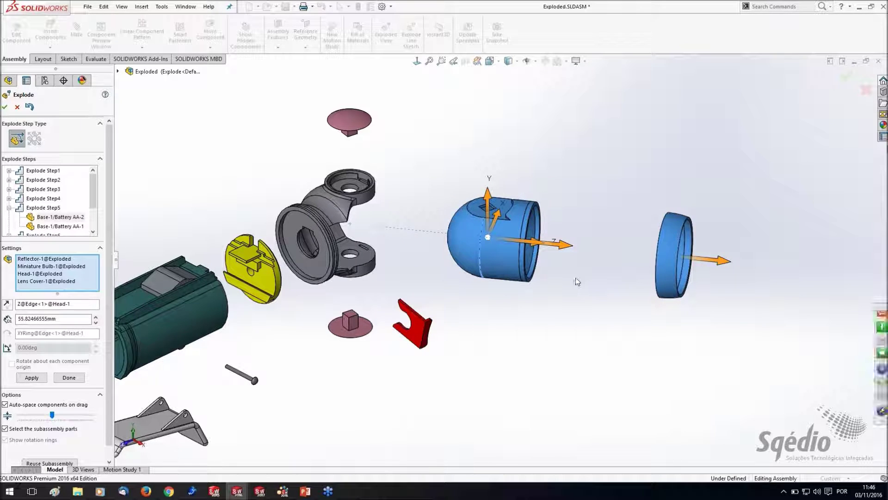
- Delete the whole chained explode step with the Head, Miniature Bulb, Reflector and Lens Cover
{"action": "scroll", "coordinate": [575, 277], "scroll_direction": "down", "scroll_amount": 3}
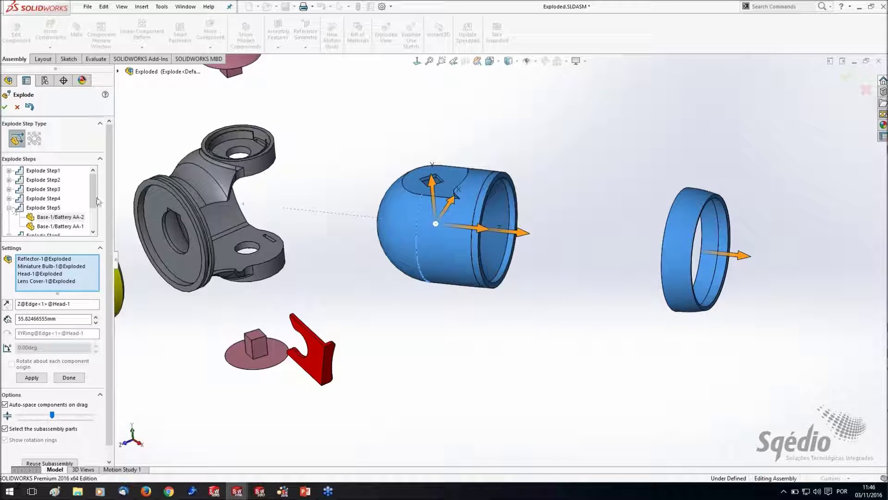
{"action": "left_click_drag", "start_coordinate": [92, 189], "coordinate": [91, 218]}
{"action": "left_click", "coordinate": [9, 226]}
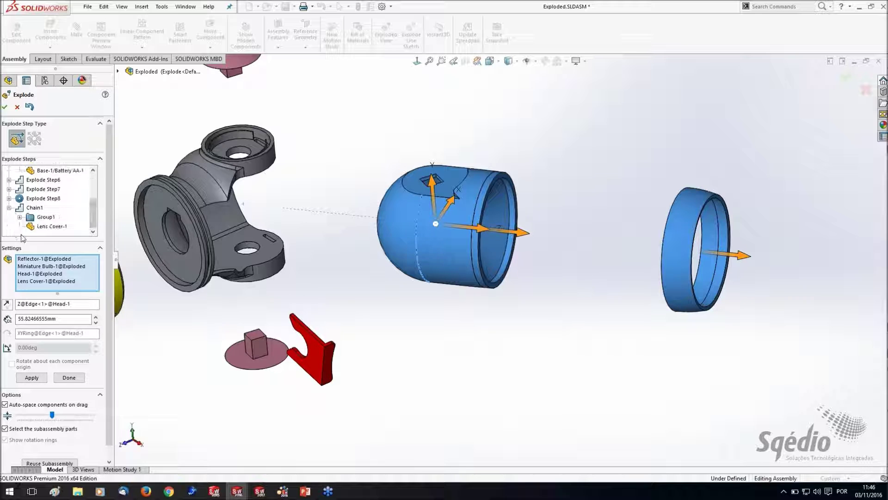
{"action": "left_click", "coordinate": [20, 217]}
{"action": "left_click", "coordinate": [40, 199]}
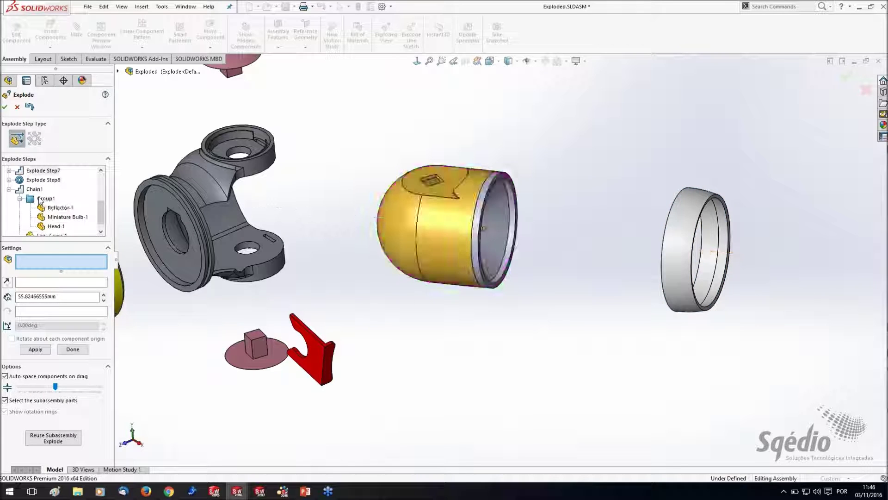
{"action": "right_click", "coordinate": [38, 198]}
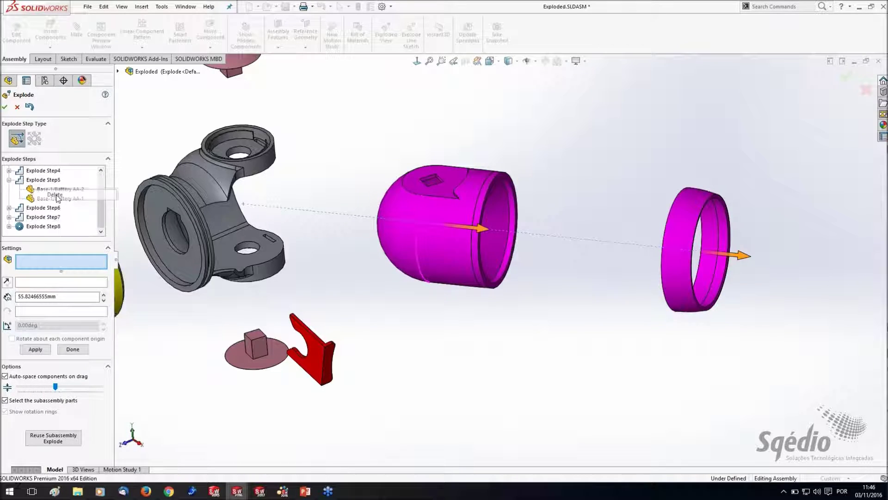
{"action": "left_click", "coordinate": [56, 195]}
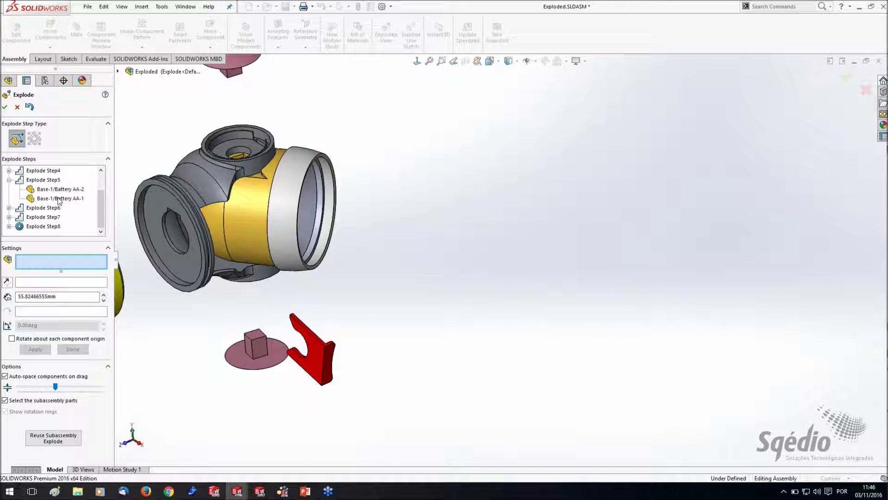
- Select the Head, Lens Cover, Reflector and Miniature Bulb as the components of a new explode step
{"action": "left_click", "coordinate": [264, 206]}
{"action": "left_click", "coordinate": [284, 208]}
{"action": "left_click", "coordinate": [312, 210]}
{"action": "middle_click_drag", "start_coordinate": [313, 210], "coordinate": [296, 216]}
{"action": "left_click", "coordinate": [297, 216]}
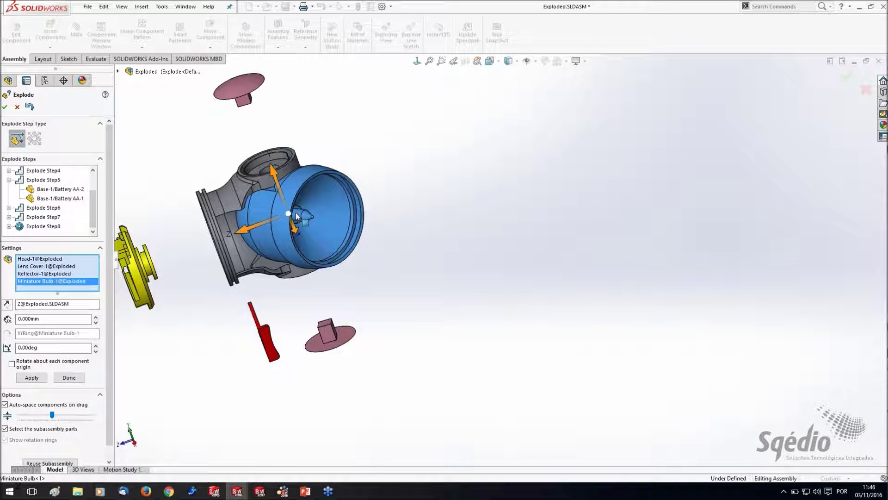
- Align the explode direction of the four selected parts to the edge of the Head
{"action": "right_click", "coordinate": [289, 215]}
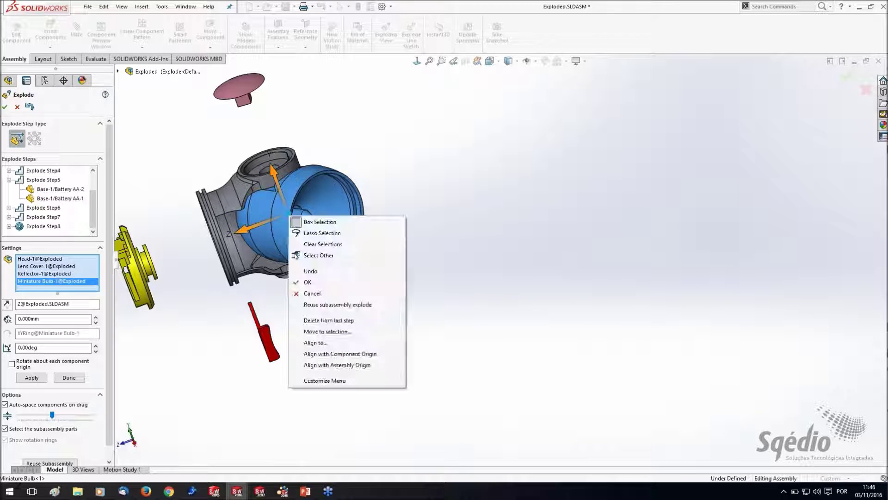
{"action": "left_click", "coordinate": [316, 342]}
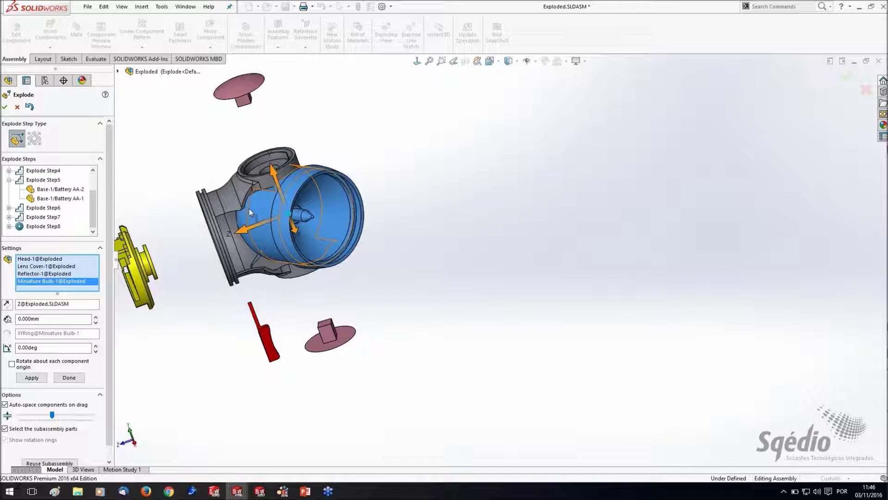
{"action": "middle_click_drag", "start_coordinate": [248, 211], "coordinate": [274, 212]}
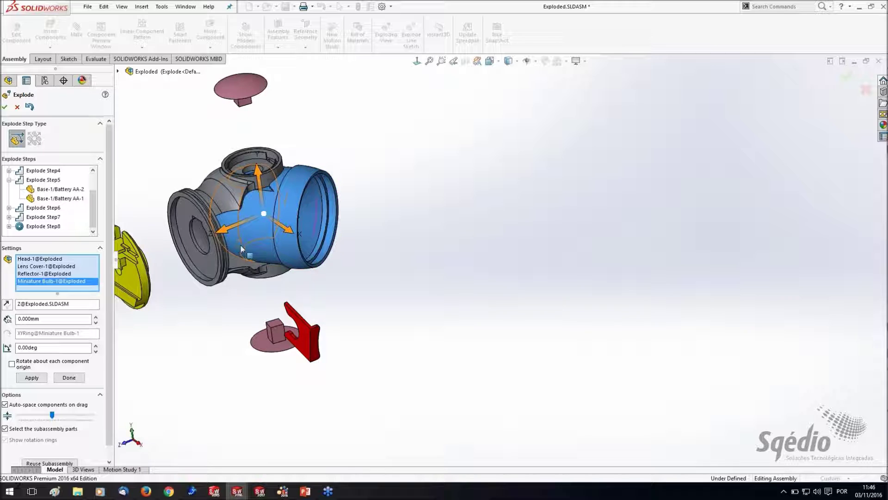
{"action": "middle_click_drag", "start_coordinate": [241, 247], "coordinate": [259, 245]}
{"action": "scroll", "coordinate": [278, 231], "scroll_direction": "up", "scroll_amount": 1}
{"action": "scroll", "coordinate": [298, 210], "scroll_direction": "down", "scroll_amount": 3}
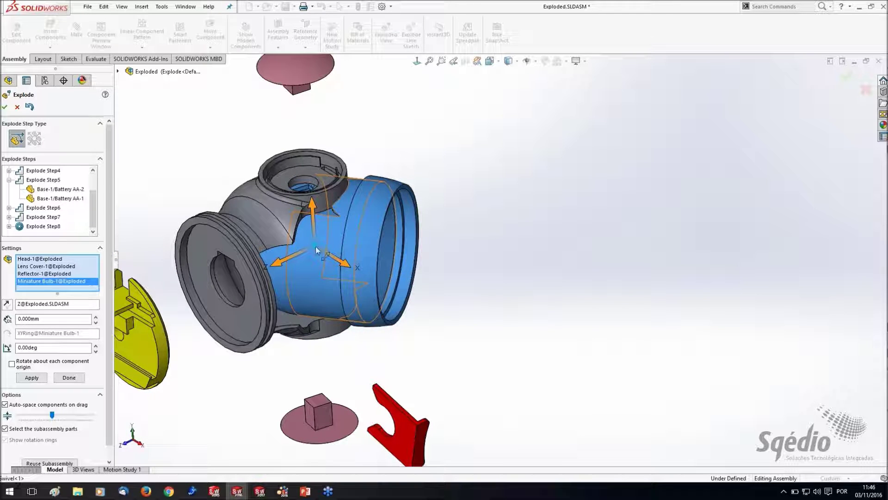
{"action": "right_click", "coordinate": [317, 250]}
{"action": "left_click", "coordinate": [365, 374]}
{"action": "left_click", "coordinate": [288, 293]}
- Explode the four parts along the Head's axis with auto-spacing, and pull the Head clear of the swivel to about 31.29 mm
{"action": "scroll", "coordinate": [500, 259], "scroll_direction": "up", "scroll_amount": 5}
{"action": "left_click_drag", "start_coordinate": [482, 265], "coordinate": [612, 286]}
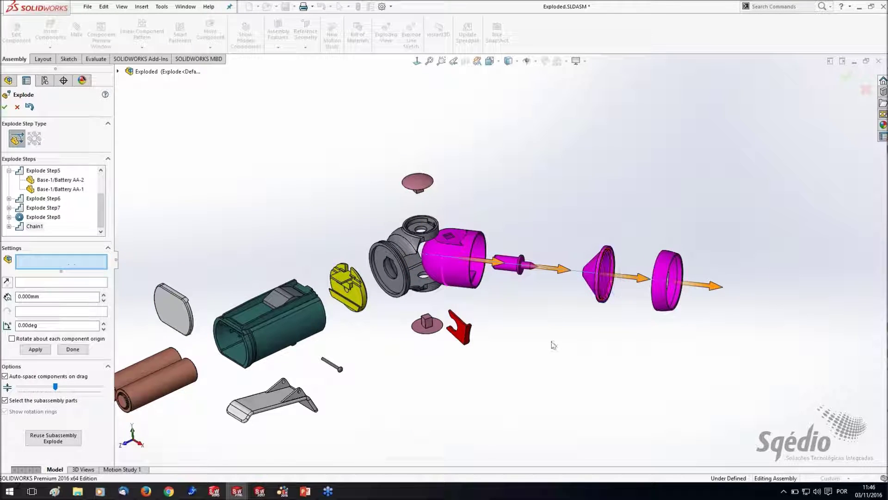
{"action": "scroll", "coordinate": [491, 329], "scroll_direction": "down", "scroll_amount": 3}
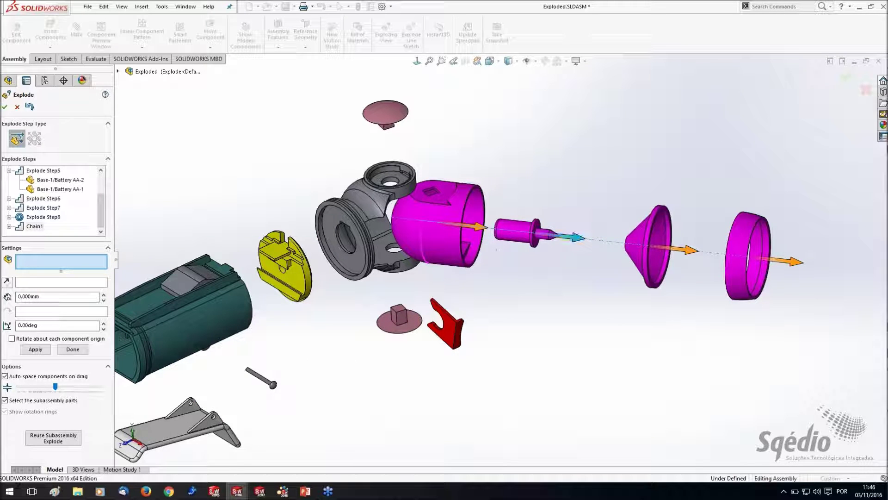
{"action": "left_click_drag", "start_coordinate": [573, 240], "coordinate": [518, 235]}
- Try reordering the chain by moving the Miniature Bulb past the Reflector, and restore the Bulb between the Head and Reflector
{"action": "key", "text": "ctrl+7"}
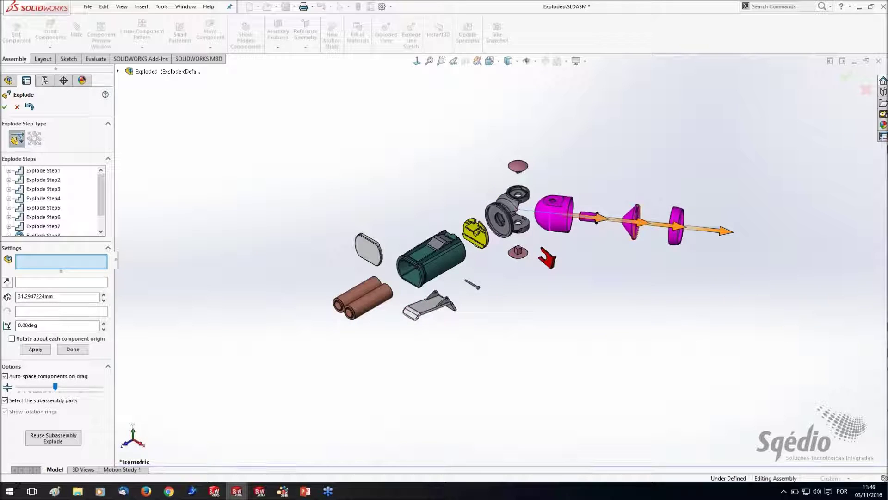
{"action": "scroll", "coordinate": [636, 231], "scroll_direction": "down", "scroll_amount": 5}
{"action": "scroll", "coordinate": [636, 233], "scroll_direction": "down", "scroll_amount": 2}
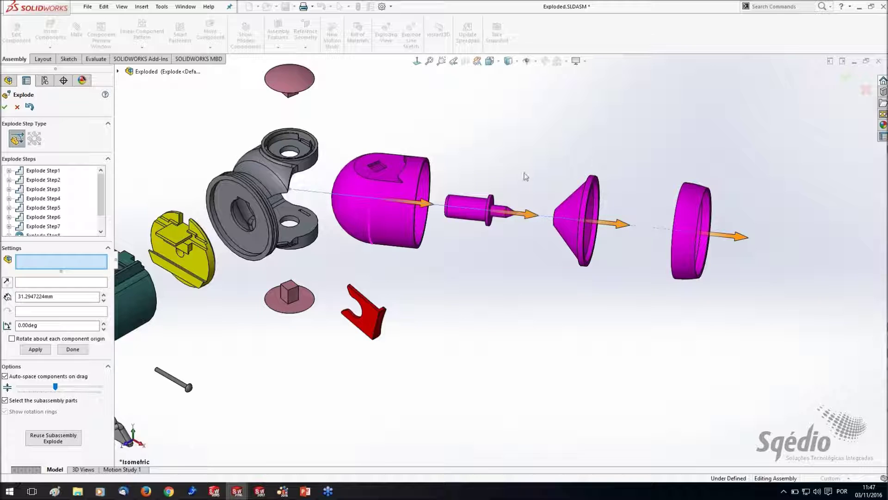
{"action": "left_click_drag", "start_coordinate": [526, 215], "coordinate": [659, 230]}
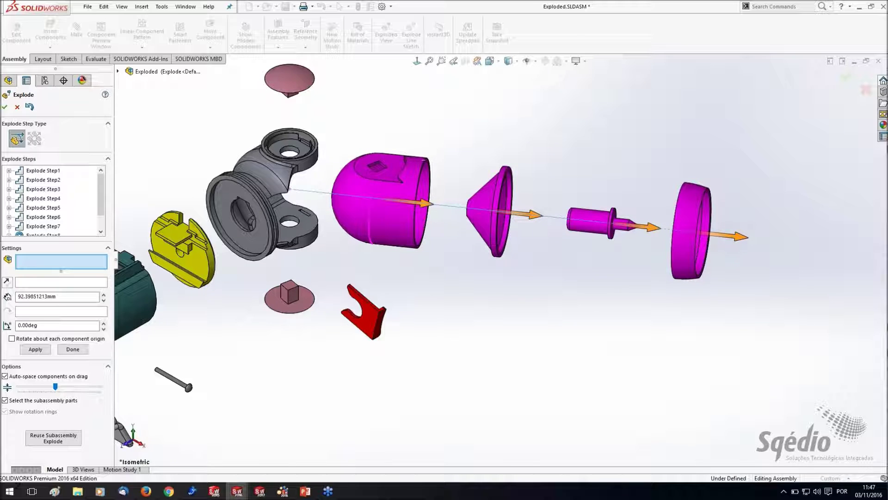
{"action": "mouse_move", "coordinate": [530, 216]}
{"action": "left_mouse_down"}
{"action": "mouse_move", "coordinate": [620, 224]}
{"action": "mouse_move", "coordinate": [536, 232]}
{"action": "left_mouse_up"}
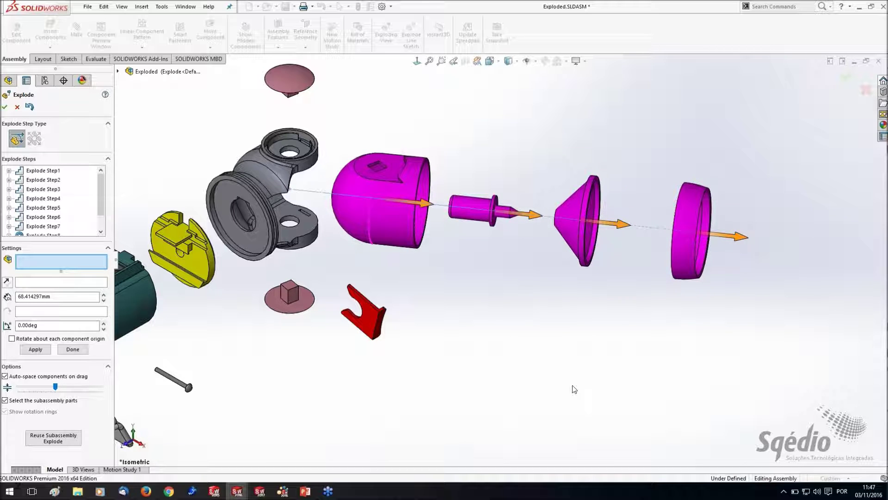
- Clear the chain selection and accept the exploded view of the flashlight
{"action": "scroll", "coordinate": [488, 321], "scroll_direction": "up", "scroll_amount": 2}
{"action": "right_click_drag", "start_coordinate": [493, 320], "coordinate": [497, 301]}
{"action": "left_click", "coordinate": [589, 250]}
{"action": "scroll", "coordinate": [590, 251], "scroll_direction": "down", "scroll_amount": 3}
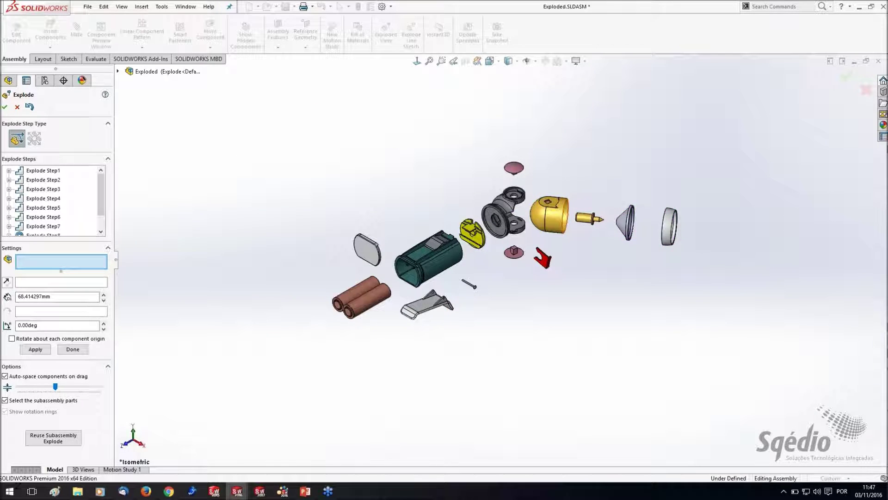
{"action": "left_click", "coordinate": [5, 107]}
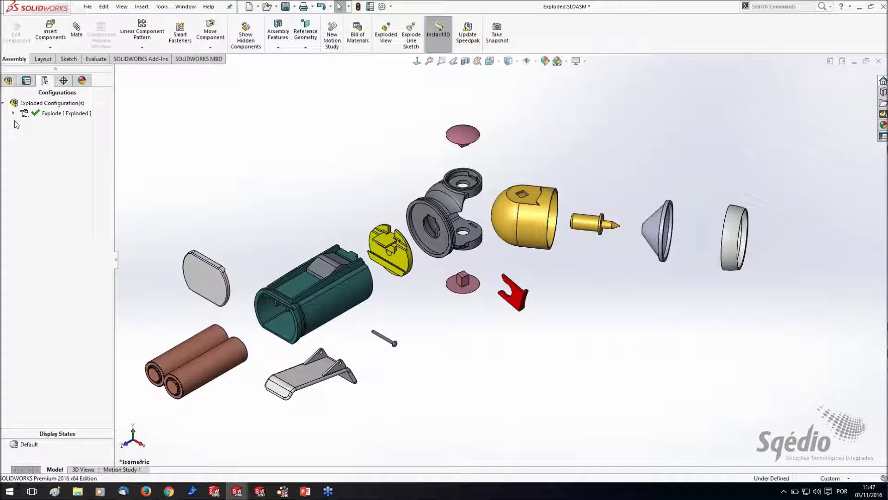
- Play the collapse animation of the exploded view in the Explode configuration, and close the animation with the assembly collapsed
{"action": "left_click", "coordinate": [14, 113]}
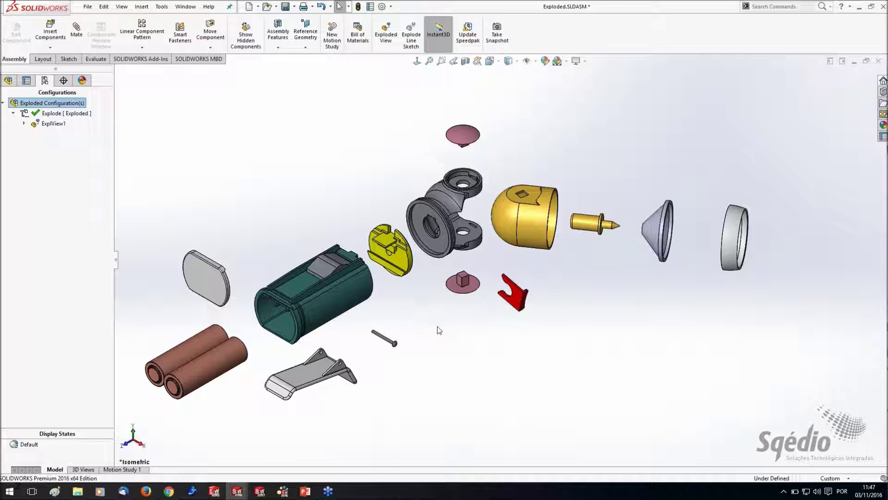
{"action": "right_click", "coordinate": [41, 125]}
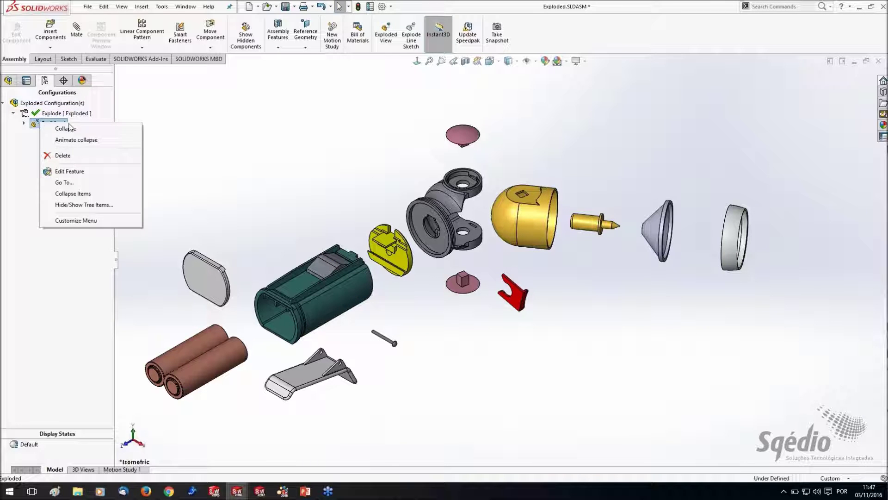
{"action": "left_click", "coordinate": [72, 139]}
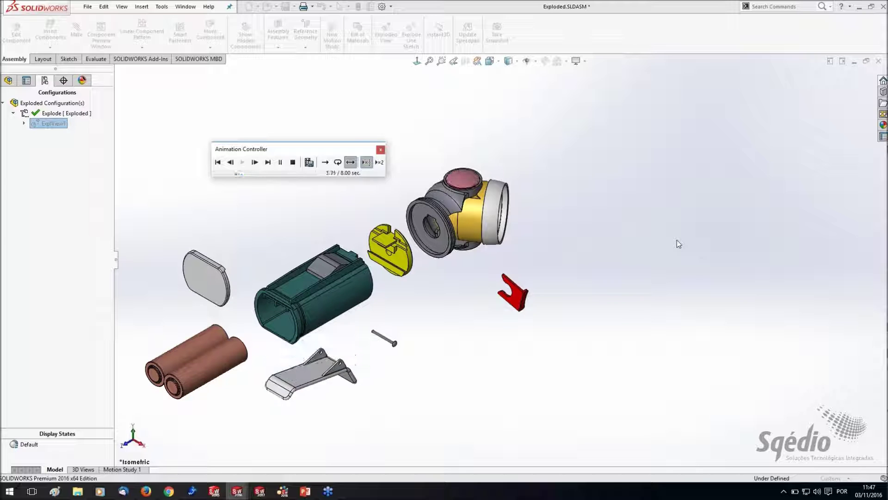
{"action": "left_click", "coordinate": [380, 149]}
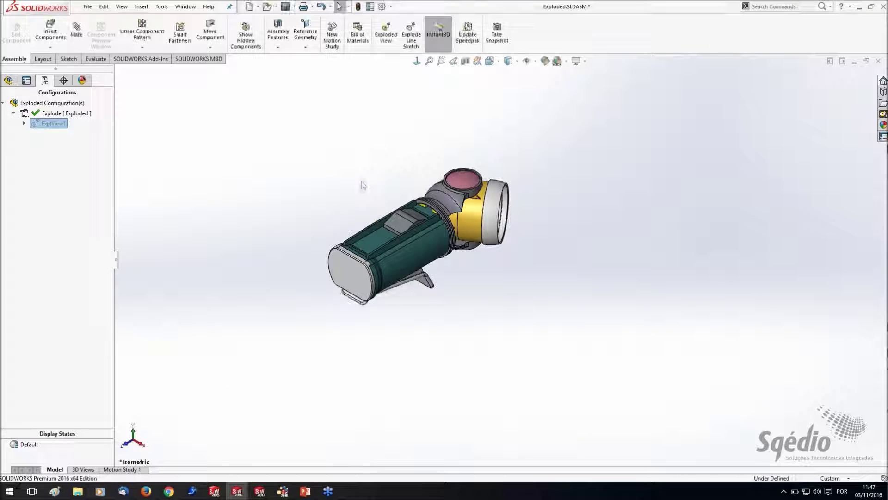
{"action": "left_click", "coordinate": [13, 112]}
{"action": "left_click", "coordinate": [13, 112]}
{"action": "left_click", "coordinate": [227, 163]}
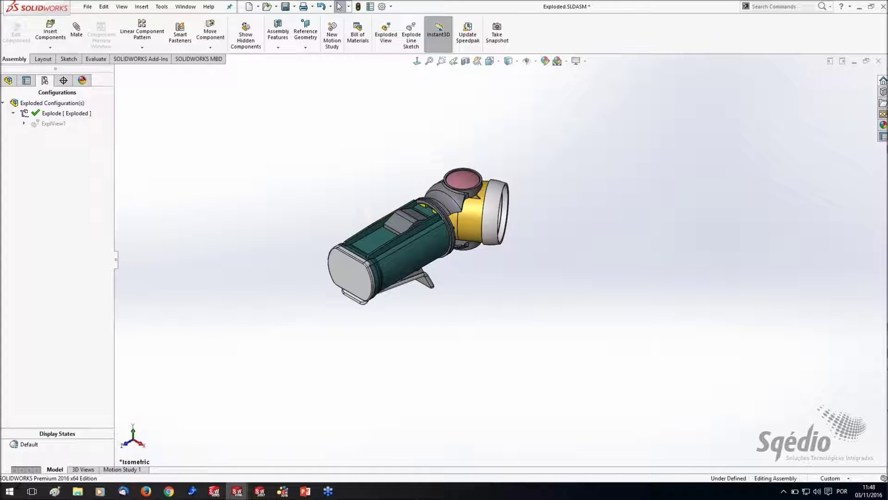
{"action": "scroll", "coordinate": [353, 208], "scroll_direction": "down", "scroll_amount": 3}
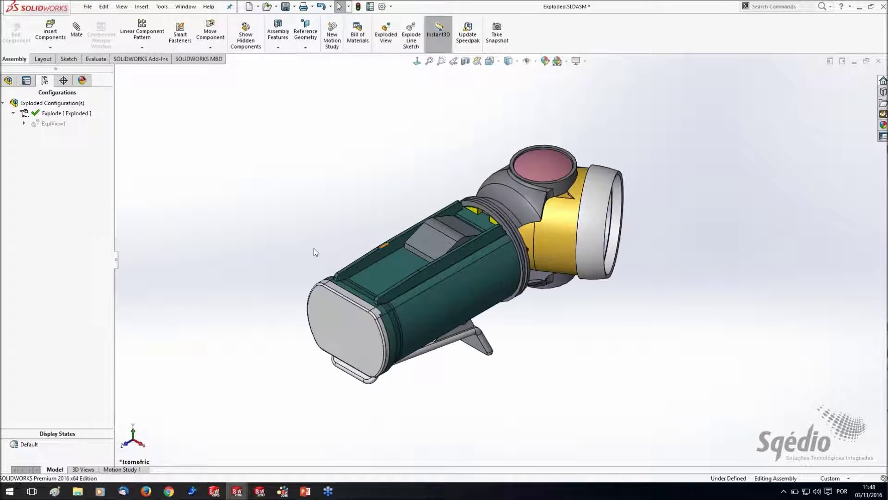
- Explode the flashlight with the Explode configuration's exploded view, collapse it once, and explode it again
{"action": "double_click", "coordinate": [59, 125]}
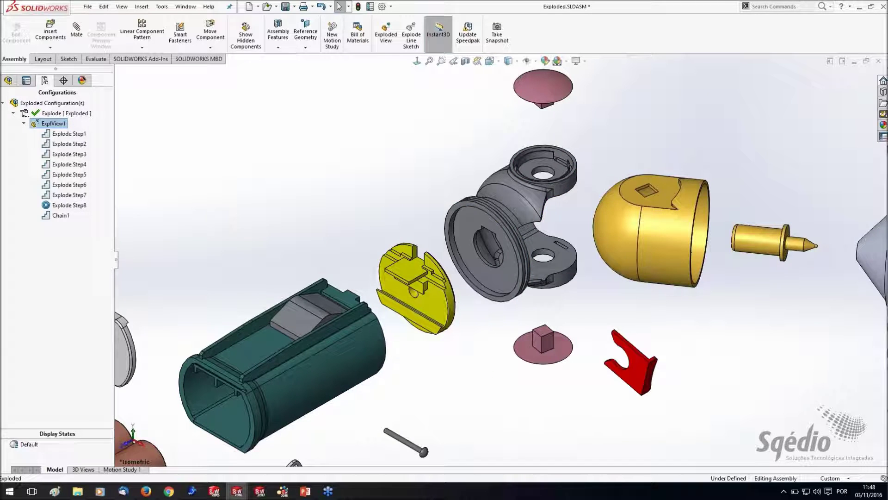
{"action": "scroll", "coordinate": [478, 232], "scroll_direction": "up", "scroll_amount": 3}
{"action": "right_click", "coordinate": [56, 126]}
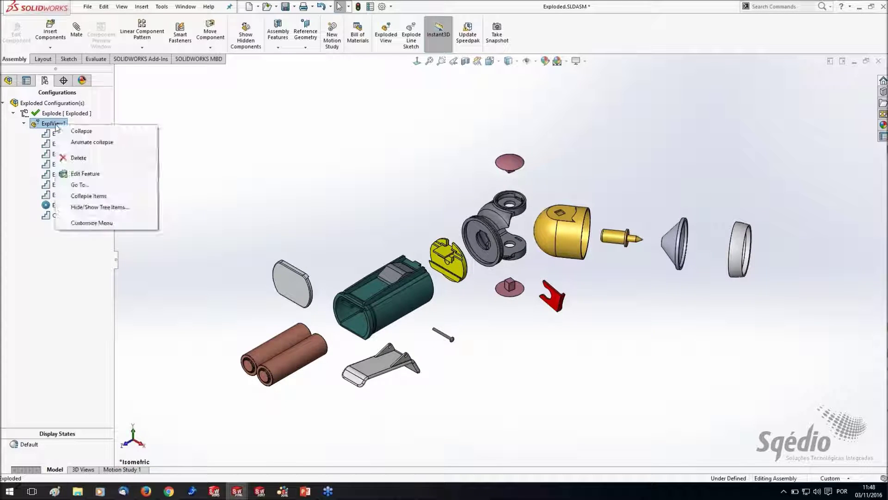
{"action": "left_click", "coordinate": [59, 131]}
{"action": "right_click", "coordinate": [54, 126]}
{"action": "left_click", "coordinate": [56, 132]}
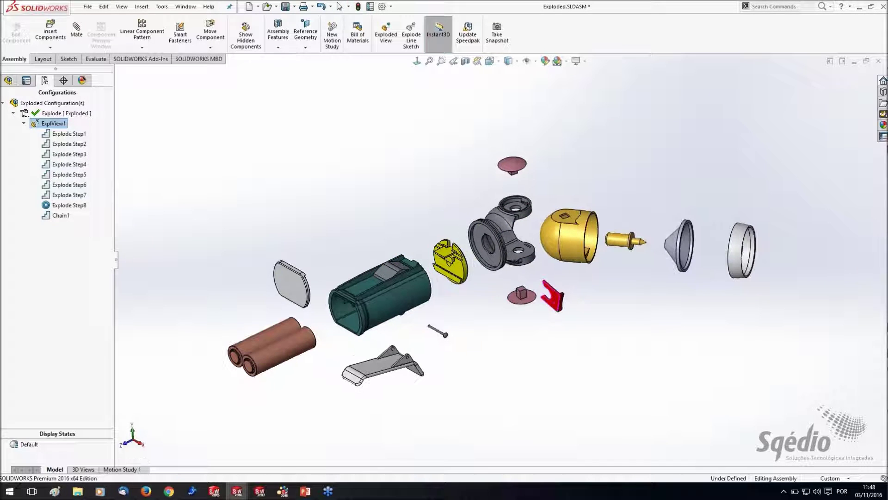
{"action": "right_click_drag", "start_coordinate": [540, 368], "coordinate": [626, 352]}
{"action": "scroll", "coordinate": [542, 236], "scroll_direction": "down", "scroll_amount": 3}
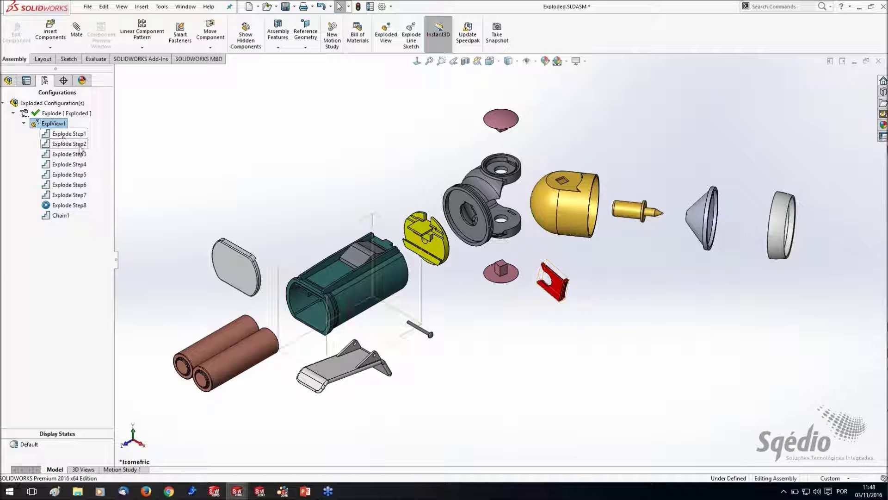
- Start an explode line sketch and dock its floating tool palette out of the model area
{"action": "left_click", "coordinate": [412, 31]}
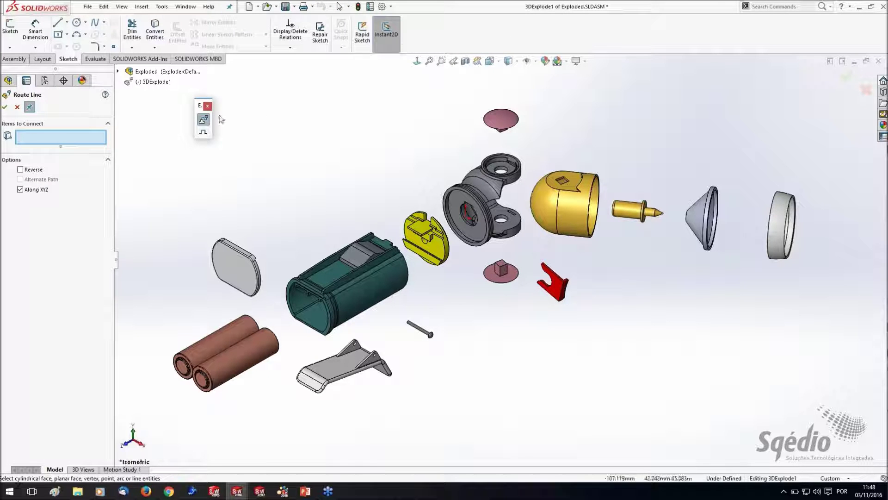
{"action": "left_click_drag", "start_coordinate": [198, 105], "coordinate": [183, 109]}
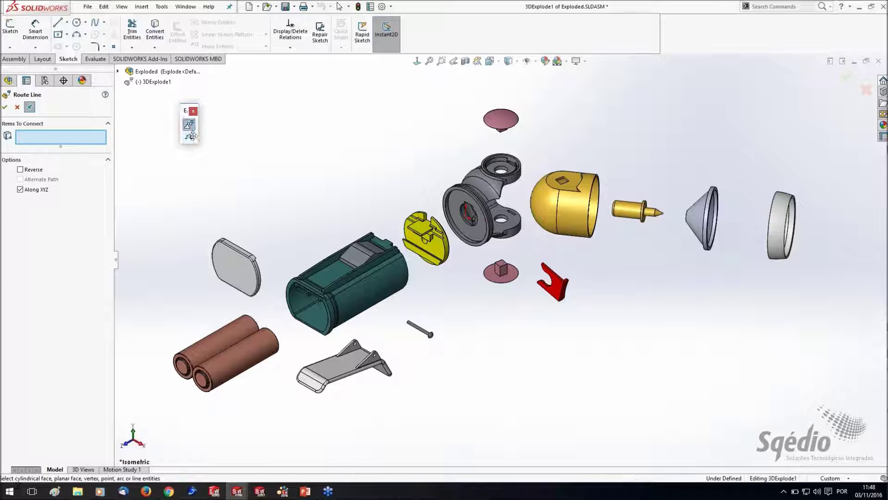
{"action": "left_click_drag", "start_coordinate": [184, 111], "coordinate": [427, 23]}
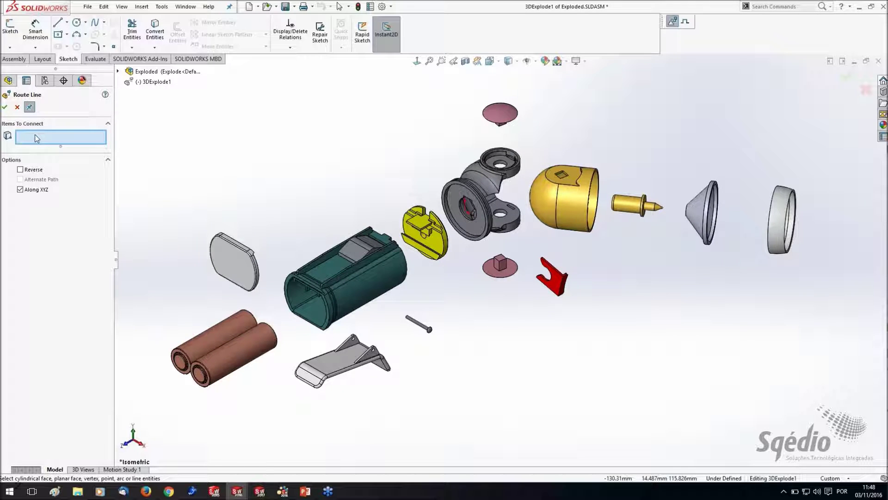
- Route an explode line along XYZ through the circular edges of the Lens Cover, Reflector and Miniature Bulb to the Head's open rim
{"action": "scroll", "coordinate": [725, 229], "scroll_direction": "down", "scroll_amount": 5}
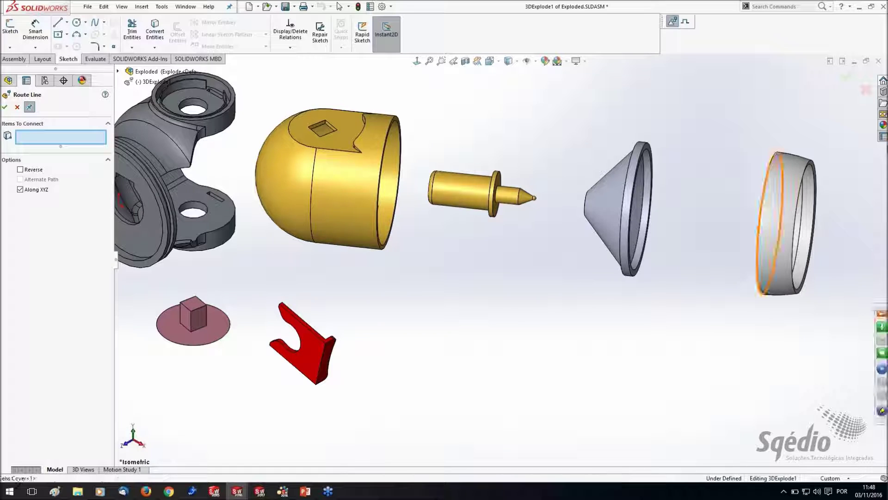
{"action": "left_click", "coordinate": [759, 230]}
{"action": "left_click", "coordinate": [649, 210]}
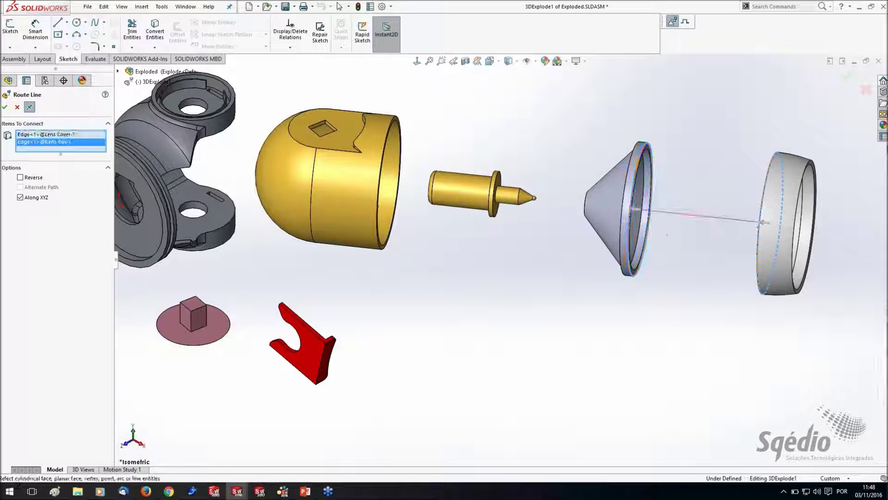
{"action": "left_click", "coordinate": [496, 207]}
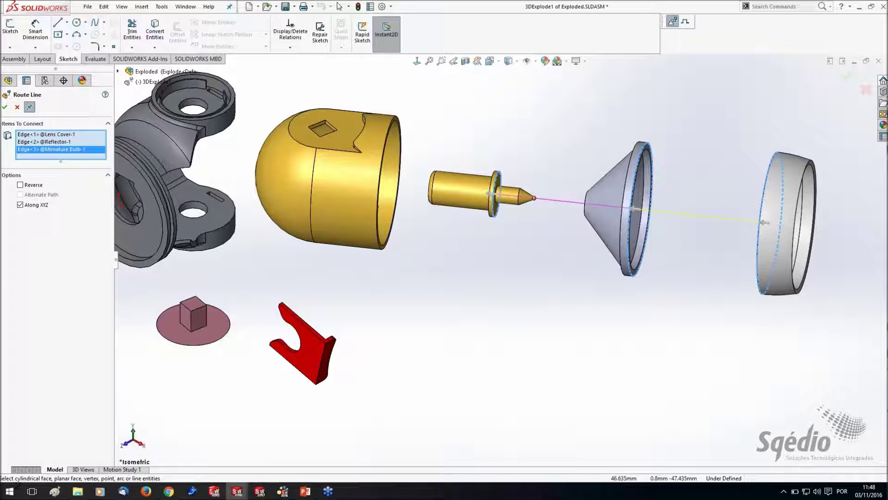
{"action": "left_click", "coordinate": [378, 202]}
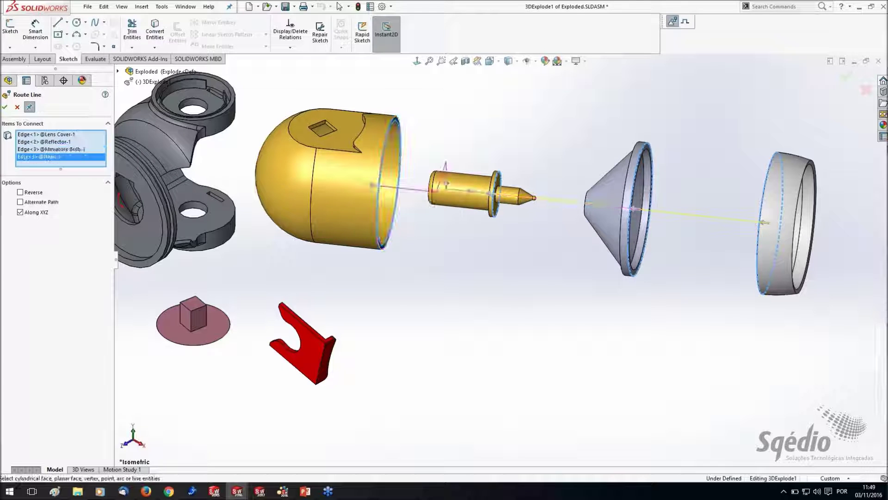
- Replace the Head's rim face with its circular rim edge as the last item of the route line
{"action": "middle_click_drag", "start_coordinate": [456, 248], "coordinate": [370, 393]}
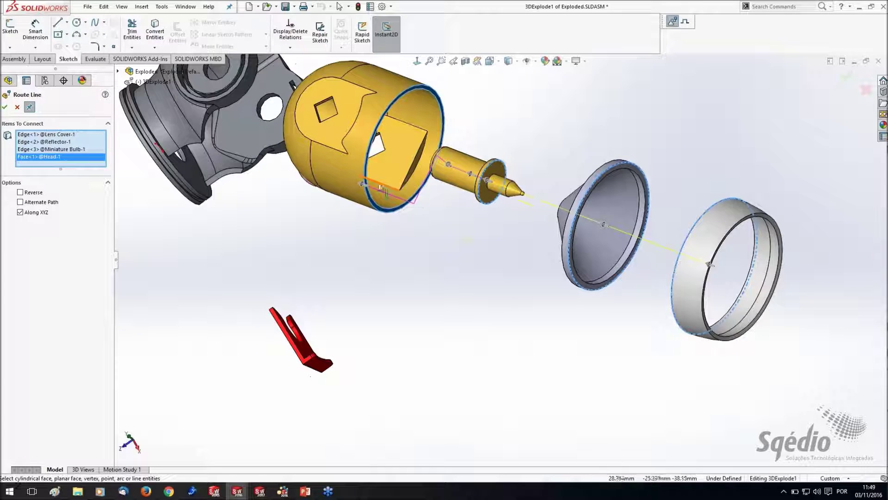
{"action": "scroll", "coordinate": [379, 185], "scroll_direction": "down", "scroll_amount": 5}
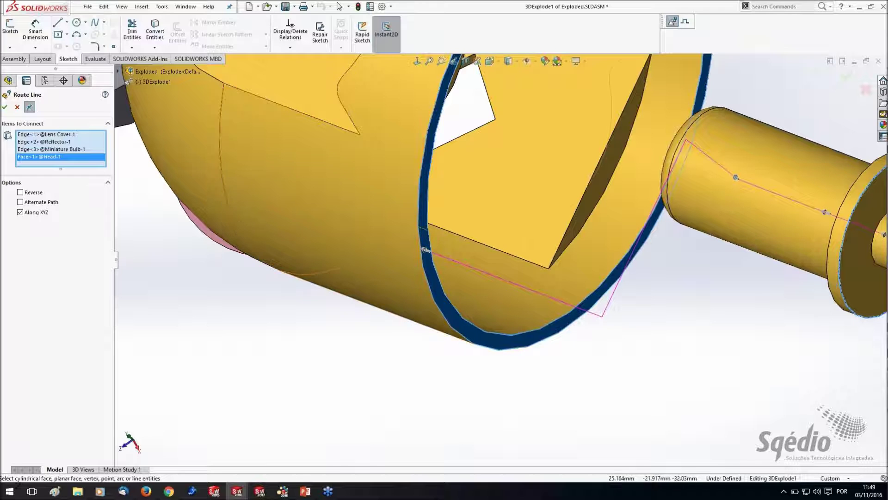
{"action": "left_click", "coordinate": [424, 234]}
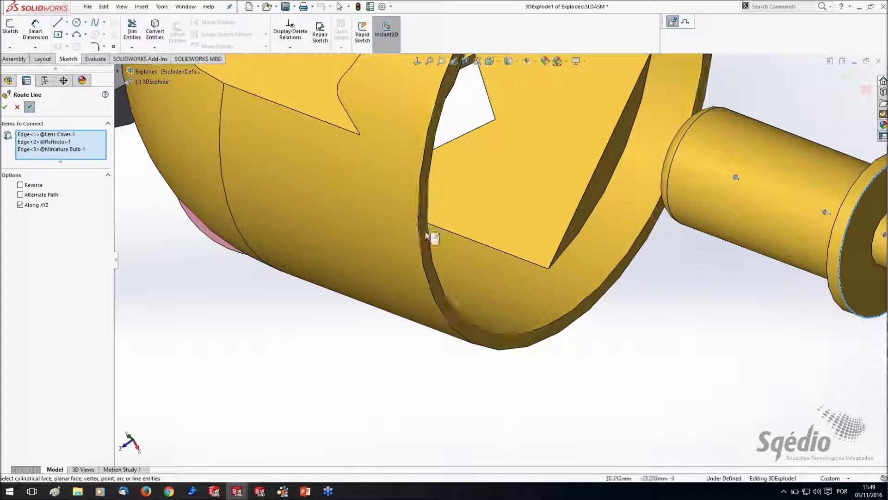
{"action": "left_click", "coordinate": [429, 234]}
{"action": "scroll", "coordinate": [430, 235], "scroll_direction": "up", "scroll_amount": 10}
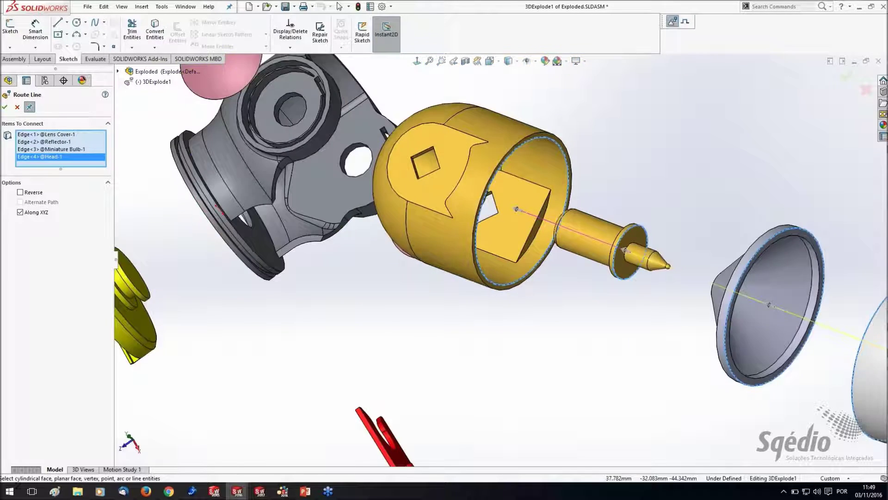
{"action": "scroll", "coordinate": [578, 315], "scroll_direction": "down", "scroll_amount": 5}
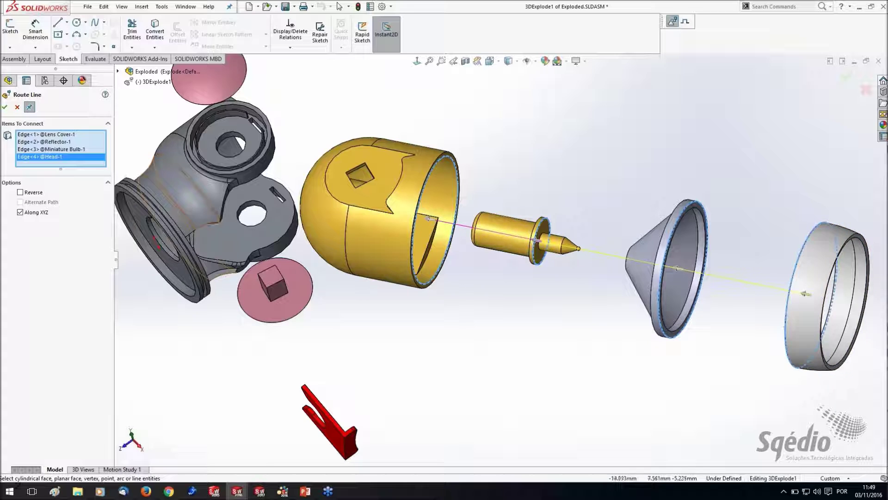
- Try reversing the route line's direction at the Lens Cover
{"action": "left_click", "coordinate": [43, 135]}
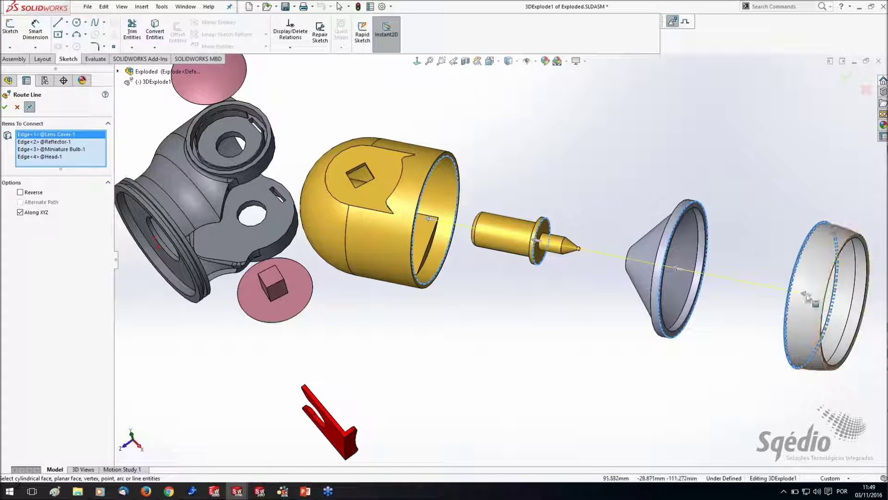
{"action": "left_click", "coordinate": [805, 295]}
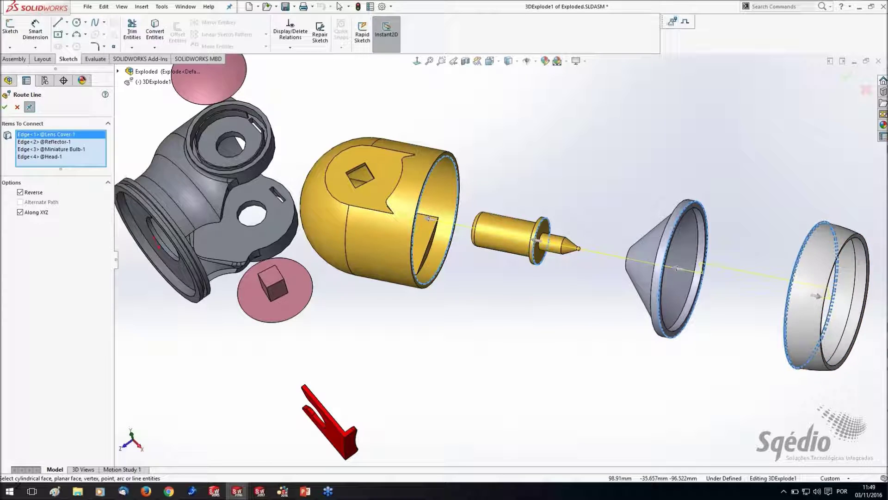
{"action": "scroll", "coordinate": [781, 313], "scroll_direction": "down", "scroll_amount": 5}
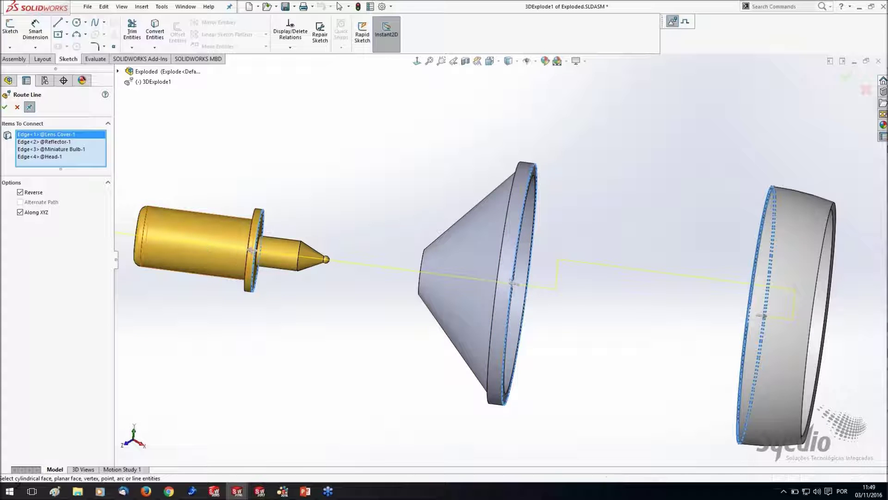
{"action": "scroll", "coordinate": [351, 273], "scroll_direction": "up", "scroll_amount": 5}
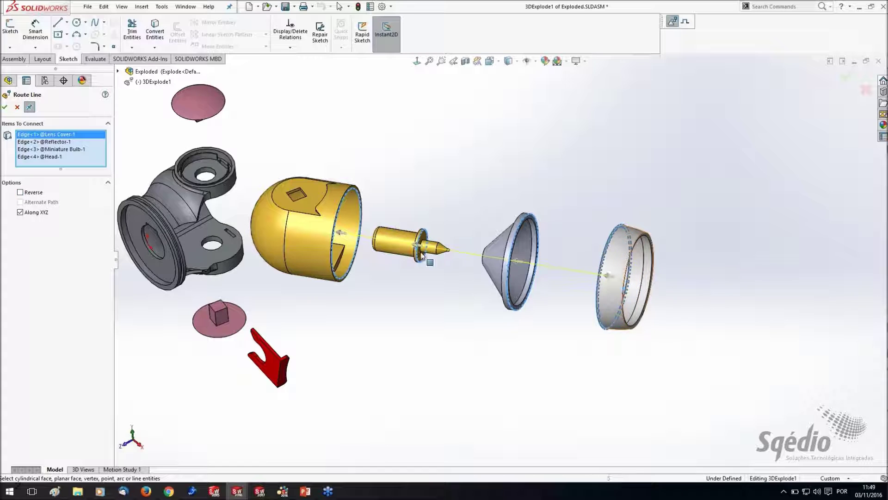
- Accept the route line from the Lens Cover to the Head, and set the isometric view
{"action": "left_click", "coordinate": [5, 108]}
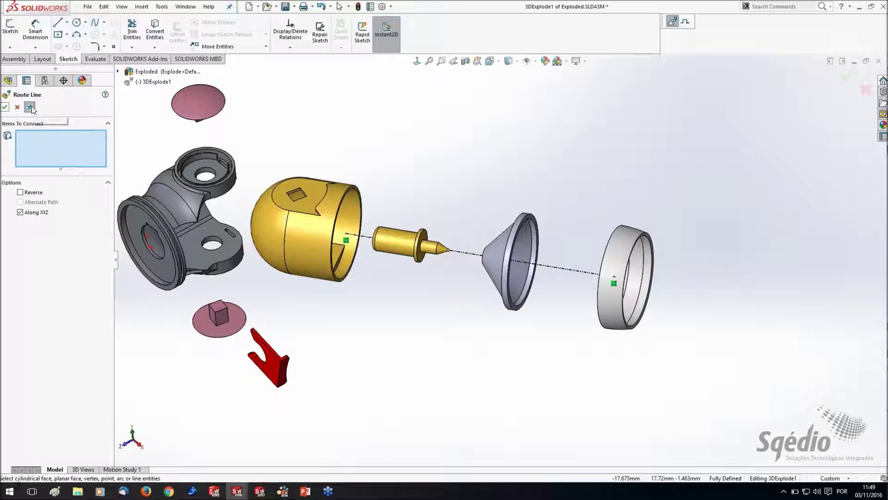
{"action": "right_click_drag", "start_coordinate": [451, 388], "coordinate": [469, 365]}
{"action": "left_click", "coordinate": [509, 61]}
{"action": "left_click", "coordinate": [491, 61]}
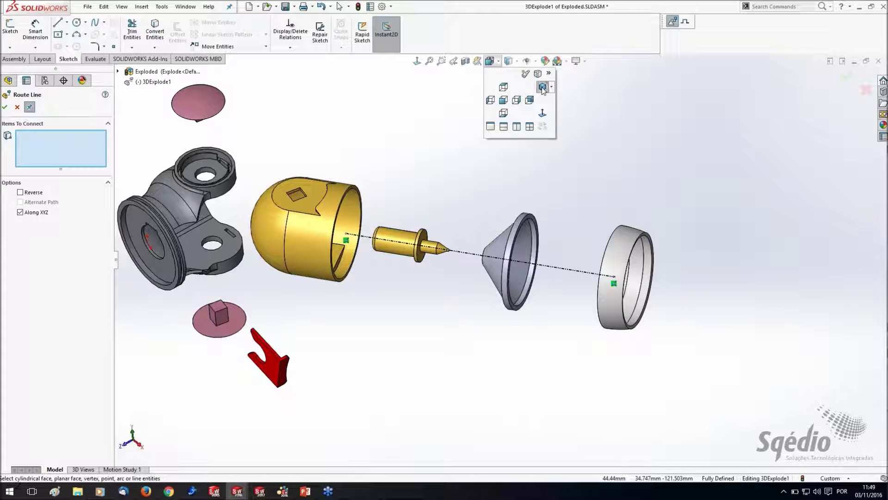
{"action": "left_click", "coordinate": [543, 88]}
{"action": "scroll", "coordinate": [532, 202], "scroll_direction": "up", "scroll_amount": 5}
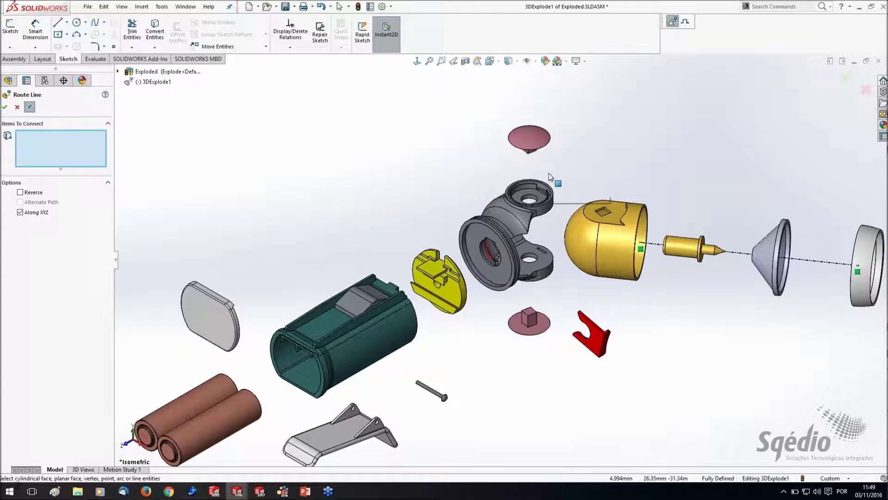
- Add a route line connecting the circular edges of the two Locking Pins through the Swivel
{"action": "left_click", "coordinate": [549, 145]}
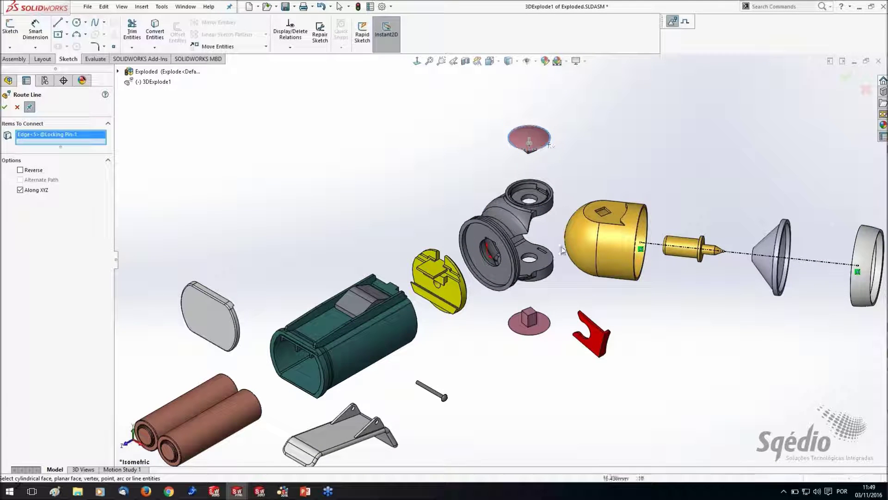
{"action": "left_click", "coordinate": [549, 327]}
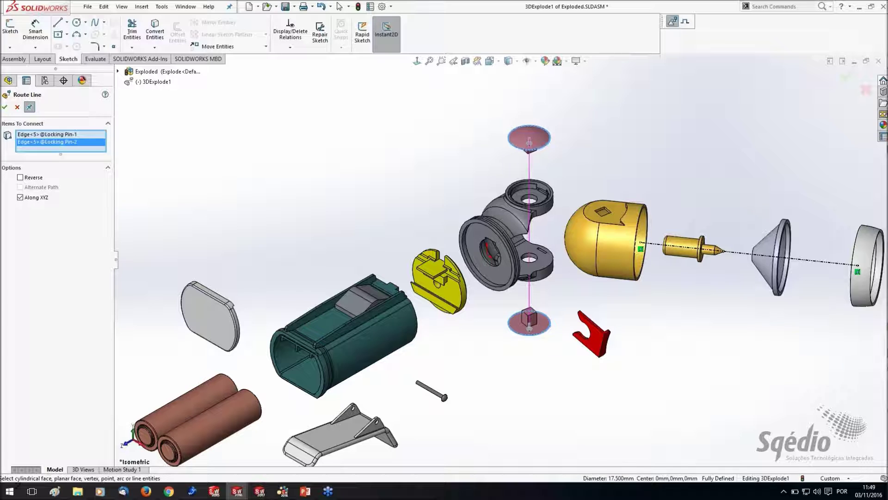
{"action": "key", "text": "Return"}
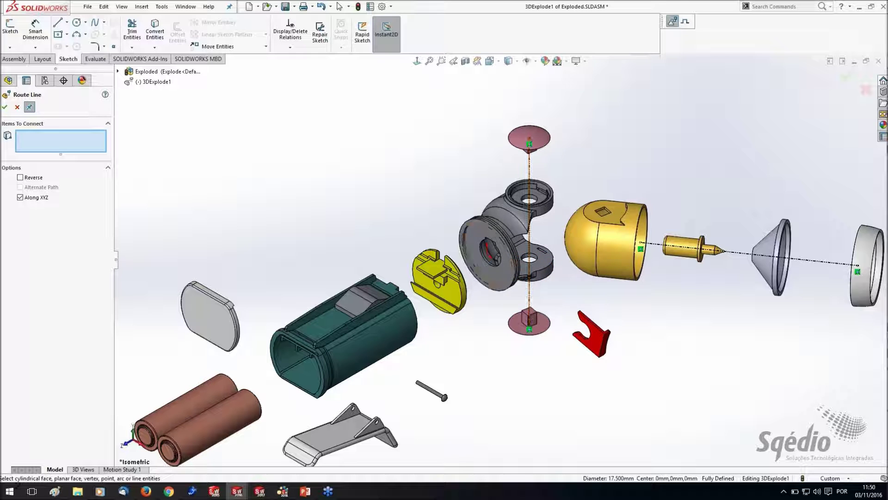
- Connect the Swivel's central hole edge to the Round Swivel Cap's hole with a route line, flipping its direction at the Swivel
{"action": "scroll", "coordinate": [491, 268], "scroll_direction": "down", "scroll_amount": 4}
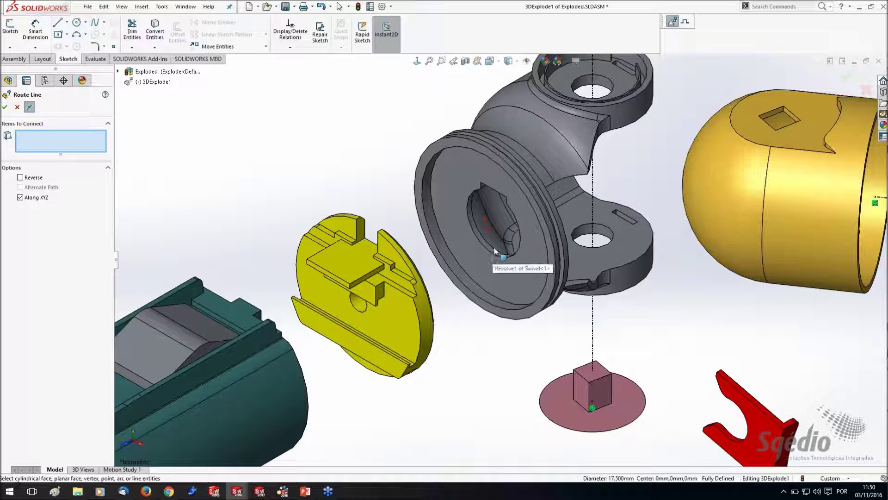
{"action": "left_click", "coordinate": [490, 250]}
{"action": "scroll", "coordinate": [491, 250], "scroll_direction": "up", "scroll_amount": 5}
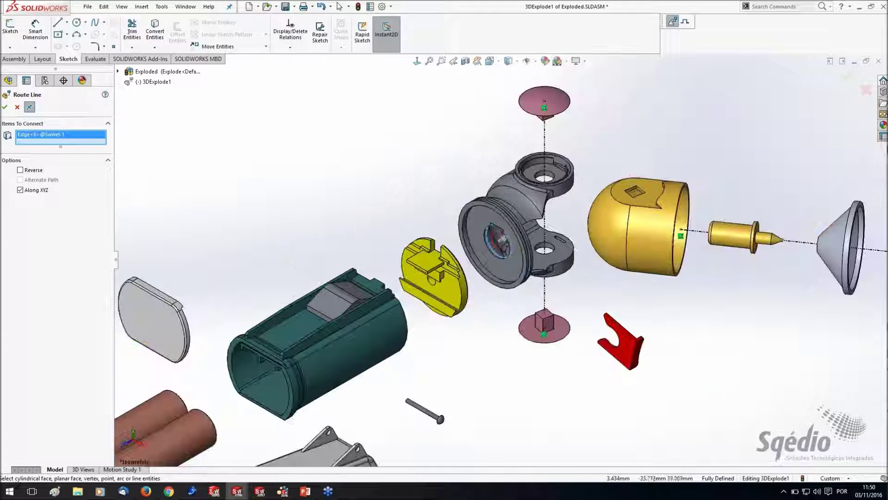
{"action": "scroll", "coordinate": [451, 253], "scroll_direction": "down", "scroll_amount": 4}
{"action": "left_click", "coordinate": [449, 241]}
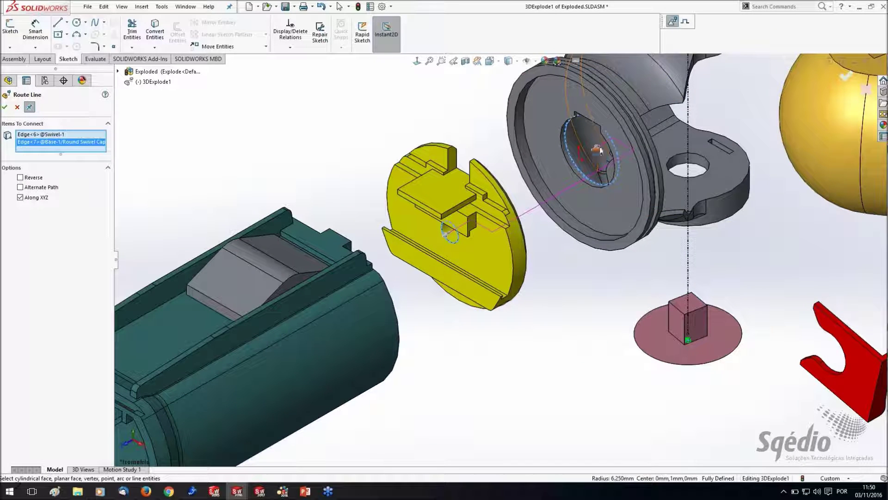
{"action": "left_click", "coordinate": [599, 148]}
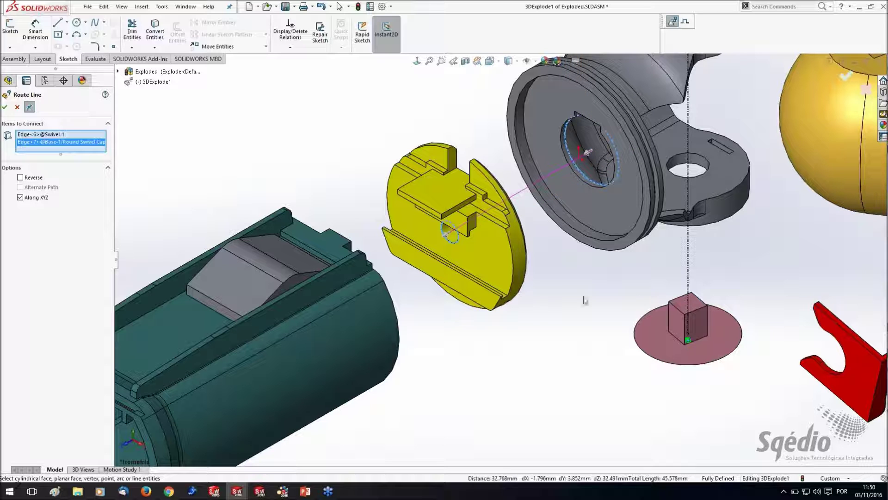
{"action": "left_click", "coordinate": [4, 107]}
{"action": "key", "text": "f"}
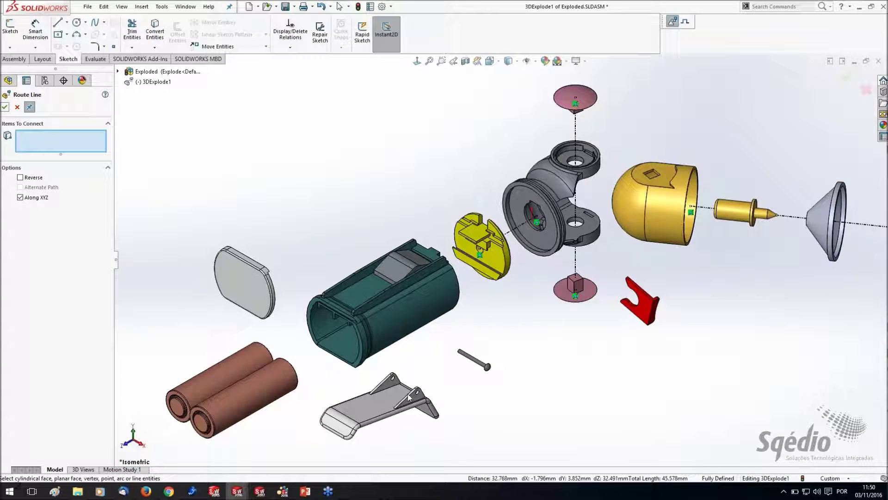
- Select the Pin's end edge, the Clip's lug hole edge and the Holder's lug hole edge as the items for a route line
{"action": "scroll", "coordinate": [511, 313], "scroll_direction": "up", "scroll_amount": 5}
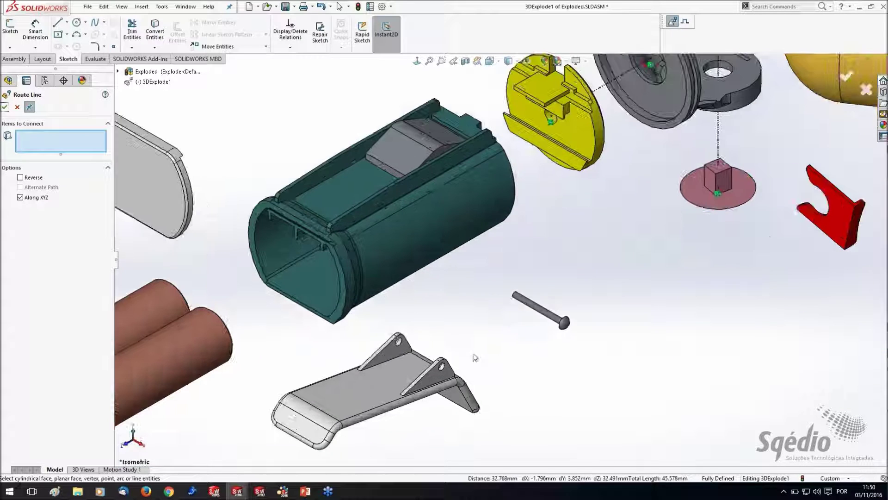
{"action": "left_click", "coordinate": [514, 295]}
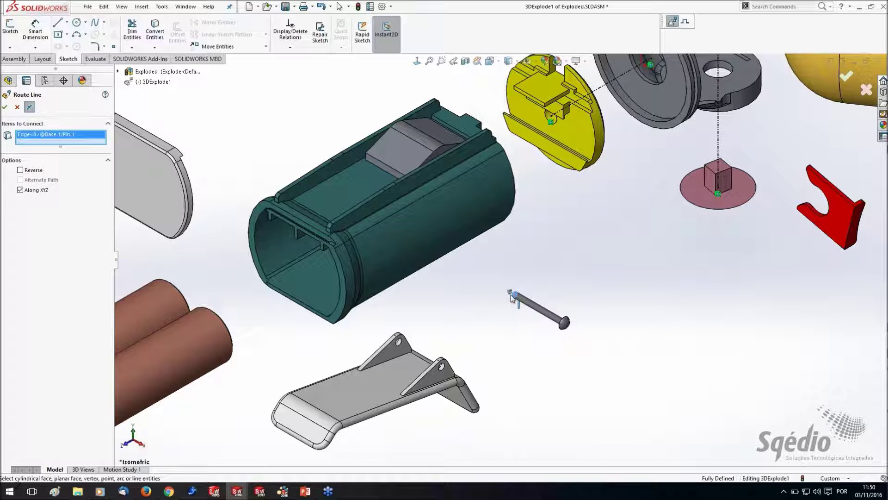
{"action": "left_click", "coordinate": [448, 377]}
{"action": "mouse_move", "coordinate": [451, 370]}
{"action": "middle_mouse_down"}
{"action": "mouse_move", "coordinate": [441, 366]}
{"action": "mouse_move", "coordinate": [456, 209]}
{"action": "middle_mouse_up"}
{"action": "scroll", "coordinate": [456, 209], "scroll_direction": "up", "scroll_amount": 5}
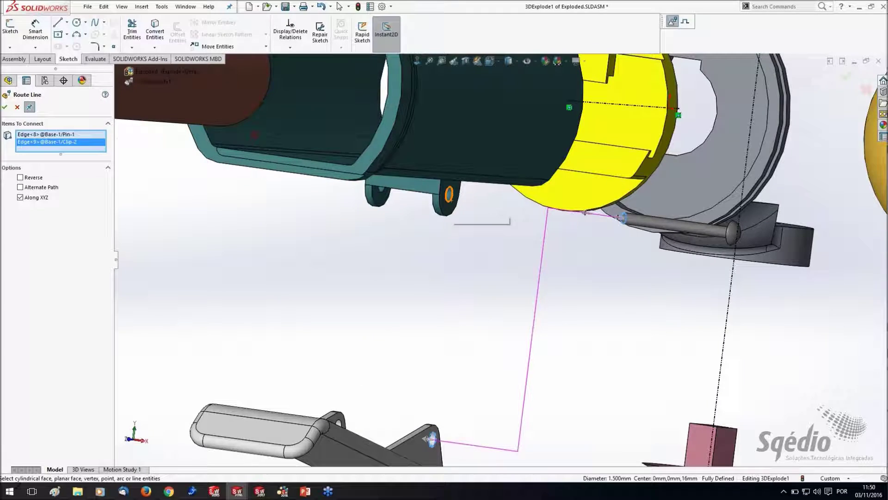
{"action": "left_click", "coordinate": [449, 195]}
{"action": "scroll", "coordinate": [476, 341], "scroll_direction": "down", "scroll_amount": 5}
{"action": "middle_click_drag", "start_coordinate": [476, 341], "coordinate": [438, 413]}
{"action": "scroll", "coordinate": [437, 365], "scroll_direction": "up", "scroll_amount": 2}
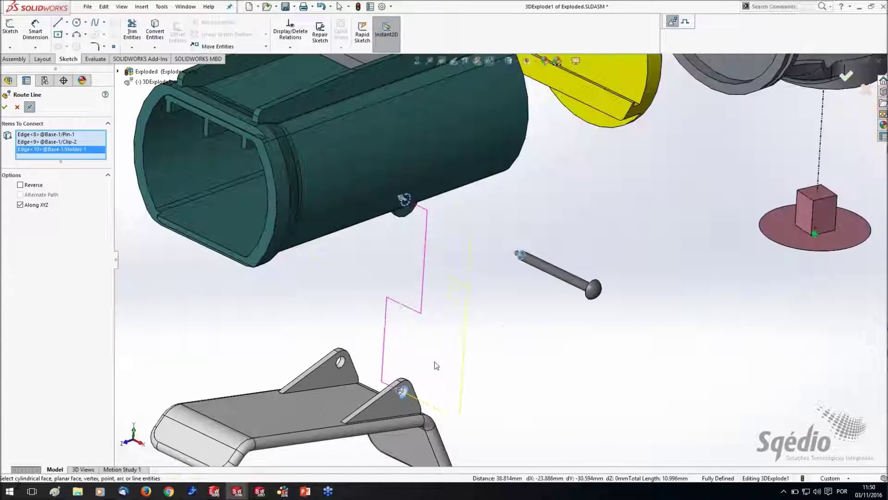
- Adjust the segments of the route line between the Clip and the Holder, accept it and finish the Route Line command
{"action": "mouse_move", "coordinate": [424, 273]}
{"action": "left_mouse_down"}
{"action": "mouse_move", "coordinate": [446, 277]}
{"action": "mouse_move", "coordinate": [434, 278]}
{"action": "left_mouse_up"}
{"action": "mouse_move", "coordinate": [380, 359]}
{"action": "left_mouse_down"}
{"action": "mouse_move", "coordinate": [369, 353]}
{"action": "mouse_move", "coordinate": [378, 350]}
{"action": "left_mouse_up"}
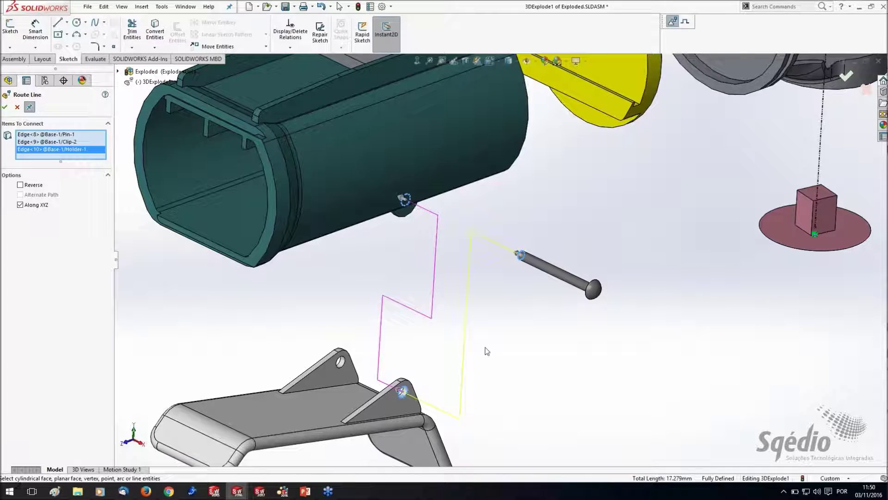
{"action": "middle_click_drag", "start_coordinate": [486, 351], "coordinate": [375, 338]}
{"action": "left_click", "coordinate": [6, 109]}
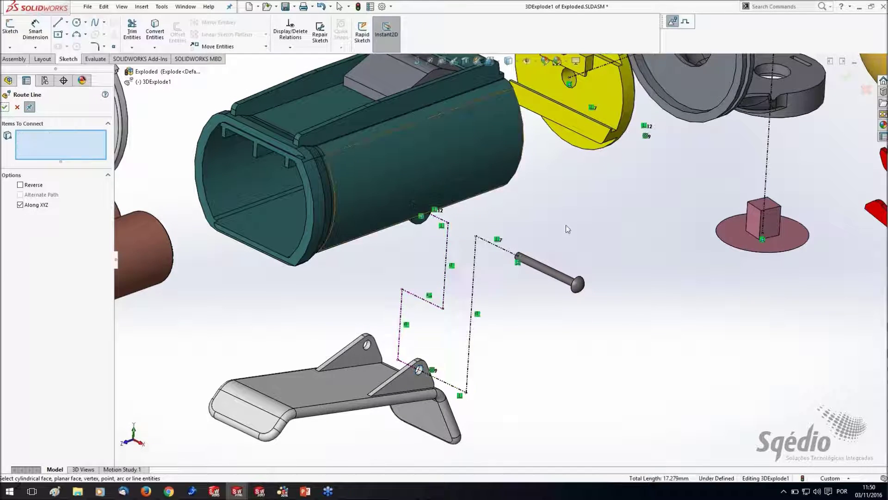
{"action": "scroll", "coordinate": [565, 225], "scroll_direction": "up", "scroll_amount": 4}
{"action": "scroll", "coordinate": [682, 179], "scroll_direction": "down", "scroll_amount": 1}
{"action": "middle_click_drag", "start_coordinate": [682, 179], "coordinate": [661, 203]}
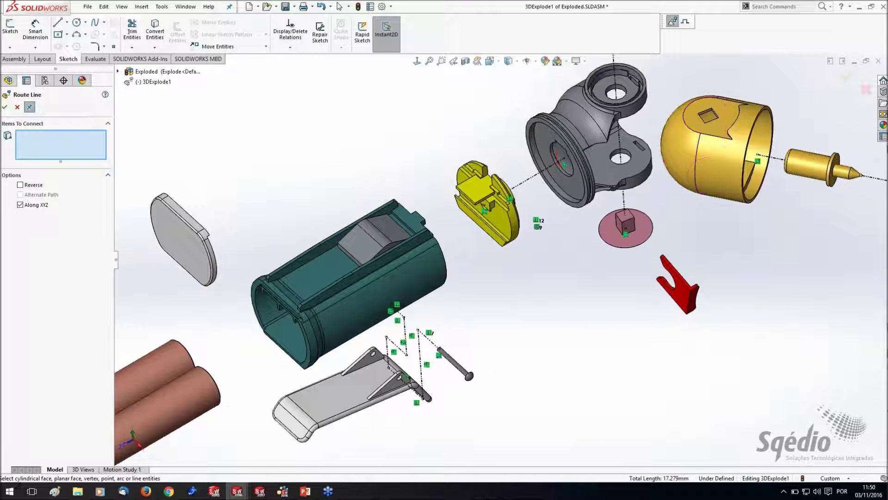
{"action": "scroll", "coordinate": [682, 122], "scroll_direction": "down", "scroll_amount": 2}
{"action": "middle_click_drag", "start_coordinate": [682, 122], "coordinate": [679, 109]}
{"action": "middle_click_drag", "start_coordinate": [589, 67], "coordinate": [557, 109], "text": "ctrl"}
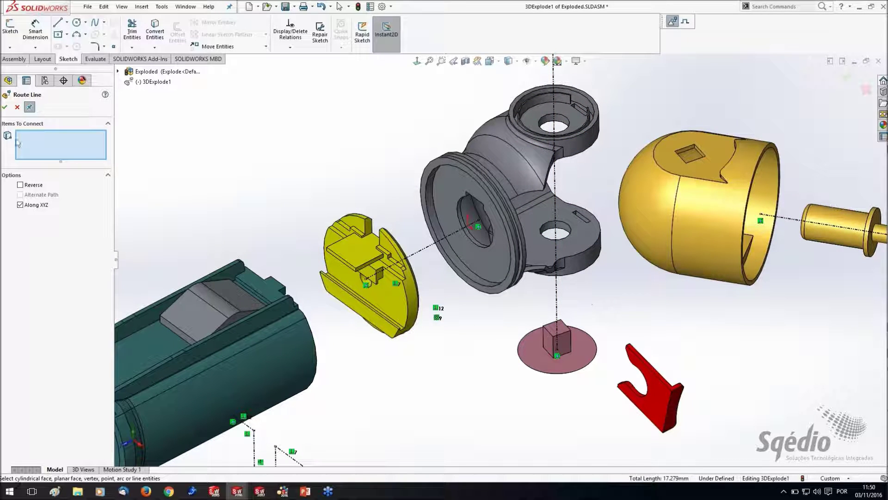
{"action": "left_click", "coordinate": [5, 107]}
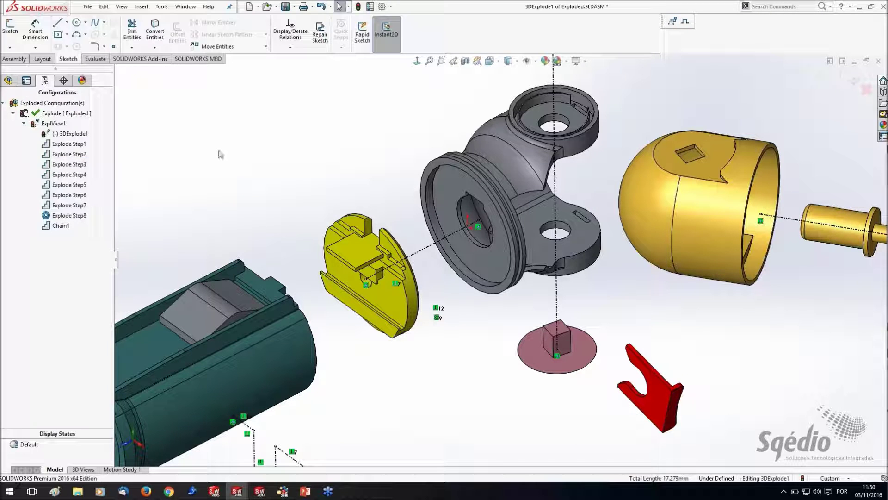
- Try adding a jog to the vertical route line at the Swivel, pulled out past the underside of the Head
{"action": "left_click", "coordinate": [685, 23]}
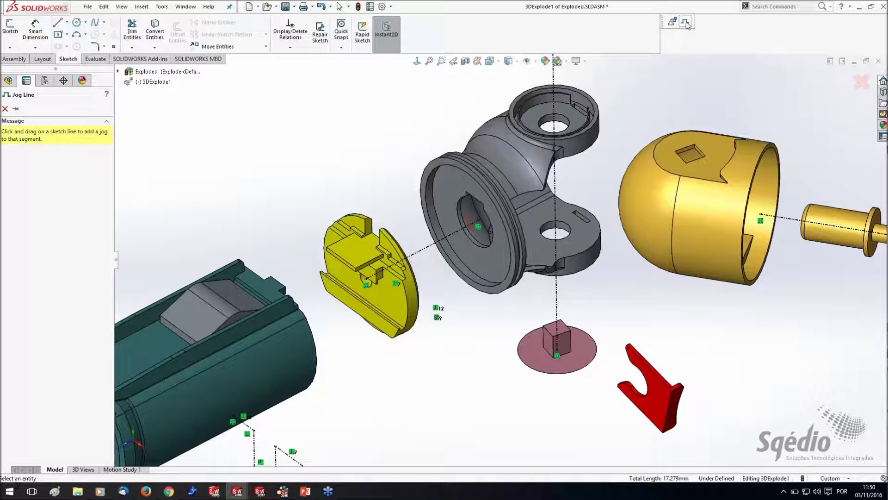
{"action": "scroll", "coordinate": [652, 258], "scroll_direction": "up", "scroll_amount": 2}
{"action": "scroll", "coordinate": [635, 210], "scroll_direction": "down", "scroll_amount": 2}
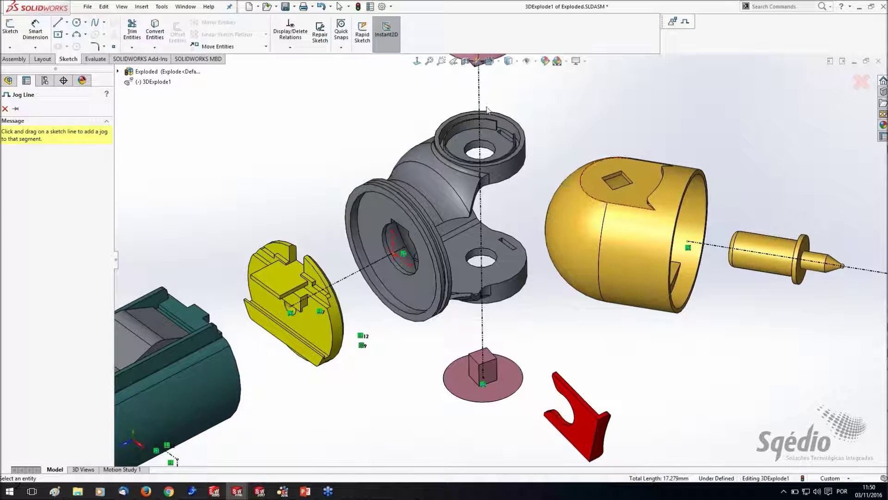
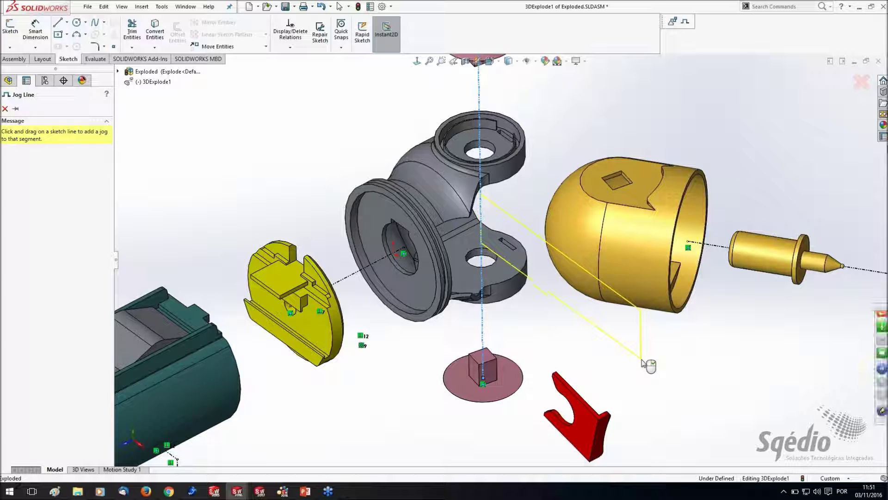
{"action": "left_click", "coordinate": [643, 363]}
{"action": "mouse_move", "coordinate": [625, 372]}
{"action": "middle_mouse_down"}
{"action": "mouse_move", "coordinate": [652, 337]}
{"action": "mouse_move", "coordinate": [622, 373]}
{"action": "middle_mouse_up"}
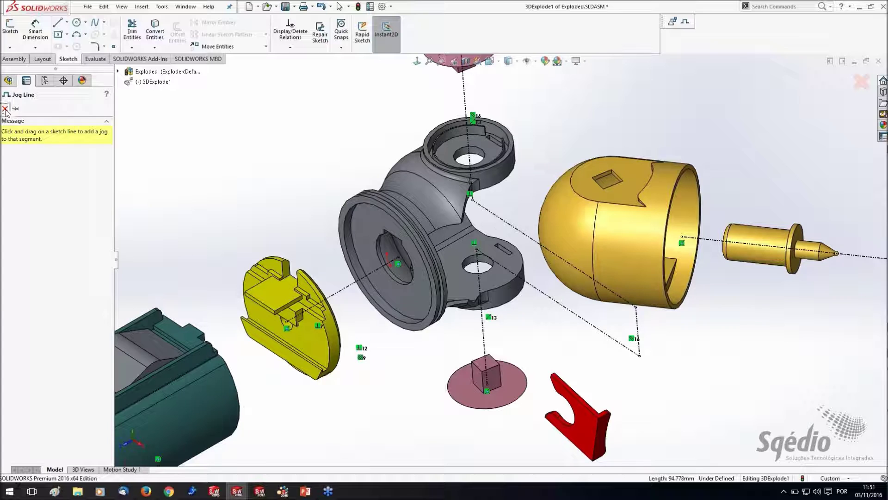
{"action": "left_click", "coordinate": [5, 110]}
- Try moving the jog's outer segment farther from the Swivel, and undo the jog edits
{"action": "left_click_drag", "start_coordinate": [636, 307], "coordinate": [647, 307]}
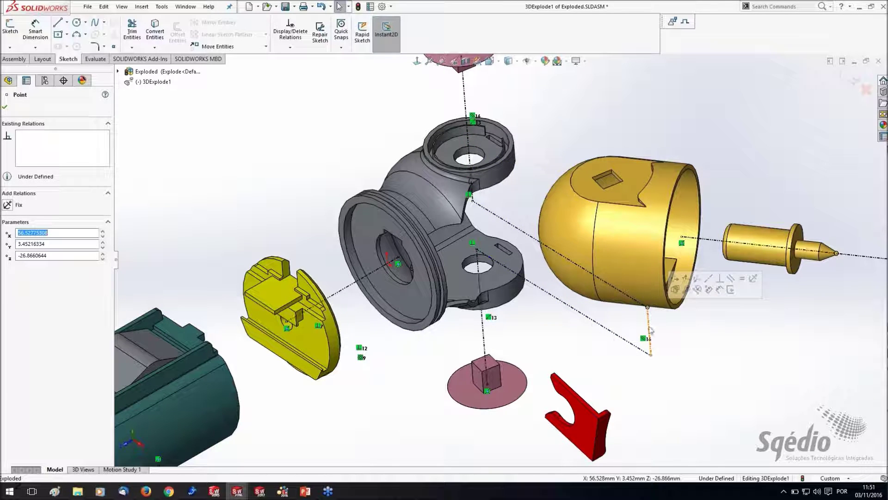
{"action": "left_click", "coordinate": [649, 329]}
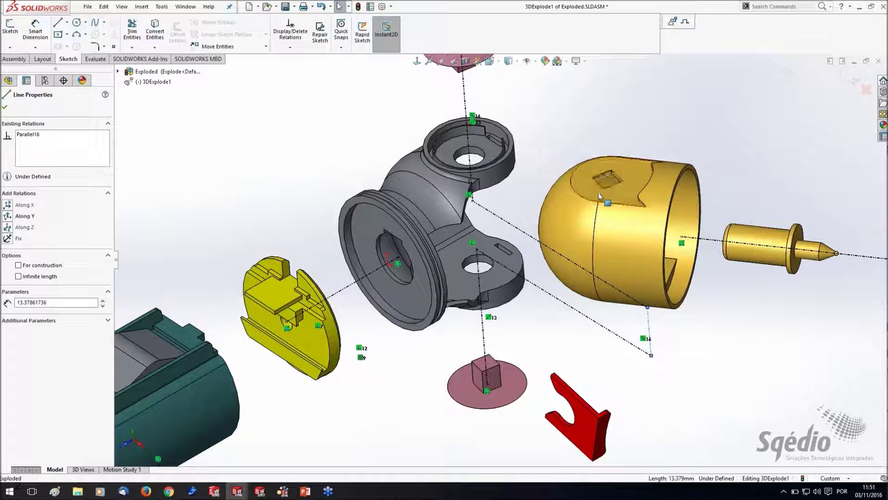
{"action": "key", "text": "ctrl+z"}
{"action": "key", "text": "ctrl+z"}
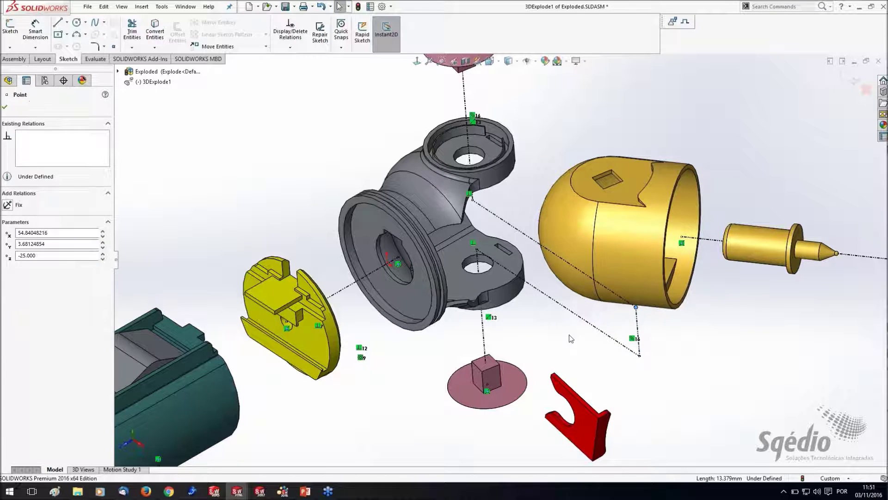
- Exit the explode line sketch and save the assembly
{"action": "scroll", "coordinate": [609, 339], "scroll_direction": "up", "scroll_amount": 3}
{"action": "scroll", "coordinate": [609, 340], "scroll_direction": "up", "scroll_amount": 3}
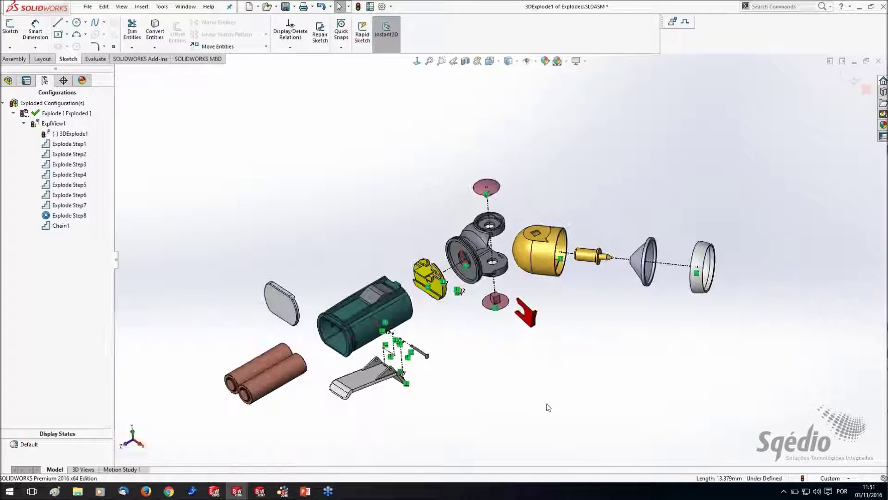
{"action": "scroll", "coordinate": [503, 356], "scroll_direction": "down", "scroll_amount": 2}
{"action": "middle_click_drag", "start_coordinate": [503, 356], "coordinate": [515, 340]}
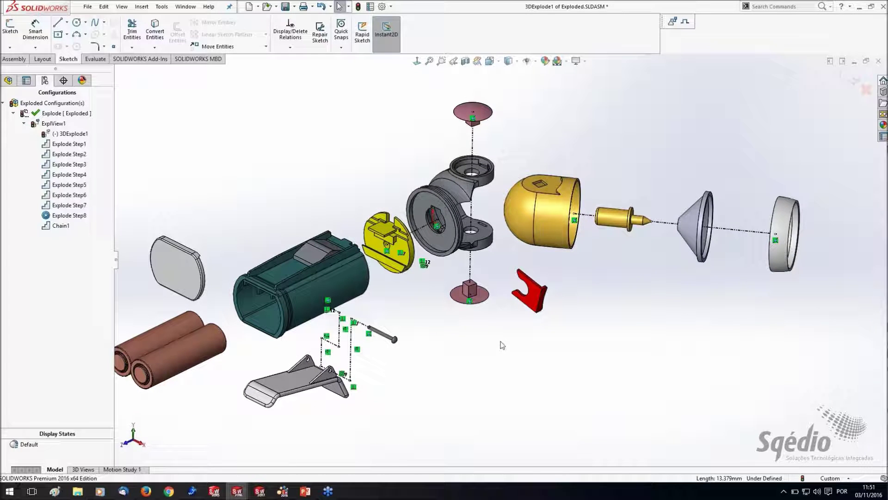
{"action": "left_click", "coordinate": [846, 78]}
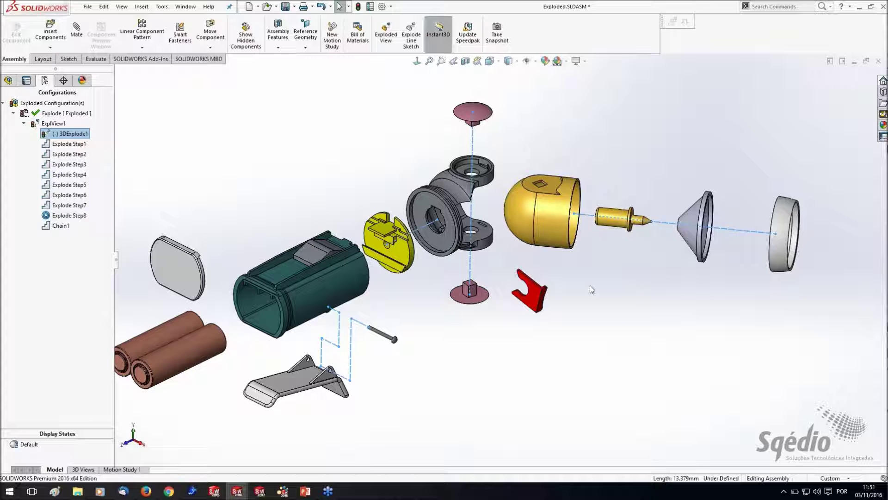
{"action": "left_click", "coordinate": [609, 299]}
{"action": "middle_click_drag", "start_coordinate": [618, 298], "coordinate": [604, 311]}
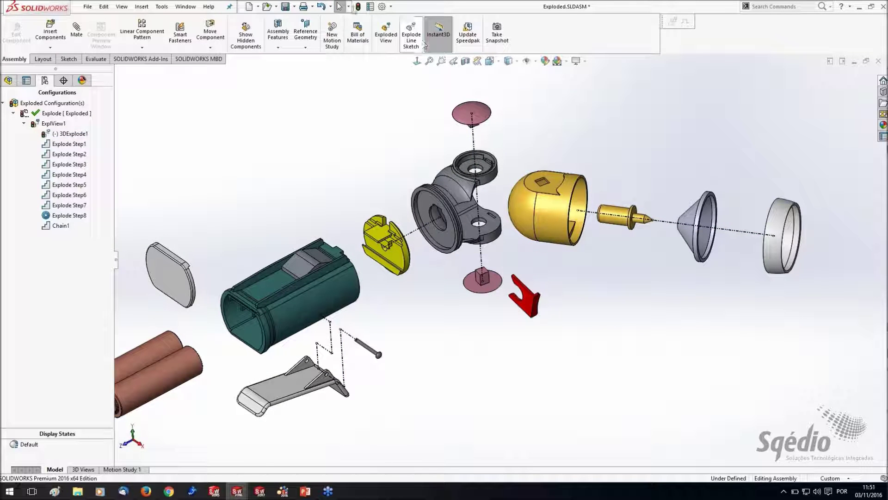
{"action": "left_click", "coordinate": [385, 34]}
{"action": "middle_click_drag", "start_coordinate": [724, 293], "coordinate": [725, 264]}
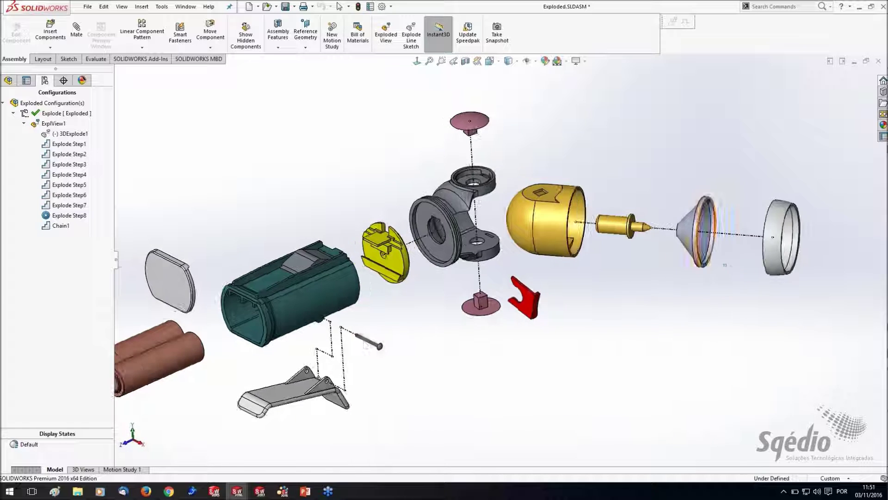
{"action": "scroll", "coordinate": [365, 354], "scroll_direction": "down", "scroll_amount": 3}
{"action": "scroll", "coordinate": [531, 360], "scroll_direction": "up", "scroll_amount": 5}
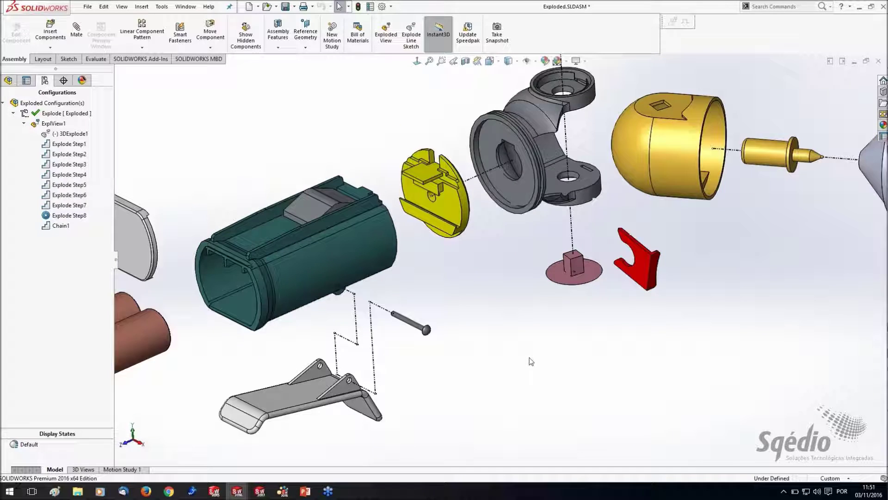
{"action": "left_click", "coordinate": [290, 6]}
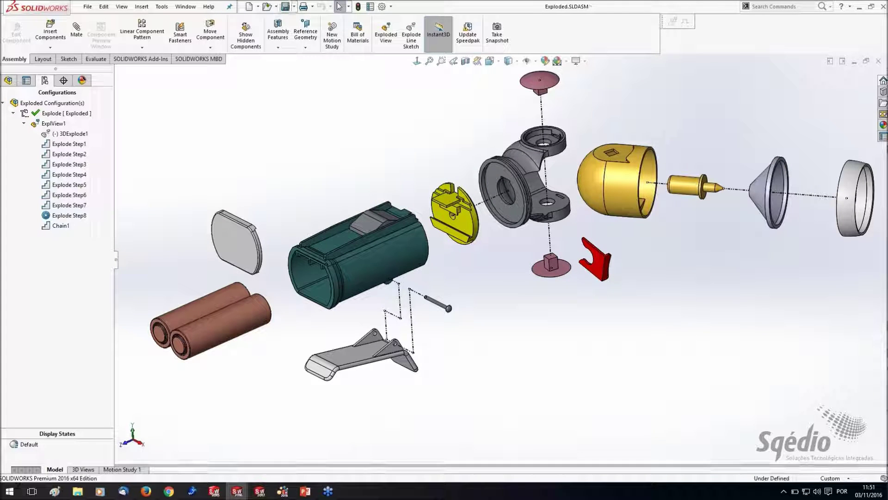
- Switch to the drawing window of the Exploded assembly to work on Sheet1
{"action": "left_click", "coordinate": [185, 7]}
{"action": "left_click", "coordinate": [211, 114]}
{"action": "scroll", "coordinate": [552, 232], "scroll_direction": "up", "scroll_amount": 6}
{"action": "scroll", "coordinate": [496, 231], "scroll_direction": "down", "scroll_amount": 4}
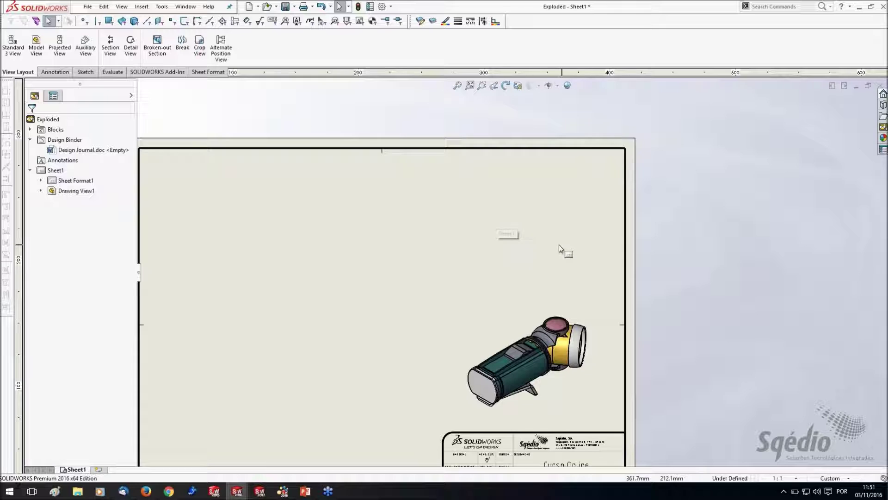
- Start a model view of the Exploded assembly using the Explode configuration, shown in the ExplView1 exploded state
{"action": "left_click", "coordinate": [38, 47]}
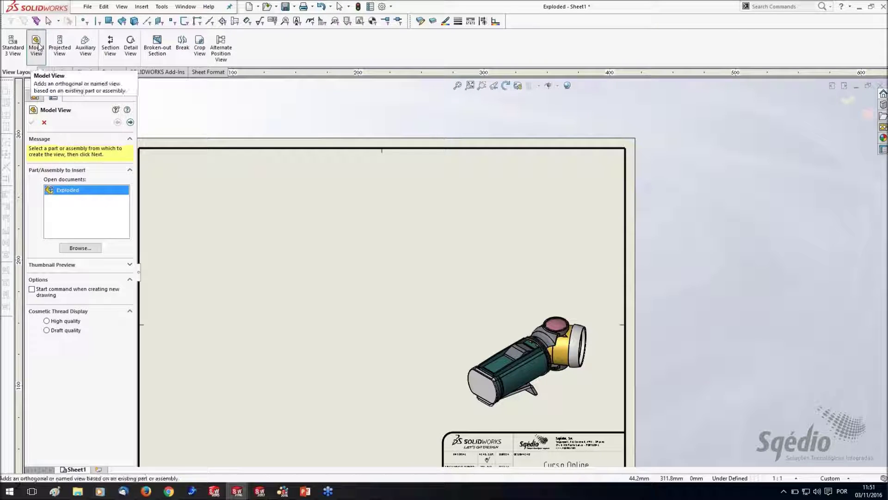
{"action": "left_click", "coordinate": [131, 122]}
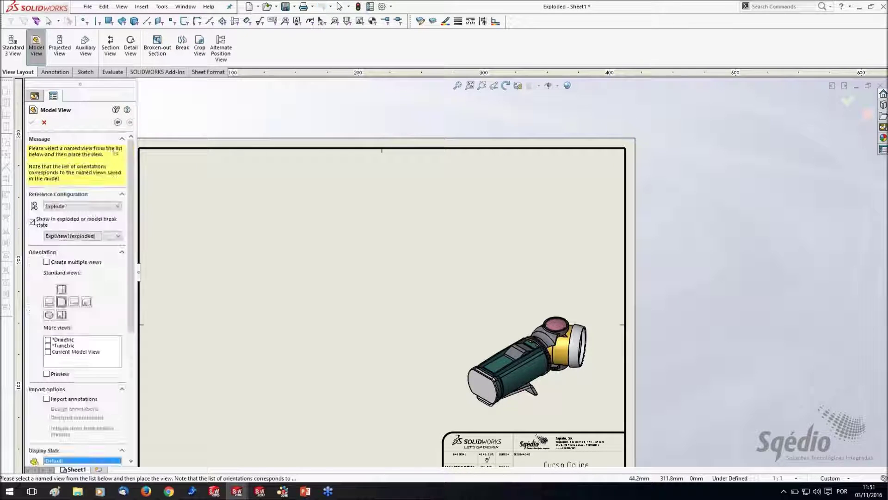
{"action": "left_click", "coordinate": [56, 220]}
{"action": "left_click", "coordinate": [81, 207]}
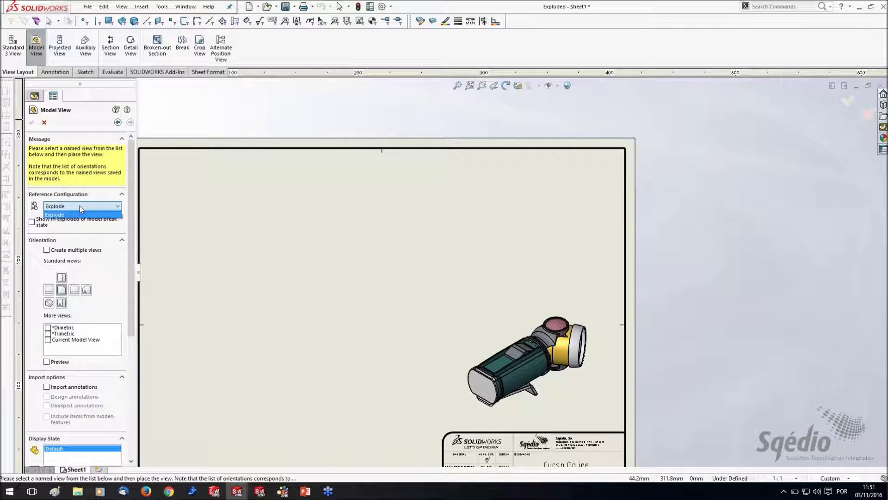
{"action": "left_click", "coordinate": [81, 207]}
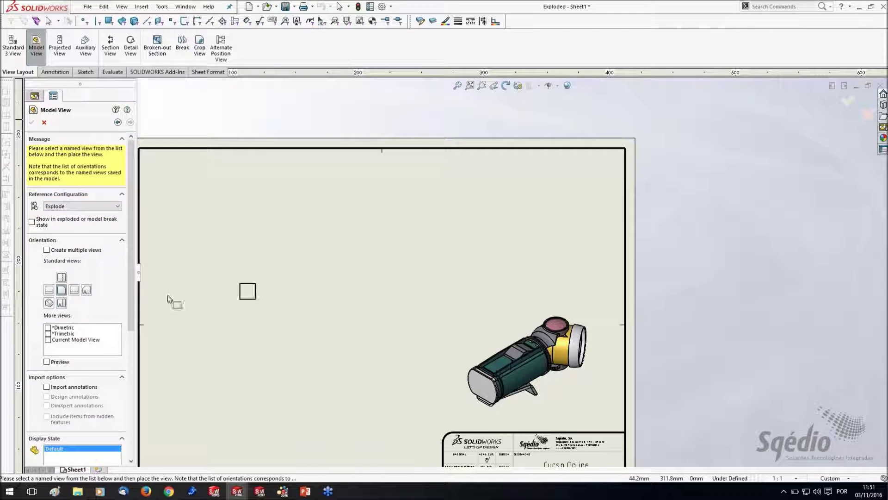
{"action": "left_click", "coordinate": [32, 222]}
{"action": "left_click", "coordinate": [83, 236]}
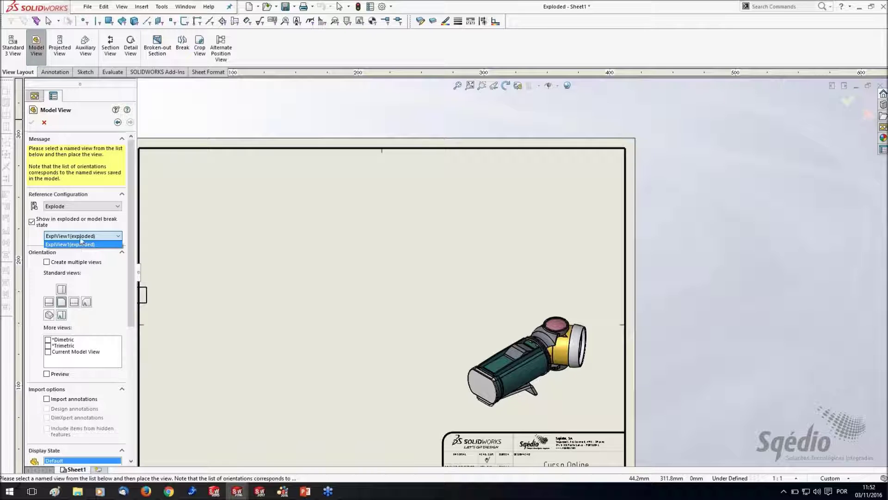
{"action": "left_click", "coordinate": [81, 238]}
- Set the model view to isometric with preview and a 1:2 custom scale, and place it above the assembled flashlight view
{"action": "scroll", "coordinate": [130, 251], "scroll_direction": "down", "scroll_amount": 3}
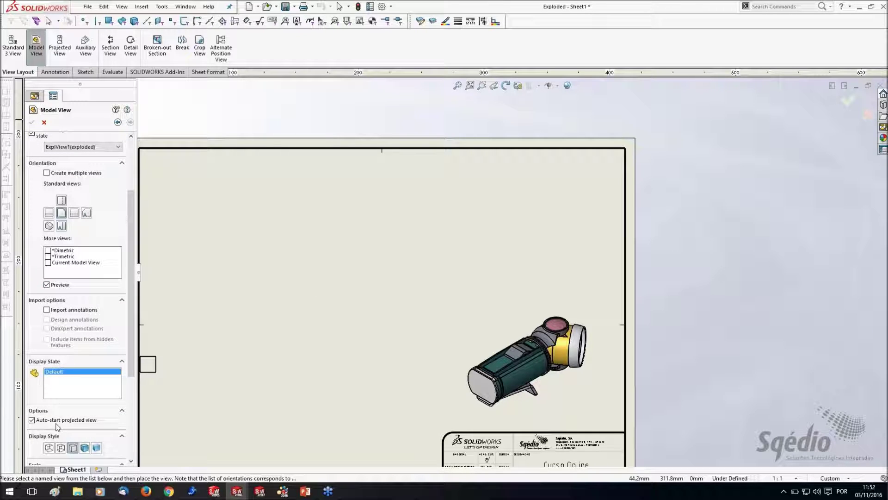
{"action": "scroll", "coordinate": [132, 351], "scroll_direction": "down", "scroll_amount": 4}
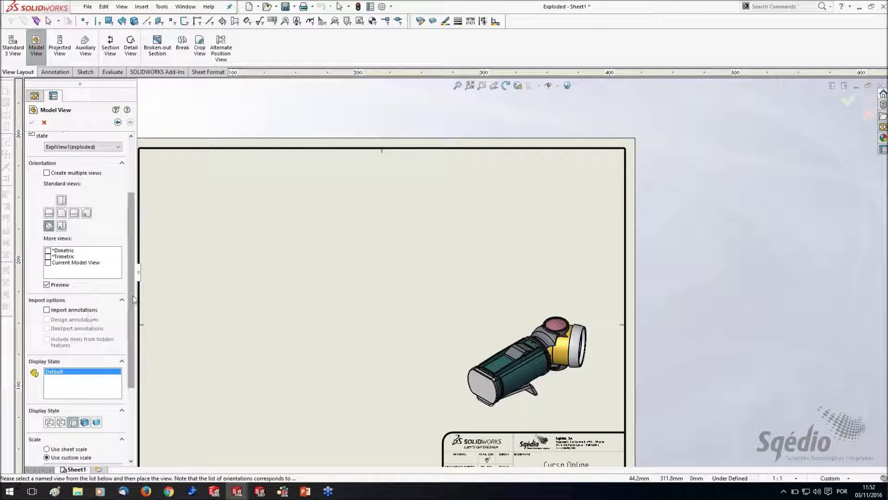
{"action": "left_click", "coordinate": [65, 332]}
{"action": "left_click", "coordinate": [62, 350]}
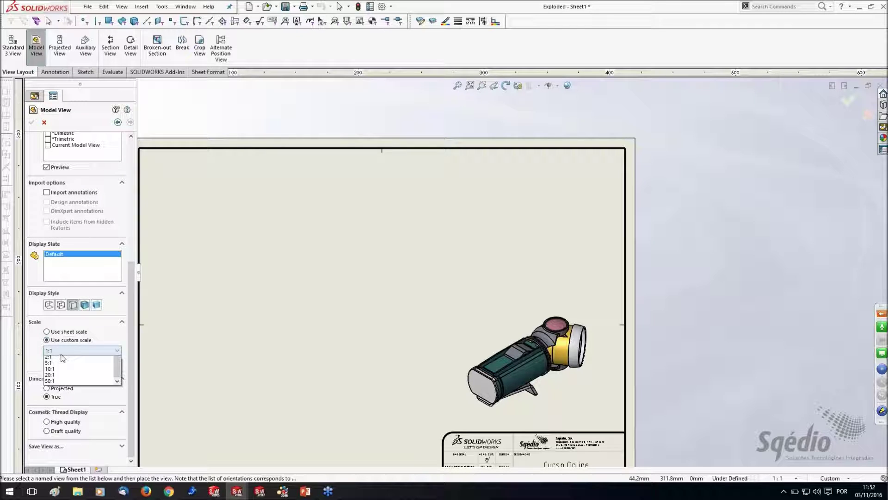
{"action": "left_click", "coordinate": [58, 370]}
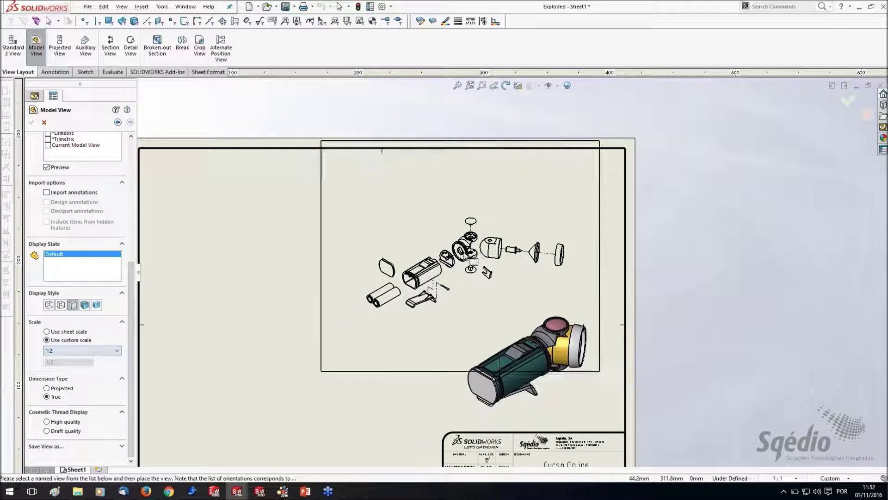
{"action": "left_click", "coordinate": [514, 234]}
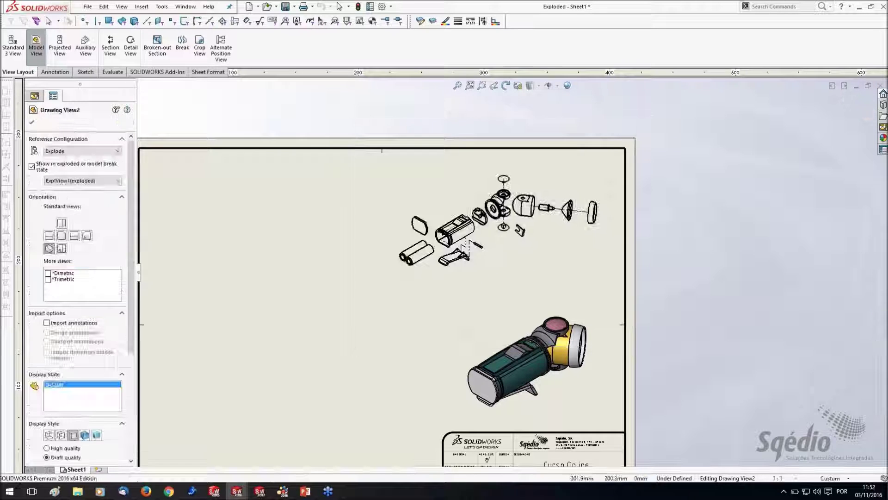
{"action": "left_click", "coordinate": [31, 122]}
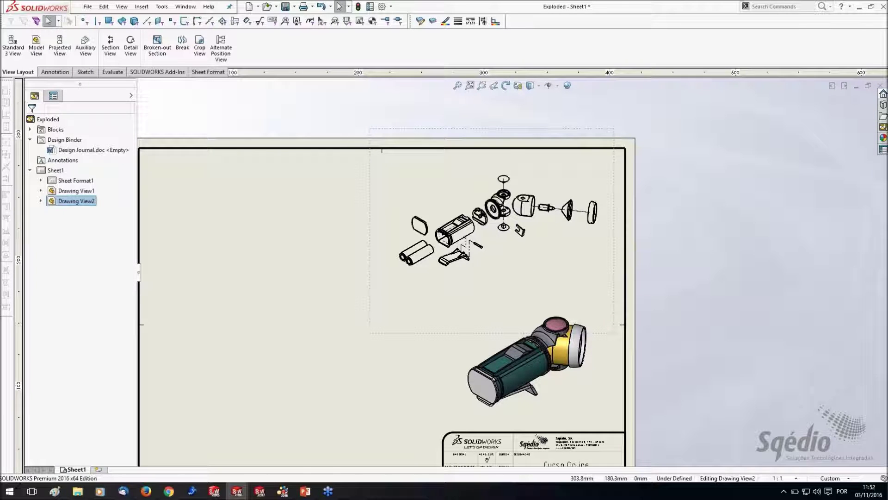
- Open the Exploded assembly from its exploded drawing view and start editing the exploded view ExplView1
{"action": "scroll", "coordinate": [478, 287], "scroll_direction": "down", "scroll_amount": 2}
{"action": "left_click", "coordinate": [676, 174]}
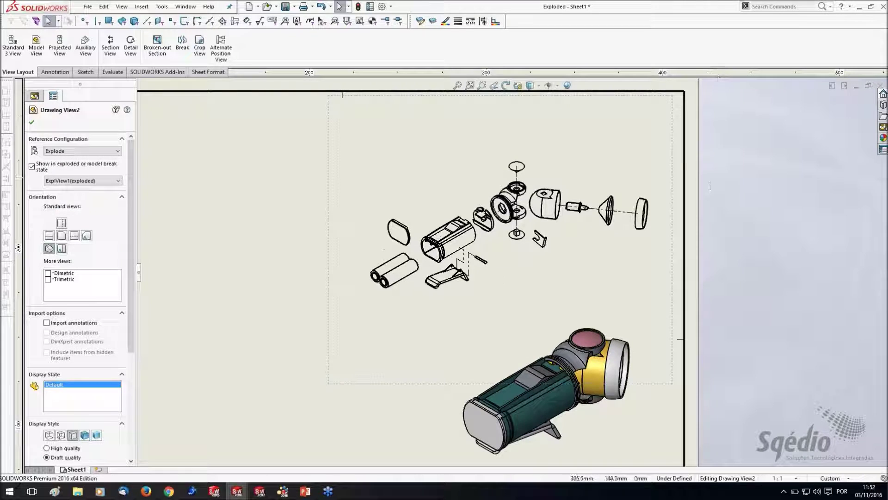
{"action": "scroll", "coordinate": [486, 241], "scroll_direction": "down", "scroll_amount": 3}
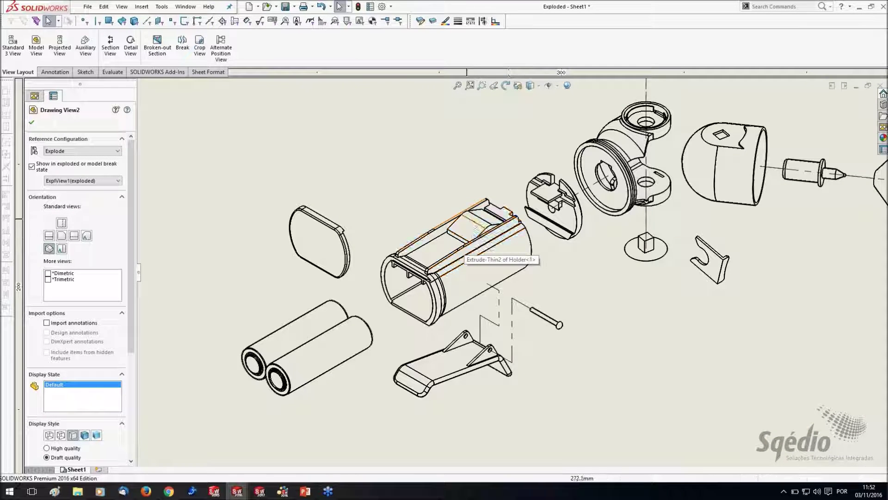
{"action": "right_click", "coordinate": [446, 243]}
{"action": "left_click", "coordinate": [430, 139]}
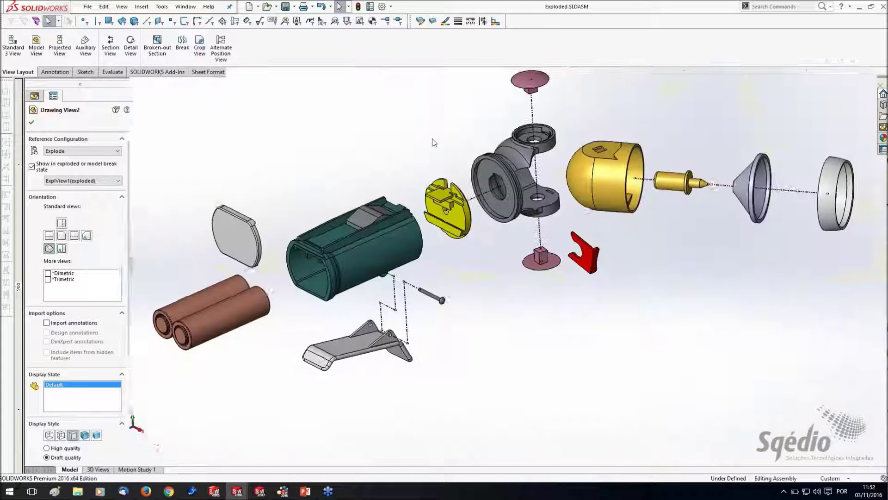
{"action": "right_click", "coordinate": [54, 123]}
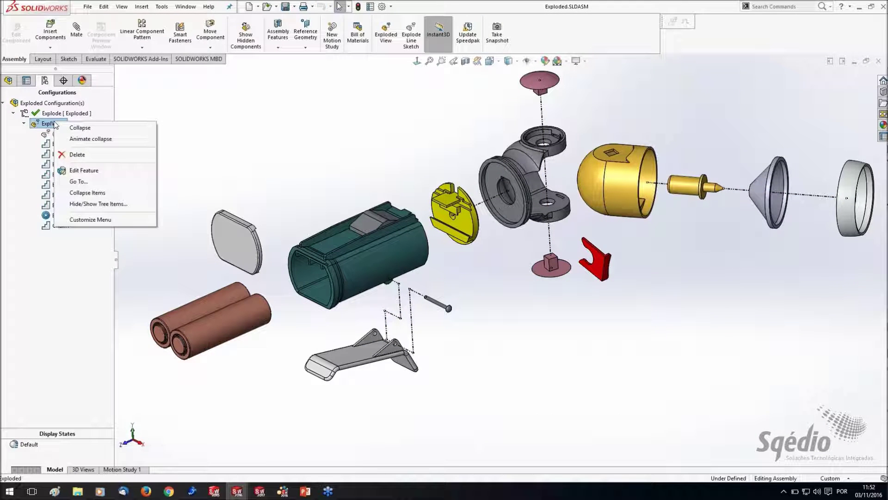
{"action": "left_click", "coordinate": [81, 170]}
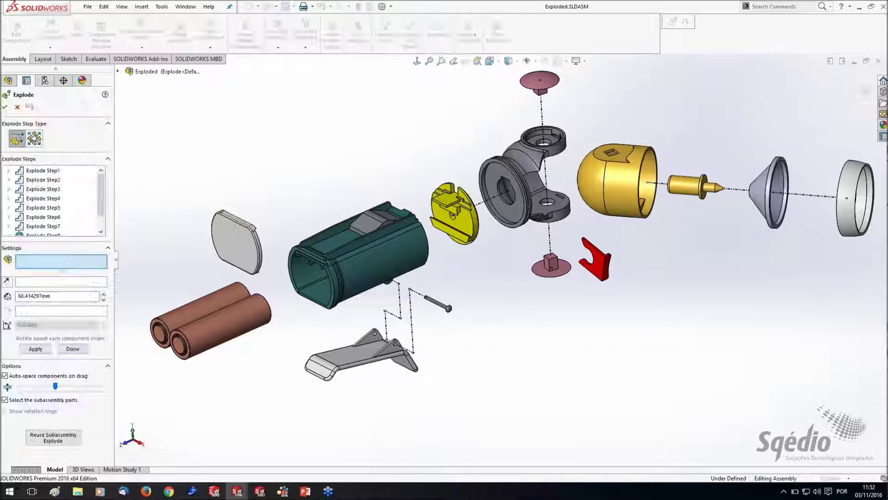
{"action": "left_click", "coordinate": [375, 221]}
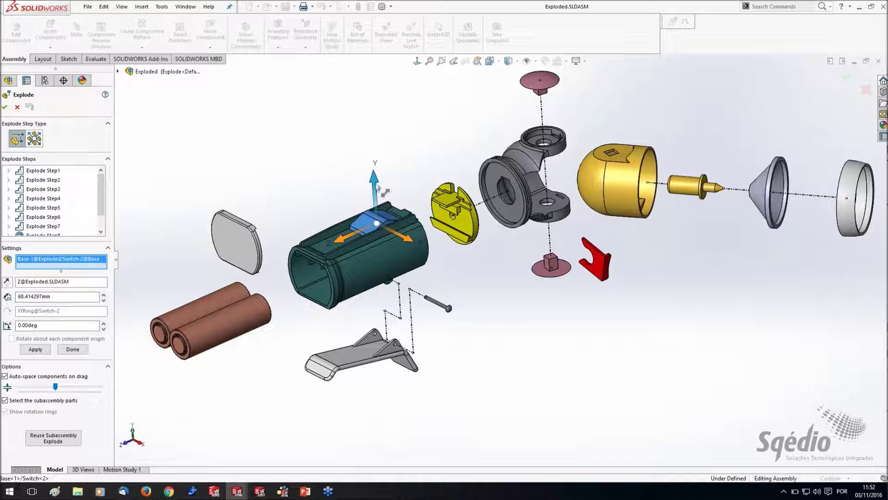
{"action": "left_click_drag", "start_coordinate": [374, 178], "coordinate": [383, 127]}
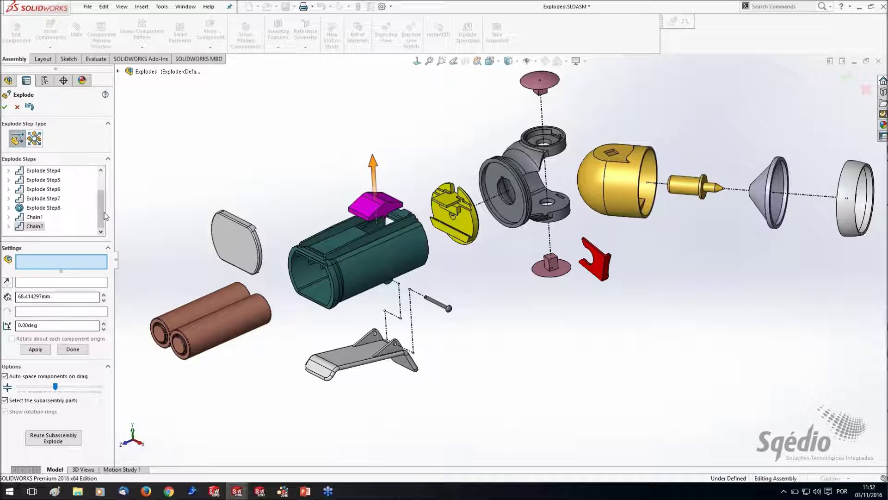
{"action": "right_click", "coordinate": [34, 227]}
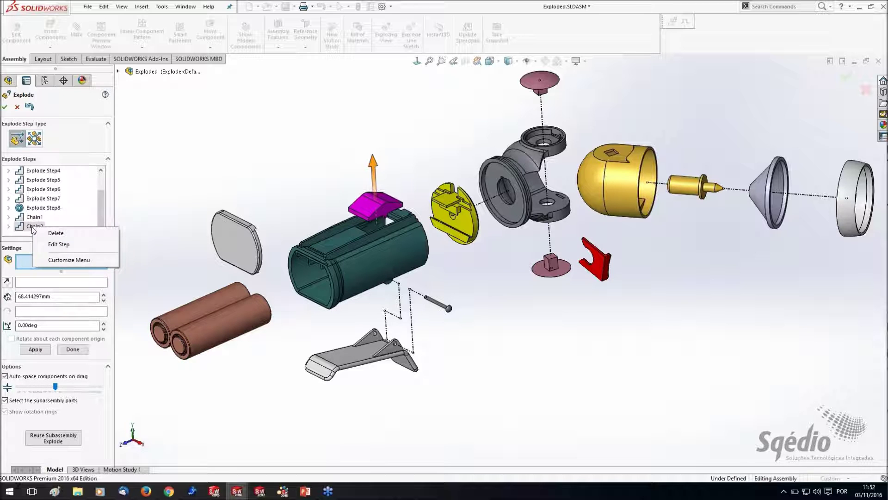
{"action": "left_click", "coordinate": [55, 233]}
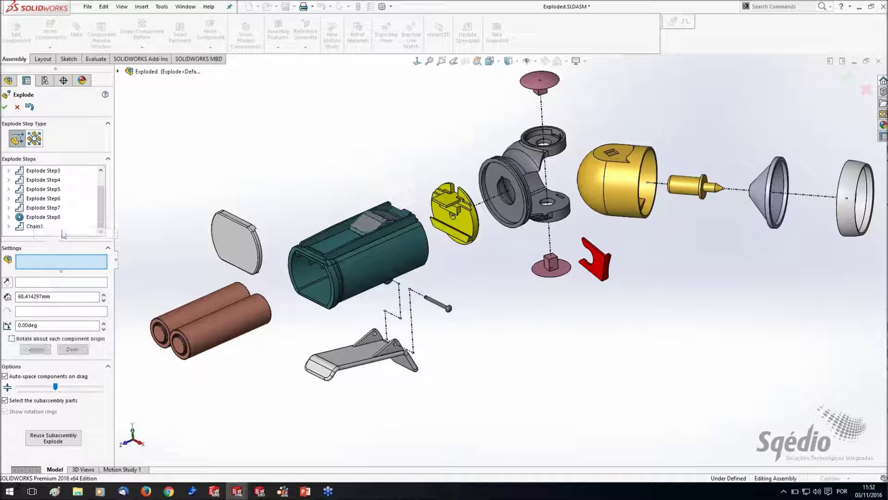
- Turn off auto-spacing of components, explode the switch upward along Y above the holder, and accept the exploded view
{"action": "left_click", "coordinate": [5, 376]}
{"action": "left_click", "coordinate": [375, 198]}
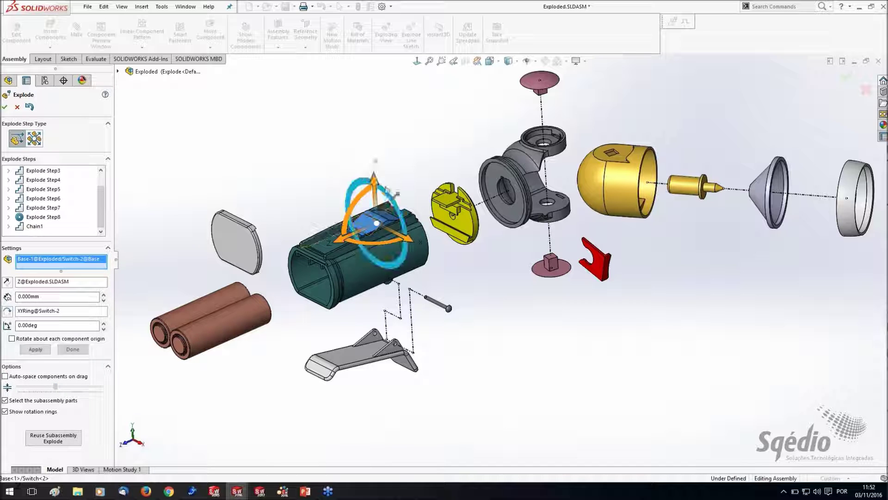
{"action": "left_click_drag", "start_coordinate": [375, 198], "coordinate": [368, 125]}
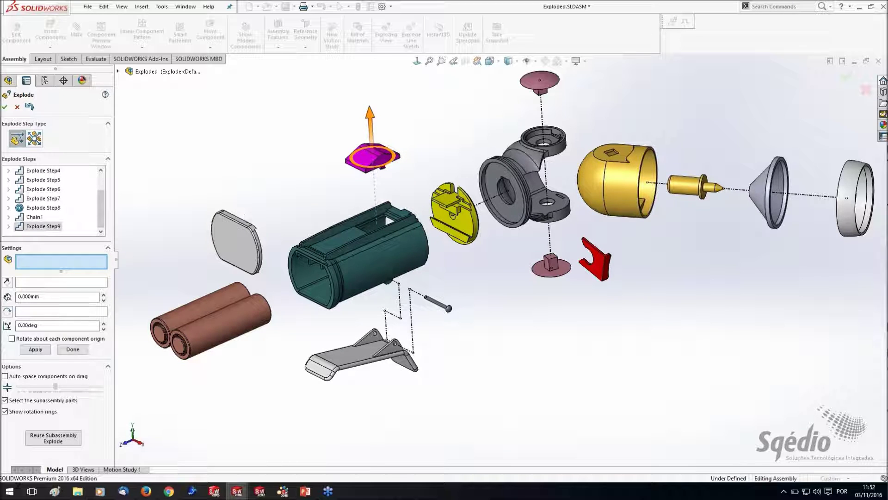
{"action": "left_click", "coordinate": [594, 343]}
{"action": "mouse_move", "coordinate": [594, 342]}
{"action": "middle_mouse_down"}
{"action": "mouse_move", "coordinate": [592, 330]}
{"action": "mouse_move", "coordinate": [595, 339]}
{"action": "middle_mouse_up"}
{"action": "scroll", "coordinate": [690, 269], "scroll_direction": "up", "scroll_amount": 2}
{"action": "scroll", "coordinate": [690, 272], "scroll_direction": "down", "scroll_amount": 2}
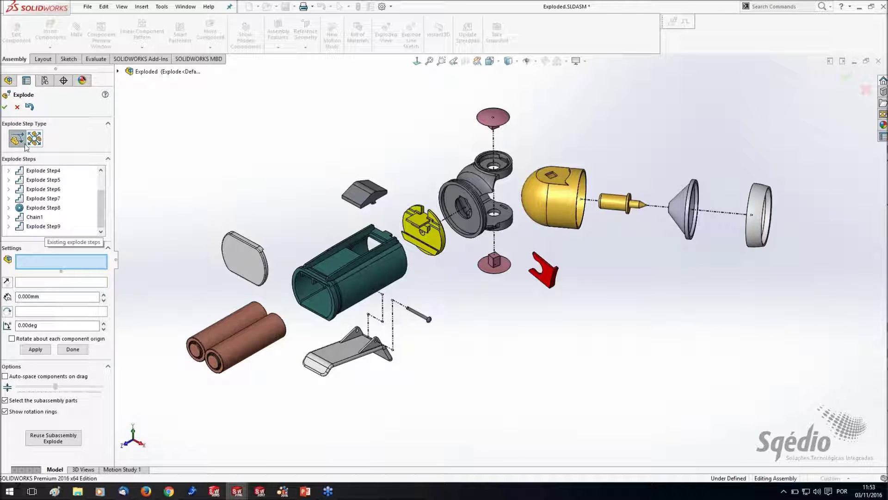
{"action": "left_click", "coordinate": [5, 108]}
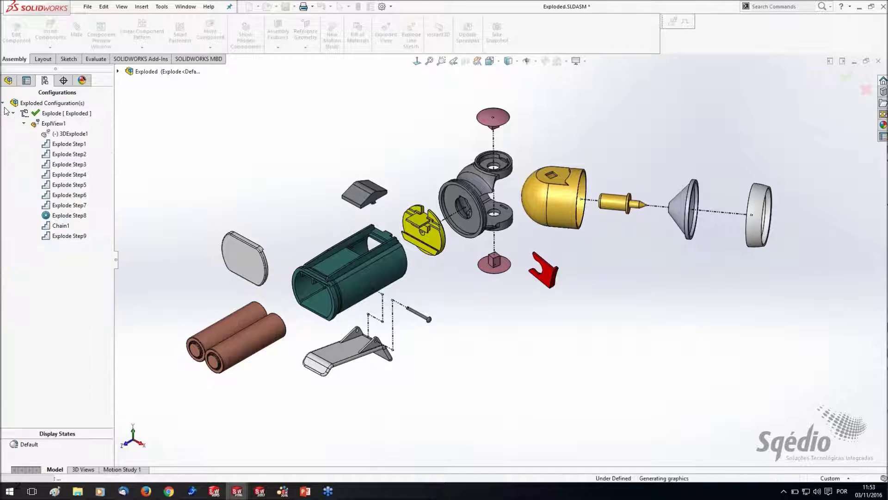
- Play the collapse animation of ExplView1 to check the order in which the parts assemble
{"action": "right_click", "coordinate": [45, 124]}
{"action": "left_click", "coordinate": [76, 143]}
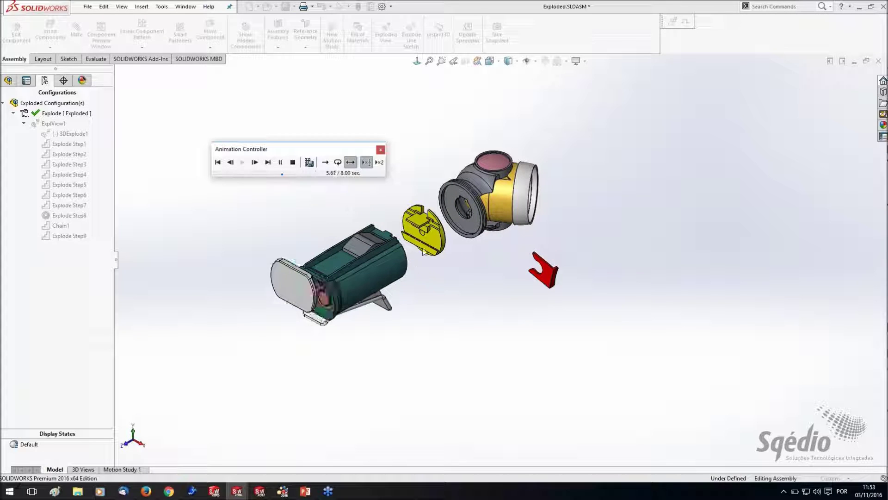
{"action": "left_click", "coordinate": [380, 150]}
- Edit ExplView1 and reorder the switch's Explode Step9 to come directly after Explode Step7
{"action": "right_click", "coordinate": [56, 127]}
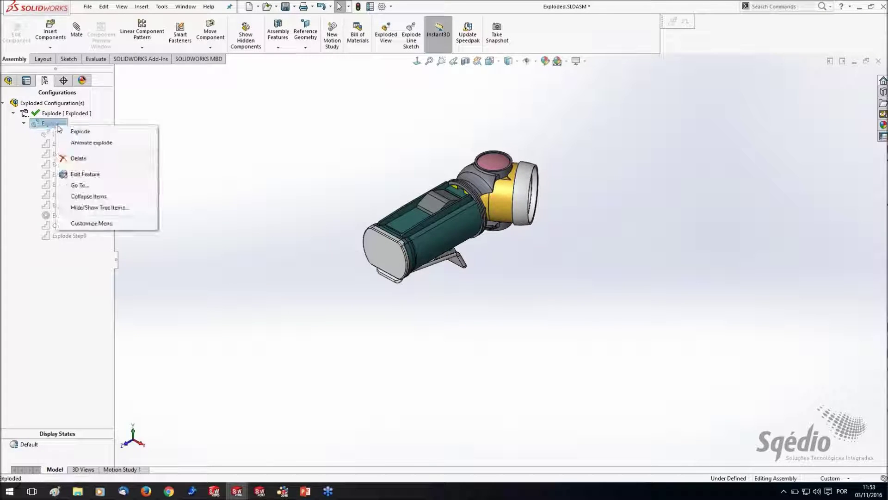
{"action": "left_click", "coordinate": [85, 174]}
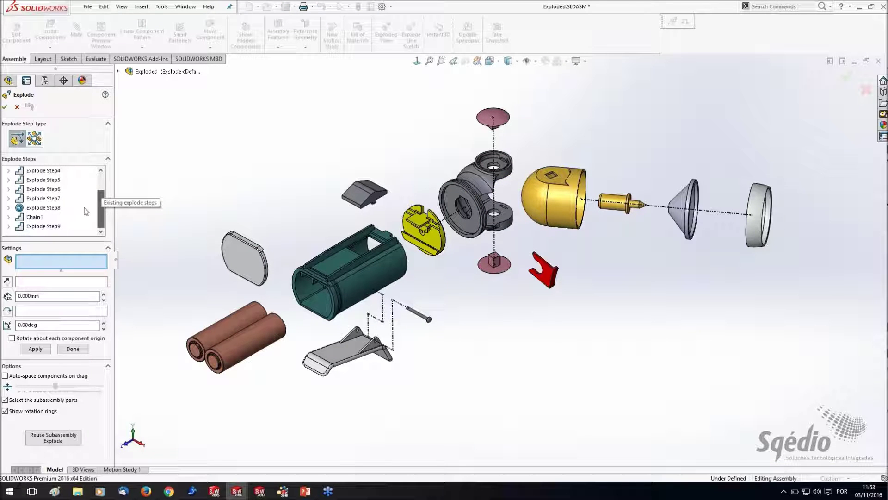
{"action": "left_click", "coordinate": [47, 190]}
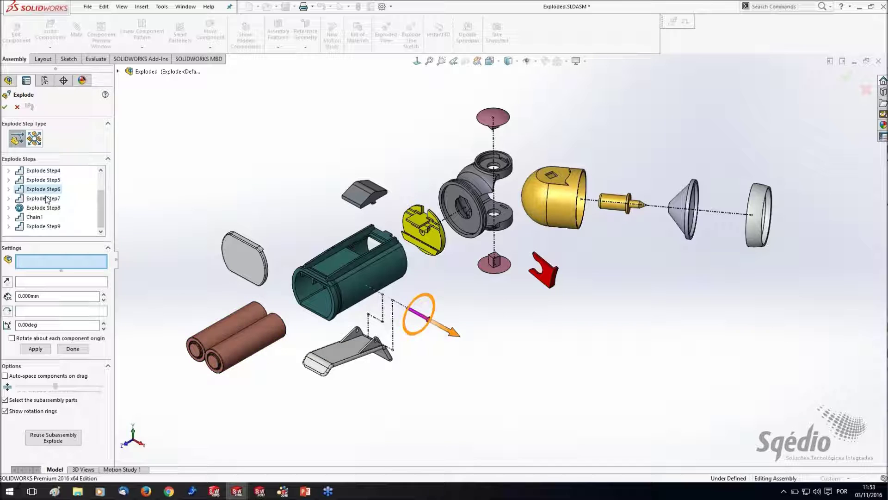
{"action": "left_click", "coordinate": [47, 199]}
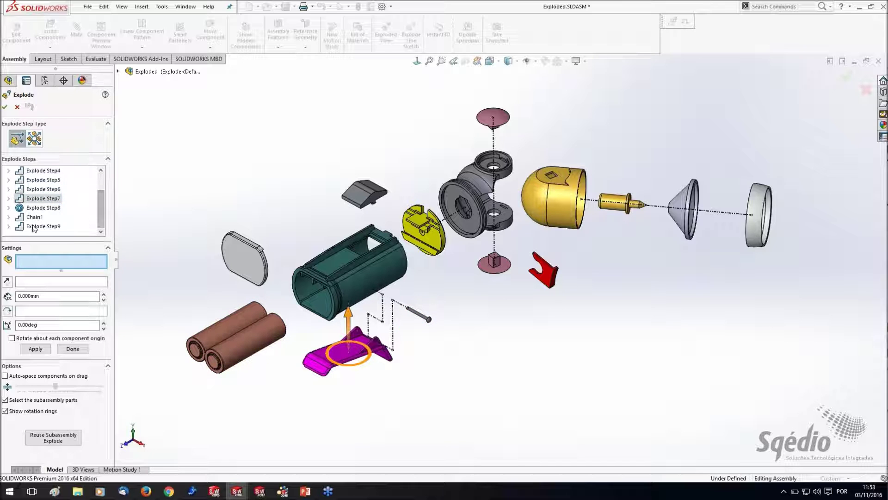
{"action": "left_click_drag", "start_coordinate": [28, 227], "coordinate": [37, 201]}
{"action": "left_click_drag", "start_coordinate": [102, 205], "coordinate": [103, 216]}
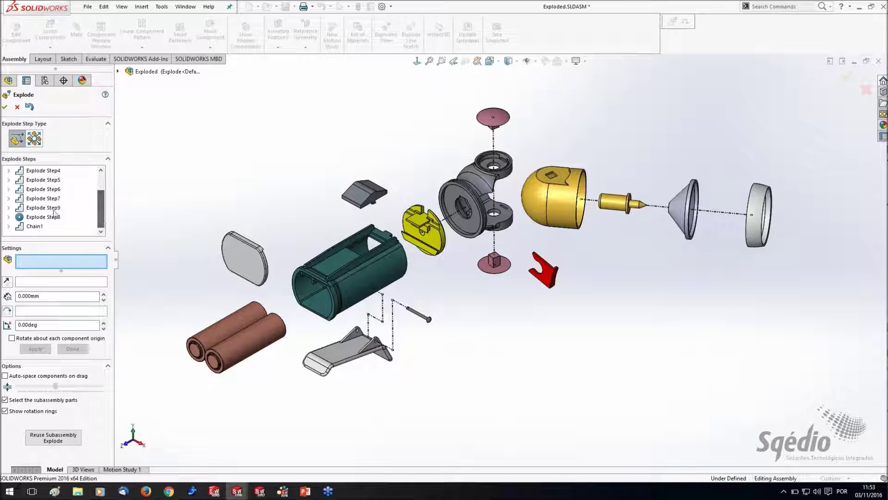
{"action": "left_click", "coordinate": [51, 199]}
{"action": "left_click", "coordinate": [55, 209]}
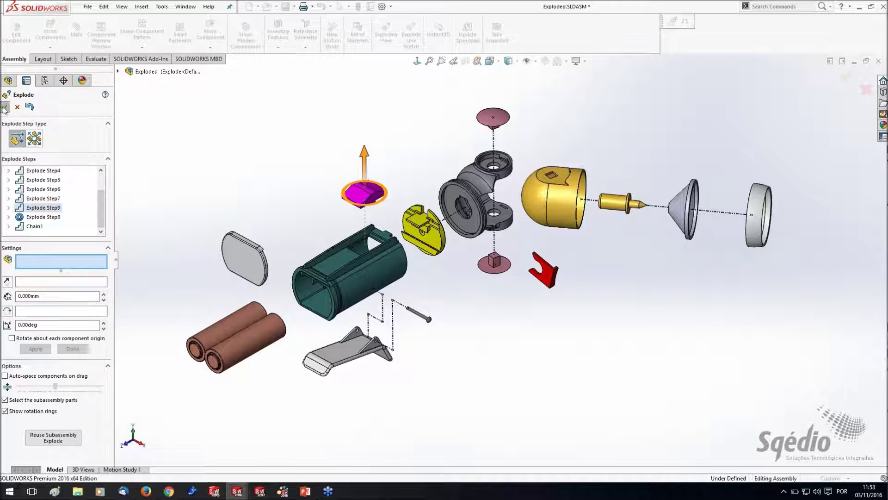
{"action": "left_click", "coordinate": [5, 107]}
- Replay the collapse animation of ExplView1 to check the reordered switch step
{"action": "right_click", "coordinate": [47, 124]}
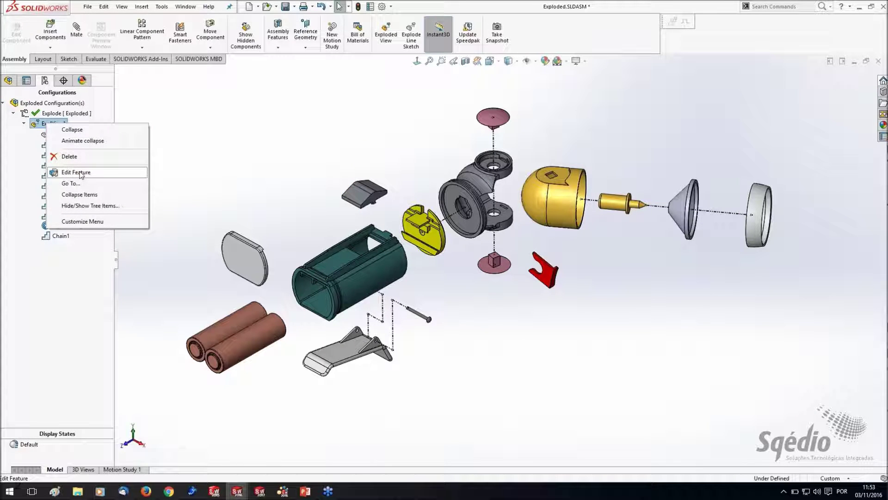
{"action": "left_click", "coordinate": [79, 141]}
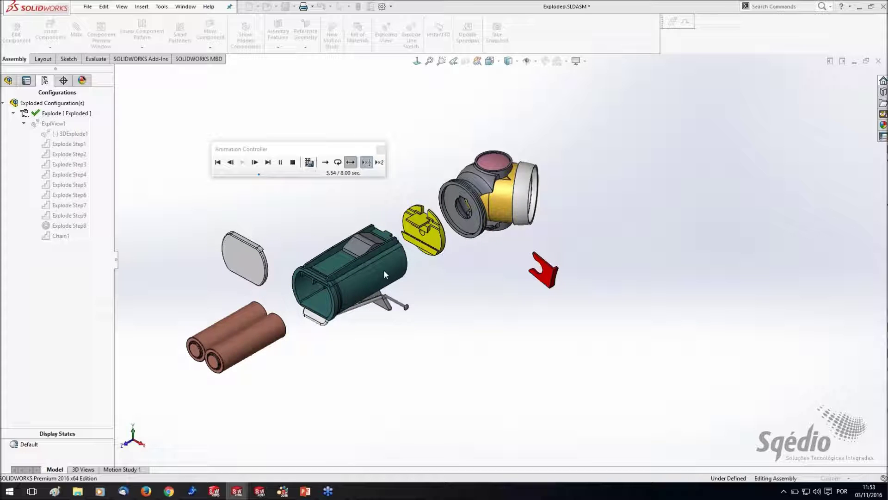
{"action": "left_click", "coordinate": [380, 149]}
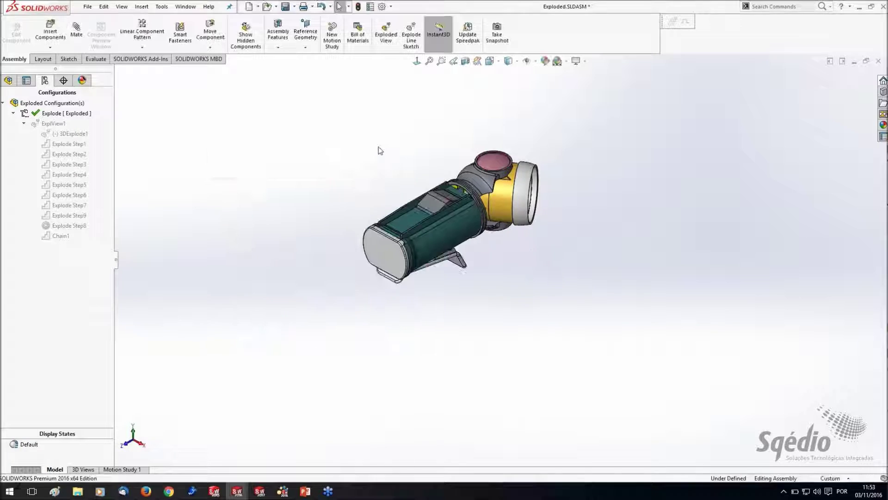
- Return to the drawing window of the Exploded assembly and move the exploded view slightly higher on Sheet1
{"action": "left_click", "coordinate": [186, 6]}
{"action": "left_click", "coordinate": [218, 116]}
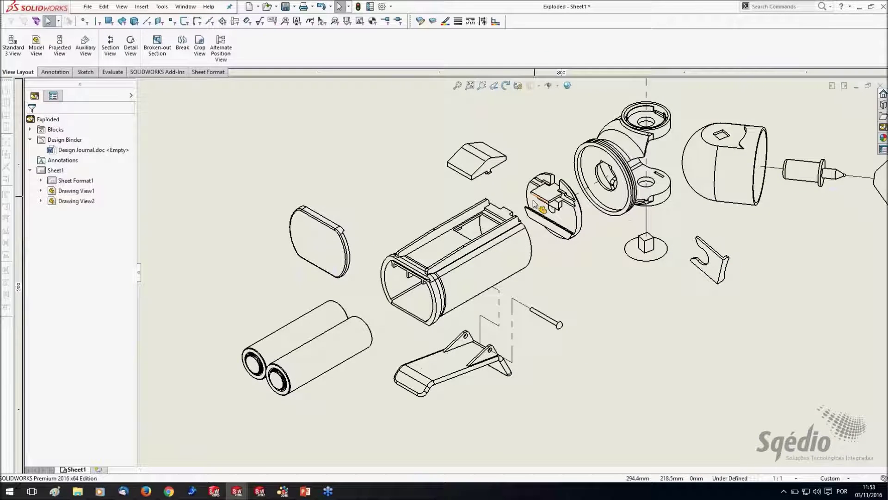
{"action": "left_click_drag", "start_coordinate": [781, 198], "coordinate": [774, 170]}
{"action": "scroll", "coordinate": [538, 256], "scroll_direction": "up", "scroll_amount": 2}
{"action": "scroll", "coordinate": [417, 266], "scroll_direction": "up", "scroll_amount": 3}
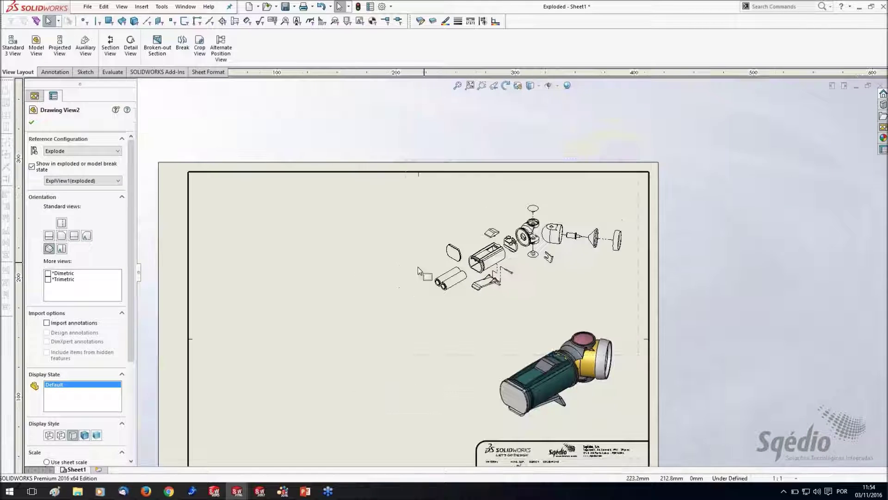
{"action": "scroll", "coordinate": [415, 324], "scroll_direction": "down", "scroll_amount": 2}
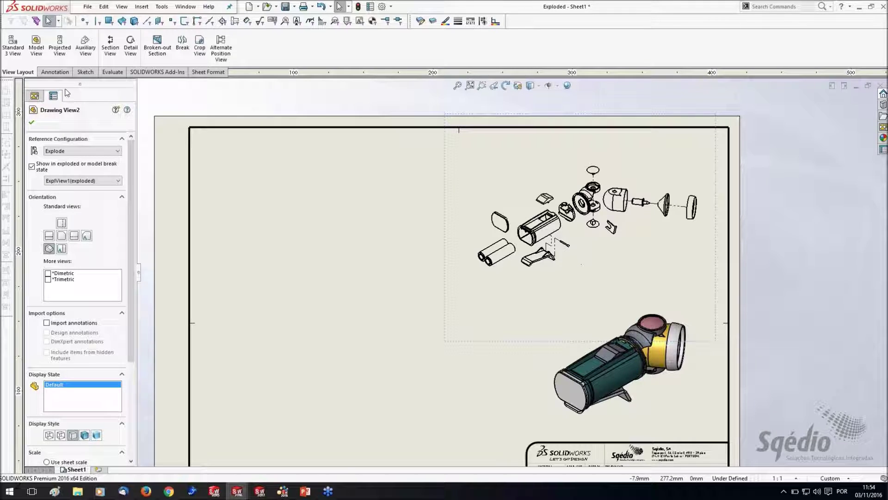
- Start a bill of materials for the exploded view using the bom-all table template
{"action": "left_click", "coordinate": [55, 72]}
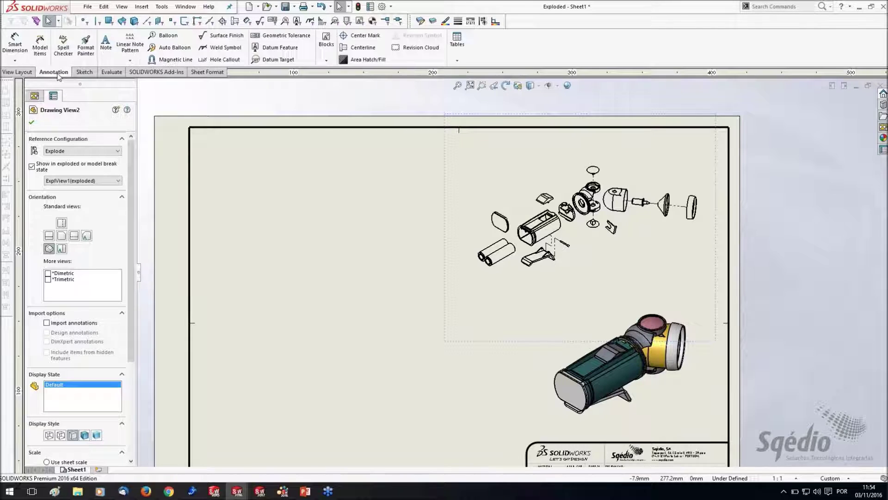
{"action": "left_click", "coordinate": [459, 46]}
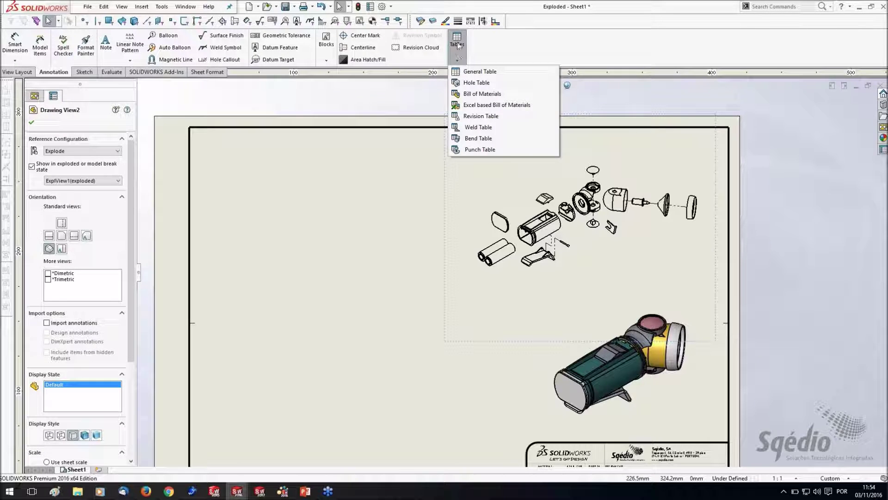
{"action": "left_click", "coordinate": [475, 94]}
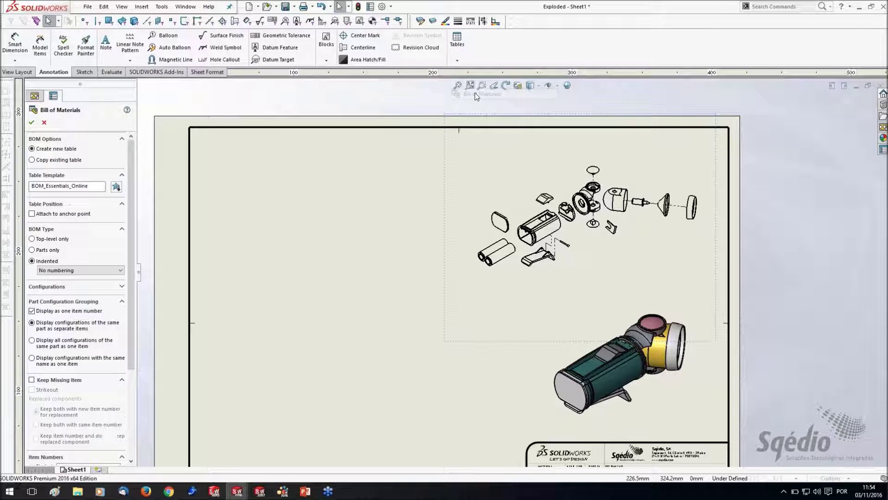
{"action": "left_click", "coordinate": [116, 187]}
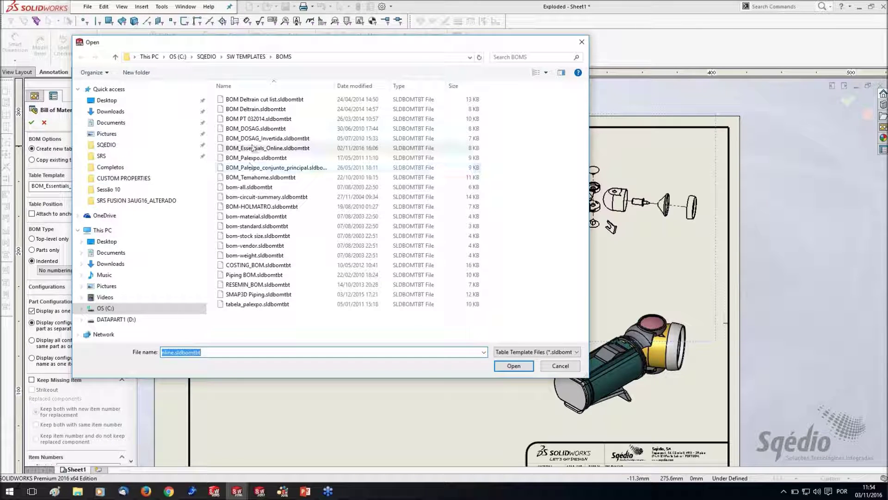
{"action": "left_click", "coordinate": [243, 187]}
{"action": "left_click", "coordinate": [513, 366]}
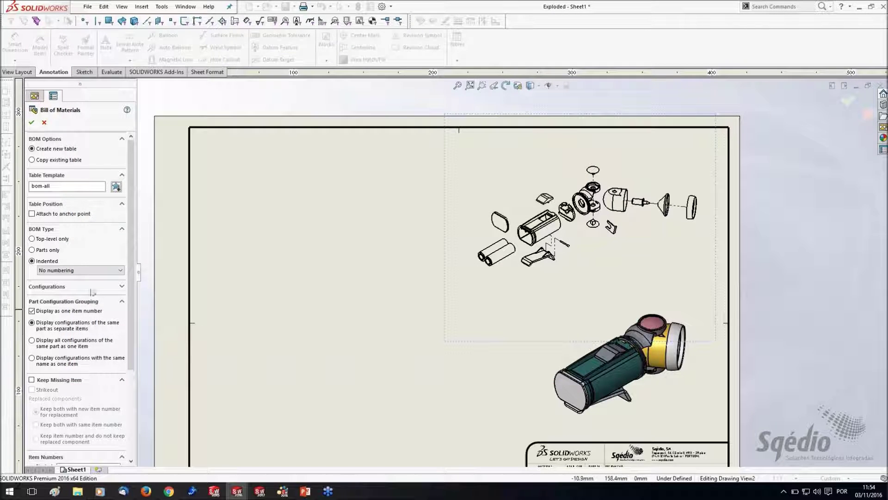
- Set the bill of materials type to top-level only and place the table at the upper-left corner of the sheet border
{"action": "left_click", "coordinate": [50, 239]}
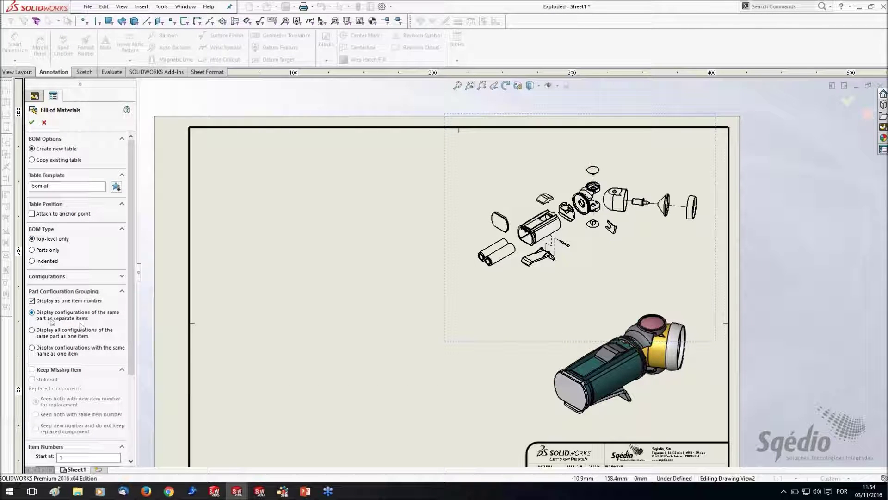
{"action": "left_click", "coordinate": [32, 122]}
{"action": "left_click", "coordinate": [194, 133]}
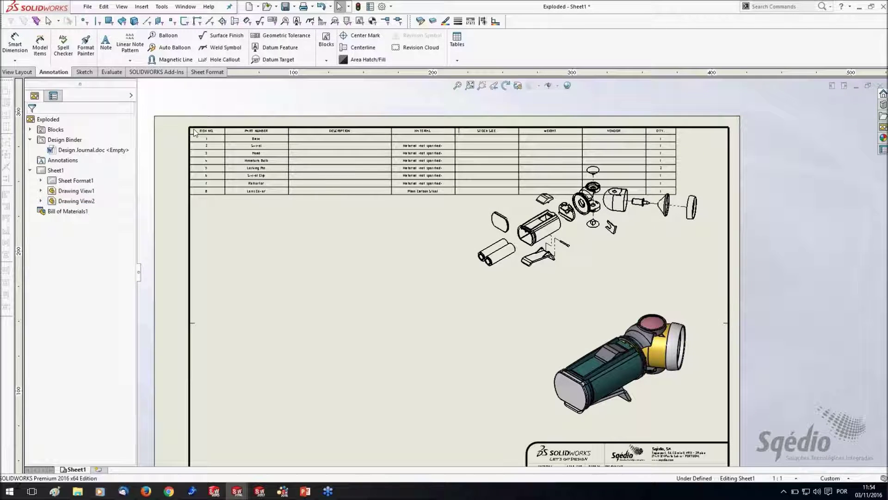
{"action": "scroll", "coordinate": [309, 174], "scroll_direction": "down", "scroll_amount": 1}
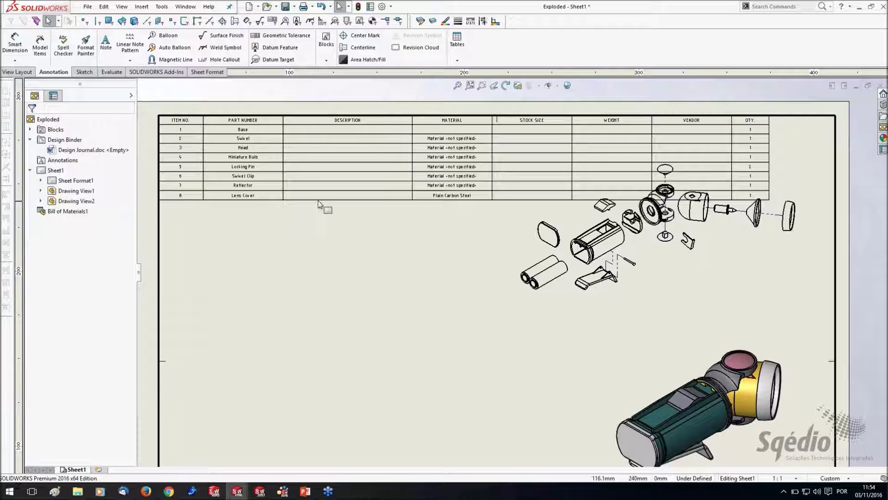
{"action": "scroll", "coordinate": [318, 204], "scroll_direction": "up", "scroll_amount": 1}
{"action": "scroll", "coordinate": [274, 137], "scroll_direction": "down", "scroll_amount": 3}
{"action": "left_click", "coordinate": [277, 207]}
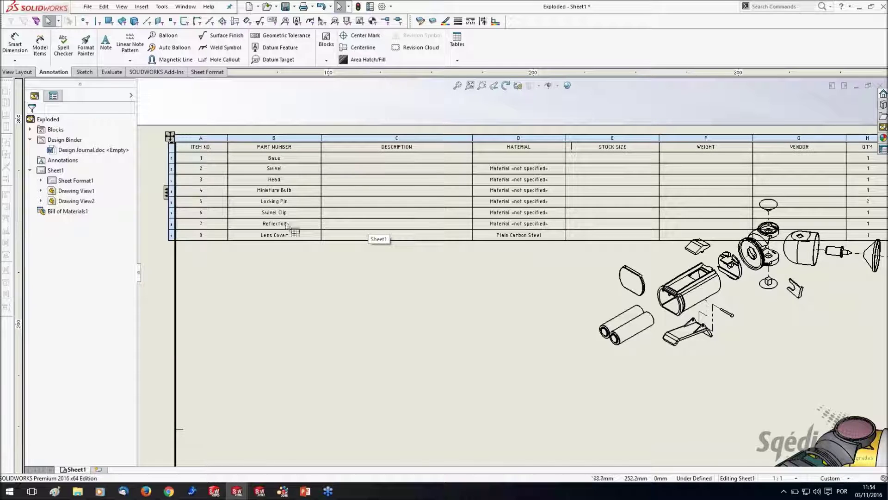
- Delete the DESCRIPTION column from the bill of materials
{"action": "key", "text": "Escape"}
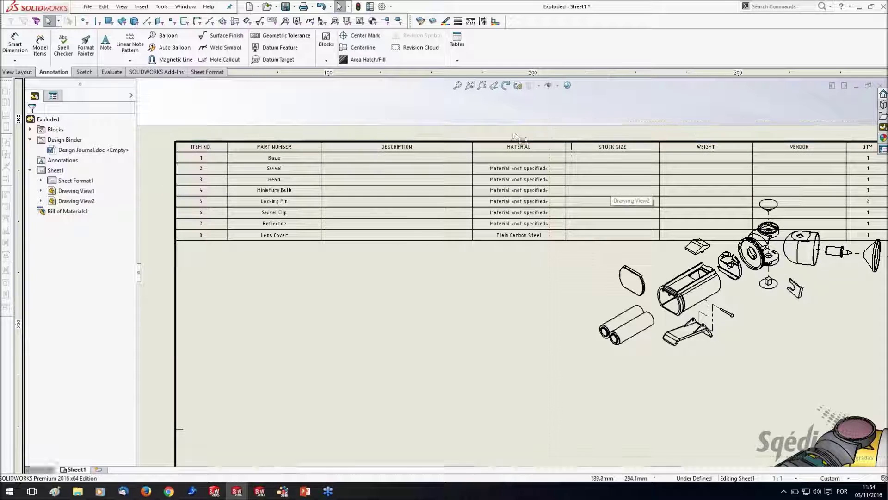
{"action": "left_click", "coordinate": [513, 139]}
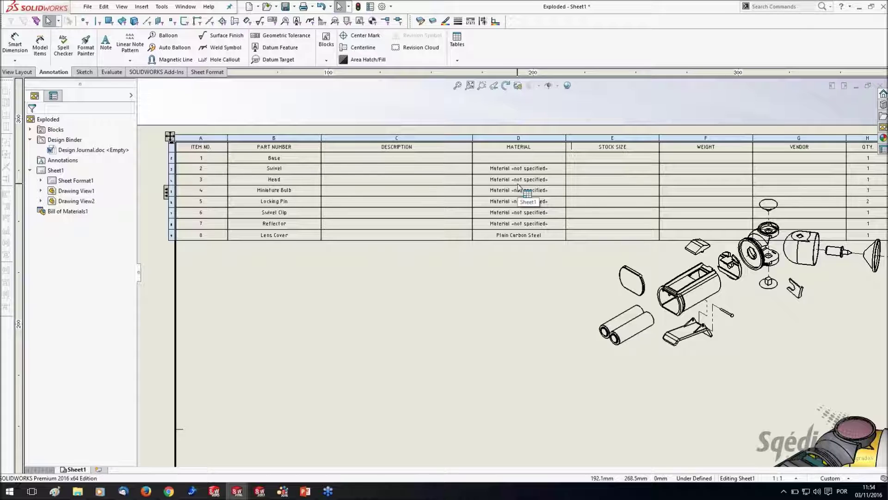
{"action": "key", "text": "Escape"}
{"action": "left_click", "coordinate": [393, 141]}
{"action": "right_click", "coordinate": [393, 137]}
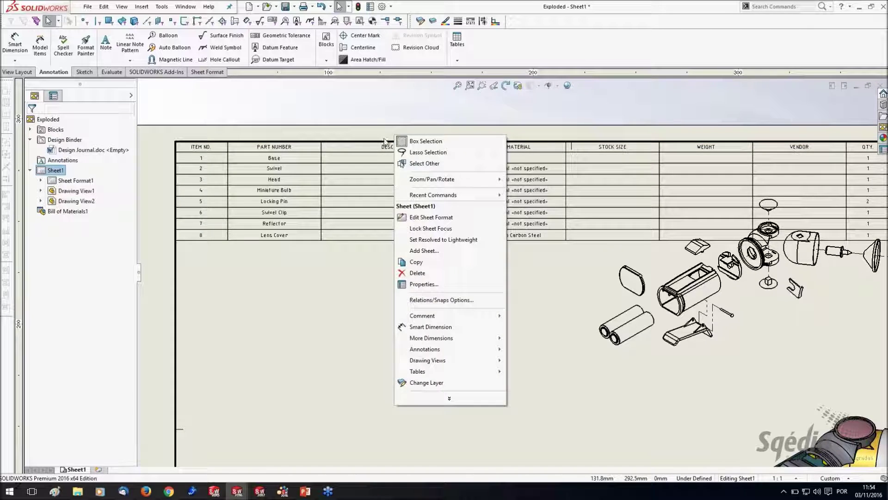
{"action": "left_click", "coordinate": [394, 137]}
{"action": "right_click", "coordinate": [384, 138]}
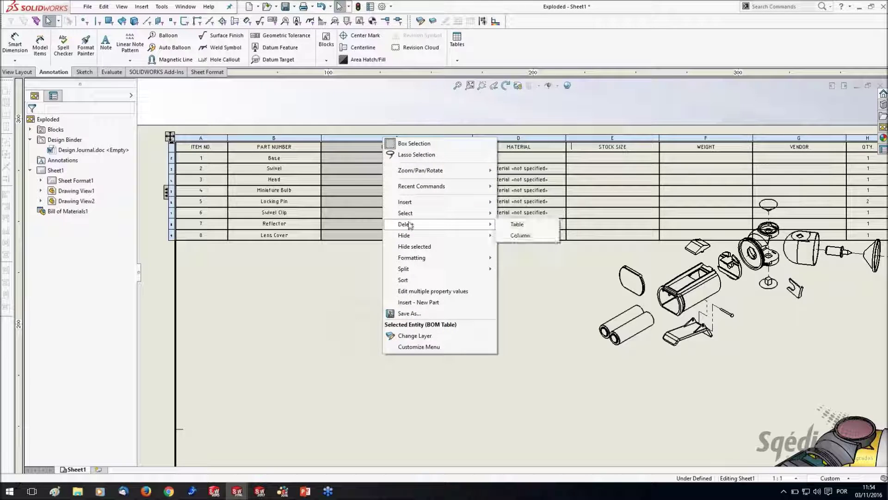
{"action": "left_click", "coordinate": [520, 235]}
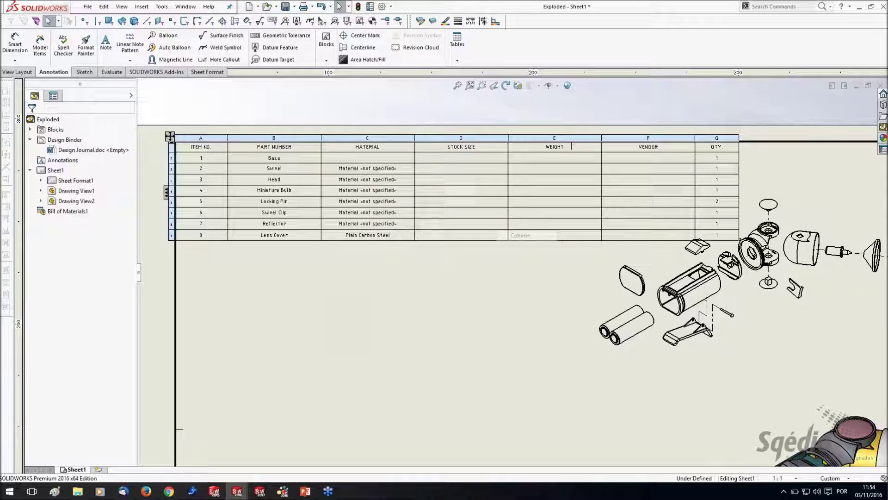
- Delete the STOCK SIZE, WEIGHT and VENDOR columns from the bill of materials
{"action": "left_click", "coordinate": [463, 137]}
{"action": "key", "text": "Delete"}
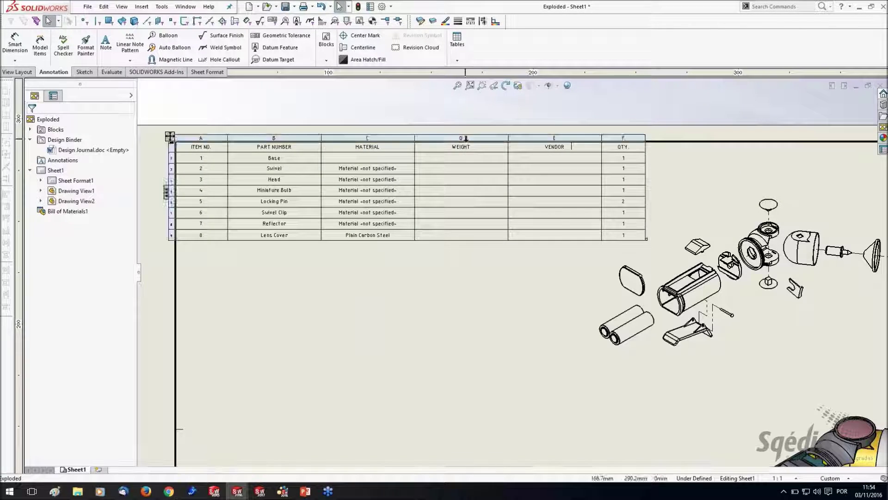
{"action": "left_click", "coordinate": [466, 137]}
{"action": "key", "text": "Delete"}
{"action": "left_click", "coordinate": [466, 137]}
{"action": "key", "text": "Delete"}
- Change the PART NUMBER column to a custom property column that uses the designacao_01 property
{"action": "scroll", "coordinate": [341, 218], "scroll_direction": "down", "scroll_amount": 1}
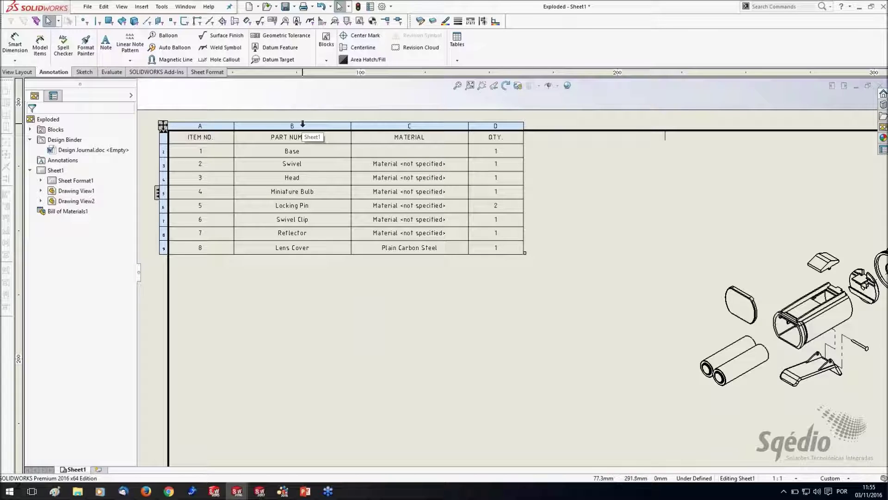
{"action": "left_click", "coordinate": [294, 124]}
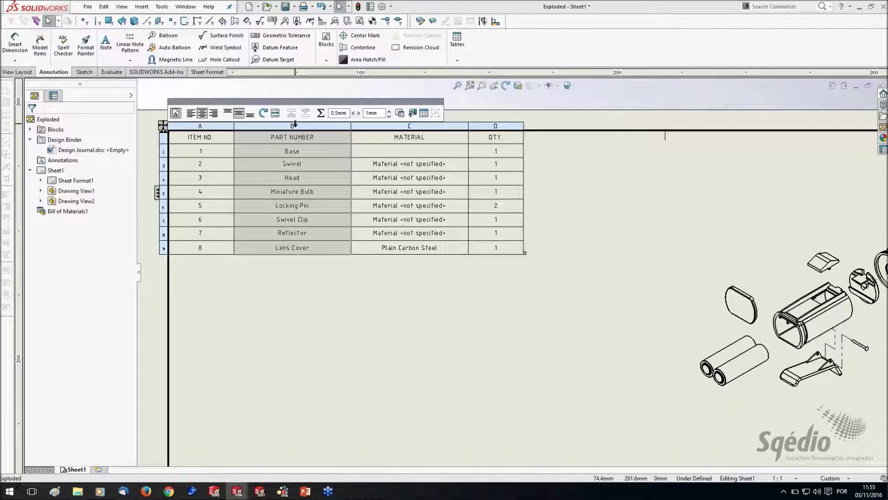
{"action": "left_click", "coordinate": [296, 124]}
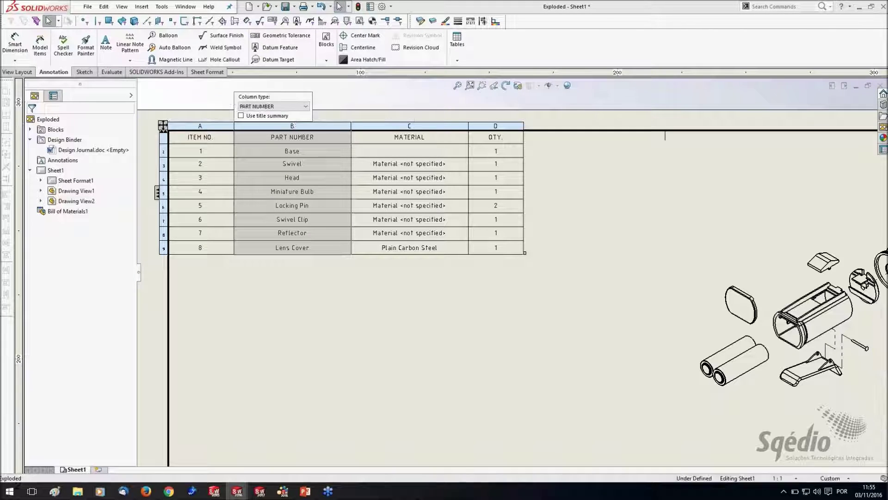
{"action": "left_click", "coordinate": [298, 107]}
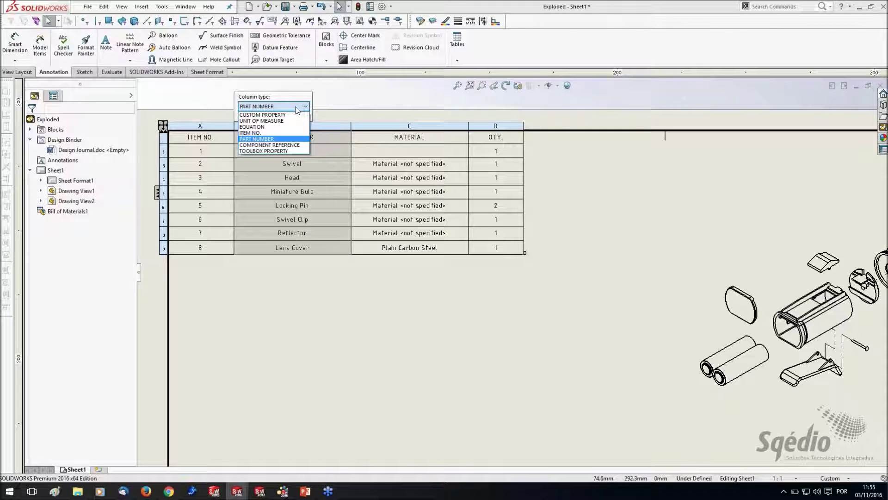
{"action": "left_click", "coordinate": [264, 115]}
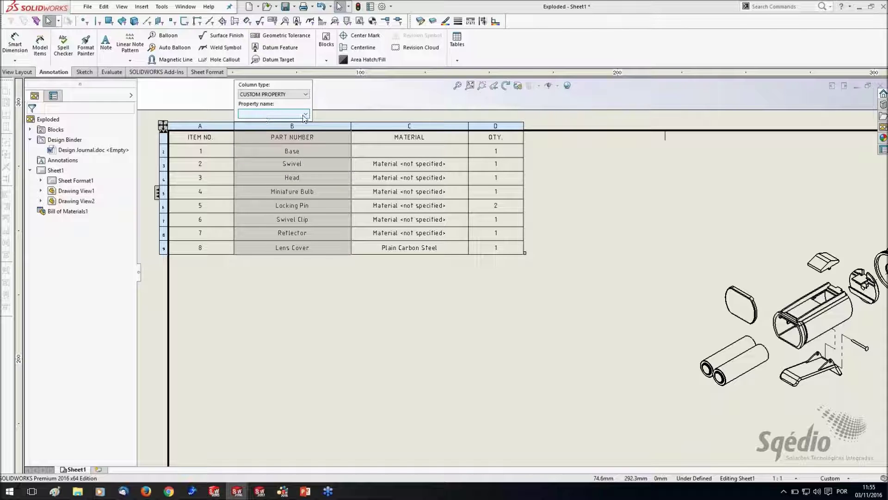
{"action": "left_click", "coordinate": [273, 113]}
{"action": "left_click", "coordinate": [268, 152]}
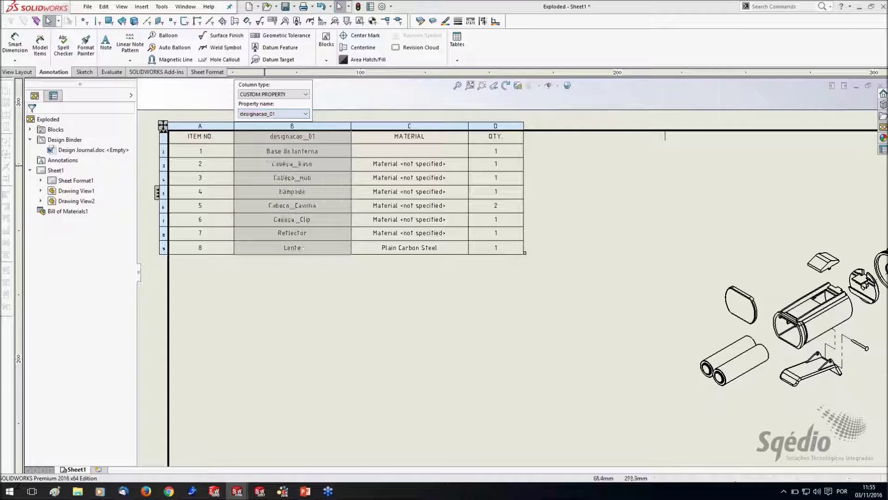
{"action": "left_click", "coordinate": [311, 293]}
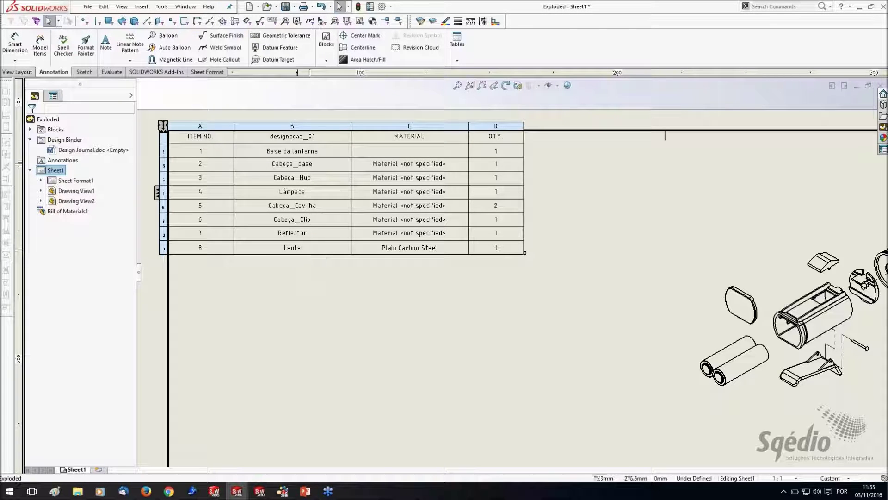
- Expand Drawing View1 and its Exploded assembly in the design tree, and widen the tree to read the component names
{"action": "scroll", "coordinate": [506, 263], "scroll_direction": "up", "scroll_amount": 3}
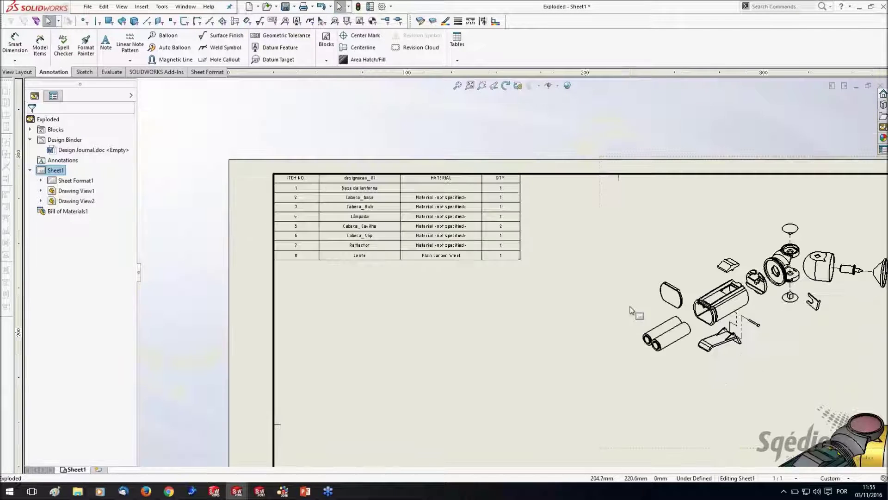
{"action": "scroll", "coordinate": [307, 185], "scroll_direction": "down", "scroll_amount": 3}
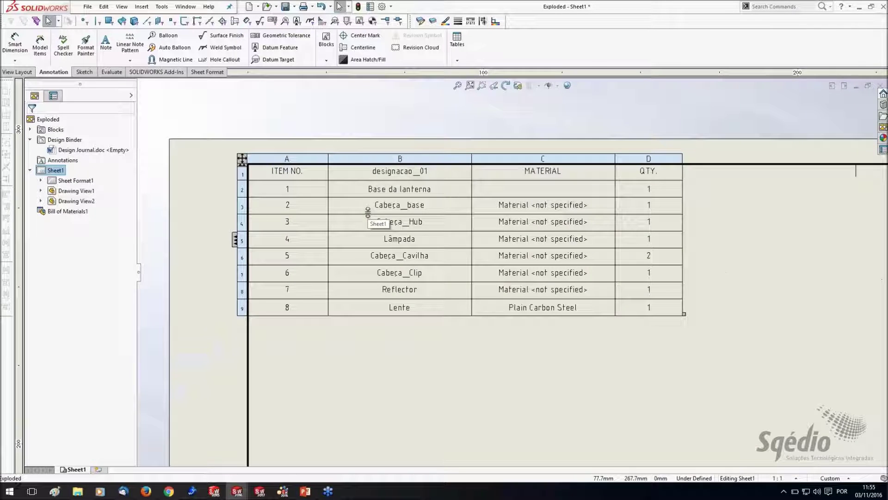
{"action": "left_click", "coordinate": [41, 191]}
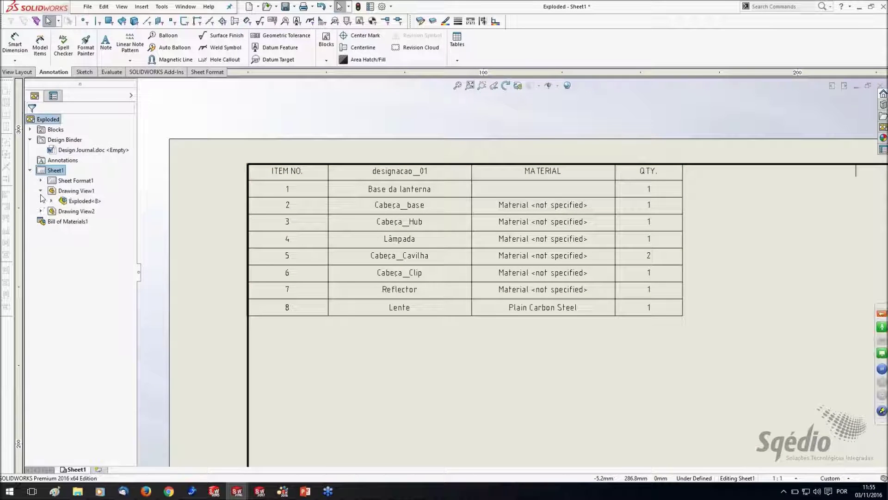
{"action": "left_click", "coordinate": [51, 200]}
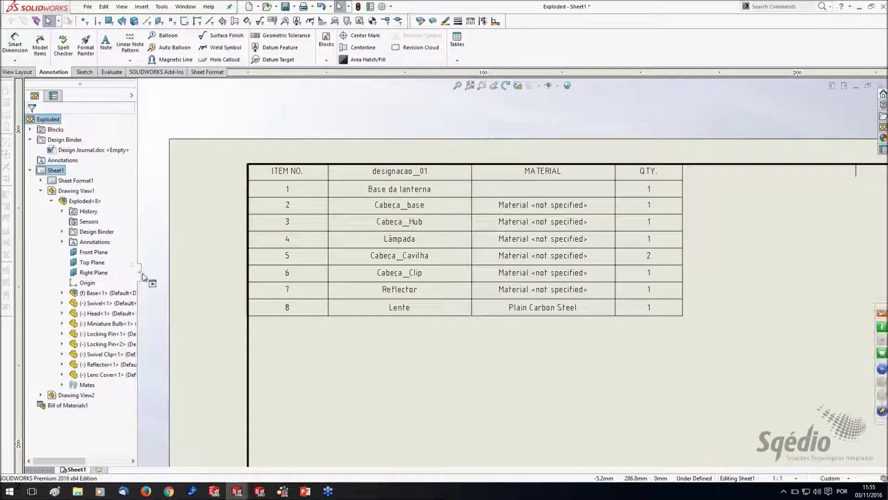
{"action": "left_click_drag", "start_coordinate": [138, 272], "coordinate": [162, 279]}
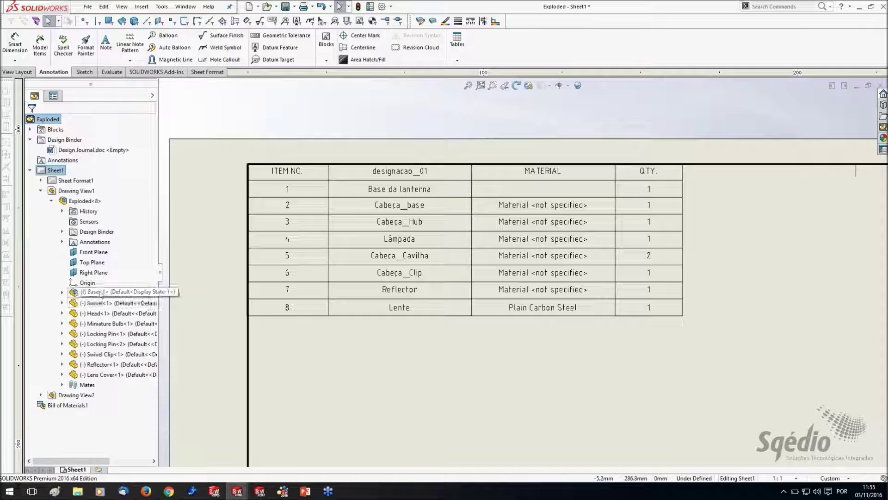
- Examine the assembly components listed under Drawing View1, including the parts inside the Base subassembly
{"action": "left_click", "coordinate": [100, 293]}
{"action": "left_click", "coordinate": [103, 304]}
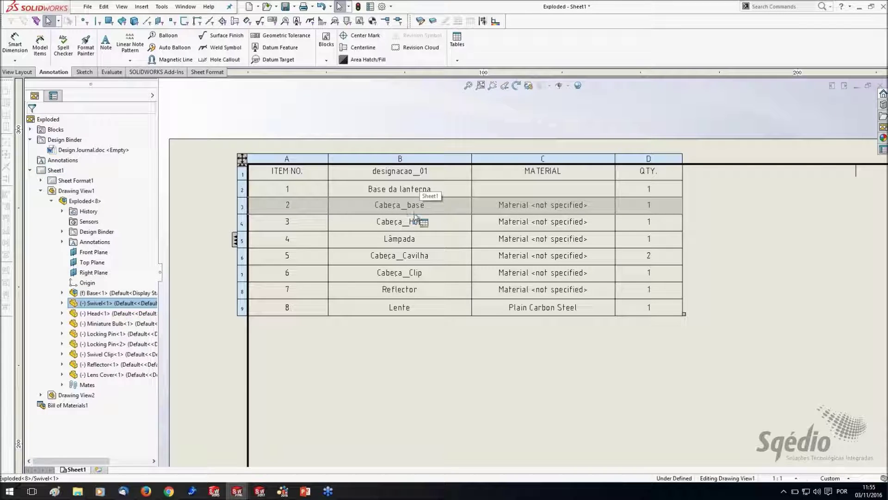
{"action": "left_click", "coordinate": [99, 313]}
{"action": "left_click", "coordinate": [105, 324]}
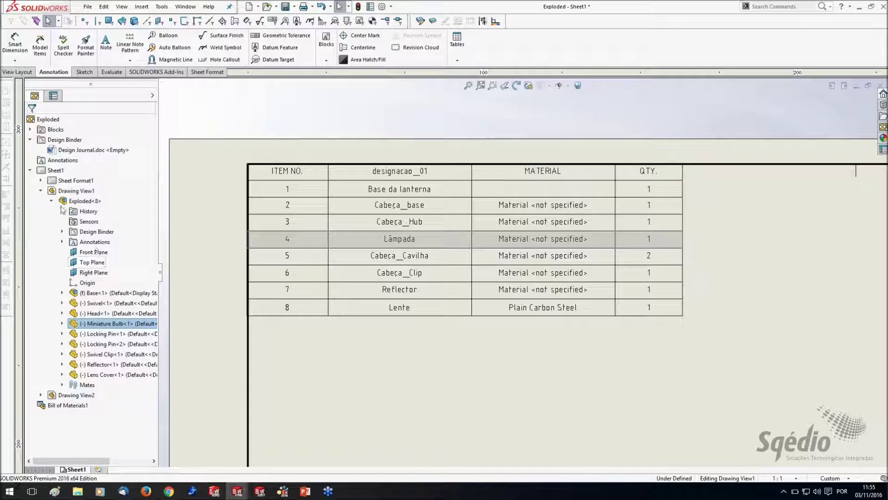
{"action": "left_click", "coordinate": [62, 293]}
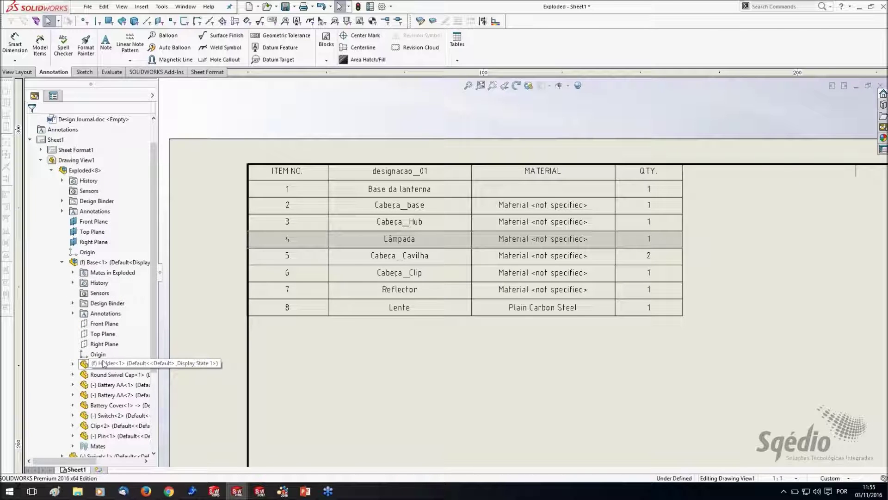
{"action": "left_click", "coordinate": [111, 385]}
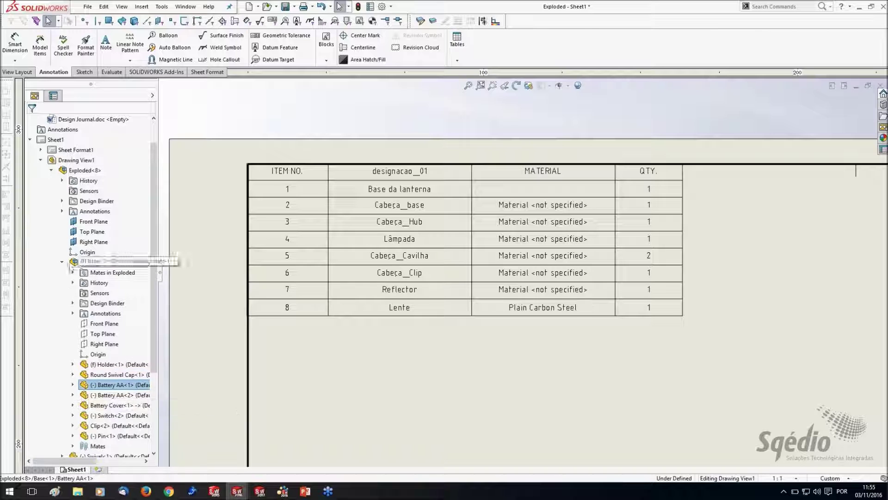
{"action": "left_click", "coordinate": [61, 262]}
{"action": "left_click", "coordinate": [51, 201]}
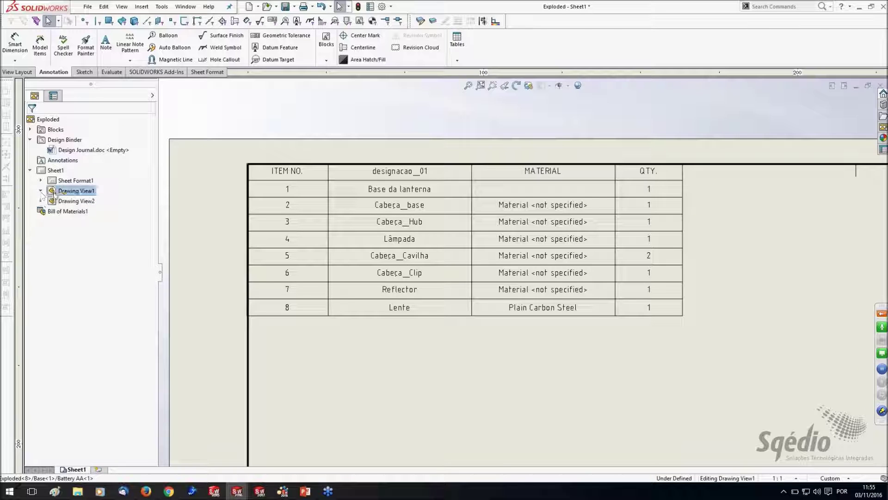
- Review the bill of materials' type and numbering settings and compare them with the components under Drawing View1
{"action": "left_click", "coordinate": [283, 204]}
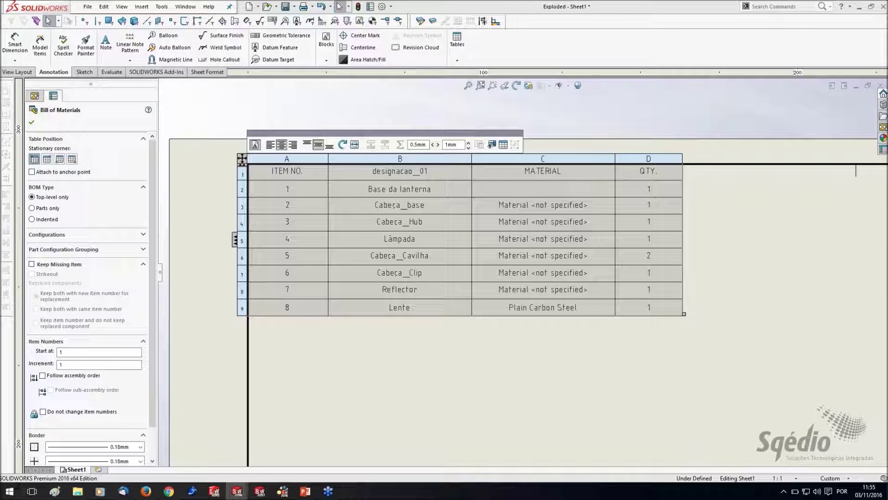
{"action": "scroll", "coordinate": [157, 239], "scroll_direction": "down", "scroll_amount": 2}
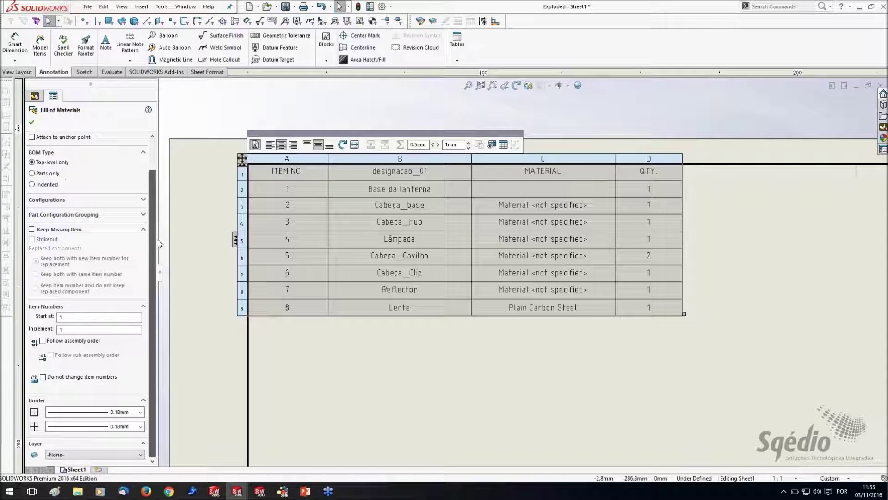
{"action": "scroll", "coordinate": [152, 209], "scroll_direction": "up", "scroll_amount": 2}
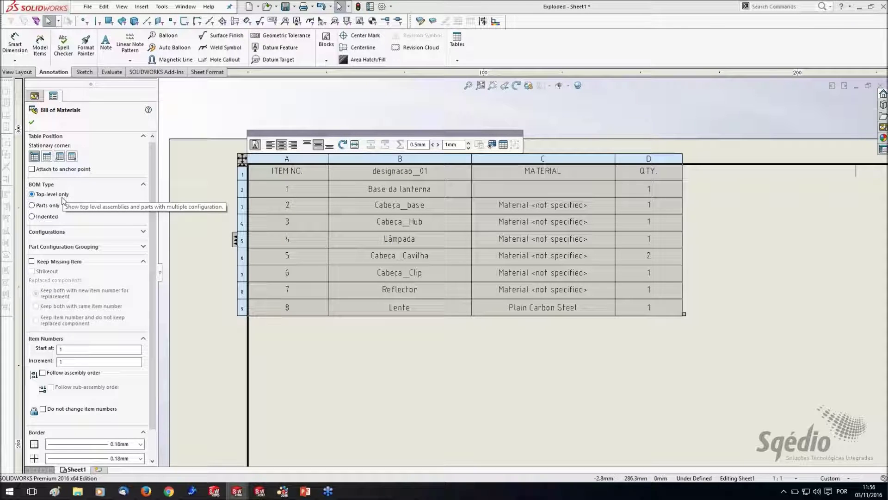
{"action": "left_click", "coordinate": [35, 95]}
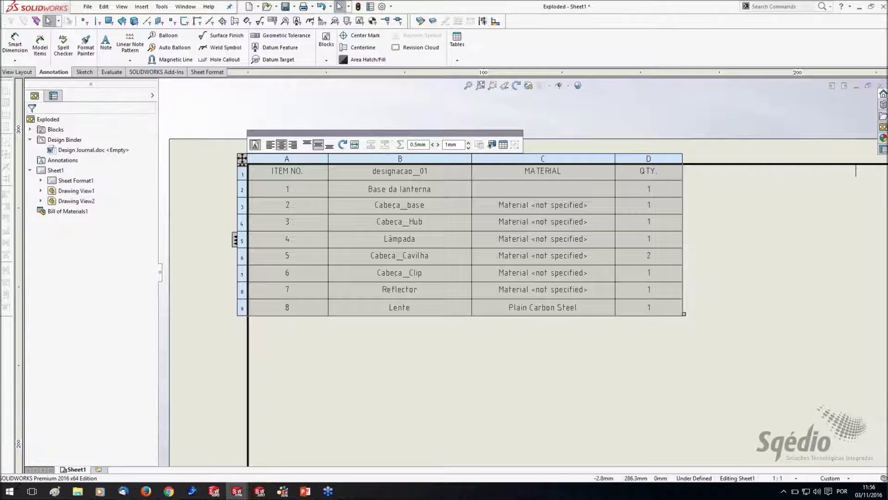
{"action": "left_click", "coordinate": [41, 191]}
{"action": "left_click", "coordinate": [51, 201]}
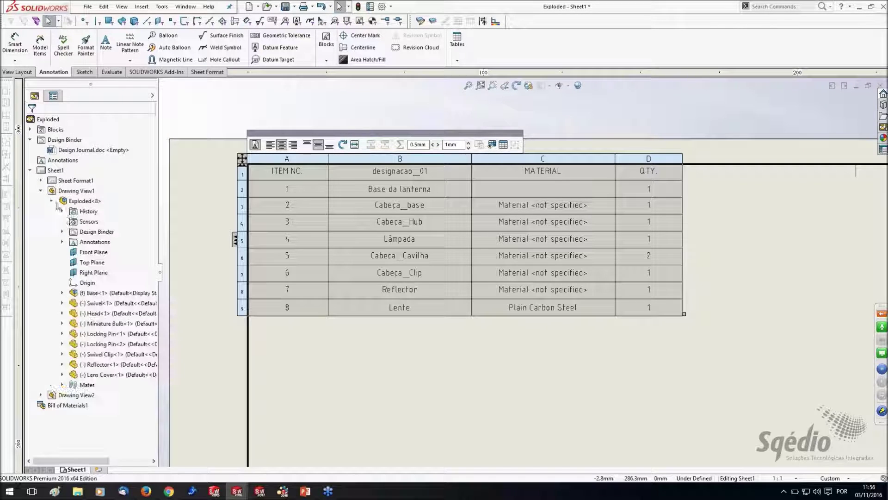
{"action": "left_click", "coordinate": [95, 314]}
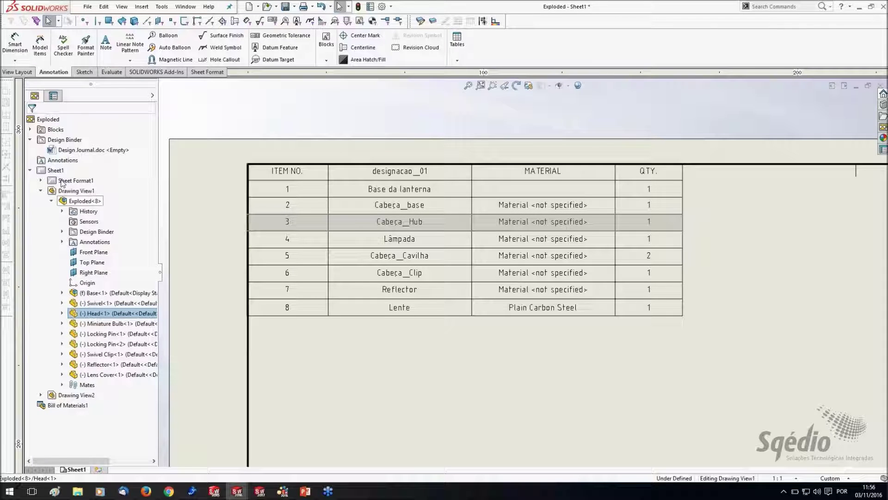
- Set the bill of materials type to Parts only
{"action": "left_click", "coordinate": [53, 96]}
{"action": "left_click", "coordinate": [241, 158]}
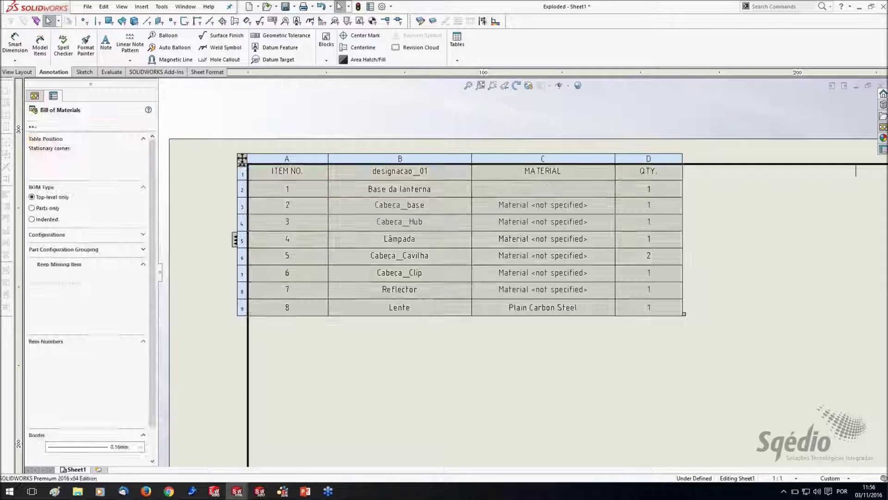
{"action": "left_click", "coordinate": [33, 208]}
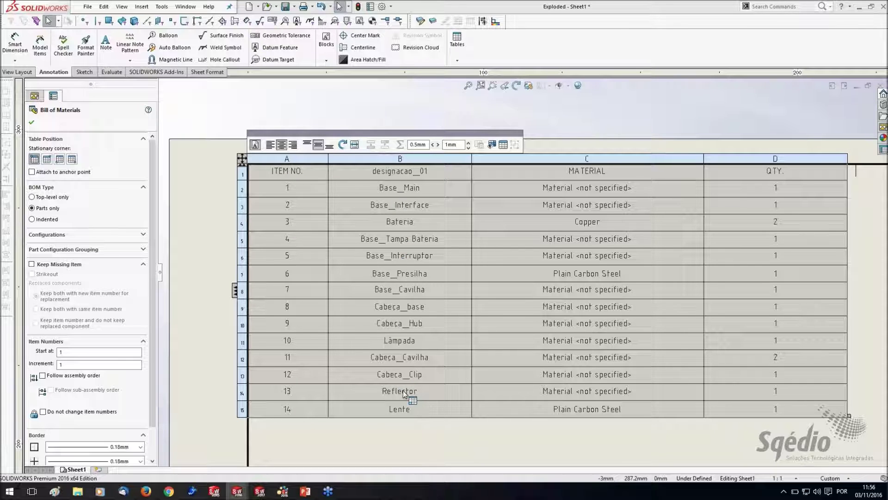
- Set the bill of materials type to Indented with Detailed numbering
{"action": "left_click", "coordinate": [36, 221]}
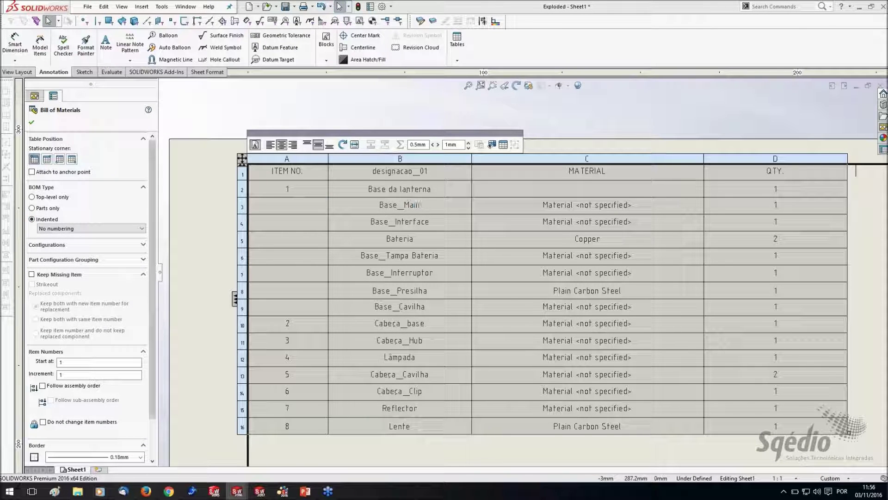
{"action": "left_click", "coordinate": [116, 228]}
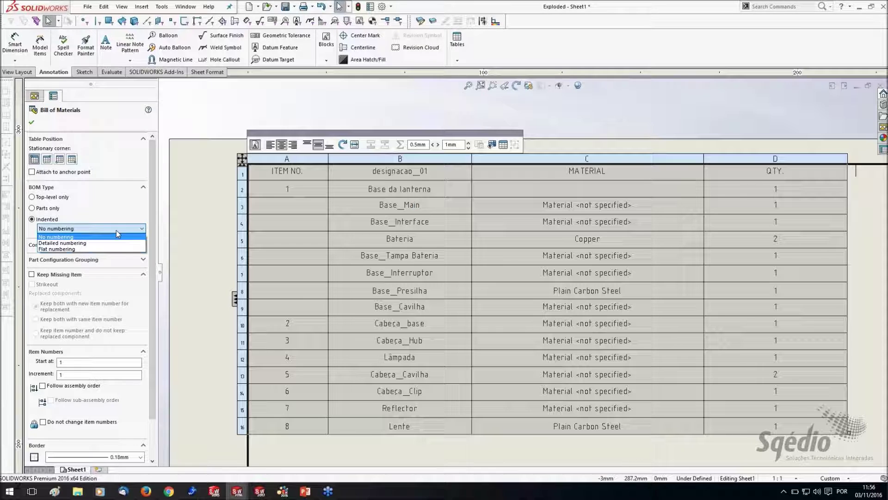
{"action": "left_click", "coordinate": [54, 249]}
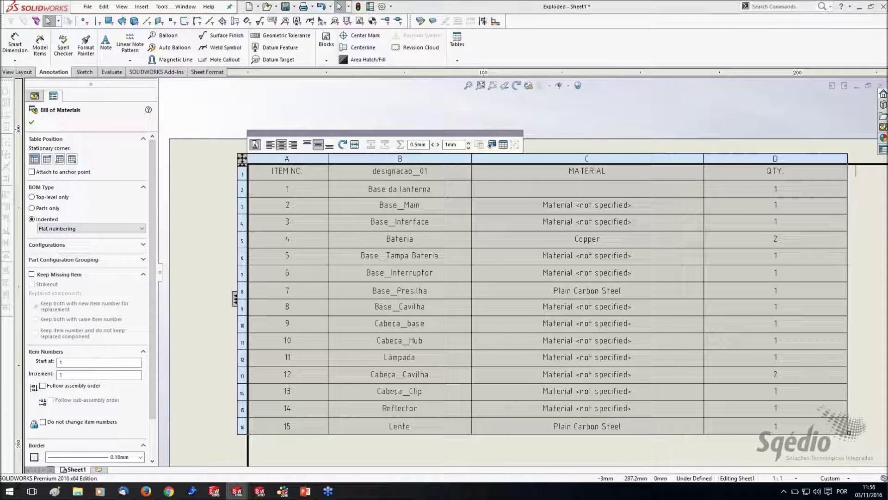
{"action": "left_click", "coordinate": [100, 229]}
{"action": "left_click", "coordinate": [93, 242]}
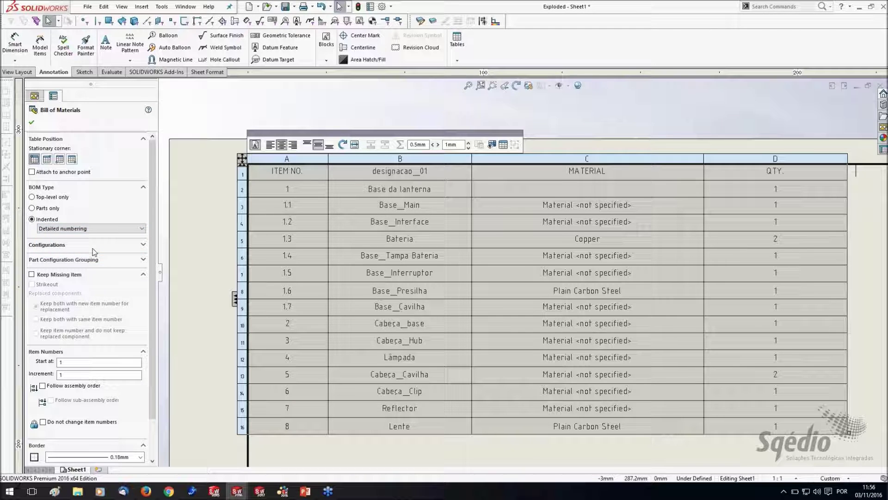
- Rename the designacao_01 column header in the bill of materials as DESCRIÇÃO
{"action": "left_click", "coordinate": [405, 191]}
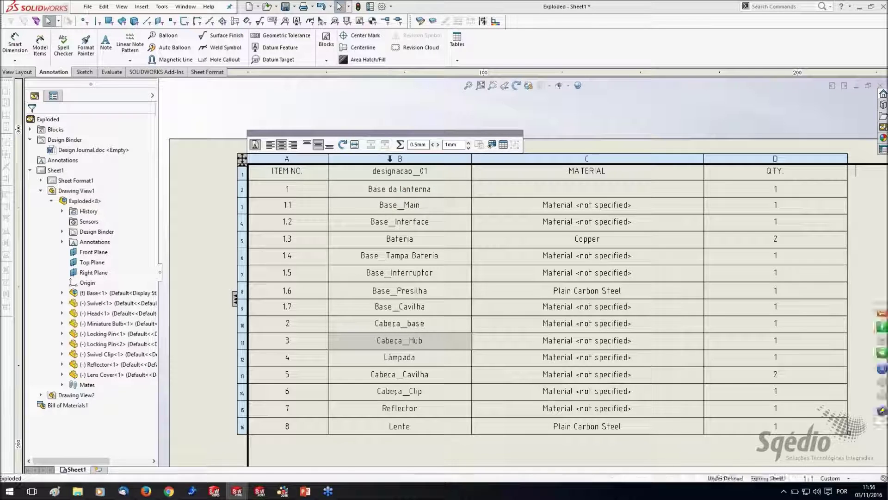
{"action": "left_click", "coordinate": [390, 158]}
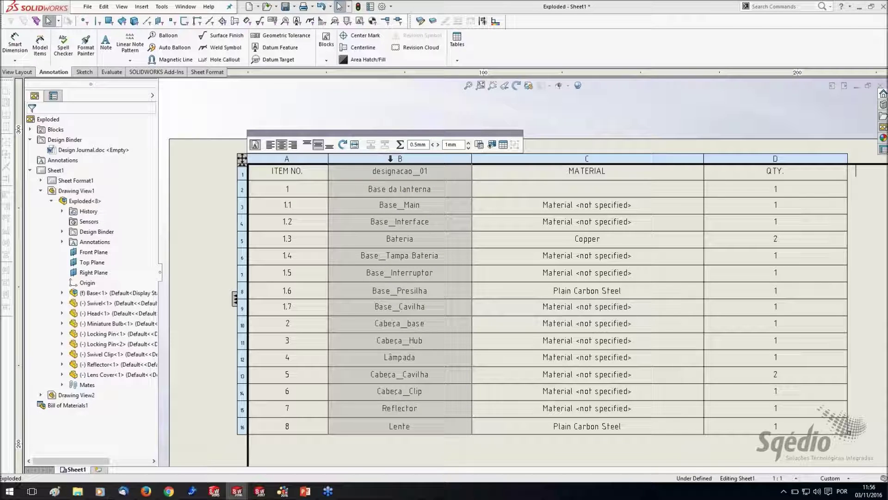
{"action": "double_click", "coordinate": [388, 158]}
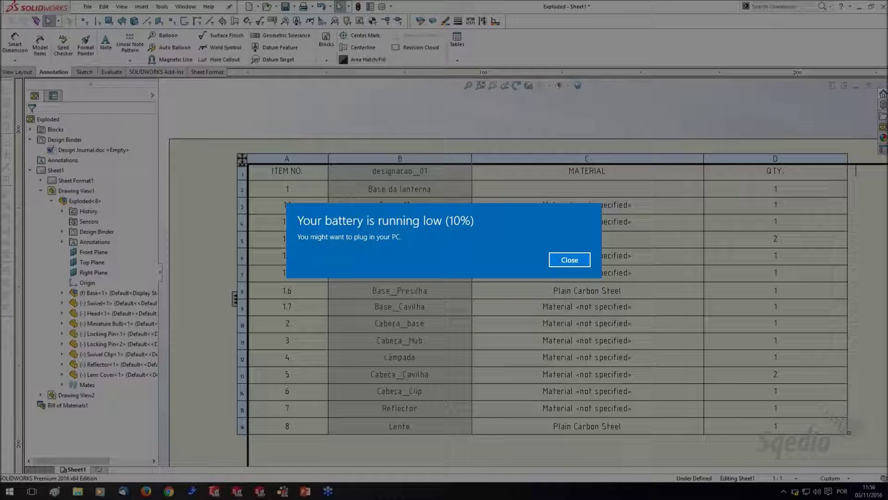
{"action": "left_click", "coordinate": [569, 259]}
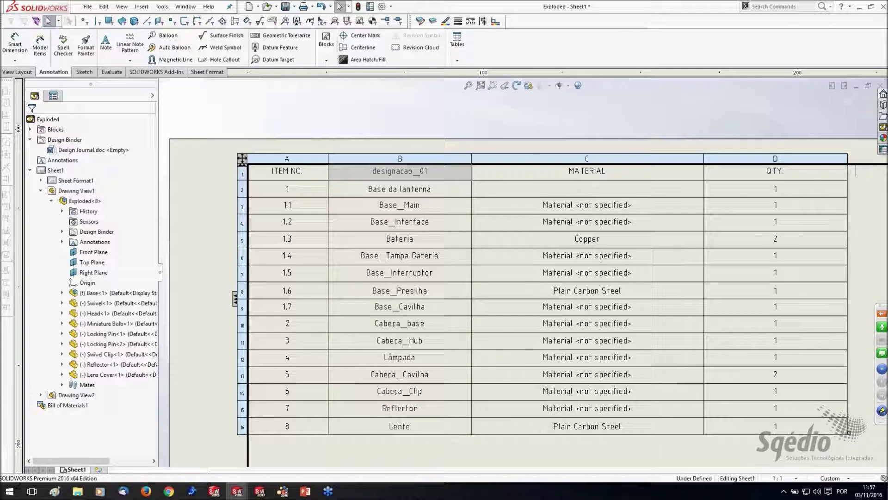
{"action": "double_click", "coordinate": [429, 178]}
{"action": "left_click_drag", "start_coordinate": [428, 178], "coordinate": [350, 186]}
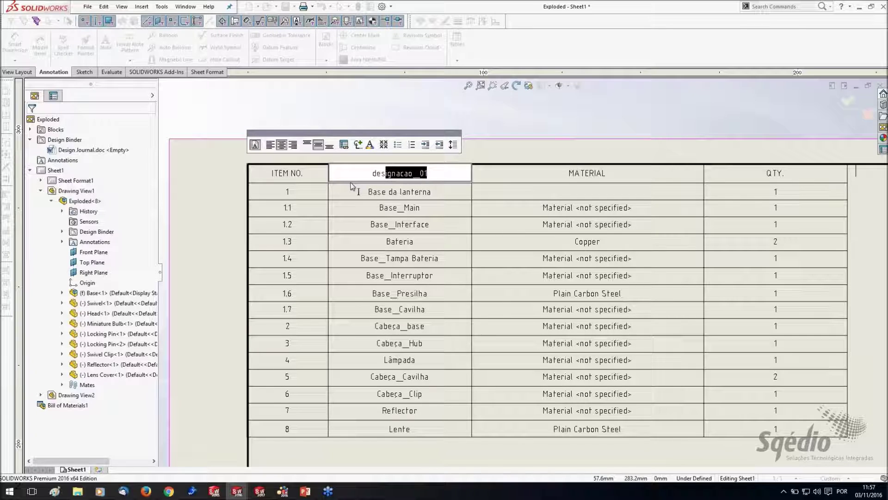
{"action": "type", "text": "gnacao"}
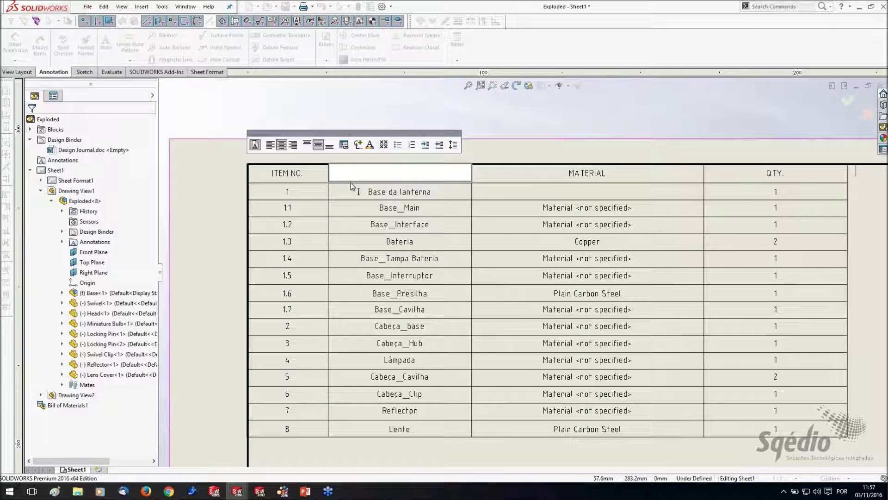
{"action": "type", "text": "ÇÃO"}
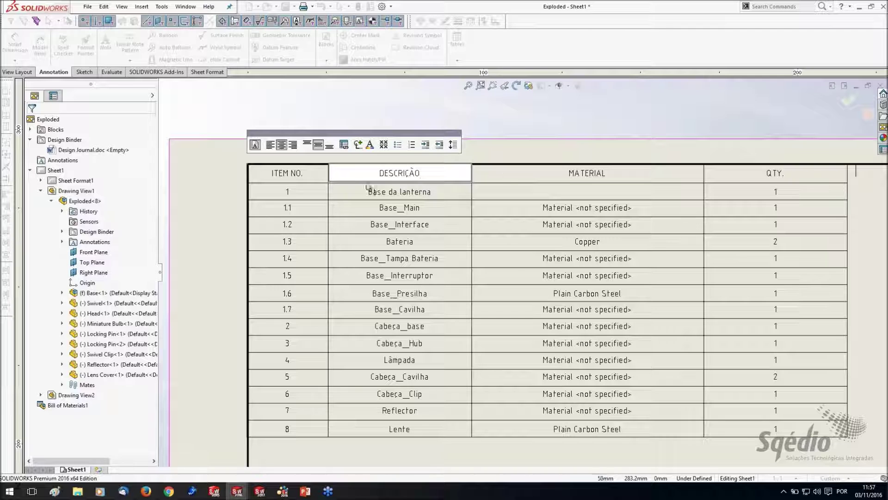
{"action": "left_click", "coordinate": [508, 179]}
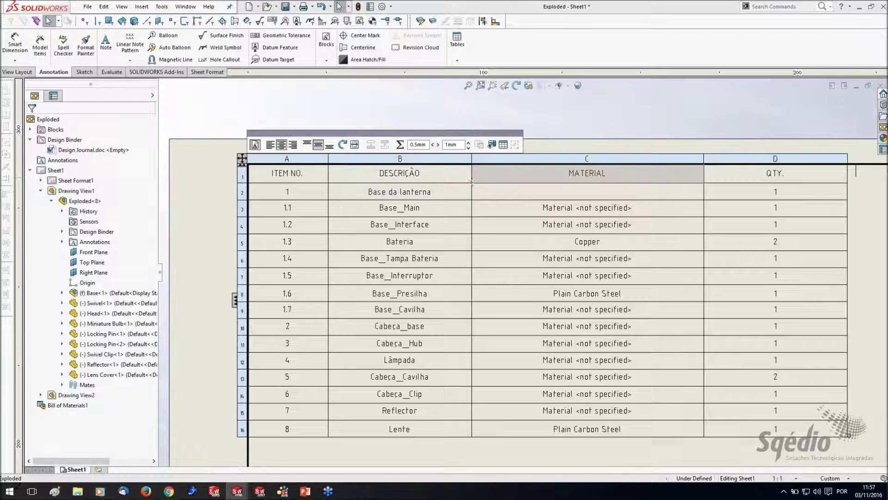
- Check the DESCRIÇÃO column's linked property, and link the MATERIAL column to the custom property codigo
{"action": "left_click", "coordinate": [413, 175]}
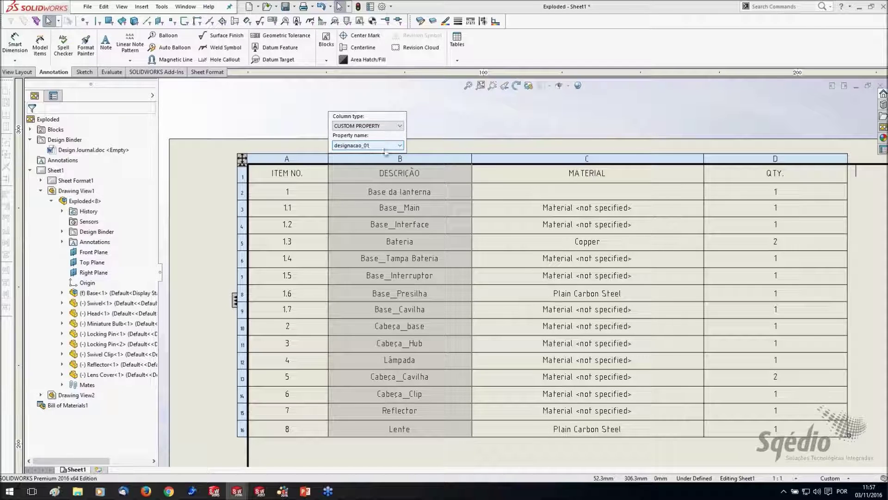
{"action": "double_click", "coordinate": [585, 158]}
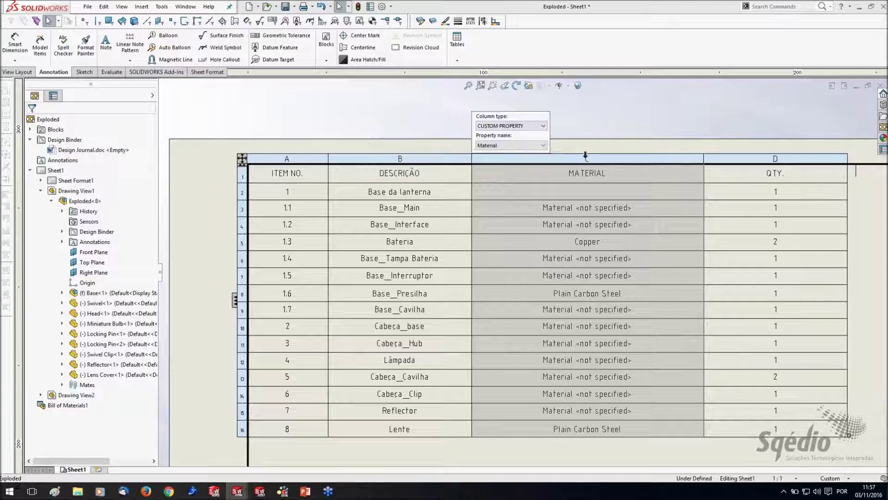
{"action": "left_click", "coordinate": [518, 146]}
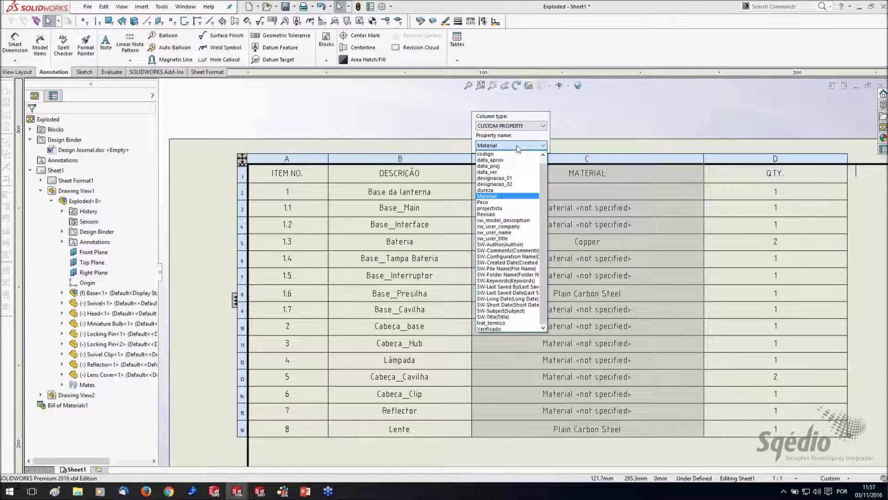
{"action": "left_click", "coordinate": [508, 196]}
- Rename the codigo column header as CÓDIGO
{"action": "double_click", "coordinate": [587, 173]}
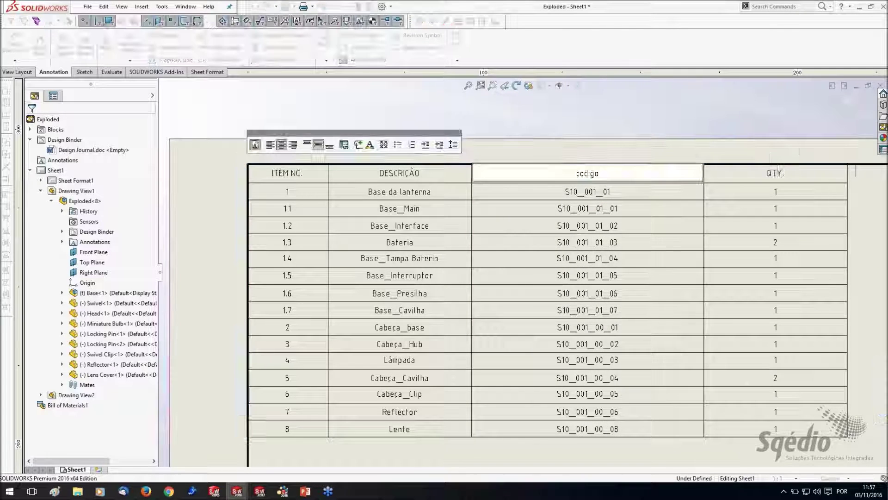
{"action": "key", "text": "BackSpace"}
{"action": "key", "text": "BackSpace"}
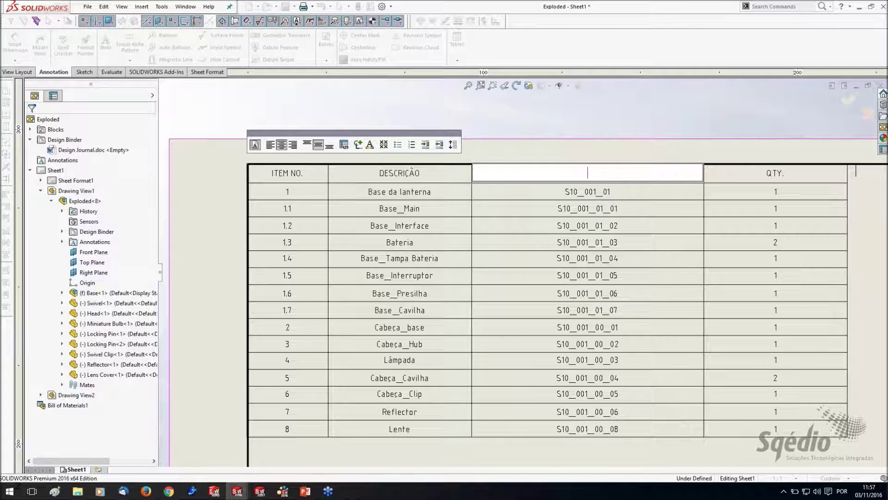
{"action": "type", "text": "C"}
{"action": "left_click", "coordinate": [624, 132]}
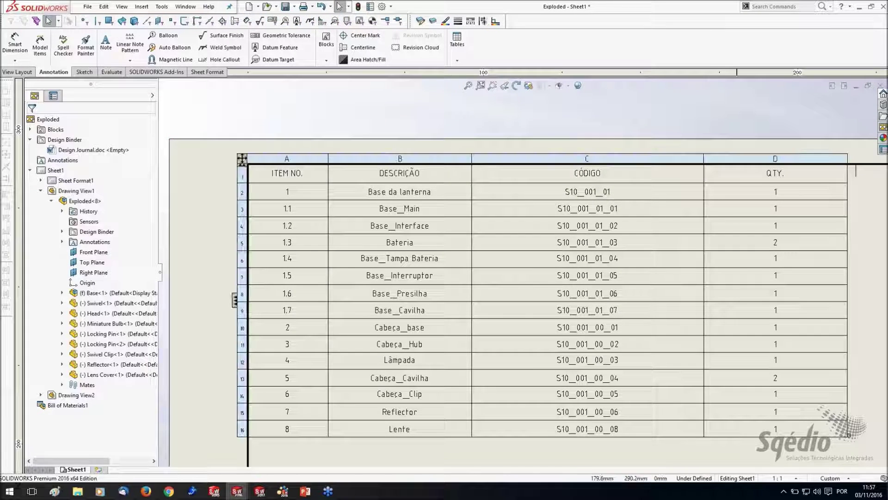
- Rename the quantity column header as QTD. and the item number column header as NÚM
{"action": "left_click", "coordinate": [780, 179]}
{"action": "double_click", "coordinate": [780, 181]}
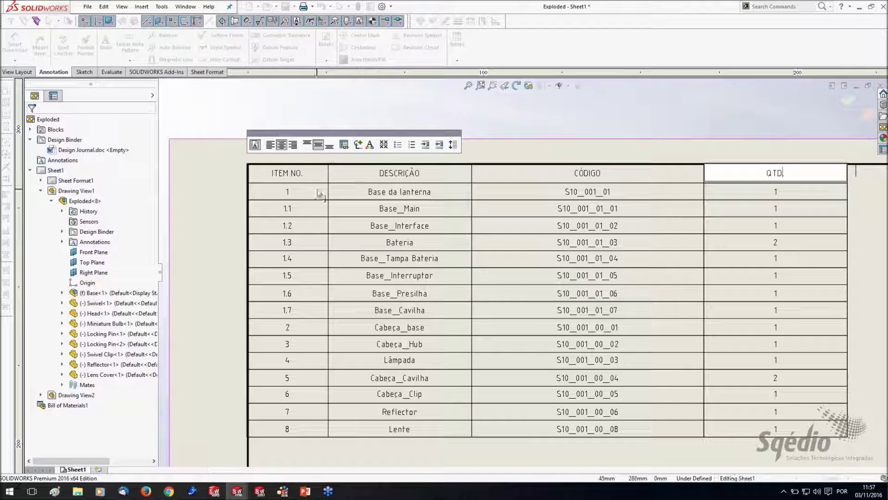
{"action": "left_click", "coordinate": [306, 176]}
{"action": "double_click", "coordinate": [306, 180]}
{"action": "key", "text": "BackSpace"}
{"action": "key", "text": "BackSpace"}
{"action": "key", "text": "BackSpace"}
{"action": "key", "text": "BackSpace"}
{"action": "key", "text": "BackSpace"}
{"action": "key", "text": "BackSpace"}
{"action": "key", "text": "BackSpace"}
{"action": "key", "text": "BackSpace"}
{"action": "type", "text": "NÚM."}
{"action": "left_click", "coordinate": [567, 187]}
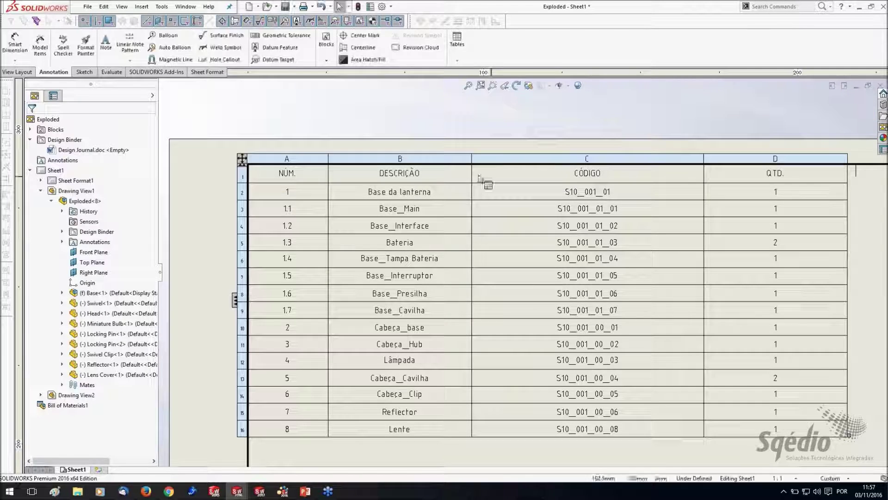
- Narrow the DESCRIÇÃO and CÓDIGO columns to fit their contents more closely
{"action": "left_click_drag", "start_coordinate": [469, 160], "coordinate": [425, 160]}
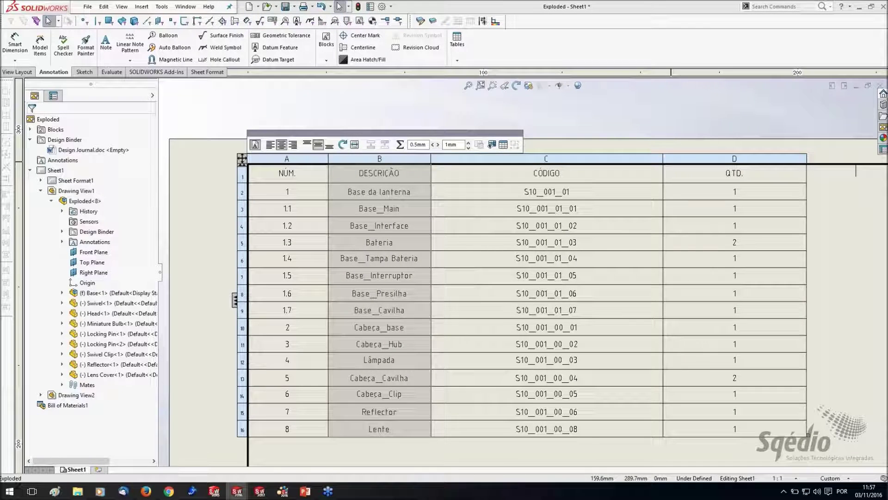
{"action": "left_click_drag", "start_coordinate": [664, 161], "coordinate": [554, 160]}
{"action": "left_click", "coordinate": [708, 328]}
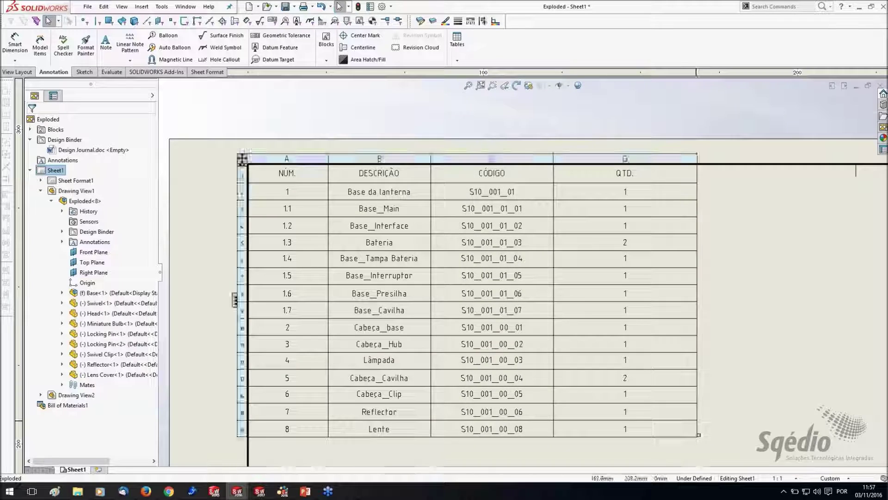
- Narrow the QTD. column and resize the whole bill of materials to a more compact size that keeps its text readable
{"action": "left_click_drag", "start_coordinate": [696, 318], "coordinate": [632, 315]}
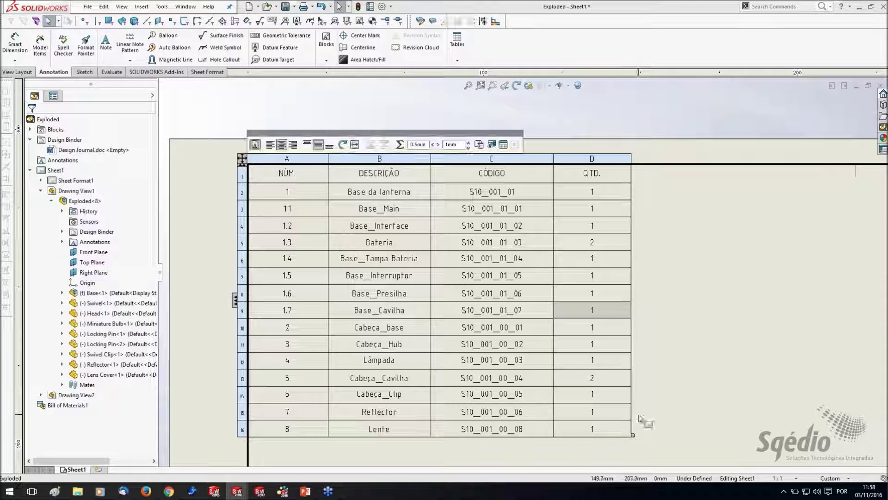
{"action": "mouse_move", "coordinate": [633, 437]}
{"action": "left_mouse_down"}
{"action": "mouse_move", "coordinate": [666, 384]}
{"action": "mouse_move", "coordinate": [661, 375]}
{"action": "mouse_move", "coordinate": [492, 375]}
{"action": "left_mouse_up"}
{"action": "scroll", "coordinate": [525, 311], "scroll_direction": "up", "scroll_amount": 2}
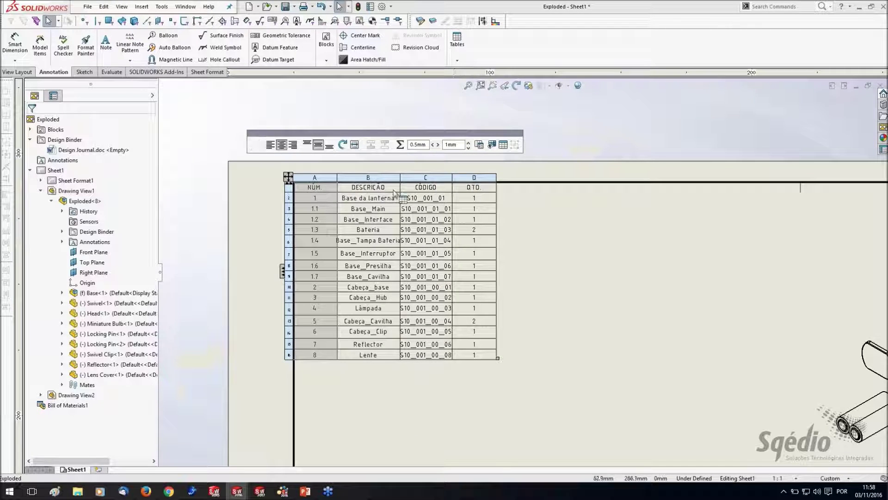
{"action": "left_click_drag", "start_coordinate": [497, 359], "coordinate": [561, 362]}
{"action": "left_click", "coordinate": [420, 234]}
{"action": "scroll", "coordinate": [525, 267], "scroll_direction": "up", "scroll_amount": 2}
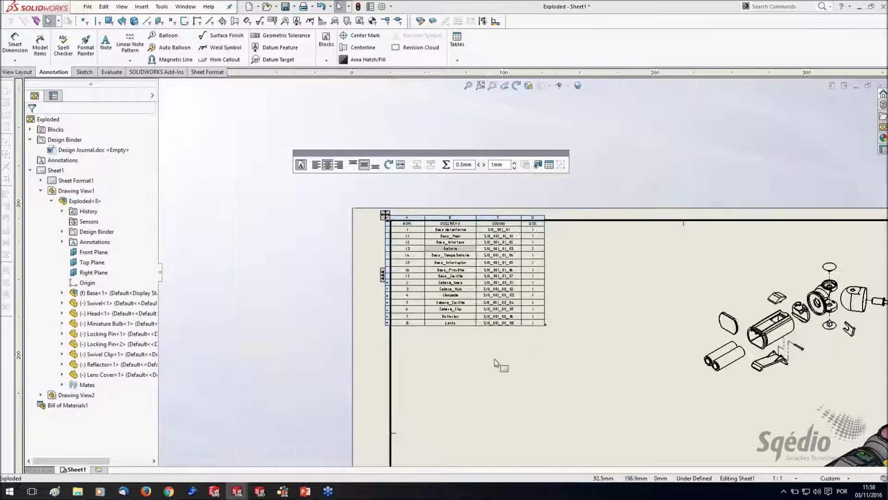
- Change the item 1.3 description to Bateria AA, keeping the cell's link to the external model property
{"action": "scroll", "coordinate": [477, 291], "scroll_direction": "down", "scroll_amount": 4}
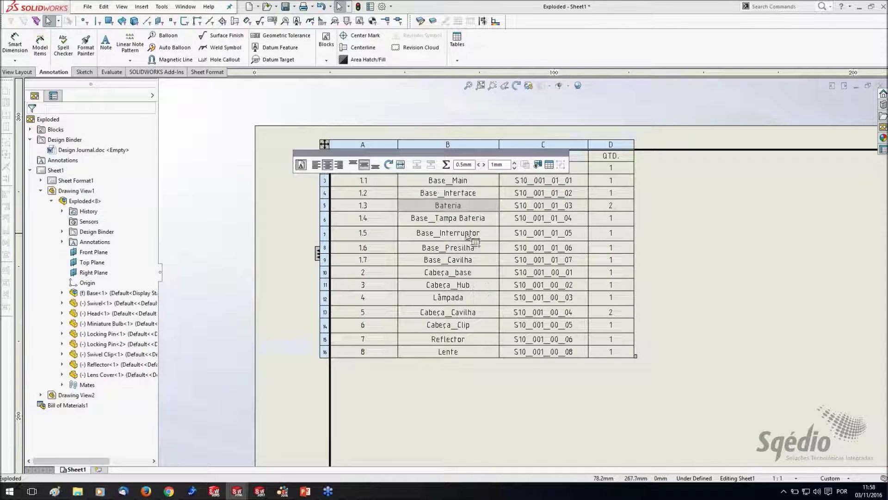
{"action": "double_click", "coordinate": [463, 207]}
{"action": "left_click_drag", "start_coordinate": [447, 188], "coordinate": [441, 261]}
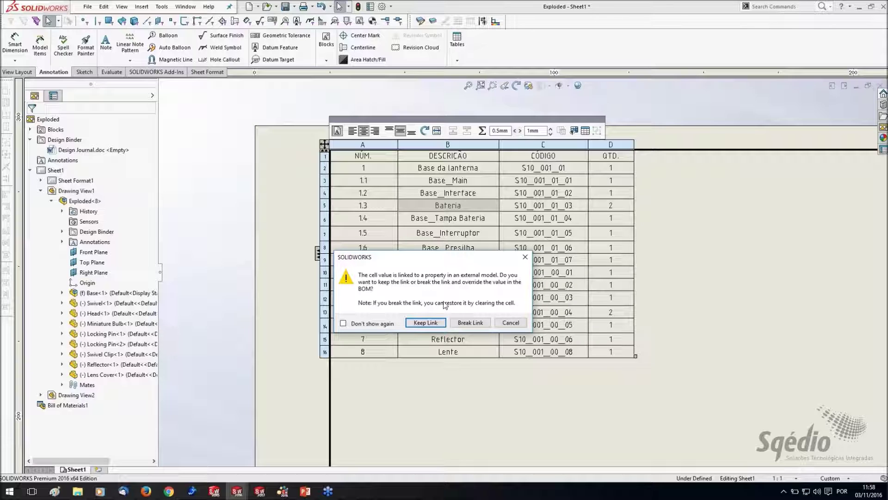
{"action": "left_click", "coordinate": [433, 323]}
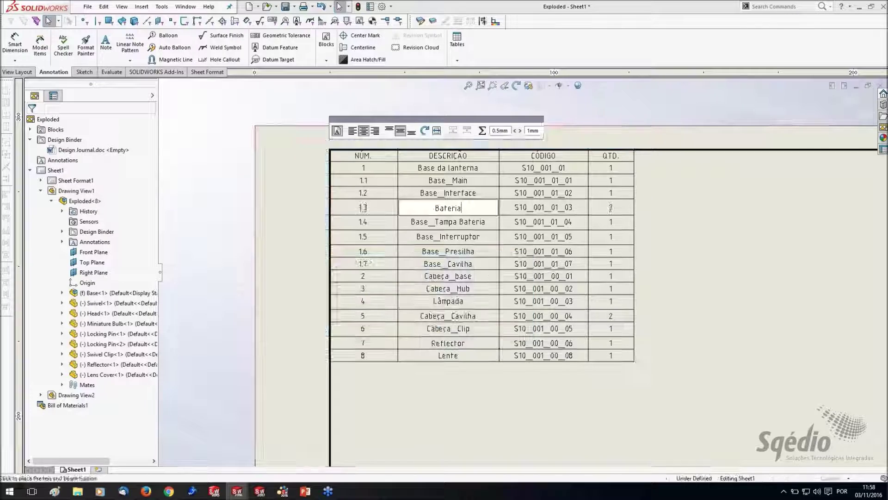
{"action": "left_click", "coordinate": [489, 367]}
{"action": "left_click", "coordinate": [475, 217]}
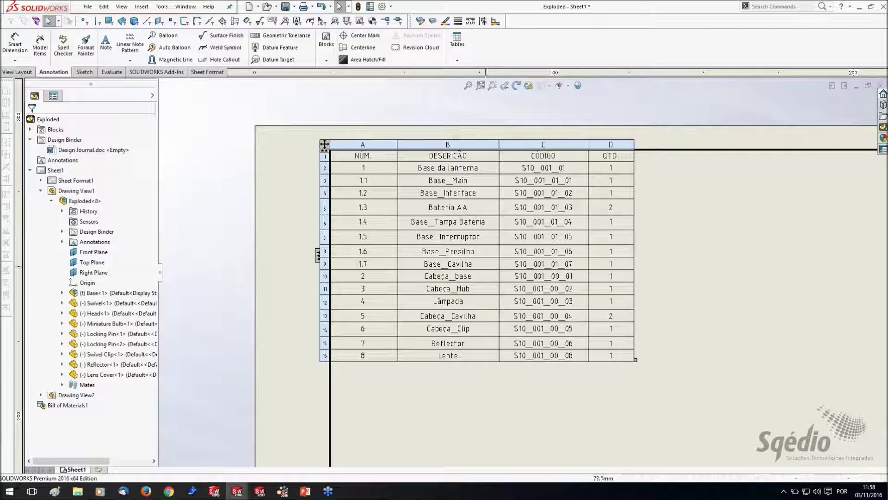
- Save the drawing as Exploded.SLDDRW together with the modified Battery AA part
{"action": "left_click", "coordinate": [291, 194]}
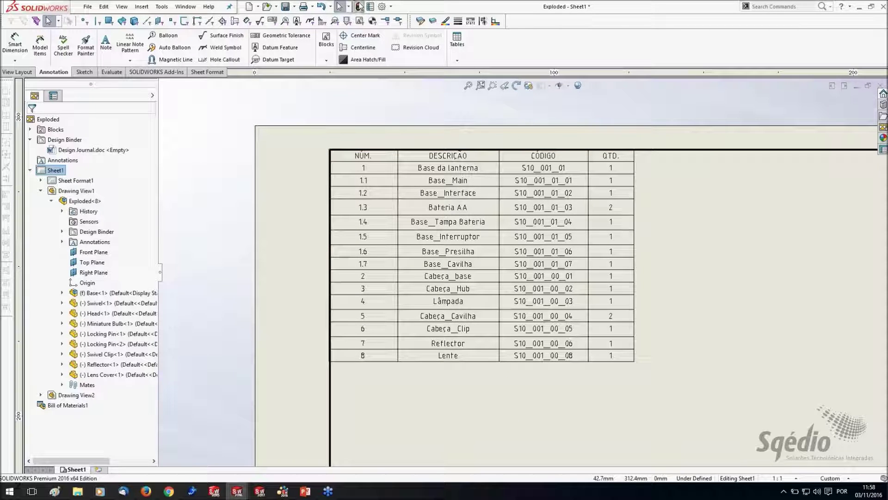
{"action": "left_click", "coordinate": [286, 7]}
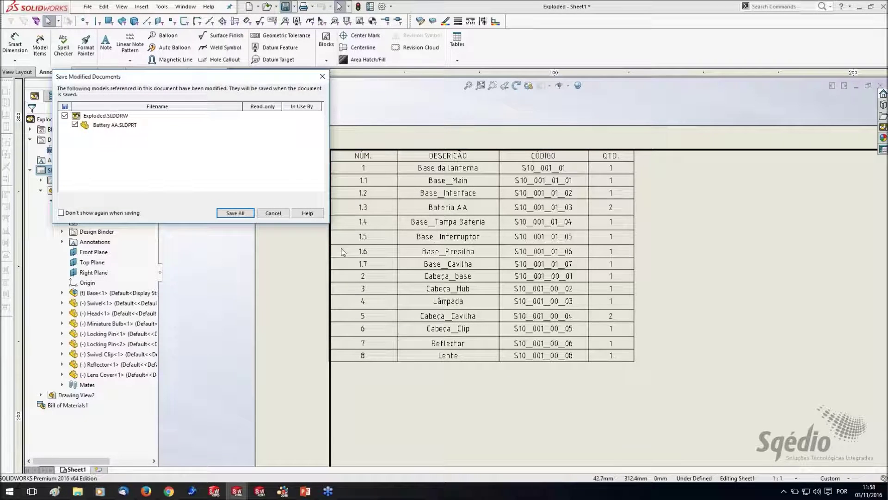
{"action": "left_click", "coordinate": [236, 214]}
{"action": "left_click", "coordinate": [657, 357]}
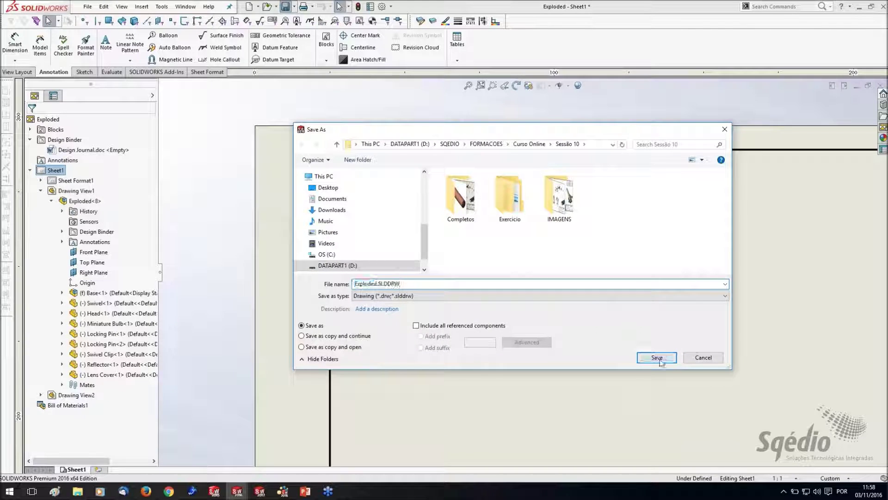
- Open the battery part from the exploded view, check its designacao_01 custom property, and return to the drawing without changes
{"action": "scroll", "coordinate": [573, 310], "scroll_direction": "up", "scroll_amount": 2}
{"action": "scroll", "coordinate": [828, 377], "scroll_direction": "down", "scroll_amount": 5}
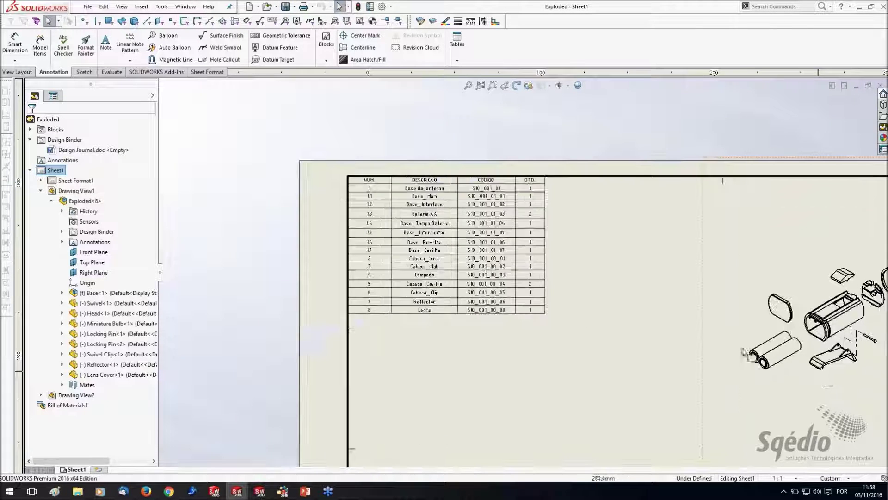
{"action": "left_click", "coordinate": [616, 301]}
{"action": "left_click", "coordinate": [636, 267]}
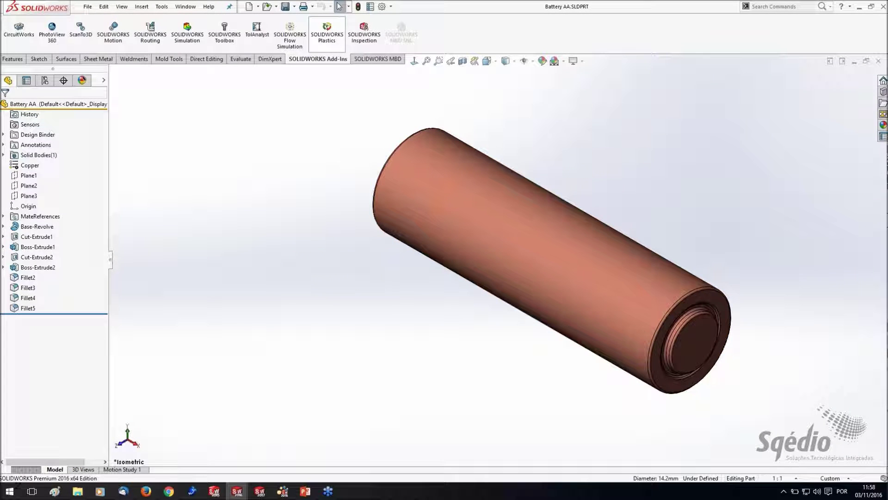
{"action": "left_click", "coordinate": [370, 7]}
{"action": "left_click", "coordinate": [299, 173]}
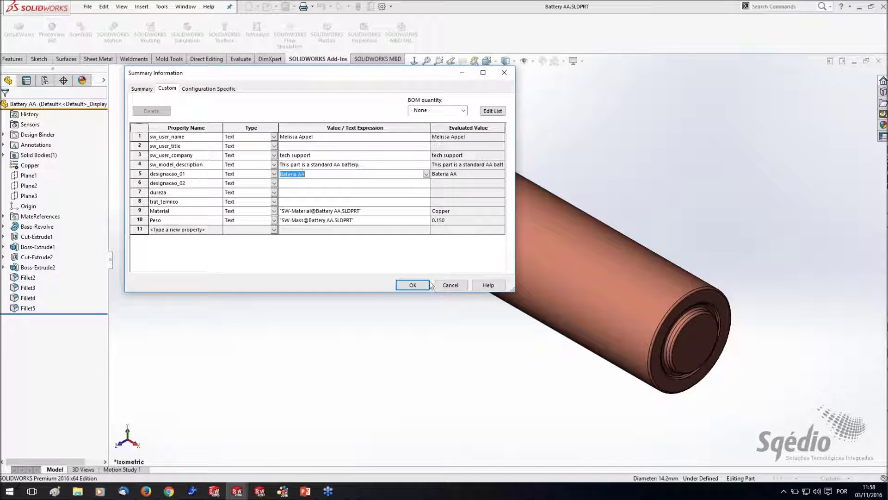
{"action": "left_click", "coordinate": [448, 283]}
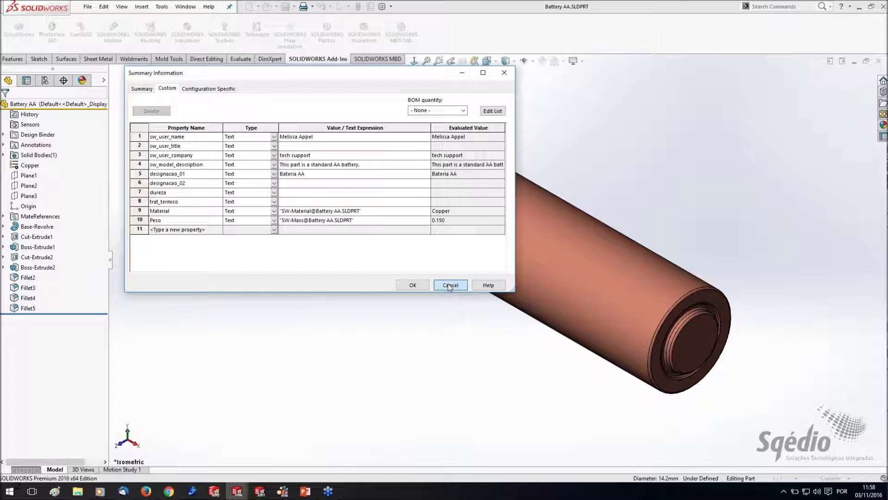
{"action": "left_click", "coordinate": [878, 61]}
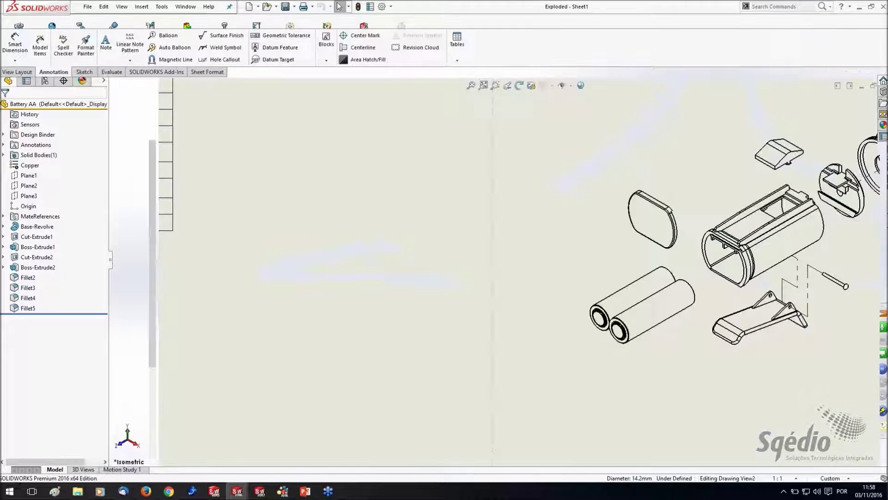
- Examine the Holder component's options in the exploded view, including opening its part or assembly, and locate it in the feature tree
{"action": "left_click", "coordinate": [680, 260]}
{"action": "scroll", "coordinate": [680, 260], "scroll_direction": "down", "scroll_amount": 2}
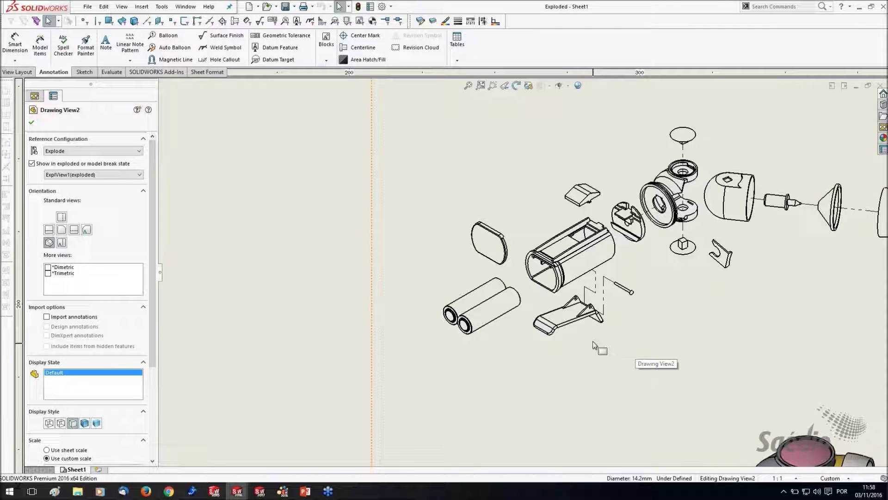
{"action": "left_click", "coordinate": [606, 245]}
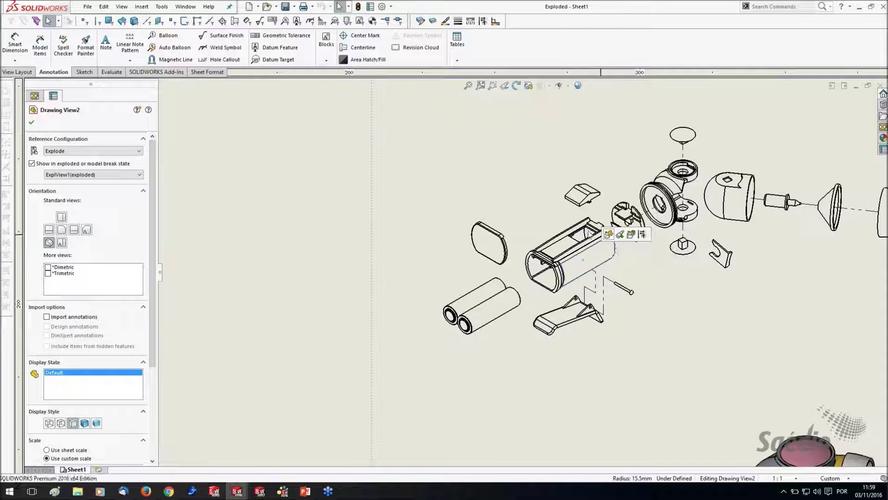
{"action": "right_click", "coordinate": [515, 178]}
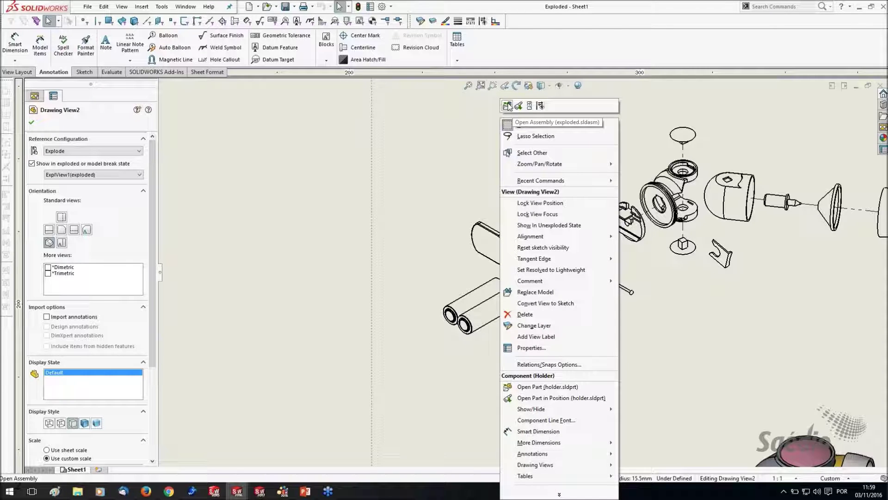
{"action": "left_click", "coordinate": [426, 168]}
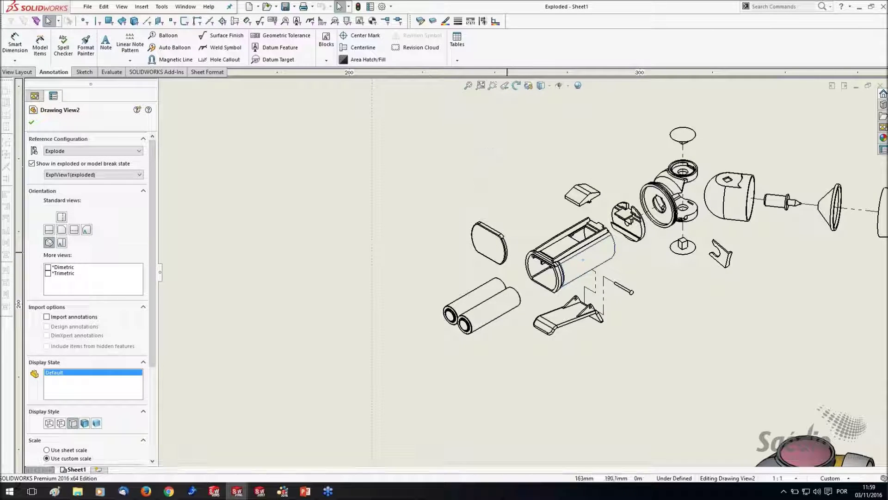
{"action": "key", "text": "z"}
{"action": "right_click", "coordinate": [573, 268]}
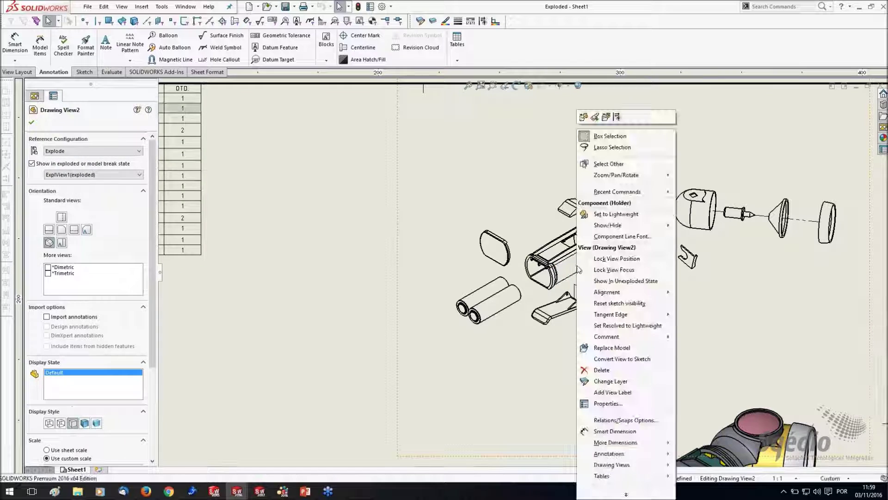
{"action": "left_click", "coordinate": [418, 268]}
{"action": "key", "text": "z"}
{"action": "scroll", "coordinate": [576, 267], "scroll_direction": "down", "scroll_amount": 2}
{"action": "right_click", "coordinate": [574, 269]}
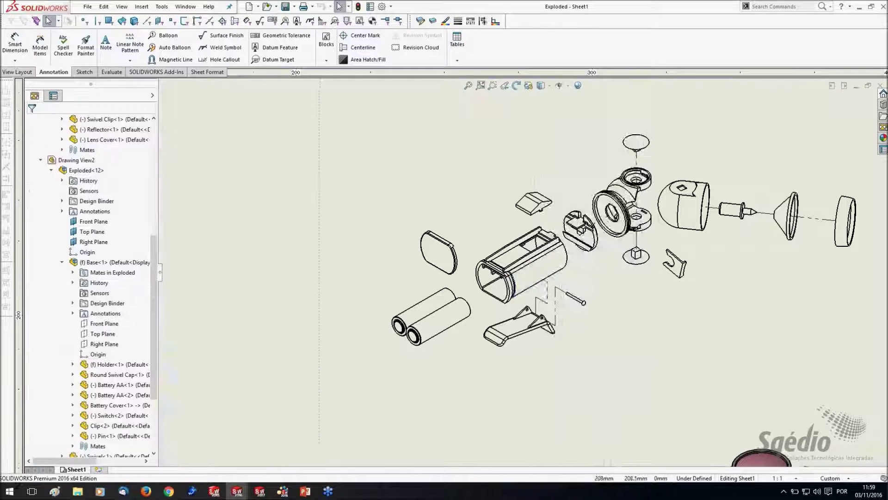
{"action": "key", "text": "f"}
{"action": "scroll", "coordinate": [305, 218], "scroll_direction": "up", "scroll_amount": 5}
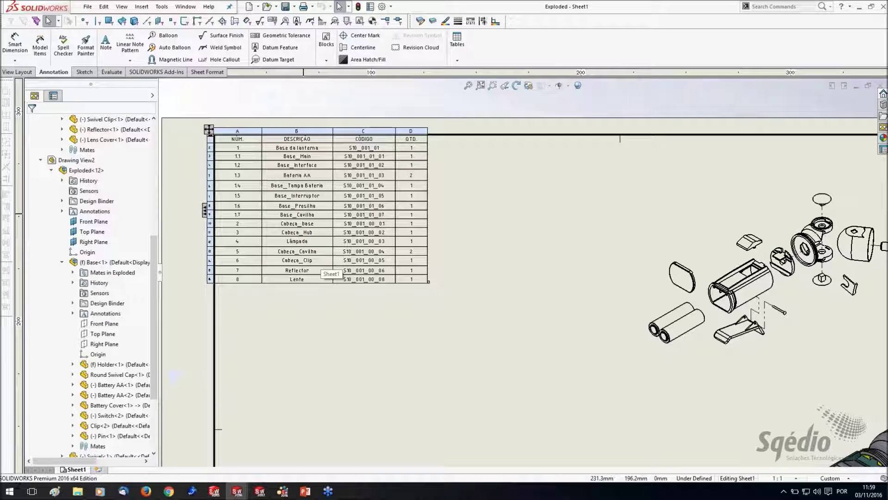
{"action": "scroll", "coordinate": [397, 216], "scroll_direction": "up", "scroll_amount": 5}
{"action": "scroll", "coordinate": [797, 318], "scroll_direction": "down", "scroll_amount": 1}
{"action": "scroll", "coordinate": [750, 294], "scroll_direction": "down", "scroll_amount": 2}
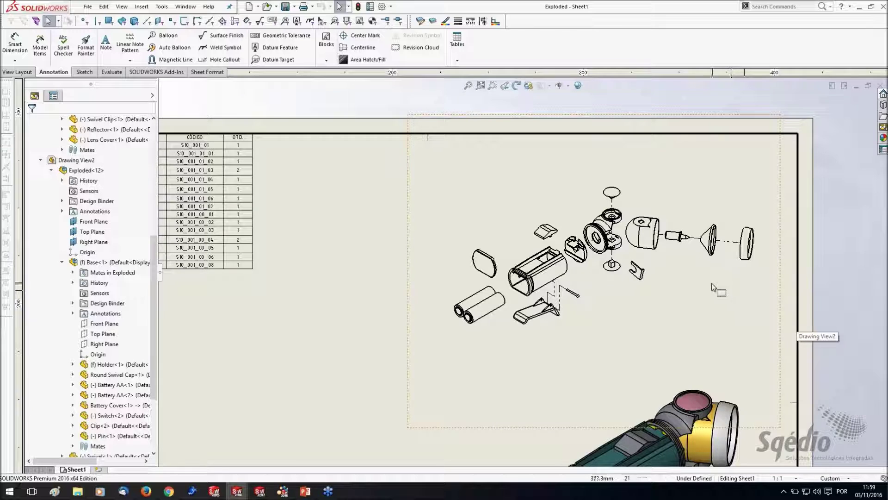
{"action": "left_click", "coordinate": [172, 48]}
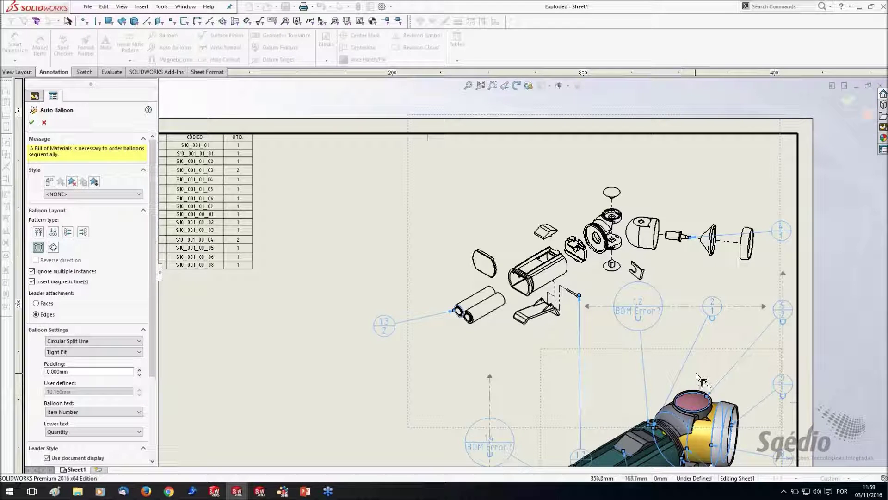
{"action": "scroll", "coordinate": [696, 373], "scroll_direction": "up", "scroll_amount": 3}
{"action": "scroll", "coordinate": [457, 276], "scroll_direction": "down", "scroll_amount": 2}
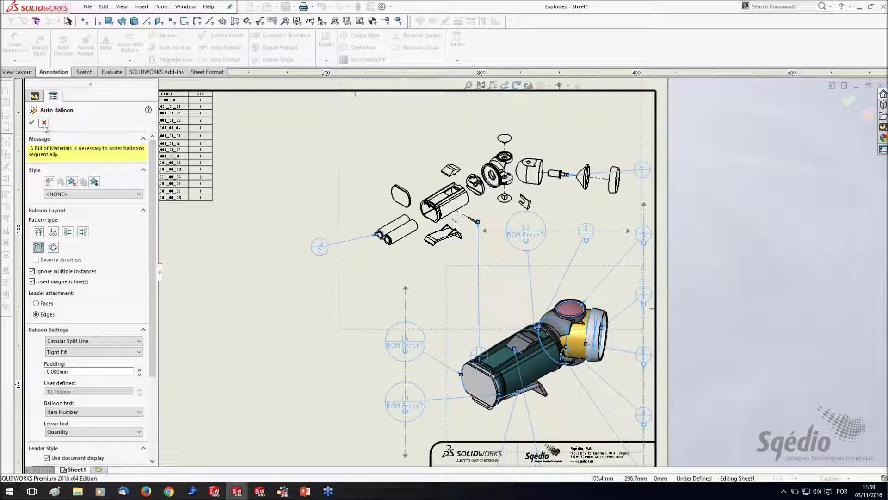
{"action": "key", "text": "Escape"}
- Generate automatic balloons for the exploded view only, in a square layout with circular split line balloons showing item number and quantity
{"action": "left_click", "coordinate": [355, 128]}
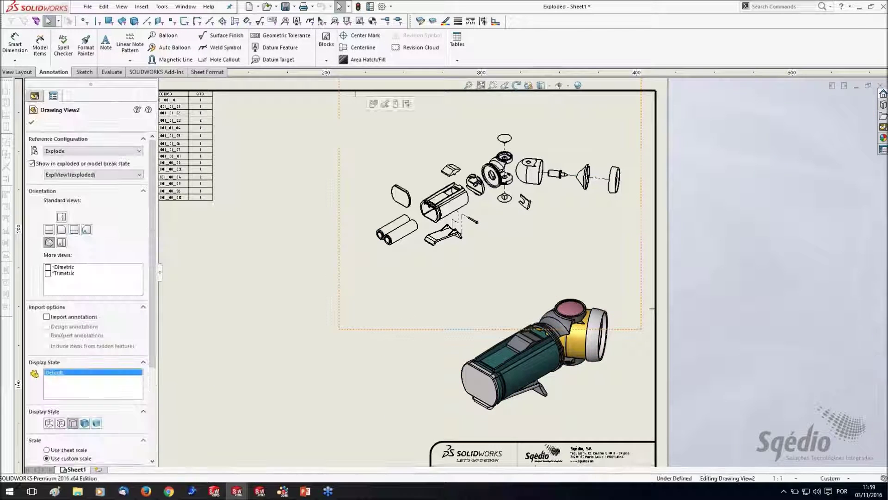
{"action": "left_click", "coordinate": [182, 47]}
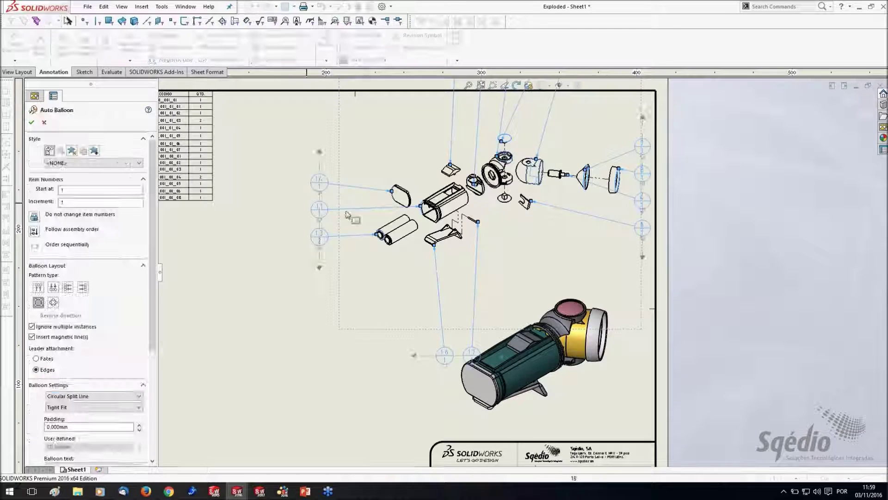
{"action": "scroll", "coordinate": [530, 206], "scroll_direction": "up", "scroll_amount": 2}
{"action": "scroll", "coordinate": [529, 206], "scroll_direction": "down", "scroll_amount": 2}
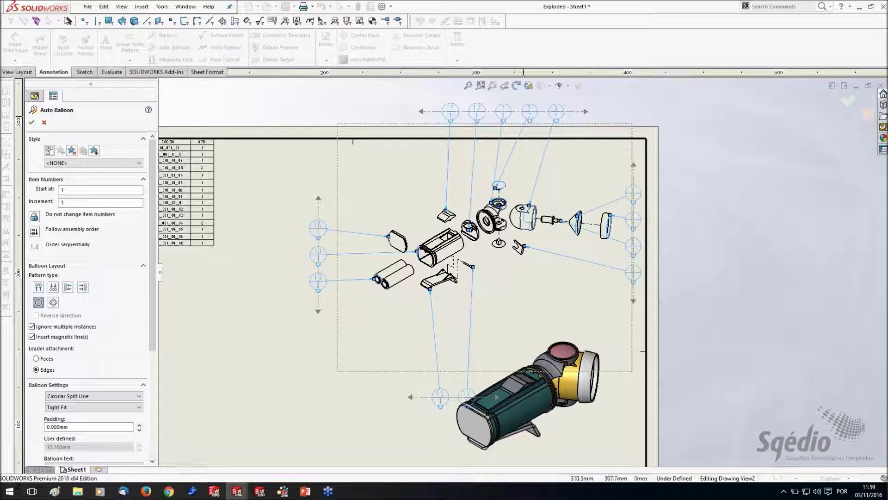
- Move the automatic balloons closer to the exploded view, try the top, left and bottom layouts, and restore the square layout
{"action": "left_click_drag", "start_coordinate": [476, 109], "coordinate": [493, 126]}
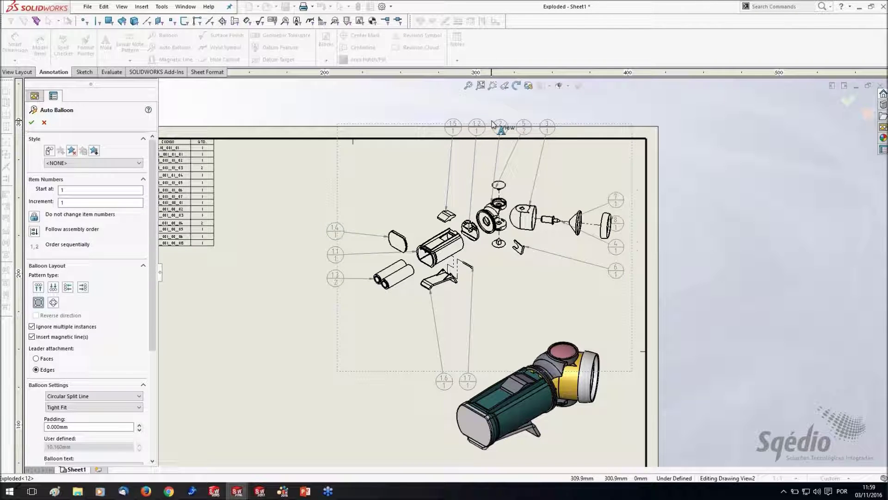
{"action": "left_click", "coordinate": [38, 287]}
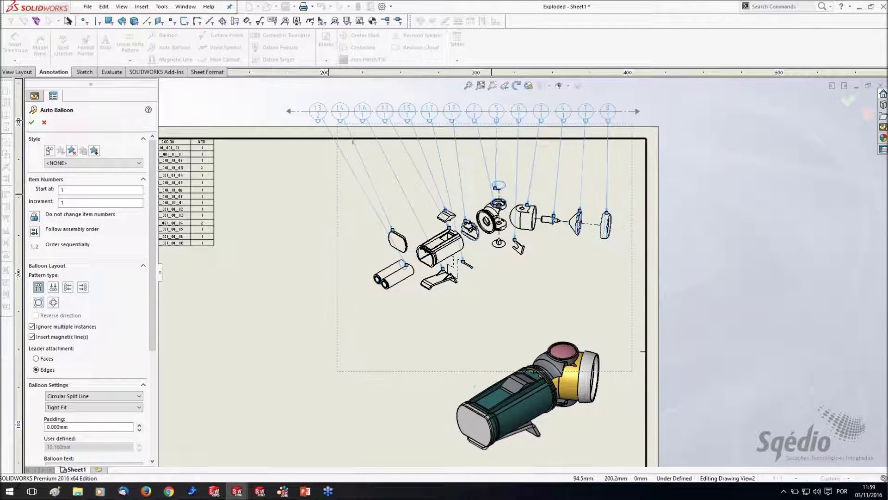
{"action": "left_click", "coordinate": [73, 288]}
{"action": "left_click", "coordinate": [53, 287]}
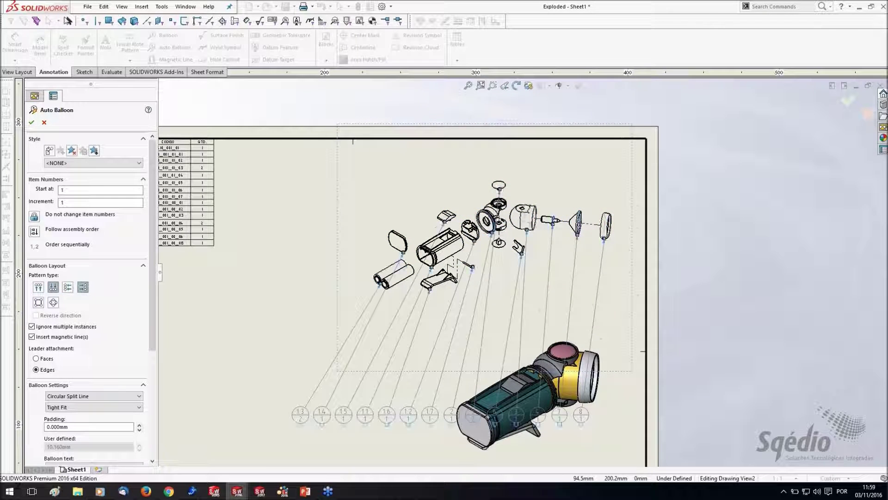
{"action": "left_click", "coordinate": [39, 303]}
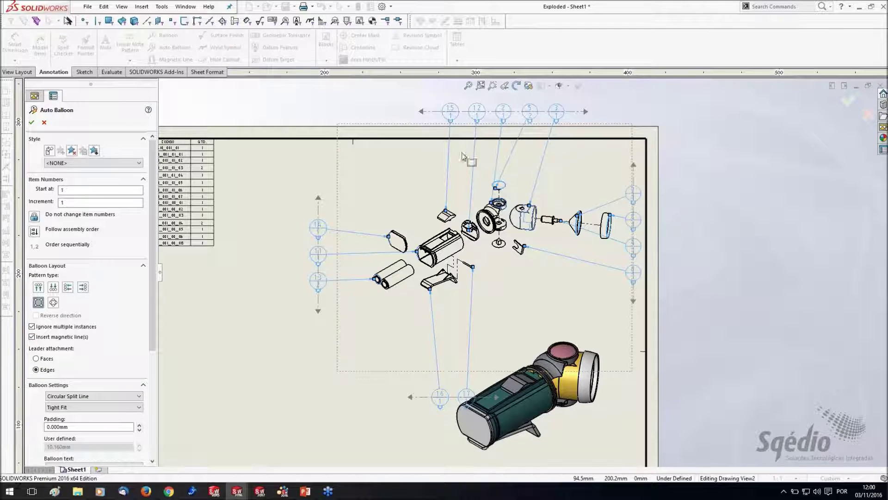
- Turn off magnetic line insertion for the automatic balloons around the exploded view
{"action": "scroll", "coordinate": [465, 156], "scroll_direction": "down", "scroll_amount": 3}
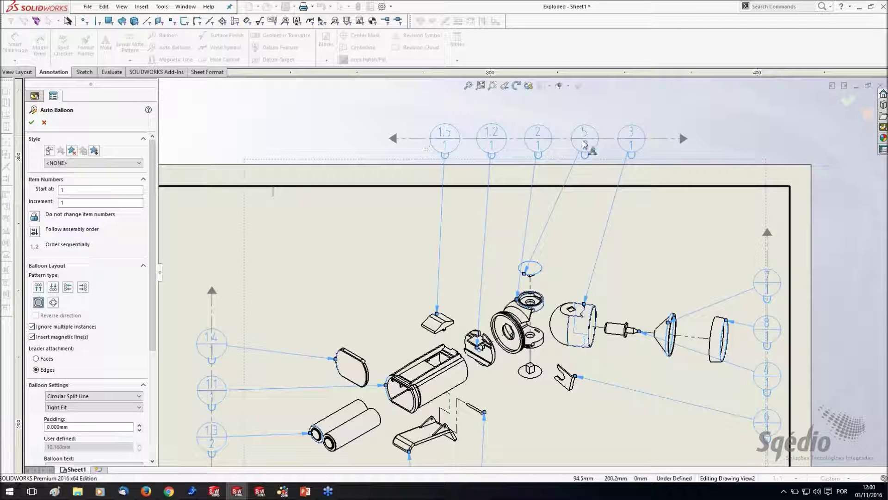
{"action": "scroll", "coordinate": [539, 268], "scroll_direction": "up", "scroll_amount": 4}
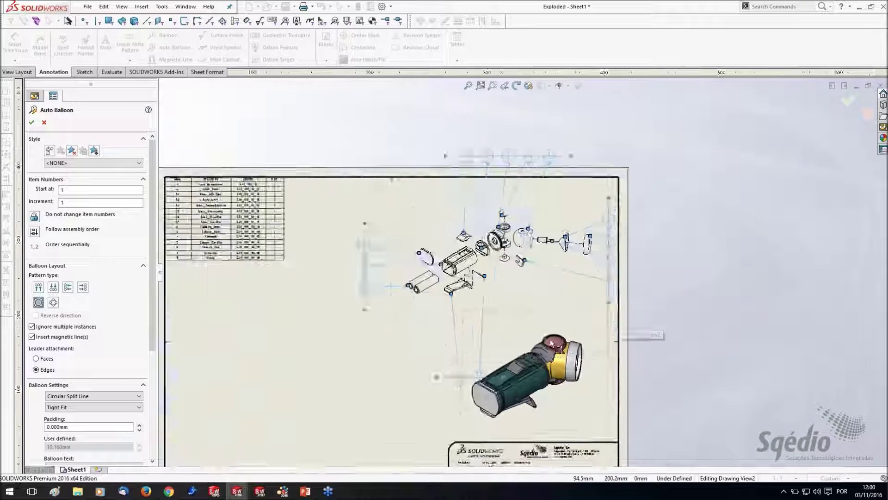
{"action": "scroll", "coordinate": [539, 268], "scroll_direction": "down", "scroll_amount": 1}
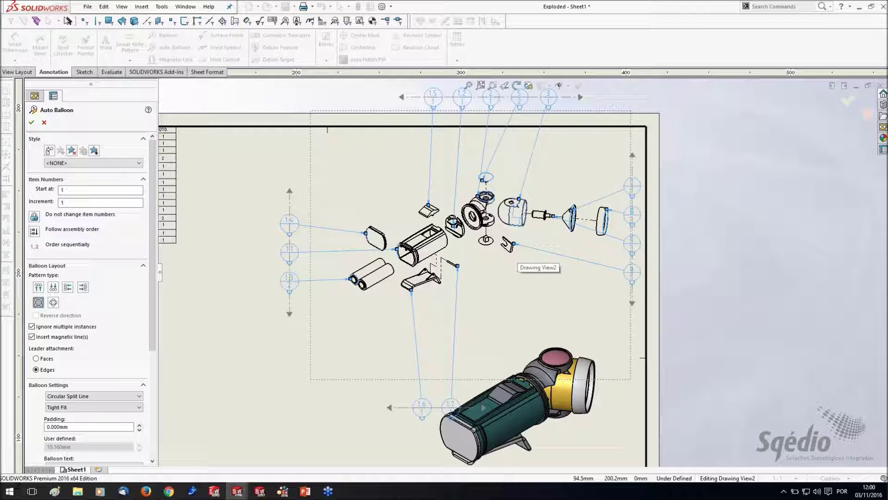
{"action": "left_click", "coordinate": [39, 338]}
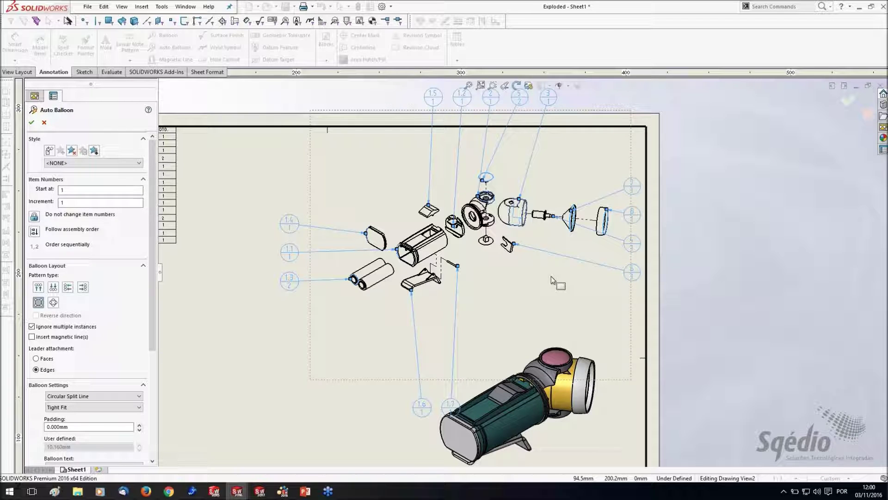
- Try attaching the balloon leaders to faces and return the leader attachment to edges
{"action": "scroll", "coordinate": [81, 322], "scroll_direction": "down", "scroll_amount": 3}
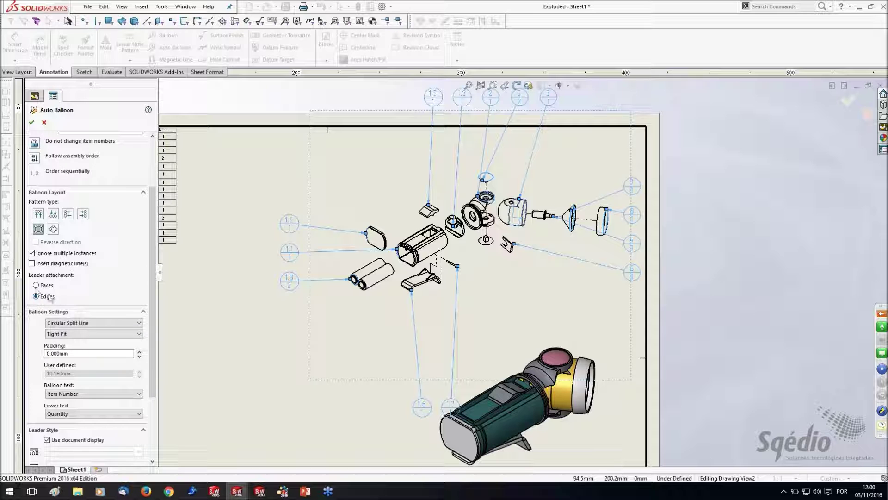
{"action": "scroll", "coordinate": [318, 277], "scroll_direction": "down", "scroll_amount": 3}
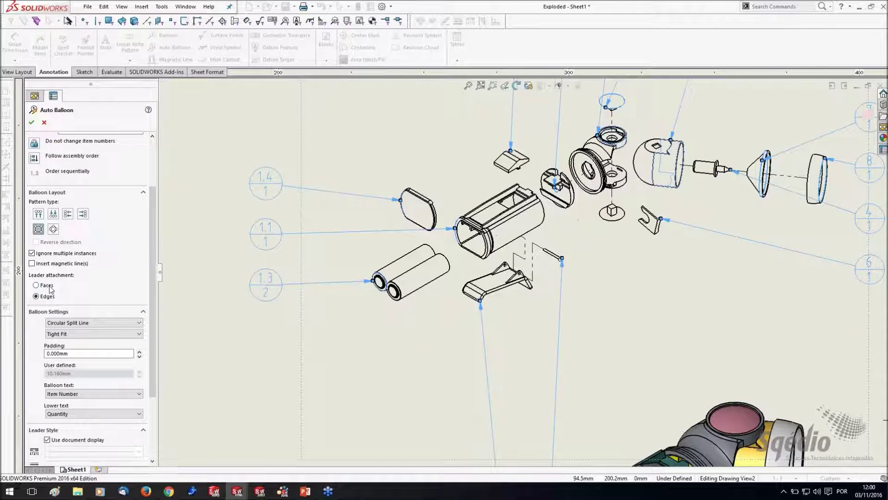
{"action": "left_click", "coordinate": [48, 285]}
{"action": "scroll", "coordinate": [664, 263], "scroll_direction": "down", "scroll_amount": 3}
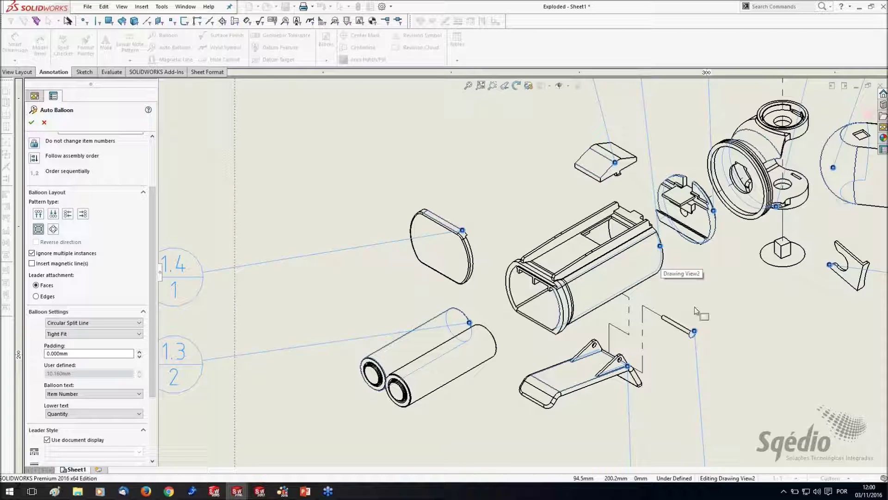
{"action": "scroll", "coordinate": [681, 310], "scroll_direction": "up", "scroll_amount": 3}
{"action": "left_click", "coordinate": [46, 296]}
{"action": "scroll", "coordinate": [332, 297], "scroll_direction": "down", "scroll_amount": 2}
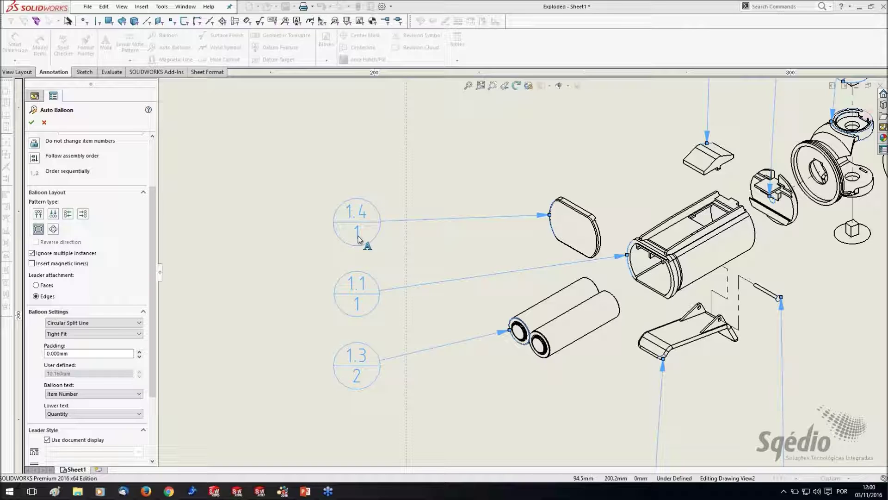
- Try the circular balloon style and change the balloons to the square style
{"action": "left_click", "coordinate": [74, 324]}
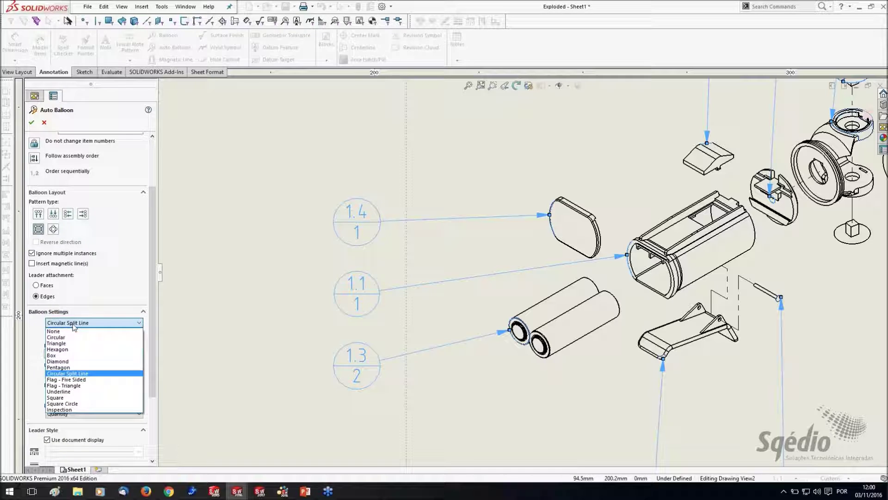
{"action": "left_click", "coordinate": [65, 337]}
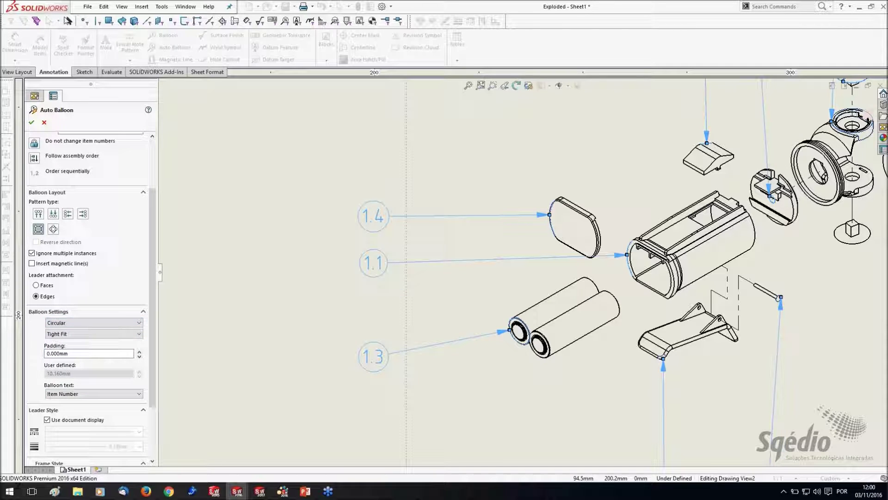
{"action": "left_click", "coordinate": [77, 322]}
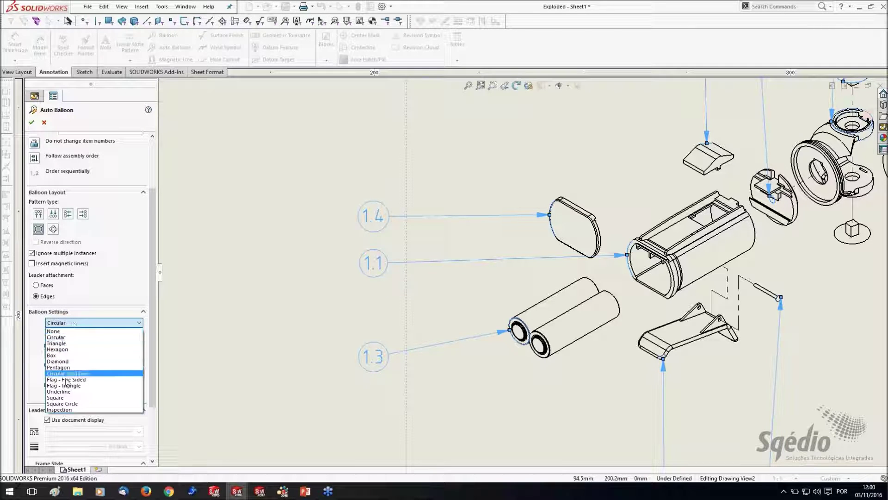
{"action": "left_click", "coordinate": [56, 398]}
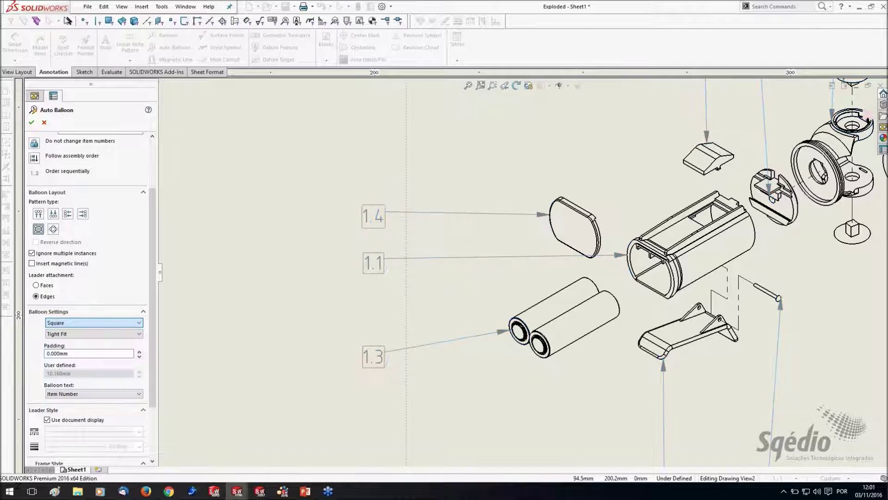
- Try quantity as the text of the square balloons and replace it with the codigo custom property
{"action": "left_click", "coordinate": [84, 394]}
{"action": "left_click", "coordinate": [69, 409]}
{"action": "left_click", "coordinate": [77, 393]}
{"action": "left_click", "coordinate": [74, 414]}
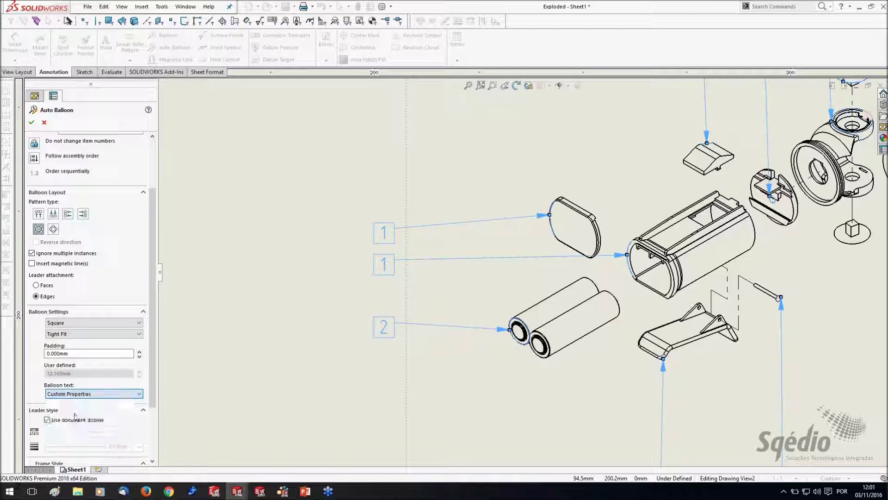
{"action": "left_click", "coordinate": [79, 406]}
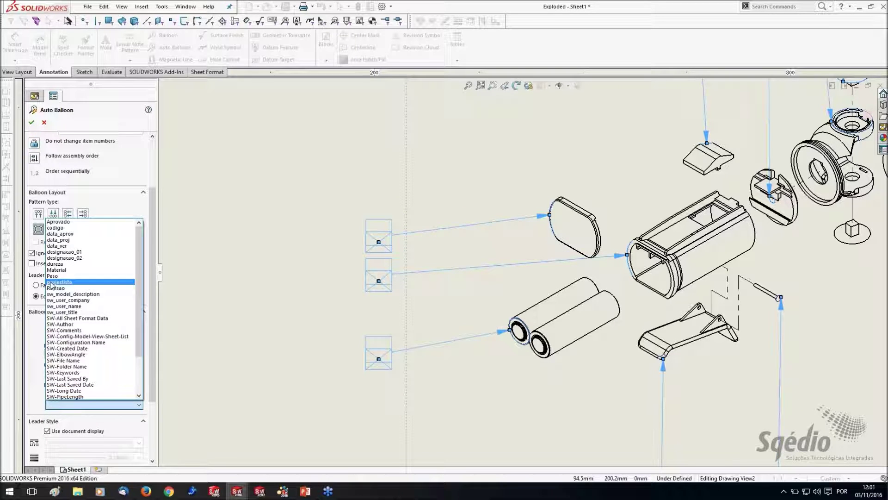
{"action": "left_click", "coordinate": [56, 228]}
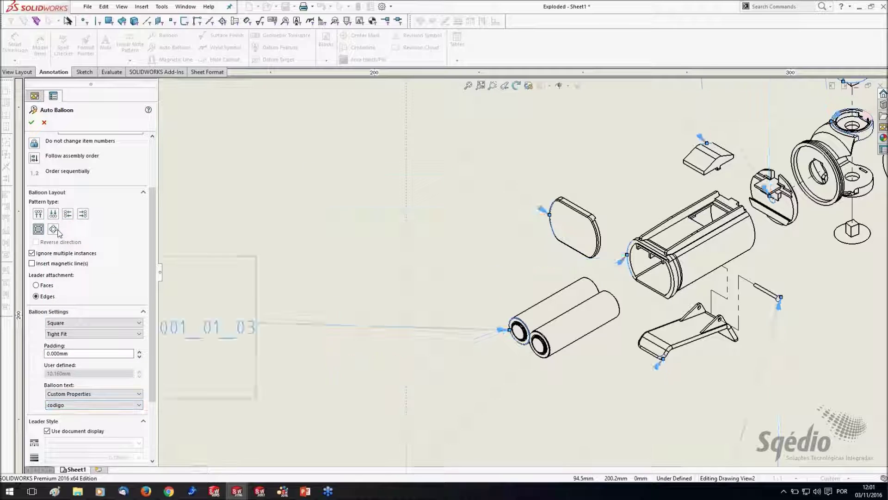
{"action": "scroll", "coordinate": [523, 272], "scroll_direction": "up", "scroll_amount": 4}
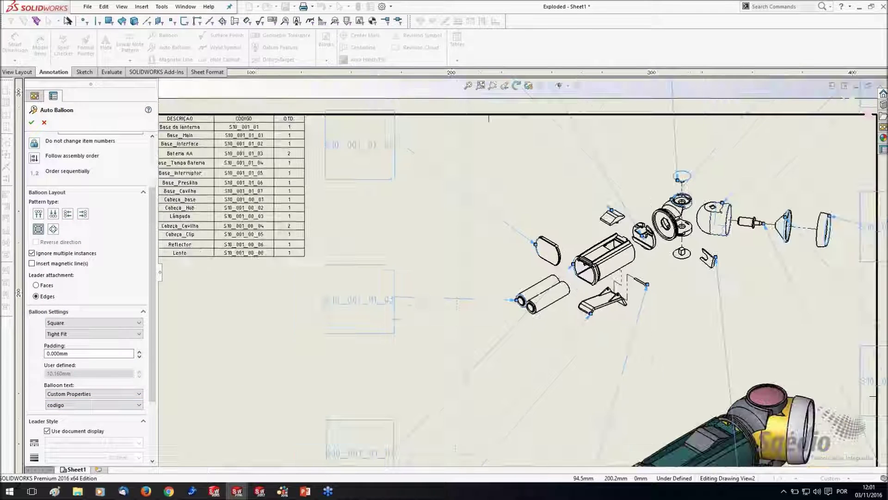
{"action": "left_click", "coordinate": [92, 330]}
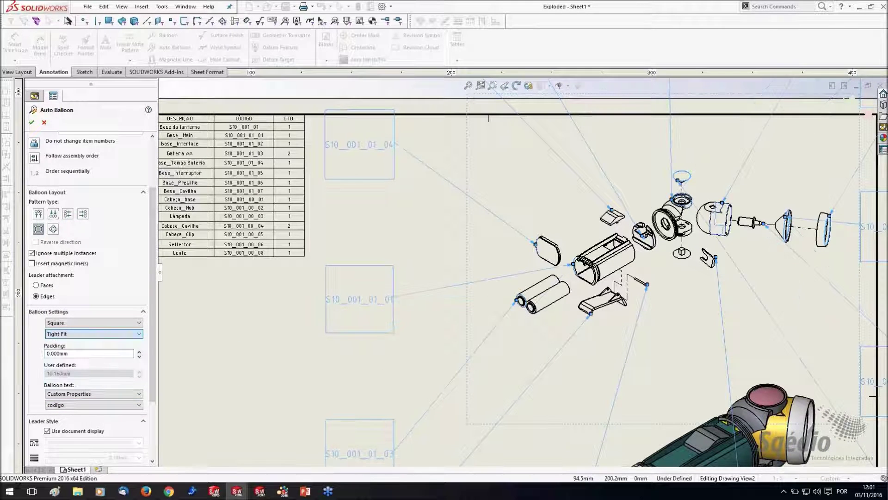
{"action": "left_click", "coordinate": [92, 323]}
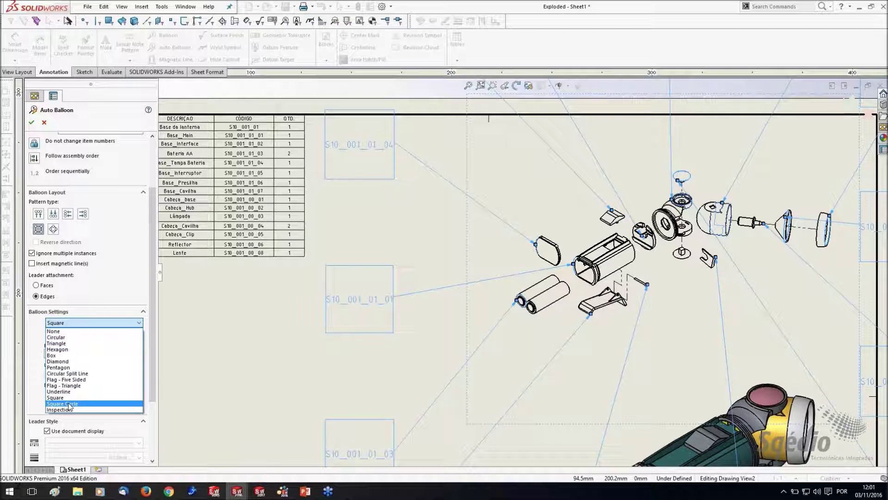
{"action": "left_click", "coordinate": [56, 397]}
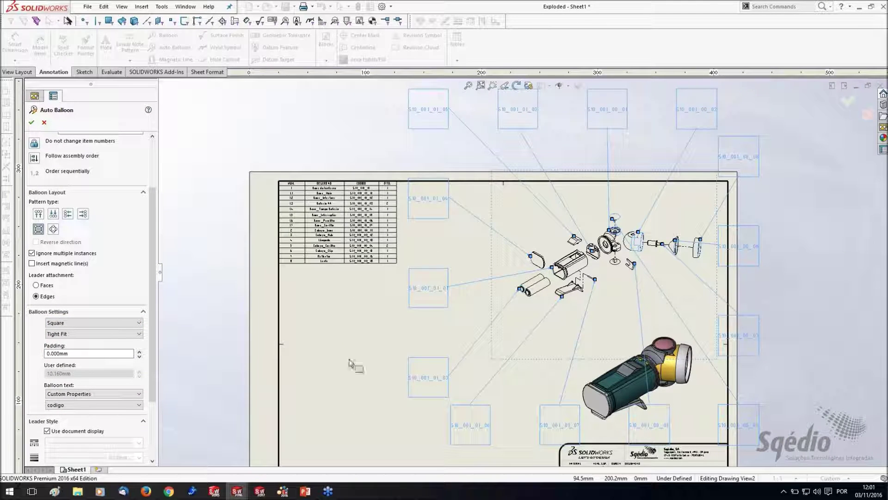
- Set the balloons to Circular Split Line with item number as upper text, and accept the automatic balloons
{"action": "left_click", "coordinate": [115, 325]}
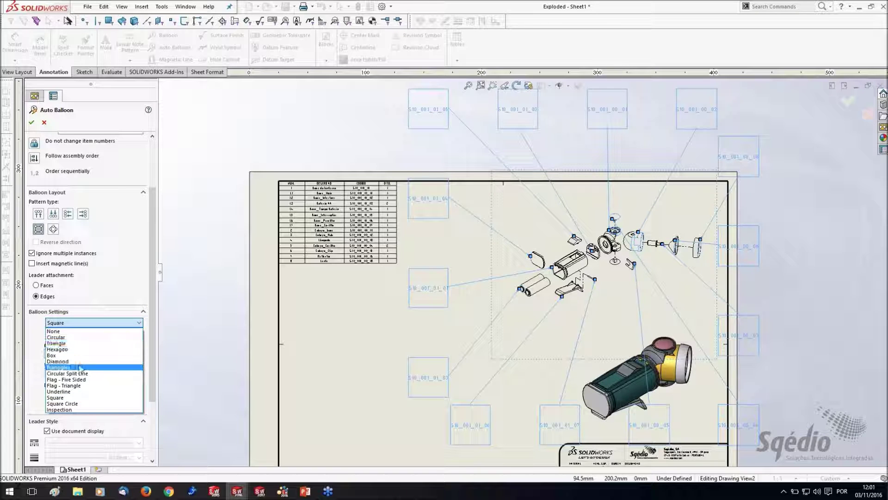
{"action": "left_click", "coordinate": [79, 373]}
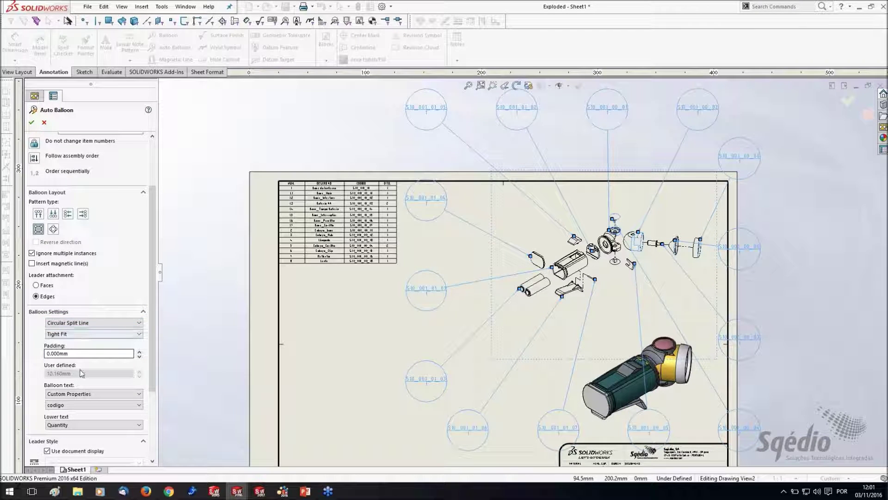
{"action": "left_click", "coordinate": [75, 393]}
{"action": "left_click", "coordinate": [68, 403]}
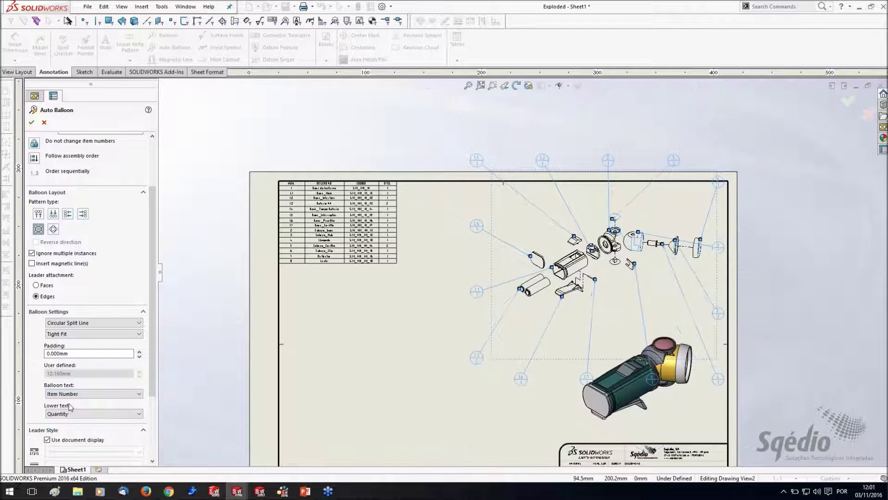
{"action": "scroll", "coordinate": [666, 203], "scroll_direction": "down", "scroll_amount": 2}
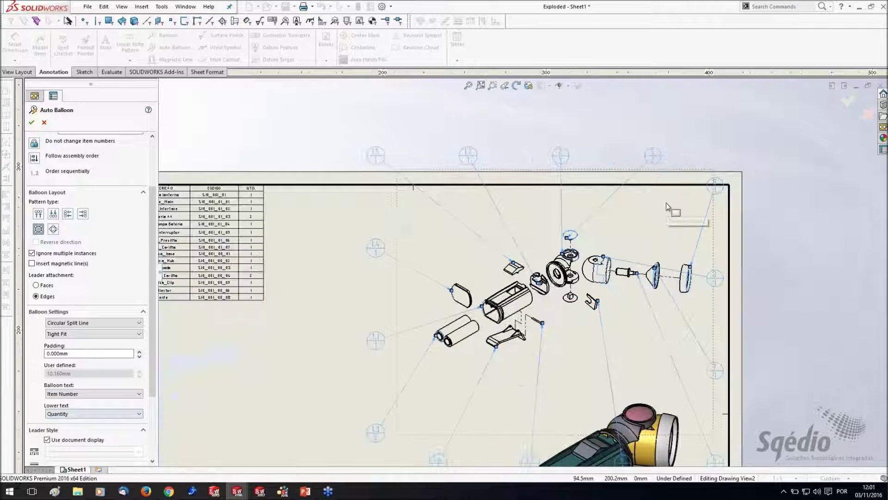
{"action": "left_click", "coordinate": [32, 122]}
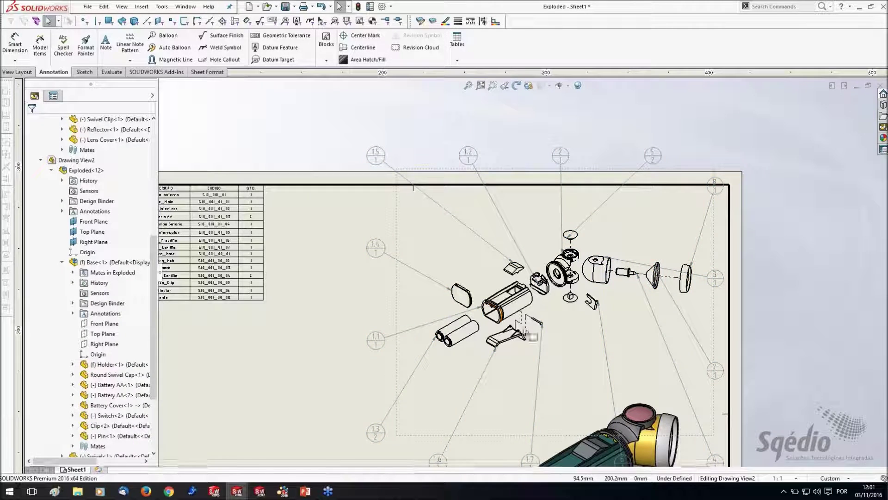
- Reposition balloons 1.5 and 1.2 closer to their parts in the exploded view
{"action": "left_click_drag", "start_coordinate": [375, 155], "coordinate": [418, 203]}
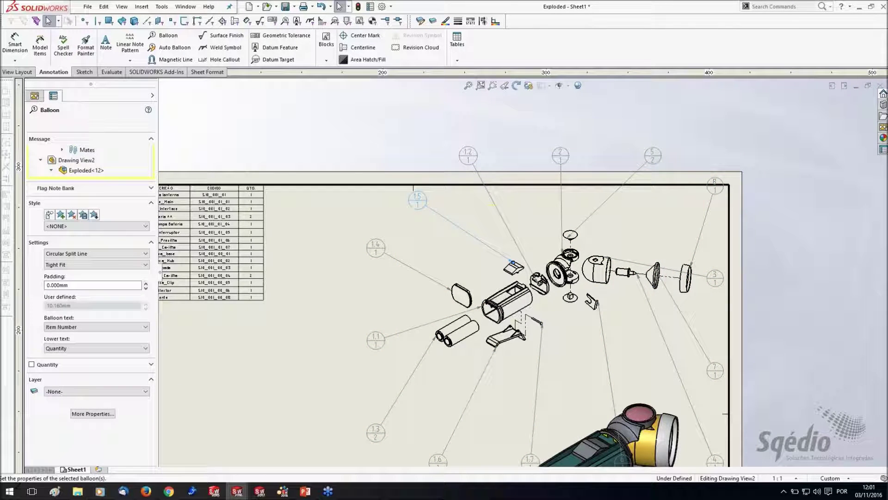
{"action": "left_click_drag", "start_coordinate": [473, 157], "coordinate": [474, 168]}
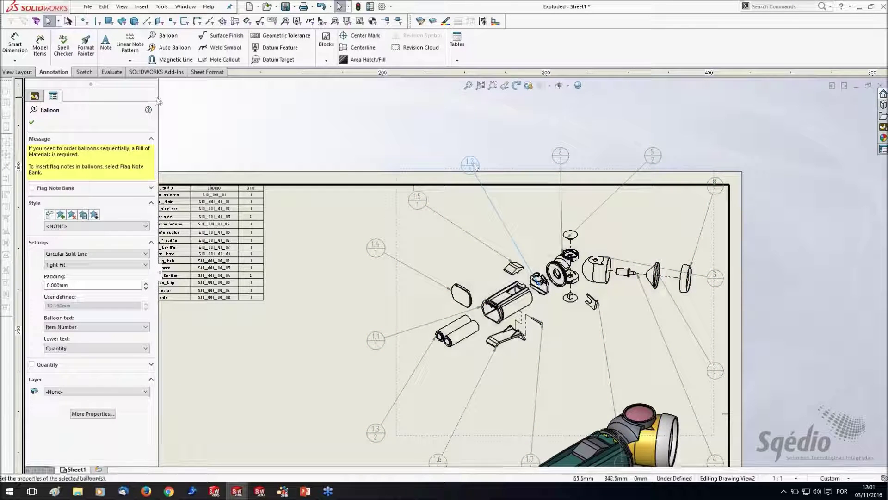
{"action": "left_click", "coordinate": [217, 134]}
- Draw a magnetic line about 238 mm long at about 24.9° above the exploded view, with equal balloon spacing
{"action": "left_click", "coordinate": [176, 59]}
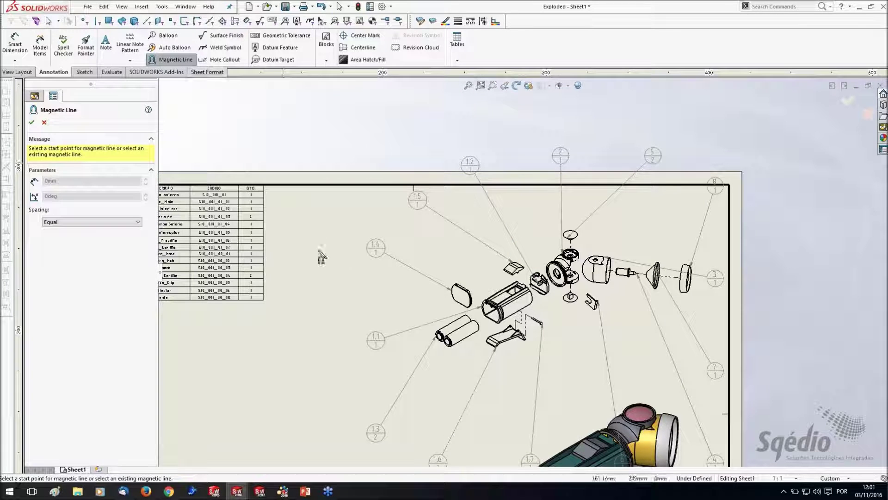
{"action": "left_click", "coordinate": [305, 264]}
{"action": "left_click", "coordinate": [652, 104]}
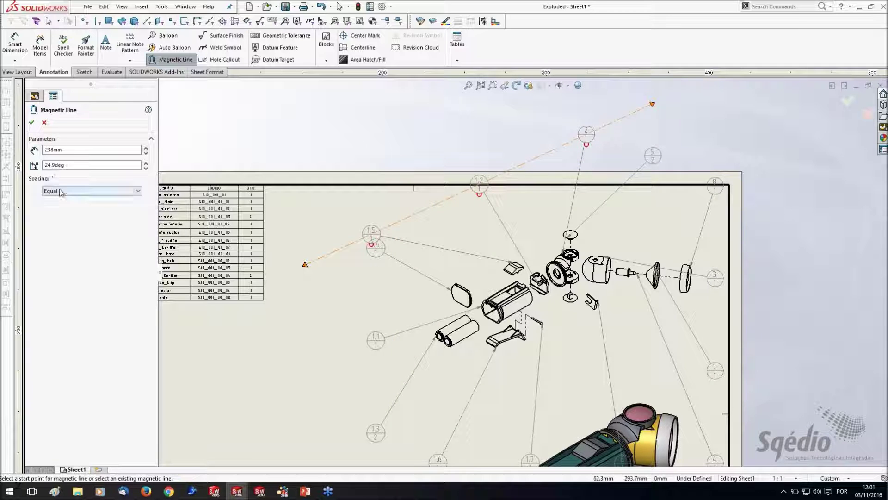
{"action": "left_click", "coordinate": [86, 192]}
{"action": "left_click", "coordinate": [84, 200]}
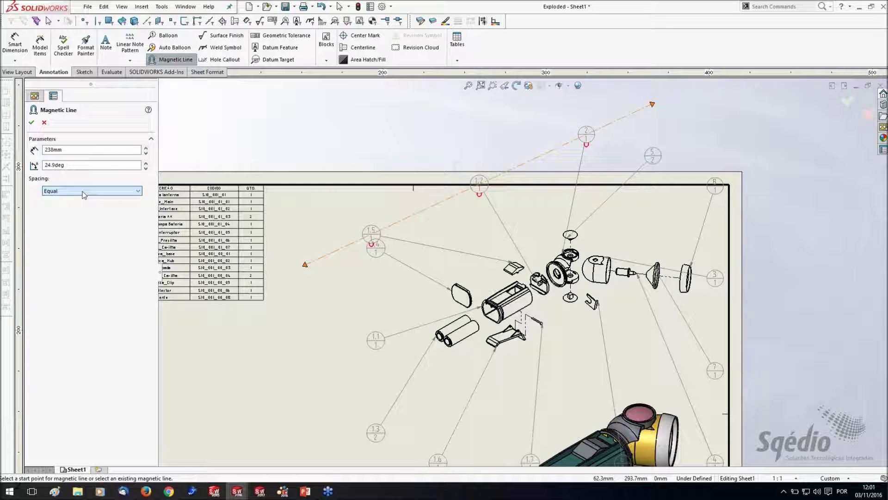
{"action": "left_click", "coordinate": [33, 122]}
- Shift the magnetic line slightly toward the exploded view and attach balloons 1.1, 1.4, 5 and 8 to it
{"action": "left_click", "coordinate": [480, 183]}
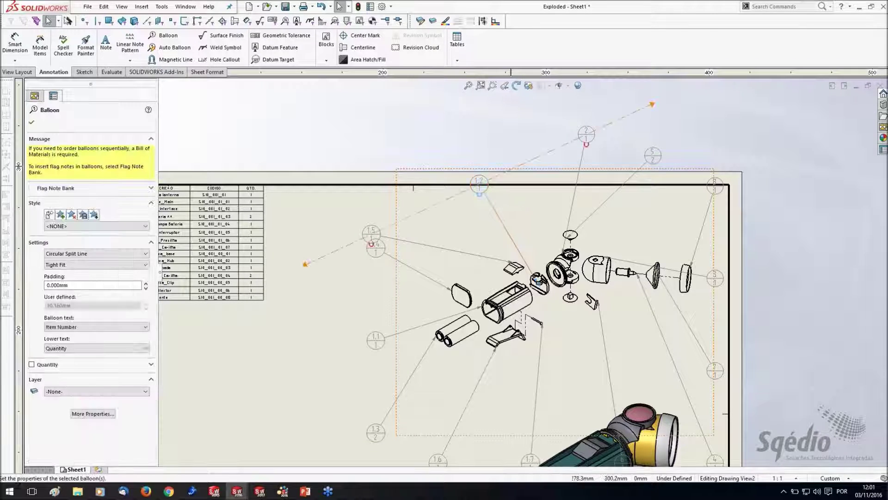
{"action": "left_click_drag", "start_coordinate": [515, 167], "coordinate": [539, 199]}
{"action": "left_click_drag", "start_coordinate": [375, 339], "coordinate": [355, 262]}
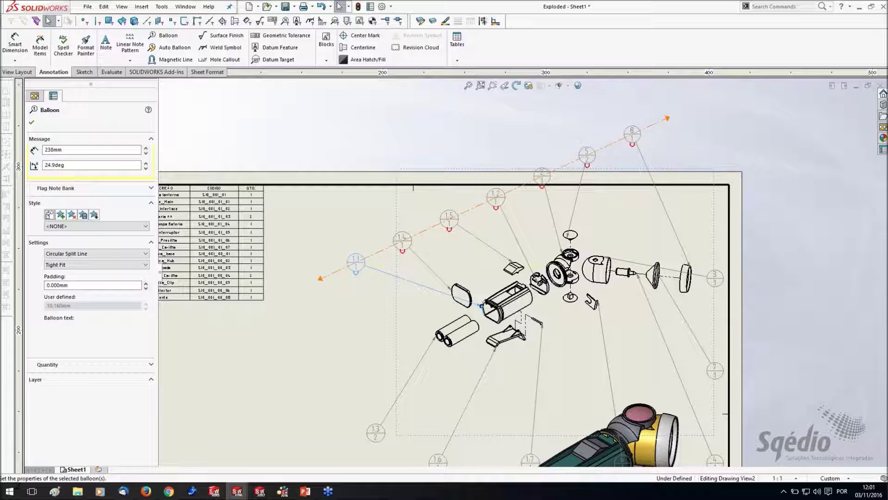
- Shift the exploded view slightly lower and bring the magnetic line down to about 235.2 mm long at about 21.1°
{"action": "scroll", "coordinate": [602, 286], "scroll_direction": "up", "scroll_amount": 2}
{"action": "scroll", "coordinate": [602, 286], "scroll_direction": "down", "scroll_amount": 2}
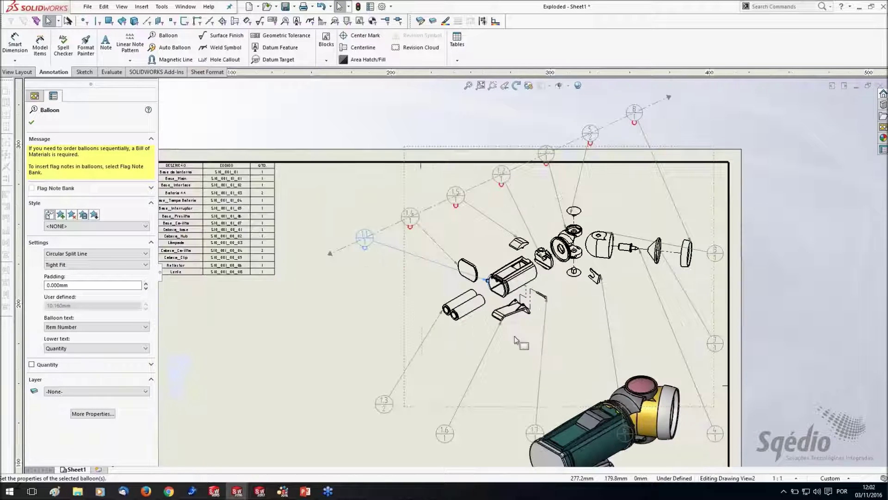
{"action": "left_click_drag", "start_coordinate": [715, 179], "coordinate": [704, 199]}
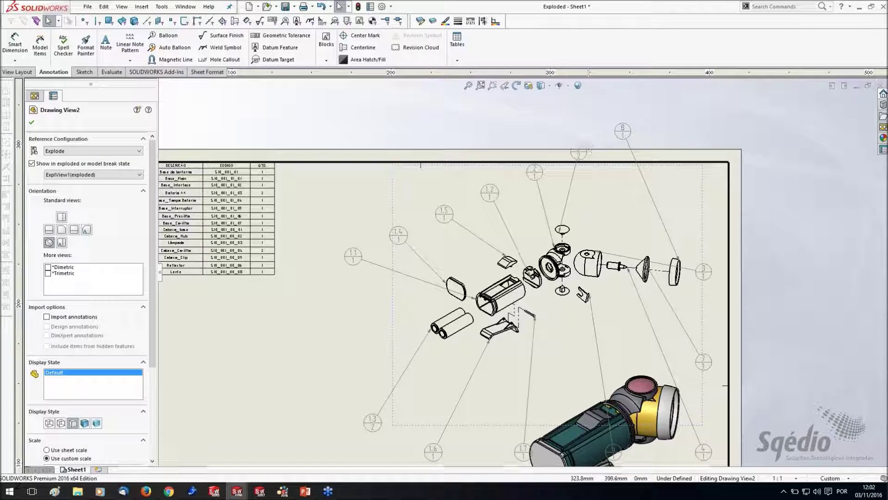
{"action": "left_click", "coordinate": [653, 125]}
{"action": "left_click_drag", "start_coordinate": [653, 125], "coordinate": [650, 165]}
{"action": "mouse_move", "coordinate": [318, 272]}
{"action": "left_mouse_down"}
{"action": "mouse_move", "coordinate": [333, 289]}
{"action": "mouse_move", "coordinate": [307, 305]}
{"action": "left_mouse_up"}
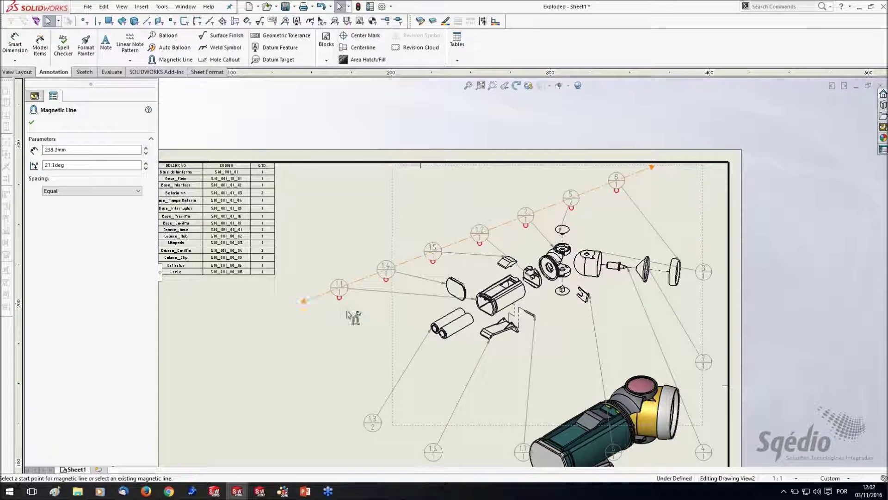
- Reorder the balloons along the magnetic line, starting from its lower end, as 1.1, 1.4, 1.2, 1.5, 2, 5, 8
{"action": "scroll", "coordinate": [481, 294], "scroll_direction": "down", "scroll_amount": 5}
{"action": "left_click_drag", "start_coordinate": [231, 258], "coordinate": [412, 190]}
{"action": "left_click_drag", "start_coordinate": [309, 217], "coordinate": [401, 182]}
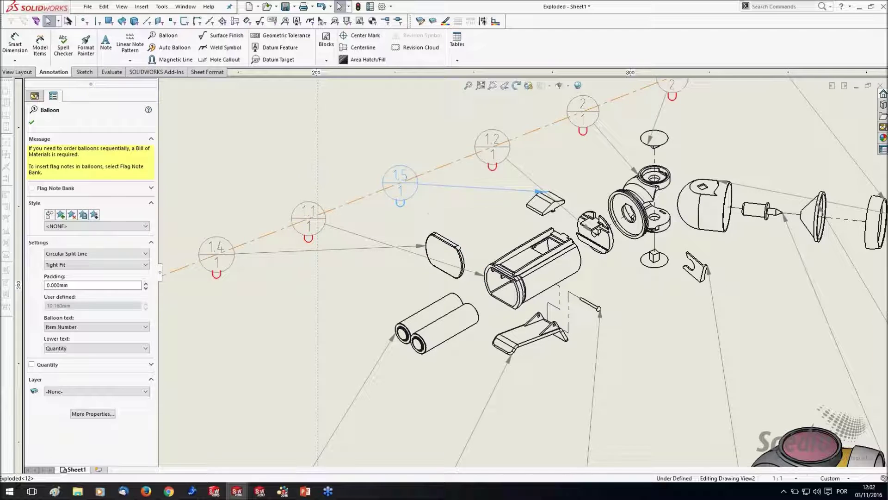
{"action": "left_click_drag", "start_coordinate": [216, 254], "coordinate": [308, 217]}
{"action": "scroll", "coordinate": [266, 256], "scroll_direction": "up", "scroll_amount": 2}
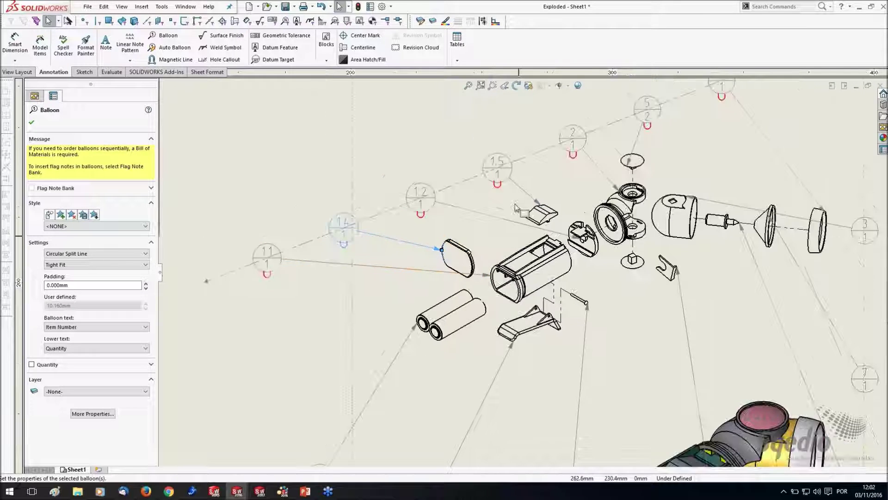
{"action": "left_click_drag", "start_coordinate": [260, 289], "coordinate": [370, 250]}
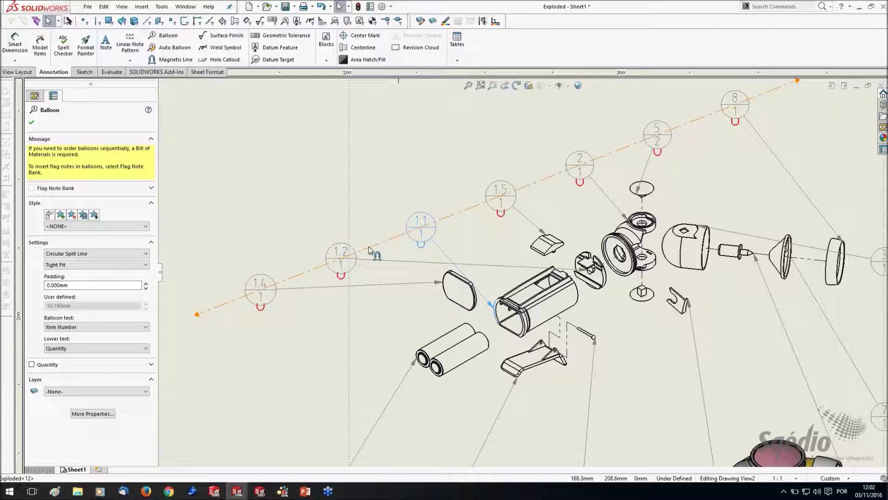
{"action": "left_click_drag", "start_coordinate": [421, 227], "coordinate": [255, 296]}
{"action": "scroll", "coordinate": [255, 296], "scroll_direction": "up", "scroll_amount": 2}
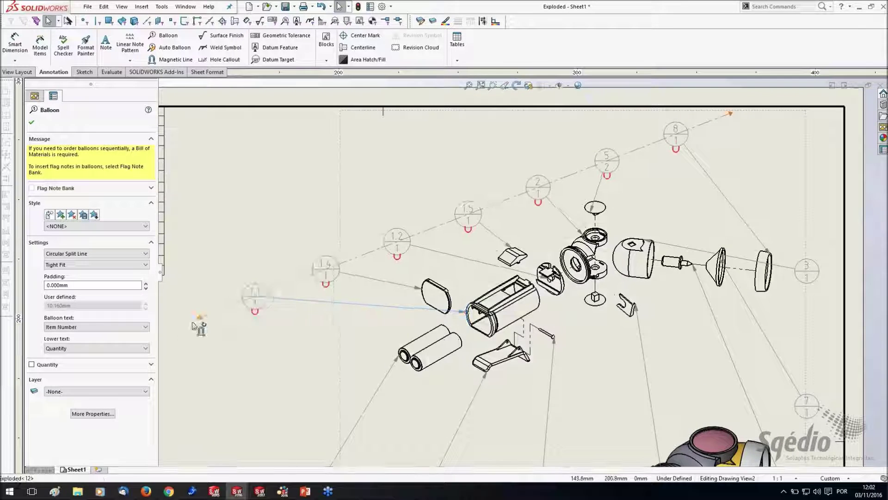
- Reattach balloon 1.1's leader to the housing's upper edge and reorder the line's first balloons as 1.4, 1.1, 1.2, 1.5, 2
{"action": "scroll", "coordinate": [444, 319], "scroll_direction": "down", "scroll_amount": 3}
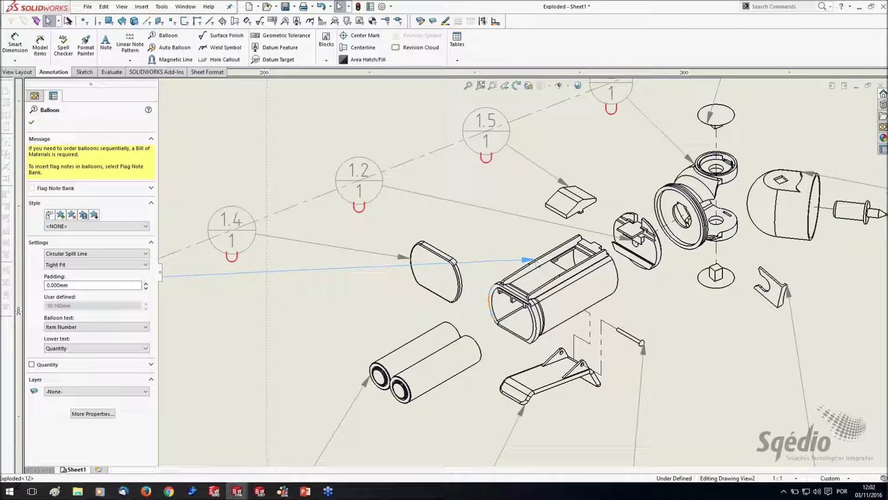
{"action": "scroll", "coordinate": [536, 262], "scroll_direction": "up", "scroll_amount": 2}
{"action": "left_click", "coordinate": [425, 215]}
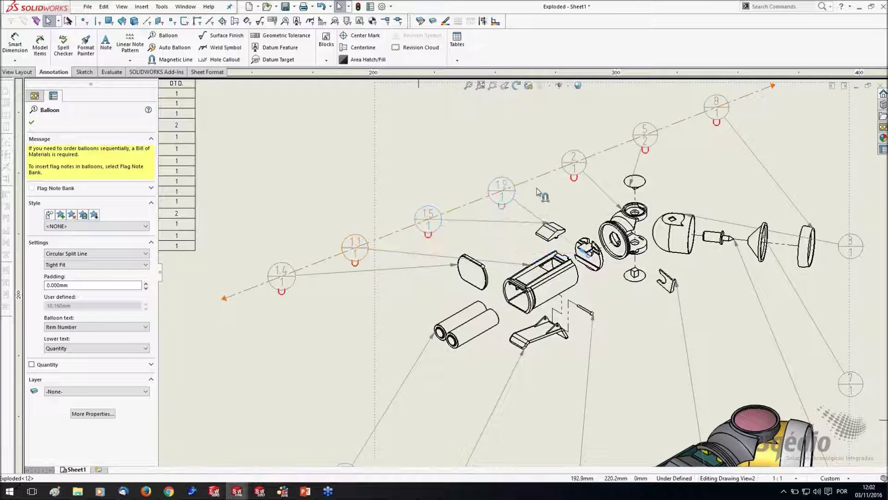
{"action": "left_click", "coordinate": [572, 162]}
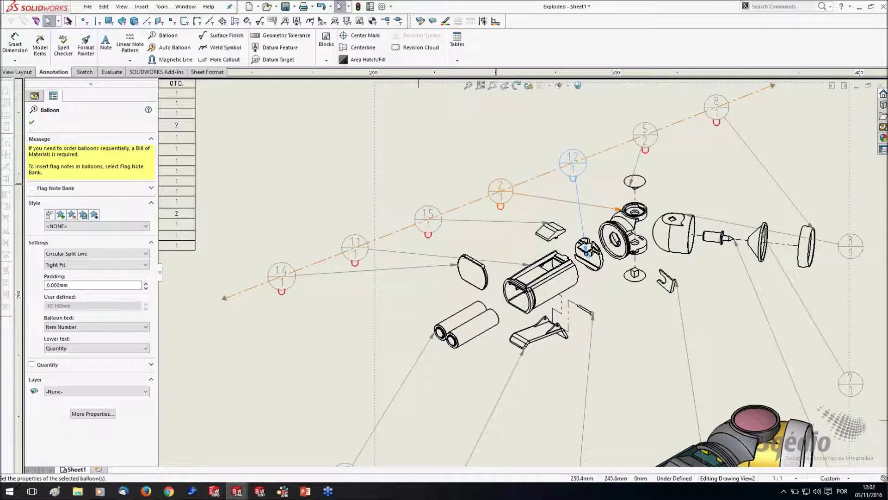
{"action": "key", "text": "Escape"}
{"action": "left_click", "coordinate": [503, 195]}
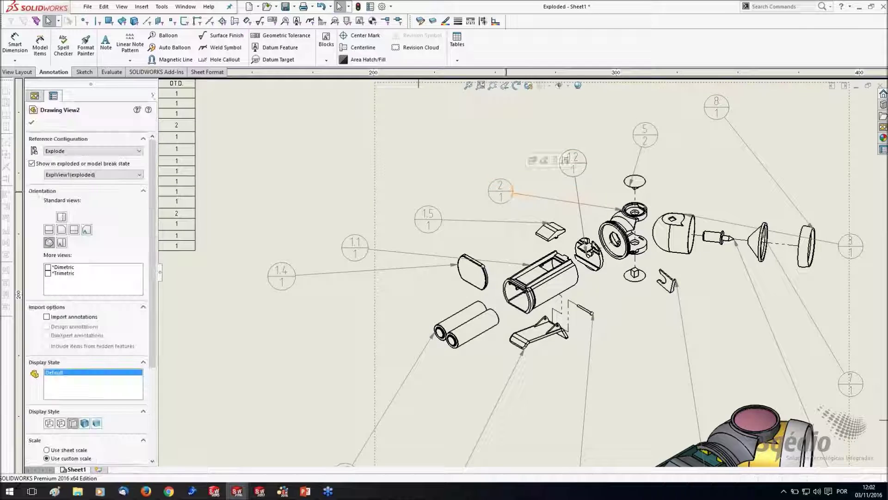
{"action": "left_click", "coordinate": [503, 195]}
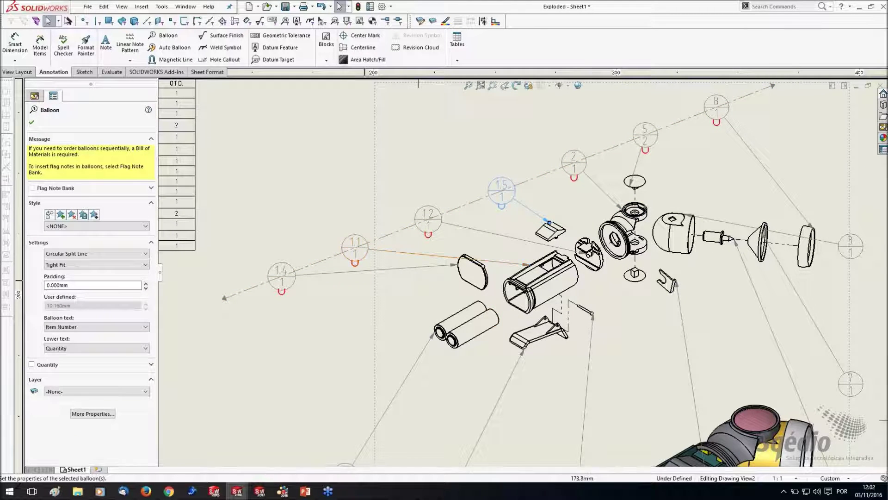
- Shorten the magnetic line by moving its lower end up and closer to the exploded view
{"action": "scroll", "coordinate": [440, 295], "scroll_direction": "up", "scroll_amount": 3}
{"action": "scroll", "coordinate": [439, 295], "scroll_direction": "down", "scroll_amount": 2}
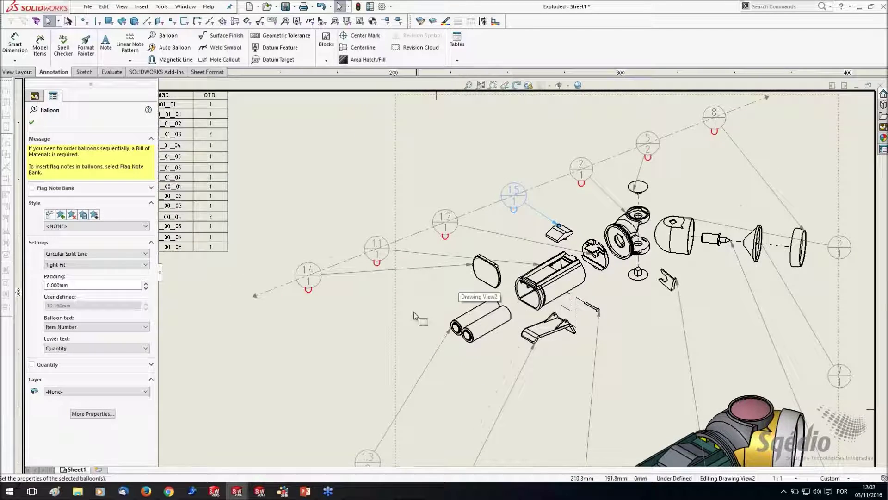
{"action": "scroll", "coordinate": [440, 295], "scroll_direction": "up", "scroll_amount": 2}
{"action": "left_click_drag", "start_coordinate": [405, 247], "coordinate": [421, 243]}
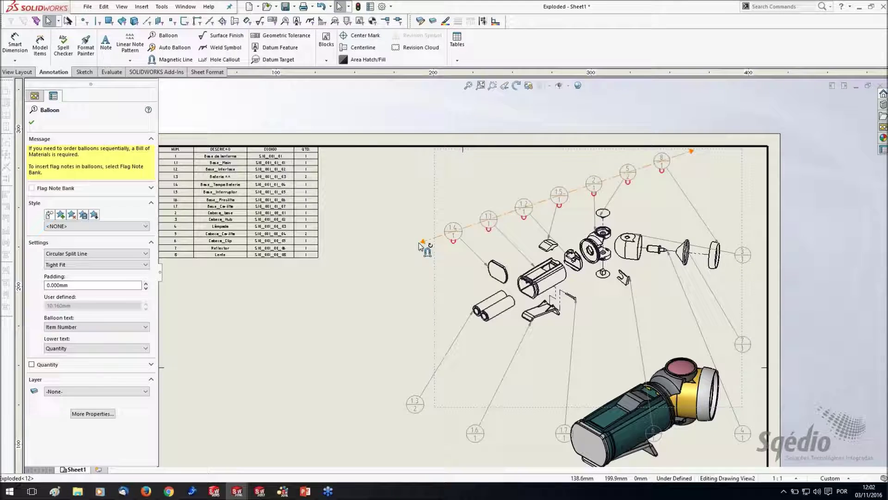
{"action": "left_click", "coordinate": [421, 243]}
- Swap balloons 1.2 and 1.5 on the magnetic line and reattach balloon 5's leader to the upper pin's rim
{"action": "scroll", "coordinate": [686, 182], "scroll_direction": "down", "scroll_amount": 3}
{"action": "left_click_drag", "start_coordinate": [381, 226], "coordinate": [447, 201]}
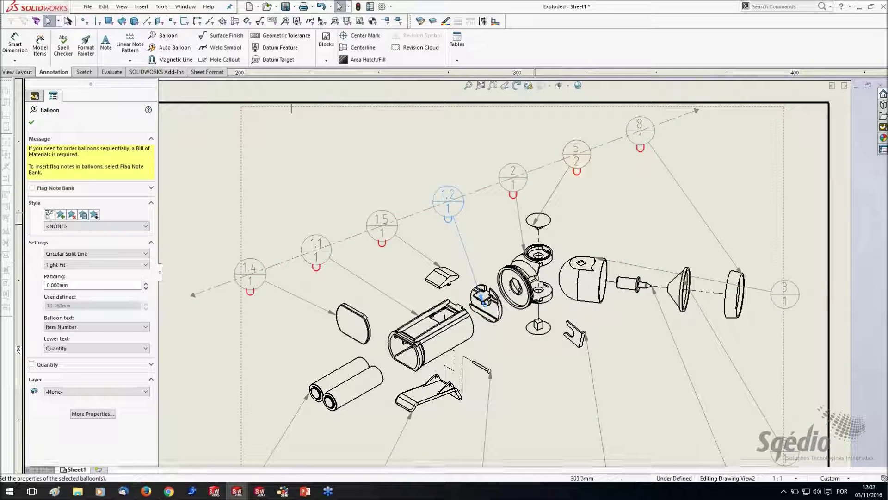
{"action": "left_click_drag", "start_coordinate": [537, 227], "coordinate": [545, 213]}
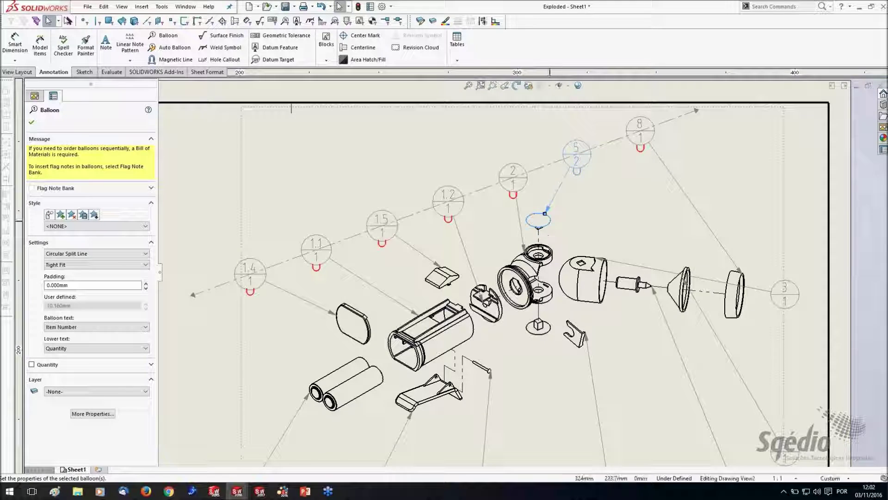
- Attach balloon 3 to the magnetic line between balloons 5 and 8, and raise the line's lower end slightly
{"action": "scroll", "coordinate": [524, 269], "scroll_direction": "up", "scroll_amount": 3}
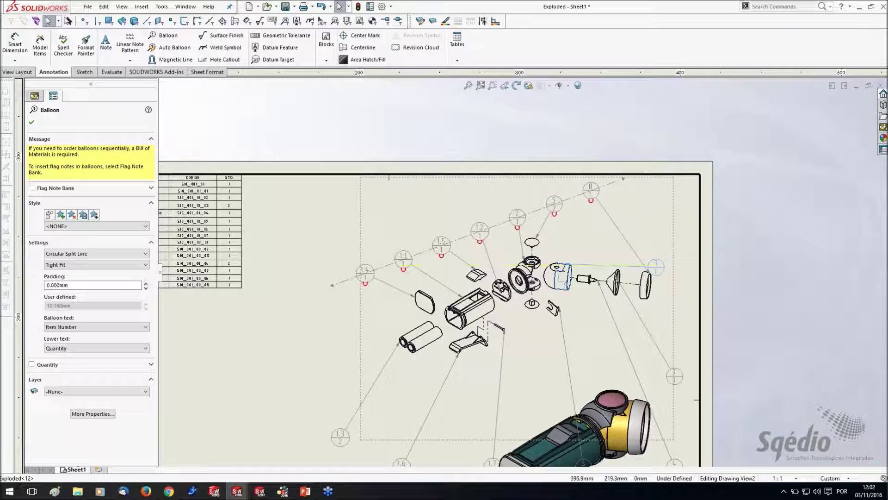
{"action": "left_click_drag", "start_coordinate": [674, 285], "coordinate": [561, 200]}
{"action": "left_click_drag", "start_coordinate": [333, 284], "coordinate": [328, 285]}
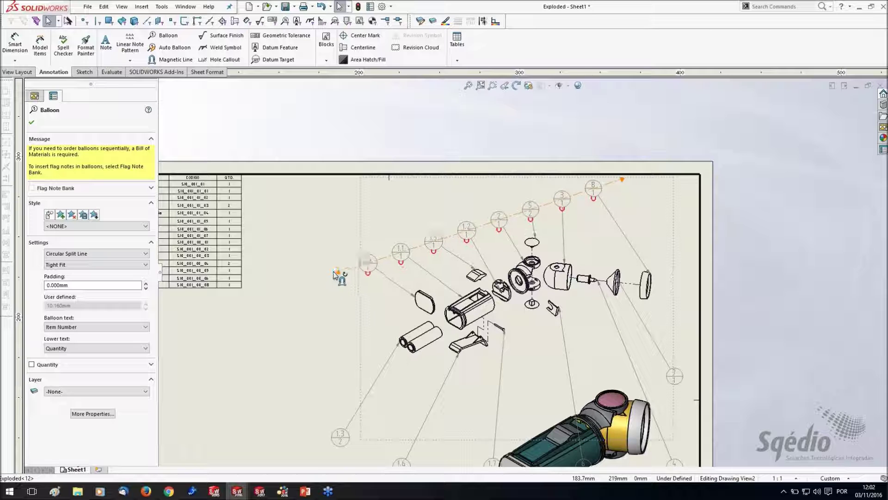
{"action": "left_click", "coordinate": [334, 273]}
{"action": "key", "text": "Escape"}
- Draw a second magnetic line about 226.6 mm long at about 25.7° below the exploded view, collecting the lower balloons with equal spacing
{"action": "left_click", "coordinate": [161, 61]}
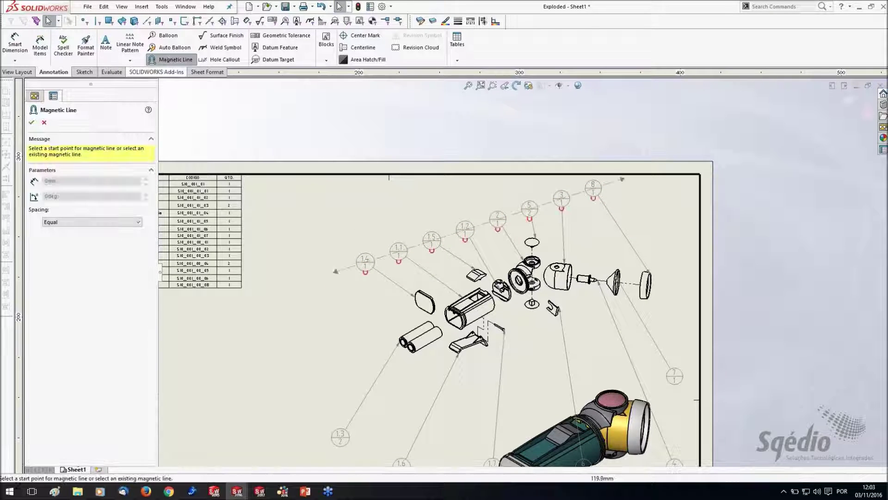
{"action": "left_click", "coordinate": [696, 293]}
{"action": "left_click", "coordinate": [31, 125]}
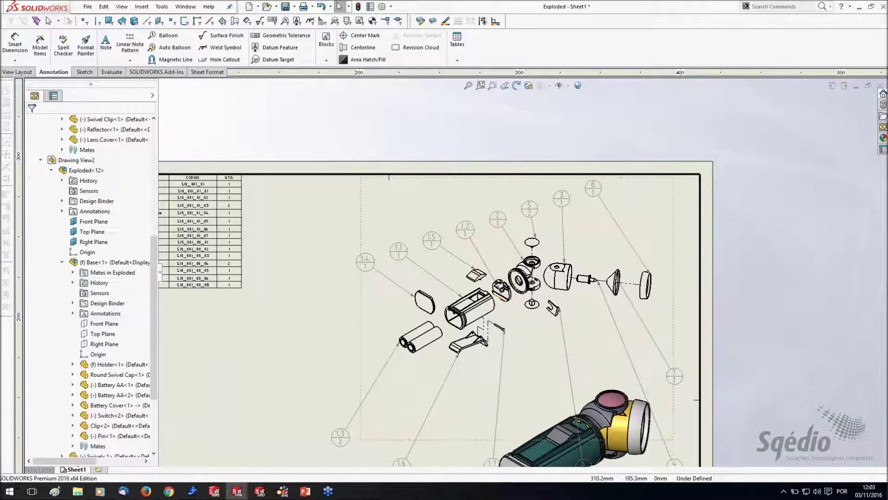
{"action": "scroll", "coordinate": [490, 374], "scroll_direction": "up", "scroll_amount": 1}
{"action": "left_click", "coordinate": [616, 380]}
{"action": "left_click_drag", "start_coordinate": [550, 318], "coordinate": [565, 274]}
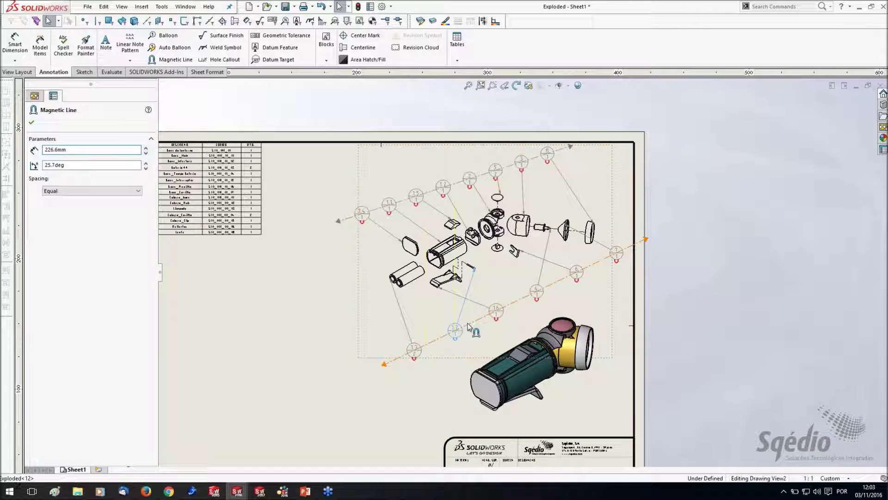
- Order the lower line's balloons as 1.3, 1.6, 1.7, 6, 4, 7 and move balloon 8 from the upper line to its end
{"action": "left_click", "coordinate": [537, 291]}
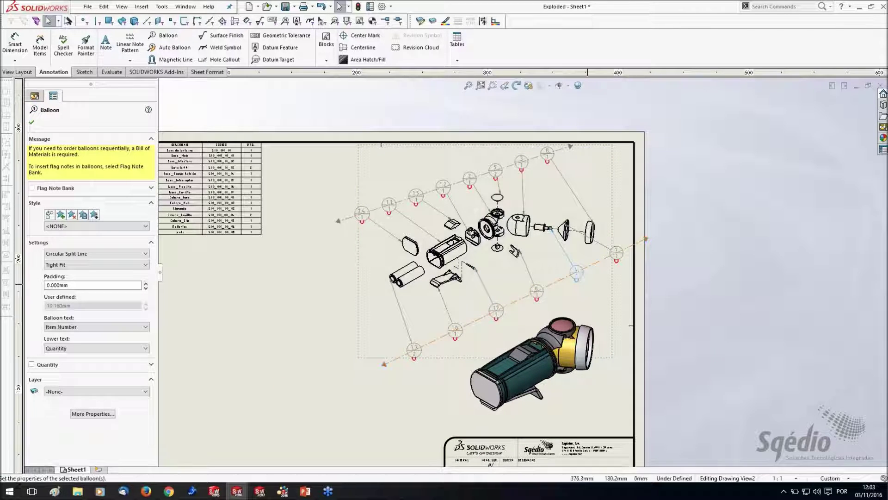
{"action": "scroll", "coordinate": [645, 255], "scroll_direction": "down", "scroll_amount": 2}
{"action": "scroll", "coordinate": [606, 258], "scroll_direction": "down", "scroll_amount": 2}
{"action": "scroll", "coordinate": [604, 255], "scroll_direction": "up", "scroll_amount": 2}
{"action": "left_click_drag", "start_coordinate": [480, 122], "coordinate": [607, 259]}
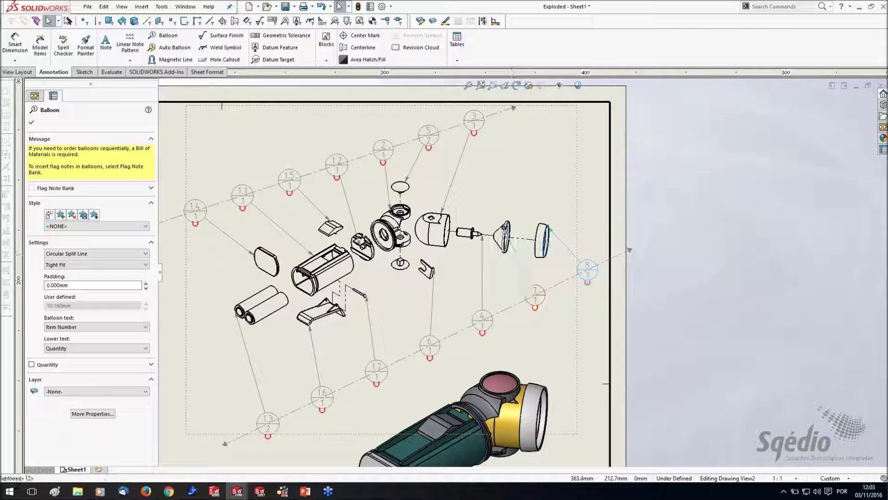
- Reattach the leaders of balloons 7 and 8 to the lower edges of the reflector and the lens
{"action": "left_click", "coordinate": [561, 236]}
{"action": "left_click", "coordinate": [550, 230]}
{"action": "left_click_drag", "start_coordinate": [560, 240], "coordinate": [546, 254]}
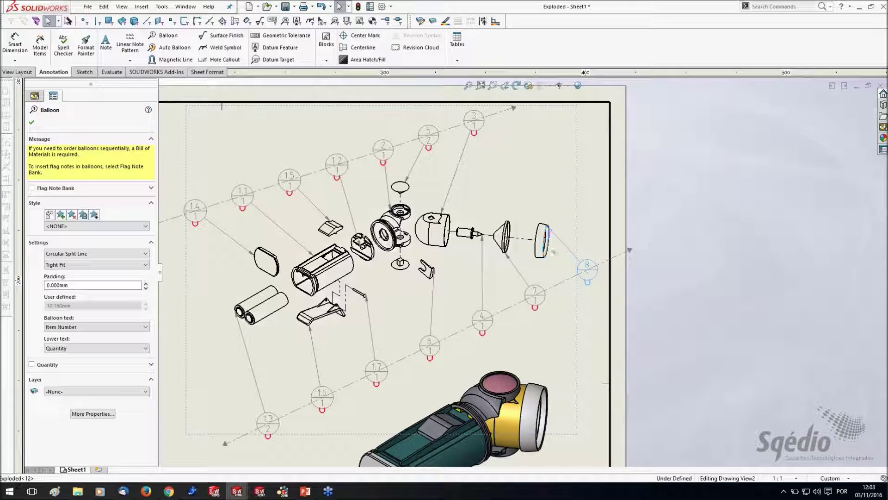
- Adjust the lower ends of both magnetic lines, making the upper line about 207.5 mm long at about 19.5°
{"action": "scroll", "coordinate": [523, 270], "scroll_direction": "up", "scroll_amount": 2}
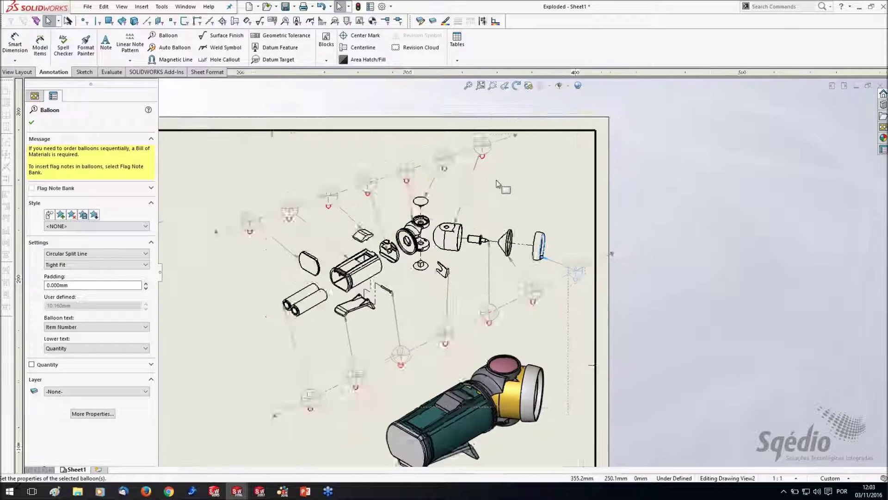
{"action": "left_click_drag", "start_coordinate": [316, 391], "coordinate": [294, 389]}
{"action": "left_click_drag", "start_coordinate": [268, 239], "coordinate": [249, 253]}
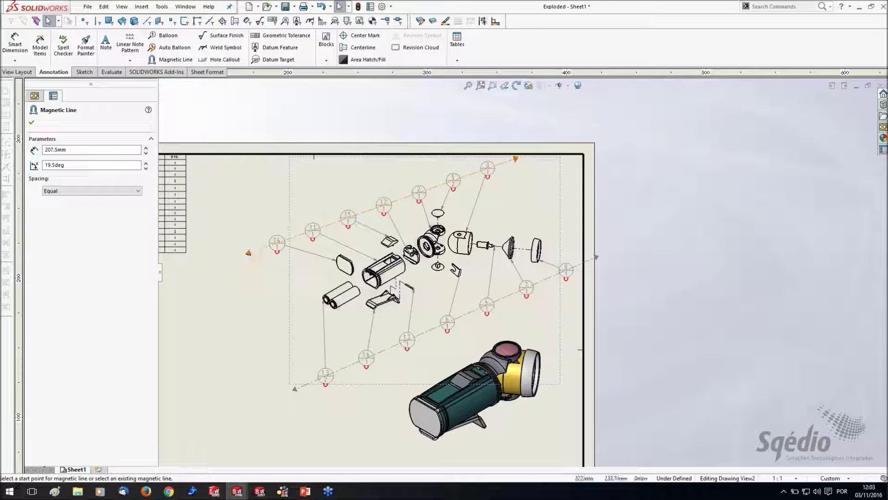
{"action": "left_click", "coordinate": [647, 197]}
- Examine the sort options for the DESCRIÇÃO column of the bill of materials, and close them without sorting
{"action": "scroll", "coordinate": [378, 304], "scroll_direction": "up", "scroll_amount": 3}
{"action": "scroll", "coordinate": [265, 250], "scroll_direction": "down", "scroll_amount": 4}
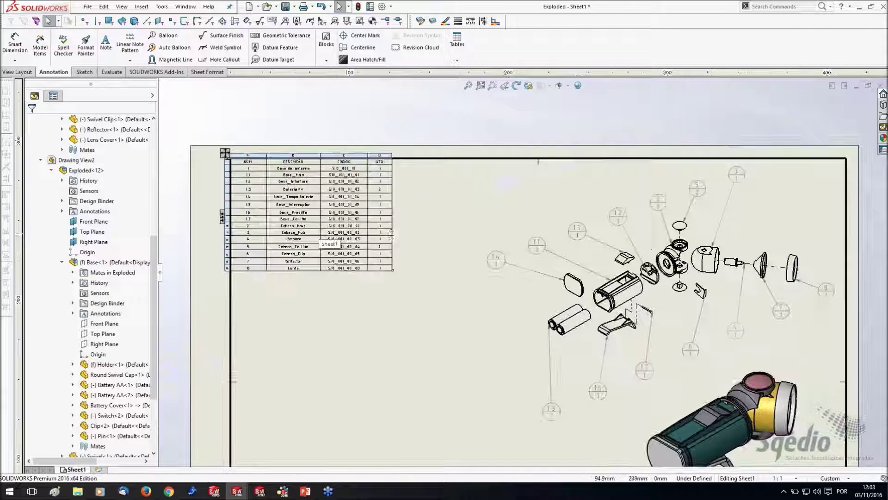
{"action": "scroll", "coordinate": [569, 331], "scroll_direction": "down", "scroll_amount": 1}
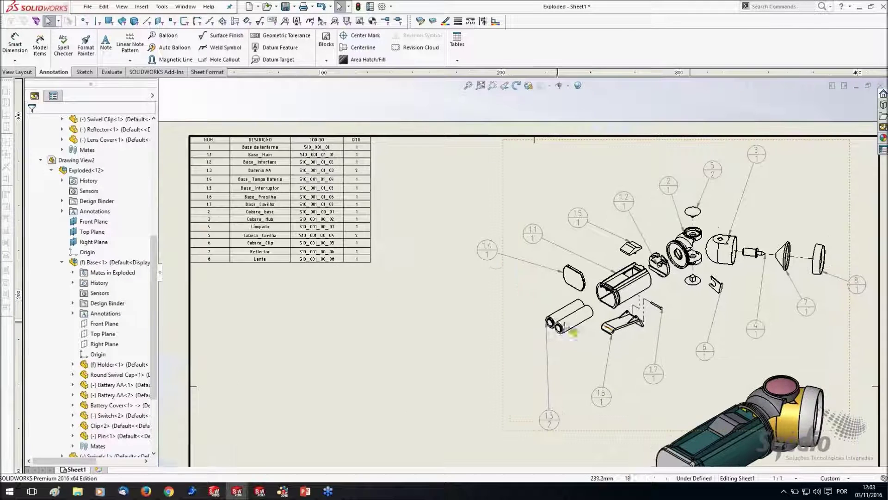
{"action": "left_click", "coordinate": [259, 170]}
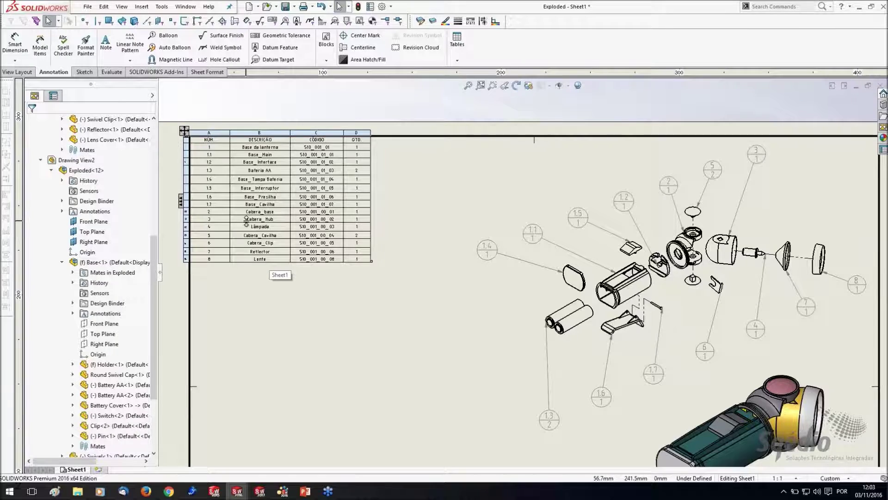
{"action": "scroll", "coordinate": [259, 217], "scroll_direction": "down", "scroll_amount": 3}
{"action": "left_click", "coordinate": [332, 92]}
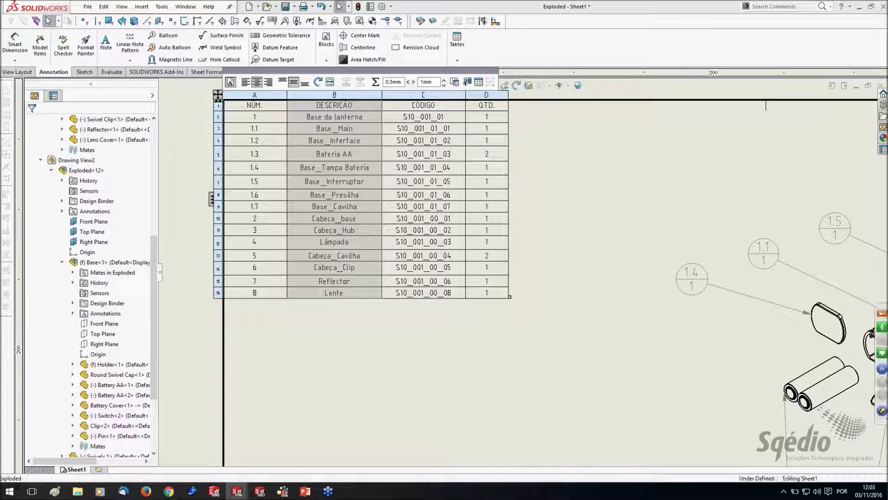
{"action": "right_click", "coordinate": [334, 95]}
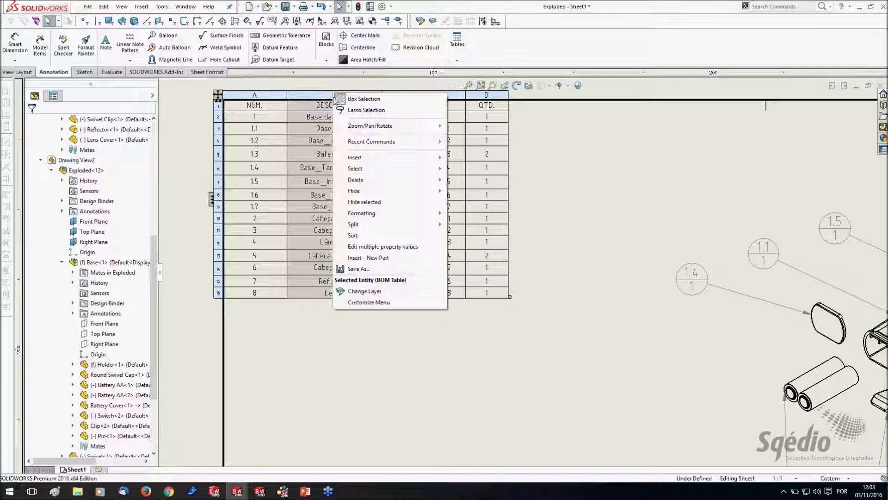
{"action": "left_click", "coordinate": [393, 236]}
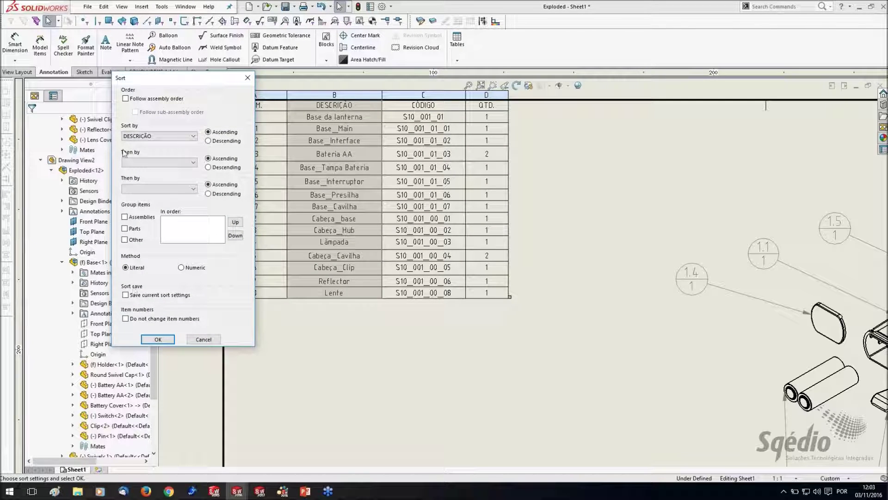
{"action": "left_click", "coordinate": [200, 344]}
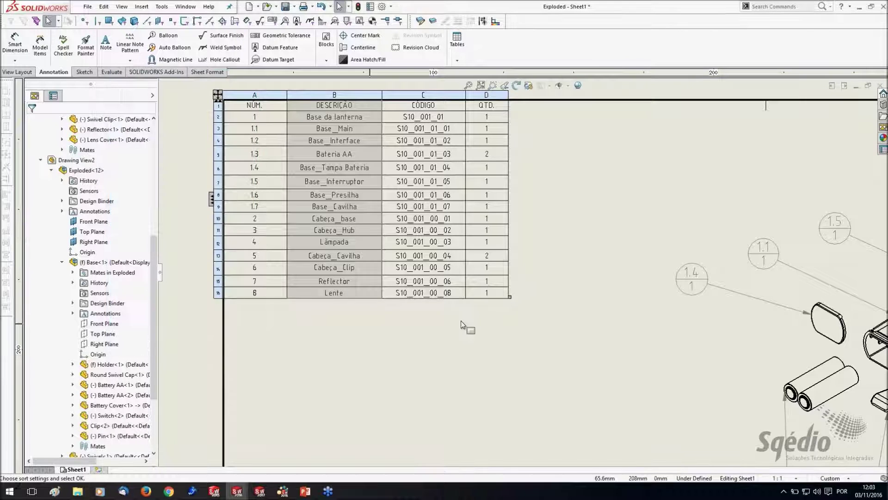
{"action": "left_click", "coordinate": [700, 282]}
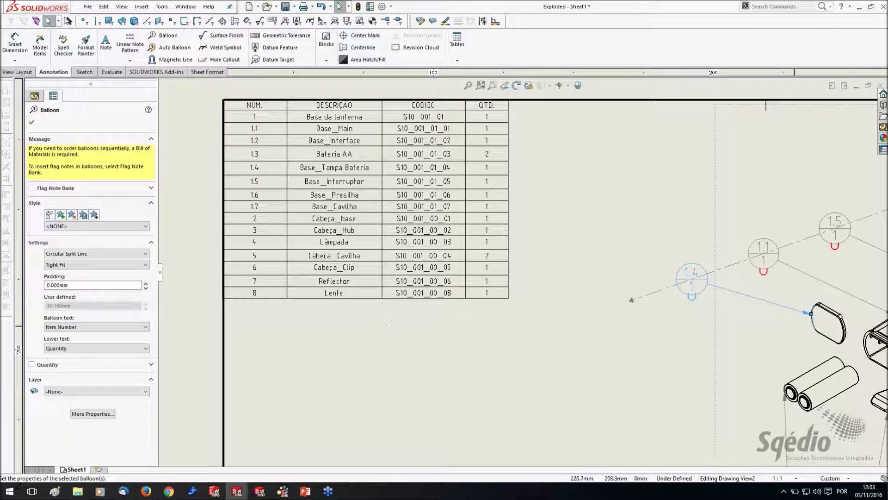
{"action": "scroll", "coordinate": [437, 254], "scroll_direction": "up", "scroll_amount": 4}
{"action": "left_click", "coordinate": [279, 115]}
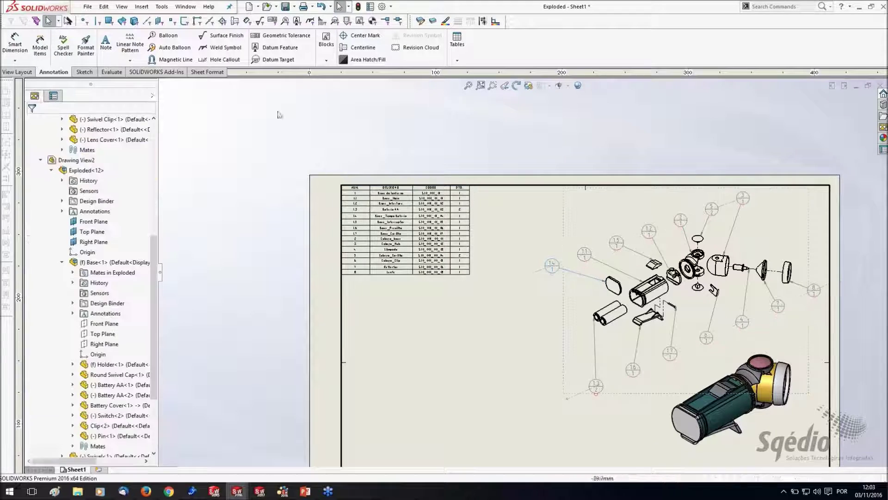
{"action": "left_click", "coordinate": [170, 47]}
{"action": "left_click_drag", "start_coordinate": [153, 246], "coordinate": [153, 298]}
{"action": "left_click", "coordinate": [44, 123]}
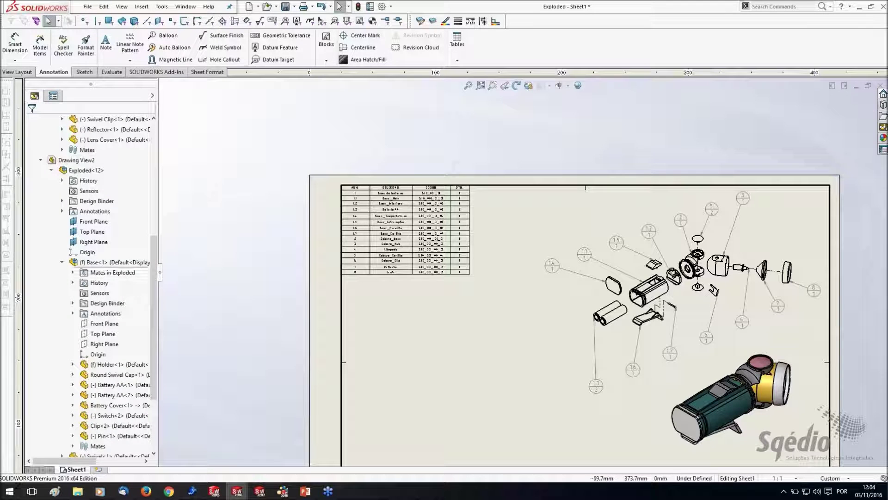
{"action": "left_click", "coordinate": [41, 160]}
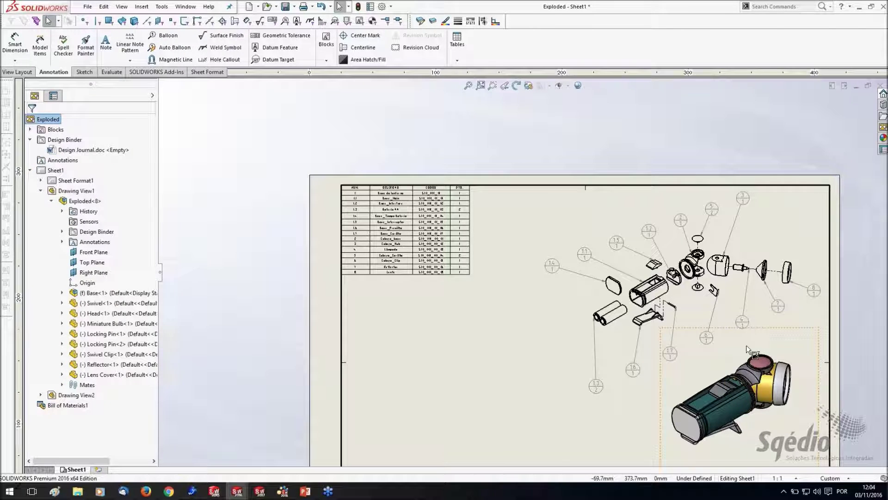
{"action": "scroll", "coordinate": [865, 341], "scroll_direction": "down", "scroll_amount": 3}
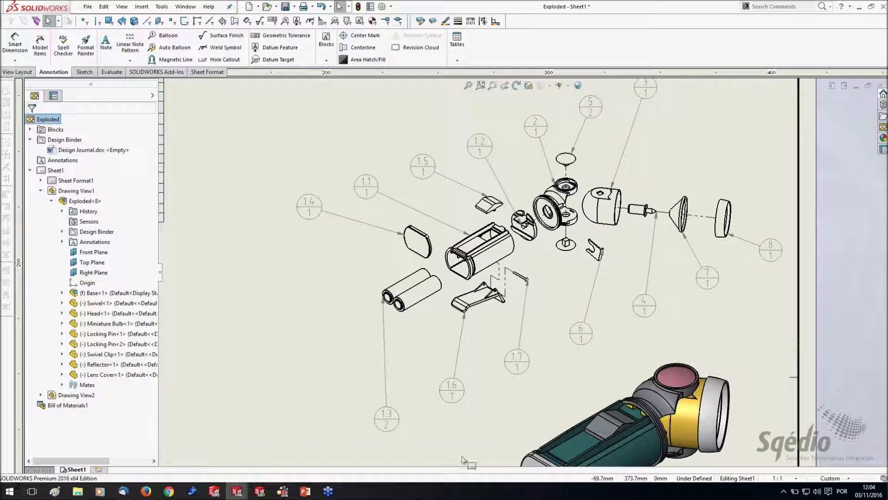
{"action": "scroll", "coordinate": [461, 449], "scroll_direction": "up", "scroll_amount": 4}
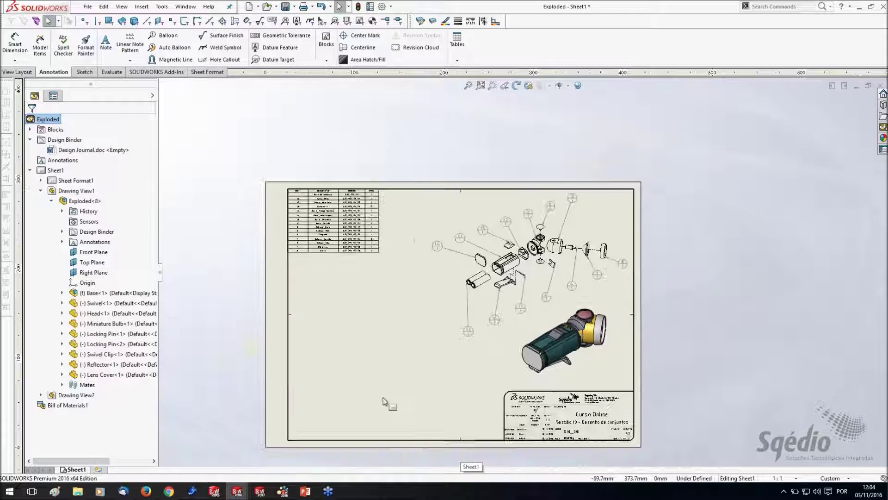
- Open the Exploded assembly model from the shaded assembled flashlight view on the sheet
{"action": "left_click", "coordinate": [18, 71]}
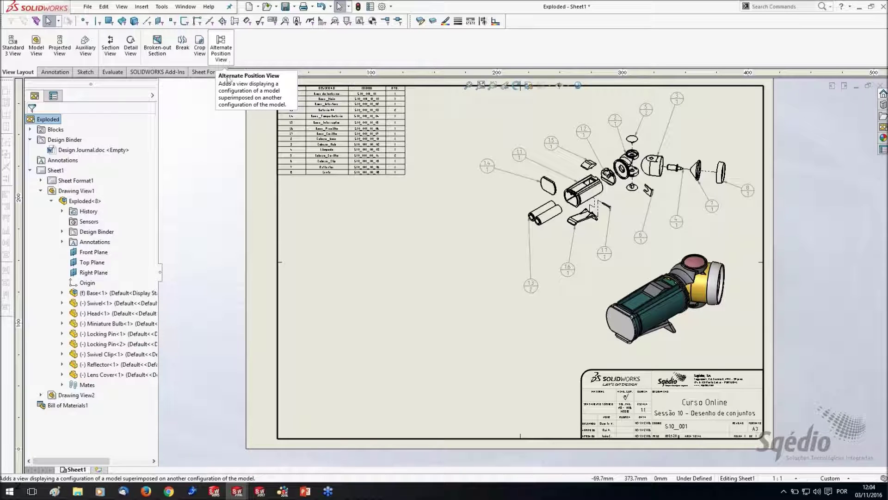
{"action": "scroll", "coordinate": [709, 313], "scroll_direction": "down", "scroll_amount": 4}
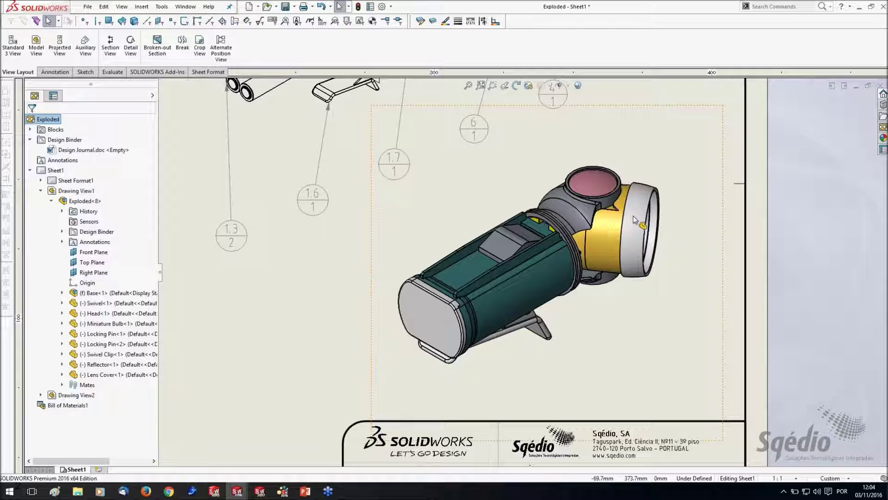
{"action": "right_click", "coordinate": [674, 160]}
{"action": "left_click", "coordinate": [683, 153]}
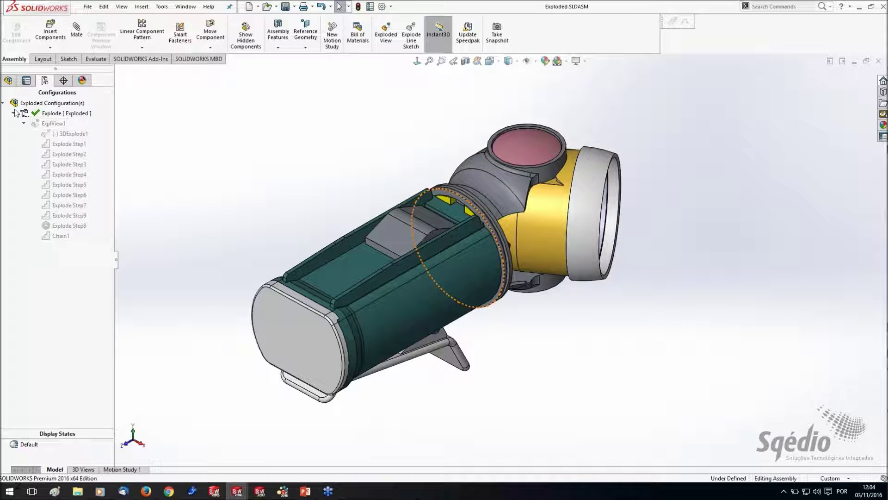
{"action": "left_click", "coordinate": [13, 113]}
{"action": "middle_click_drag", "start_coordinate": [444, 208], "coordinate": [433, 255]}
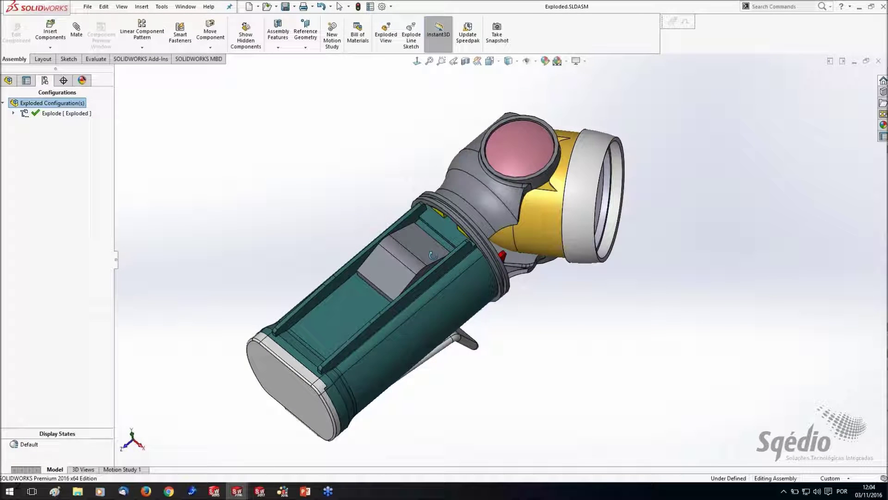
- Delete the suppressed Angle1 mate between the Head and the Right Plane
{"action": "left_click", "coordinate": [7, 80]}
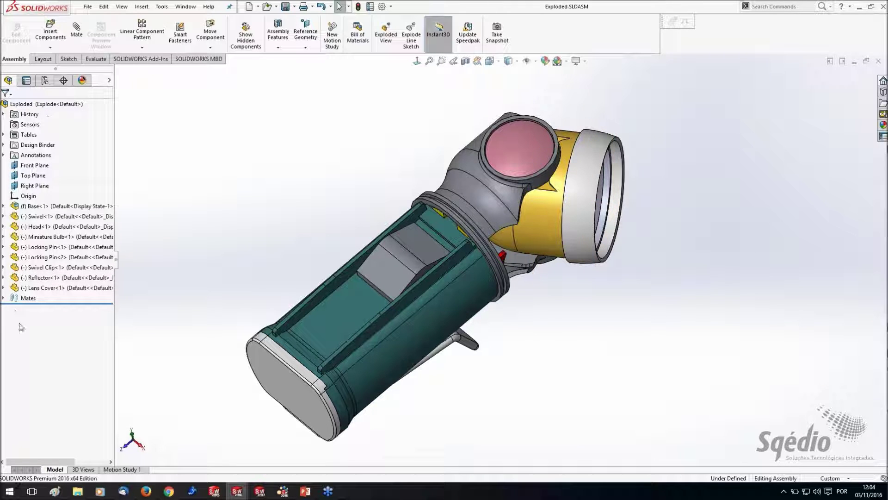
{"action": "left_click", "coordinate": [3, 297]}
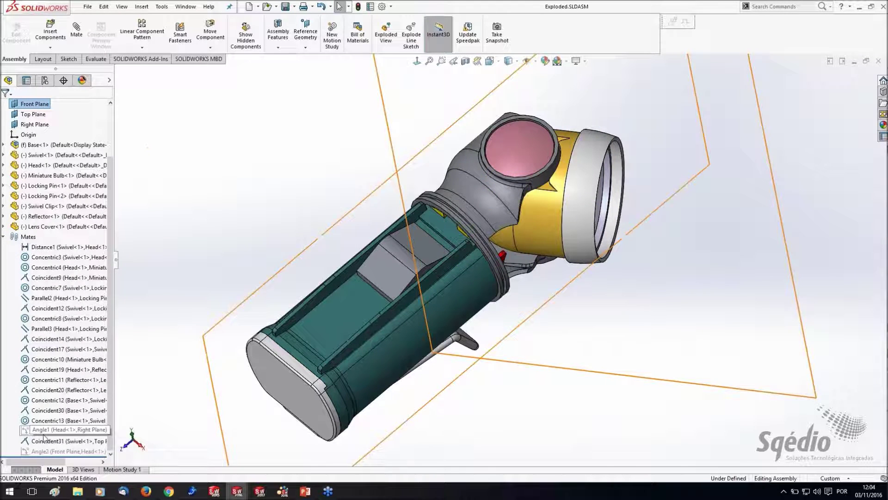
{"action": "left_click", "coordinate": [43, 450]}
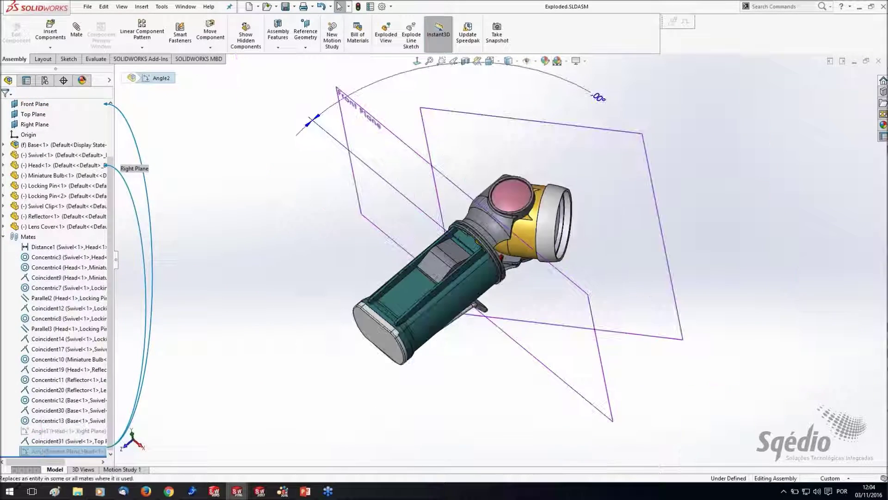
{"action": "left_click", "coordinate": [42, 430]}
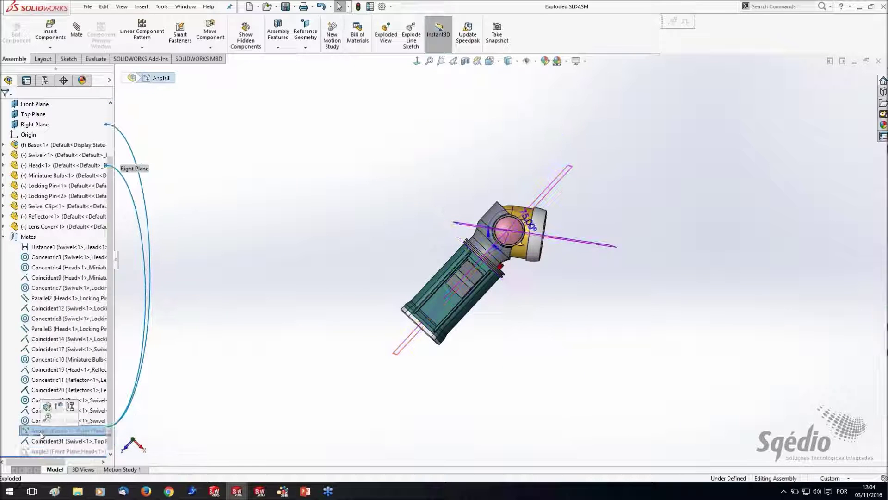
{"action": "key", "text": "Delete"}
{"action": "key", "text": "Return"}
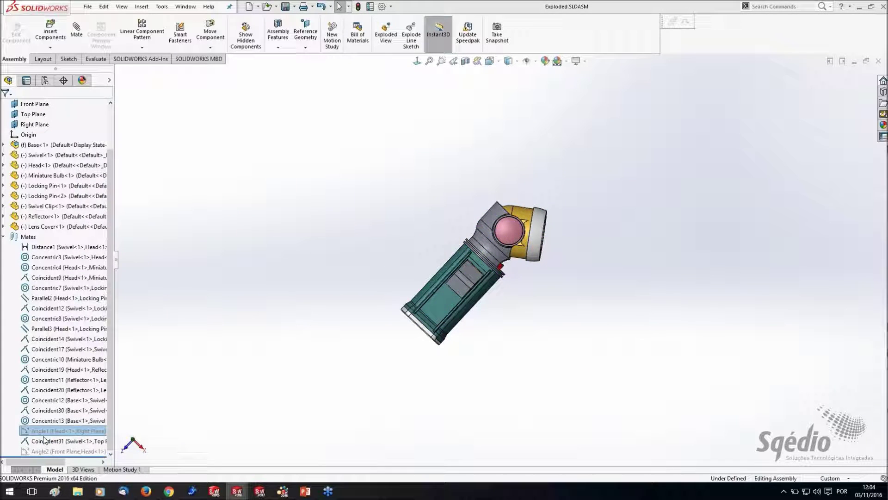
- Configure the Angle2 mate and add three configurations named Pos 1, Pos 2 and Pos 3
{"action": "right_click", "coordinate": [44, 451]}
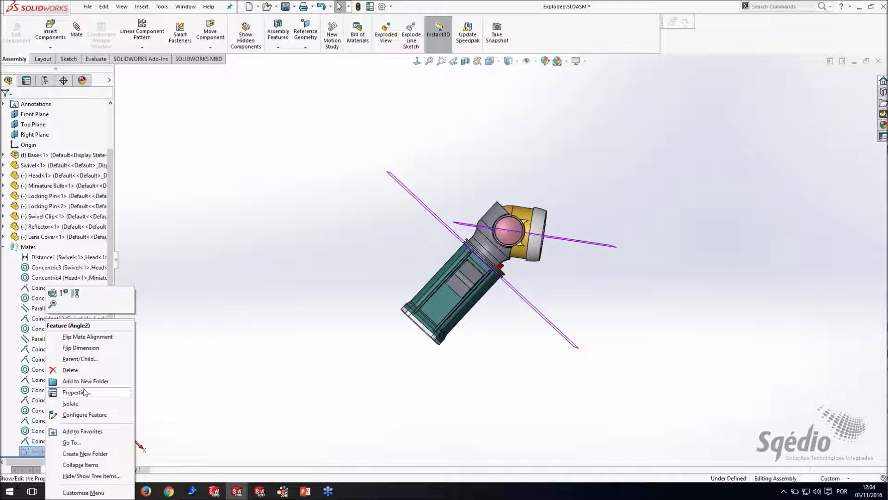
{"action": "left_click", "coordinate": [83, 415]}
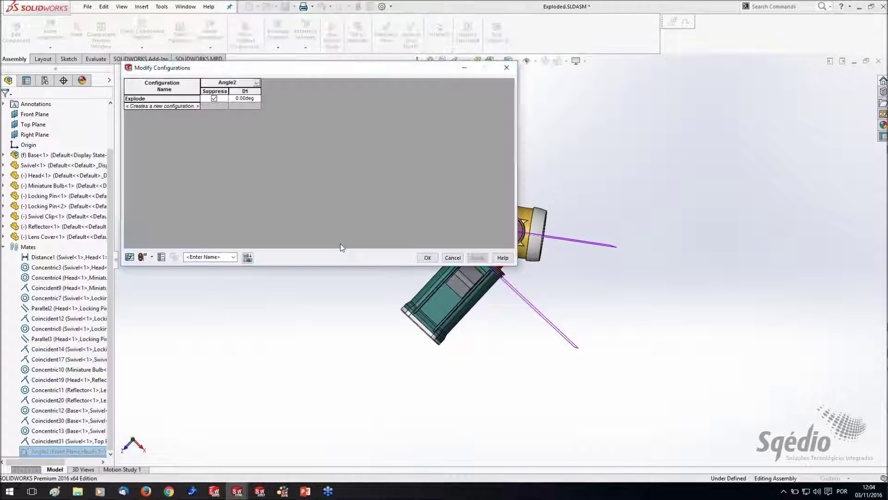
{"action": "left_click", "coordinate": [198, 106]}
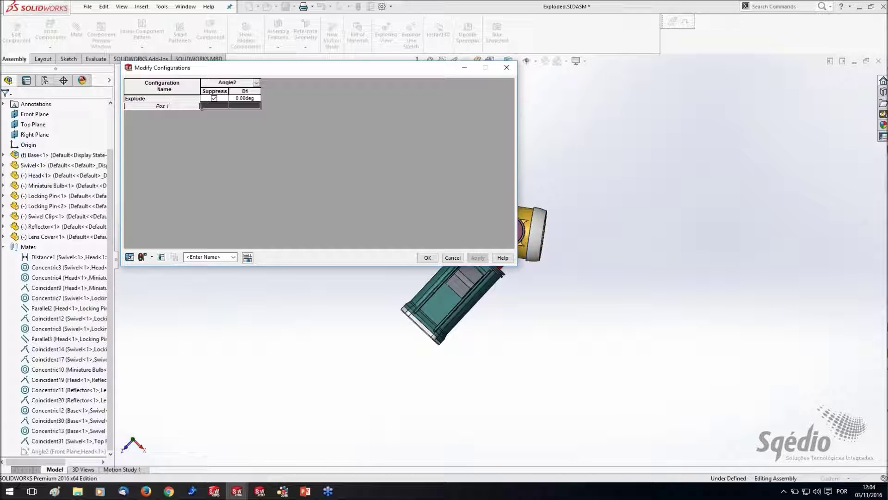
{"action": "type", "text": "Pos 1"}
{"action": "key", "text": "Return"}
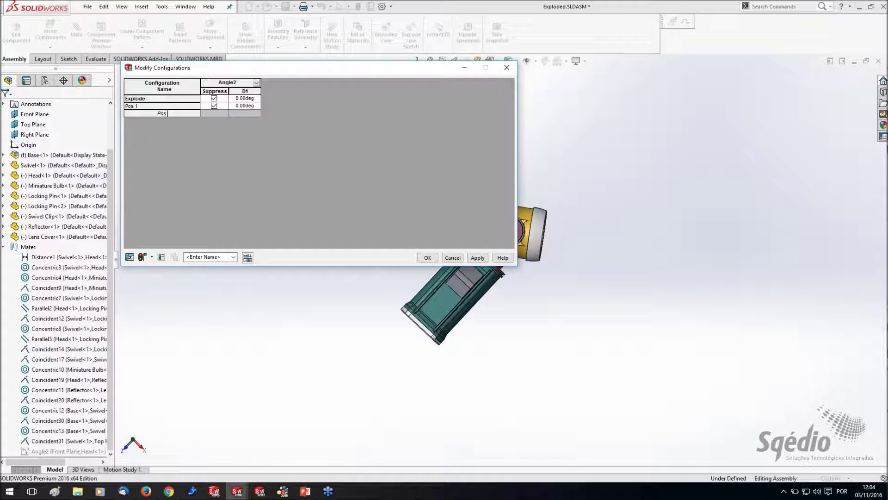
{"action": "type", "text": "Pos 2"}
{"action": "key", "text": "Return"}
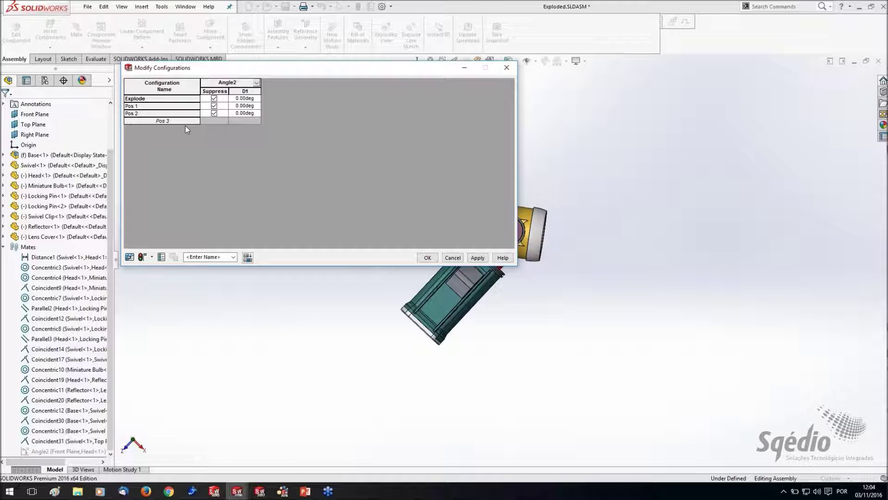
{"action": "key", "text": "Return"}
- Unsuppress Angle2 in Pos 1, Pos 2 and Pos 3, and set its angle to 45° in Pos 2 and 90° in Pos 3
{"action": "left_click", "coordinate": [214, 106]}
{"action": "left_click", "coordinate": [244, 113]}
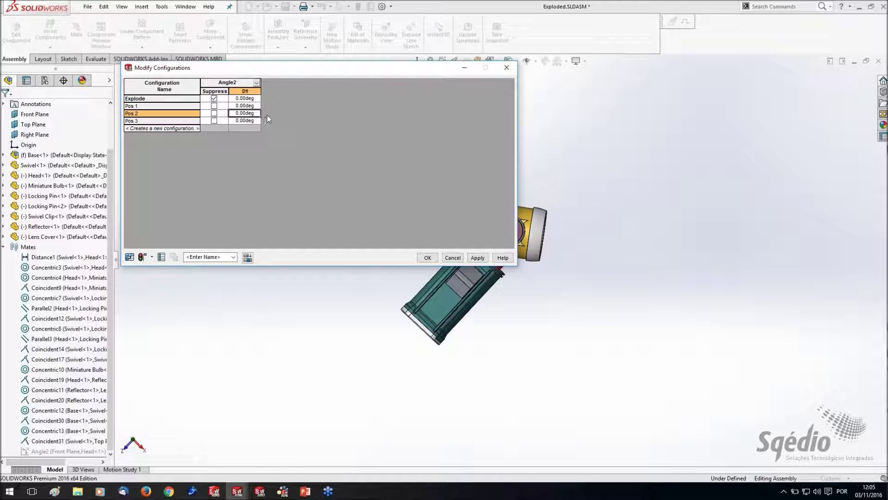
{"action": "key", "text": "Return"}
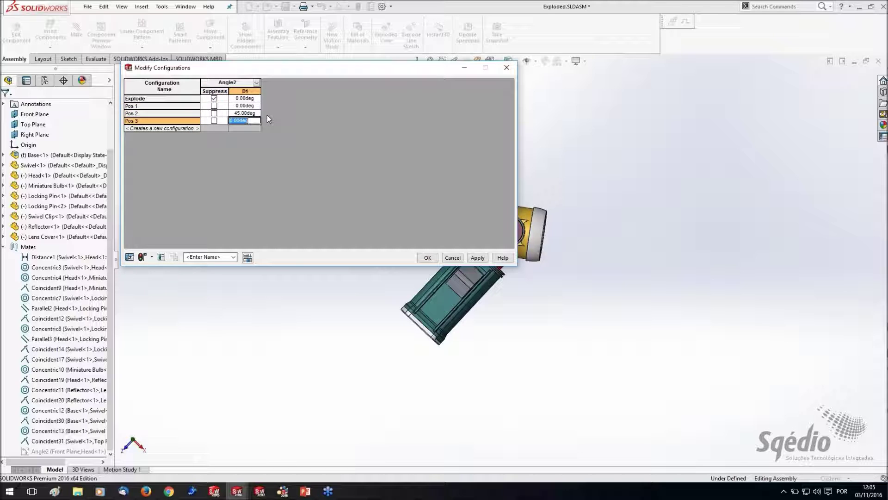
{"action": "type", "text": "90"}
{"action": "left_click", "coordinate": [428, 257]}
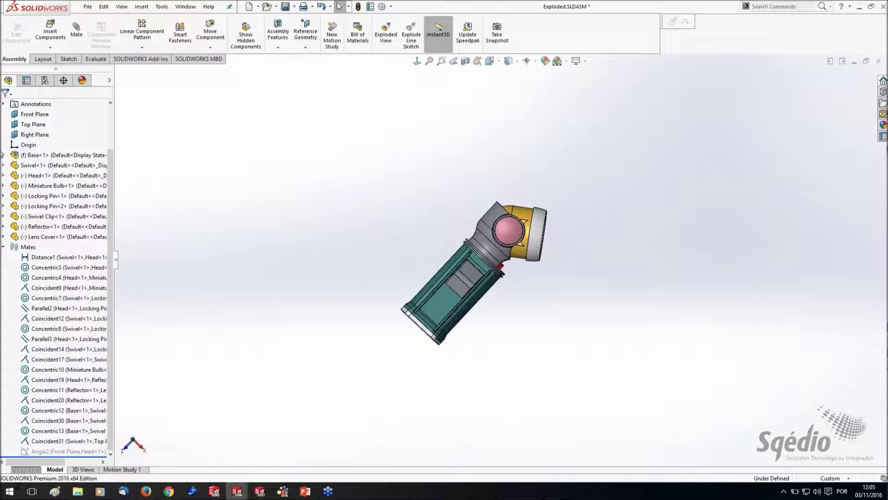
- Activate configurations Pos 1, Pos 2 and Pos 3 in turn to check the head's position, and return to the Explode configuration
{"action": "left_click", "coordinate": [4, 247]}
{"action": "left_click", "coordinate": [44, 80]}
{"action": "left_click", "coordinate": [50, 123]}
{"action": "double_click", "coordinate": [51, 123]}
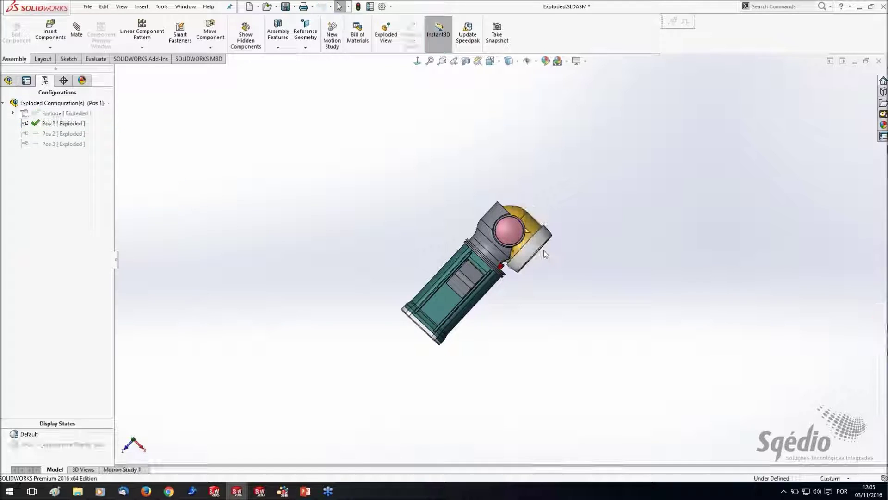
{"action": "double_click", "coordinate": [63, 134]}
{"action": "left_click", "coordinate": [65, 144]}
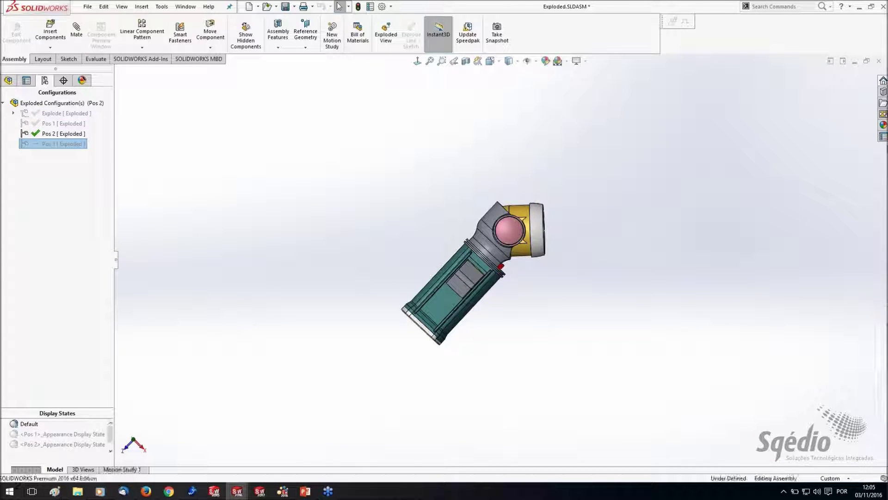
{"action": "double_click", "coordinate": [51, 113]}
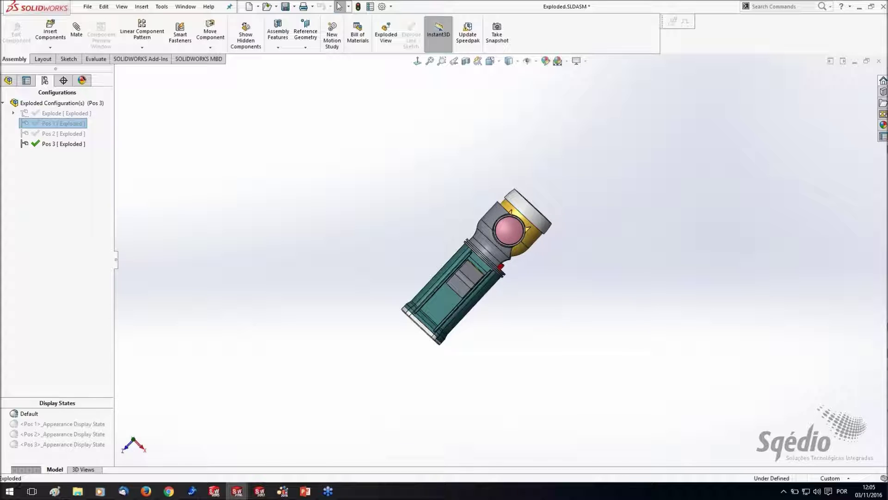
{"action": "middle_click_drag", "start_coordinate": [614, 308], "coordinate": [591, 263]}
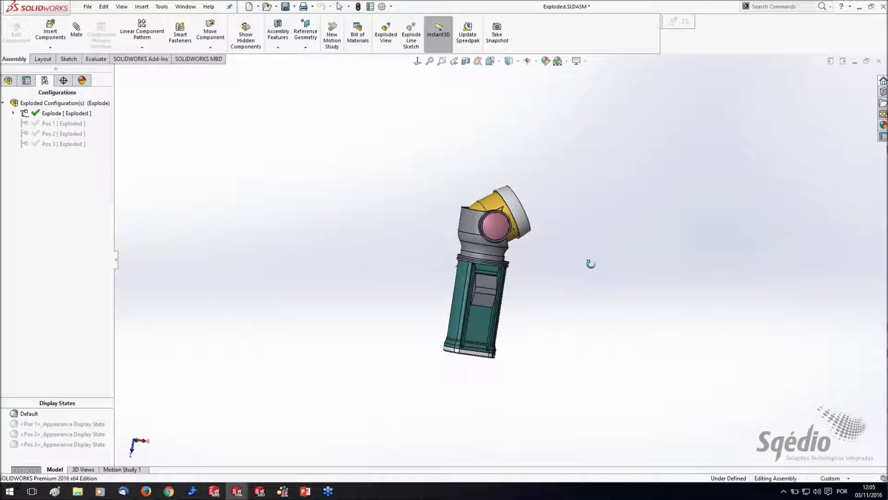
- Return to the drawing and start a model view of the Exploded assembly in configuration Pos 1, using the upright standard orientation facing the switch
{"action": "left_click", "coordinate": [186, 6]}
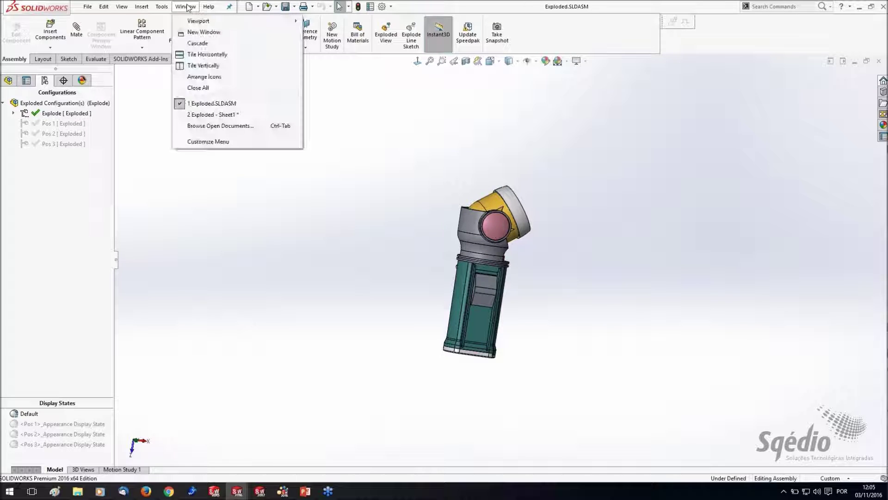
{"action": "left_click", "coordinate": [220, 115]}
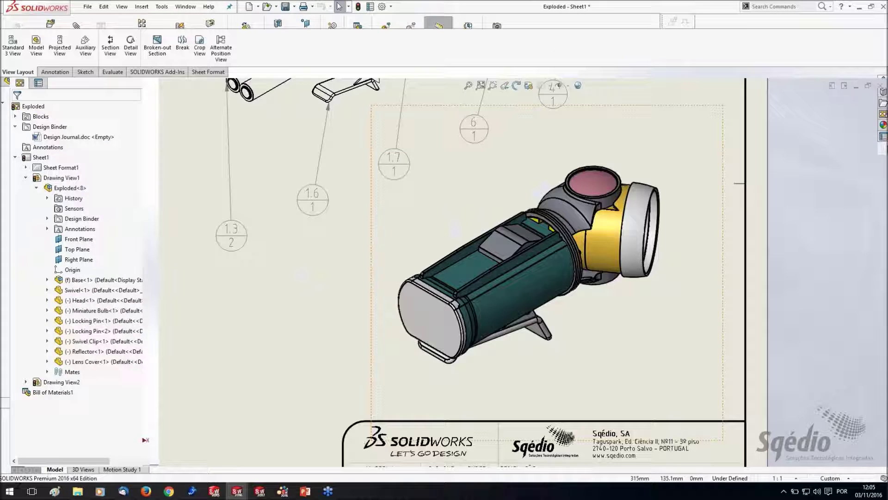
{"action": "scroll", "coordinate": [403, 312], "scroll_direction": "down", "scroll_amount": 2}
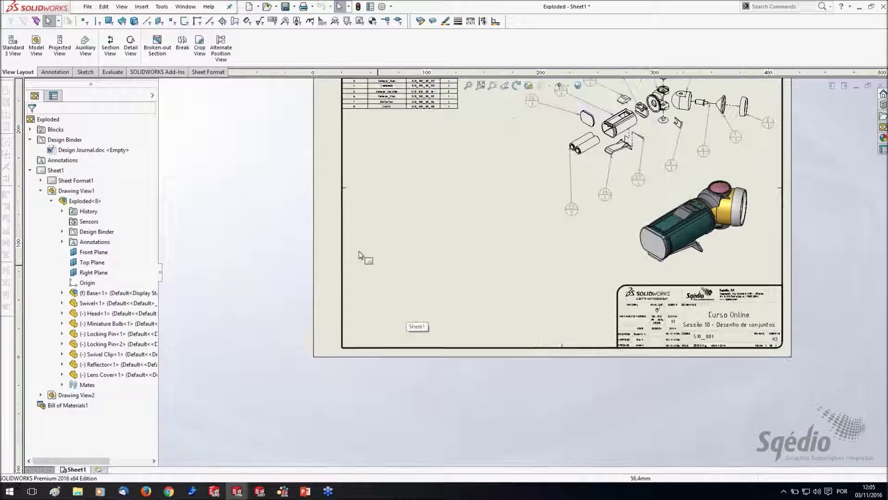
{"action": "left_click", "coordinate": [36, 46]}
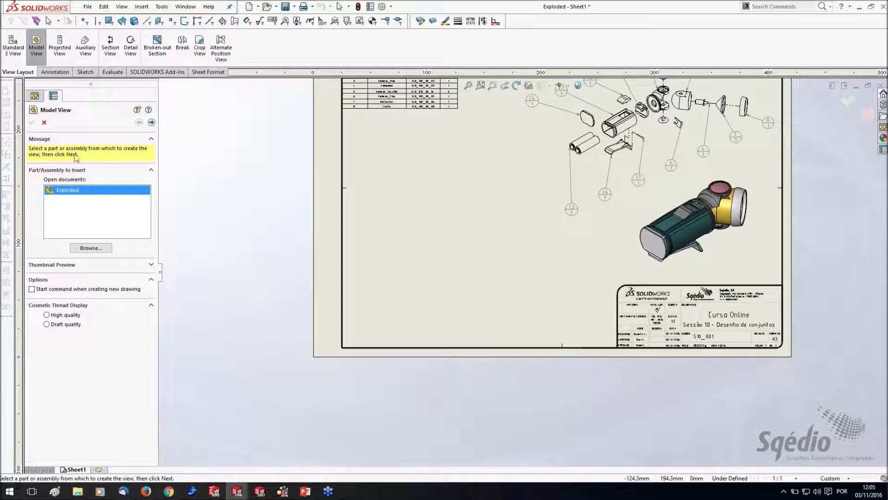
{"action": "left_click", "coordinate": [151, 123]}
{"action": "left_click", "coordinate": [88, 200]}
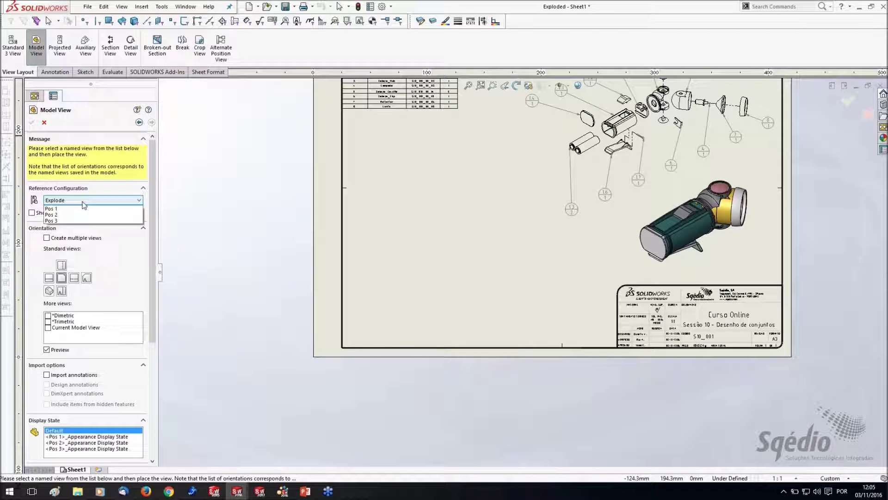
{"action": "left_click", "coordinate": [60, 211]}
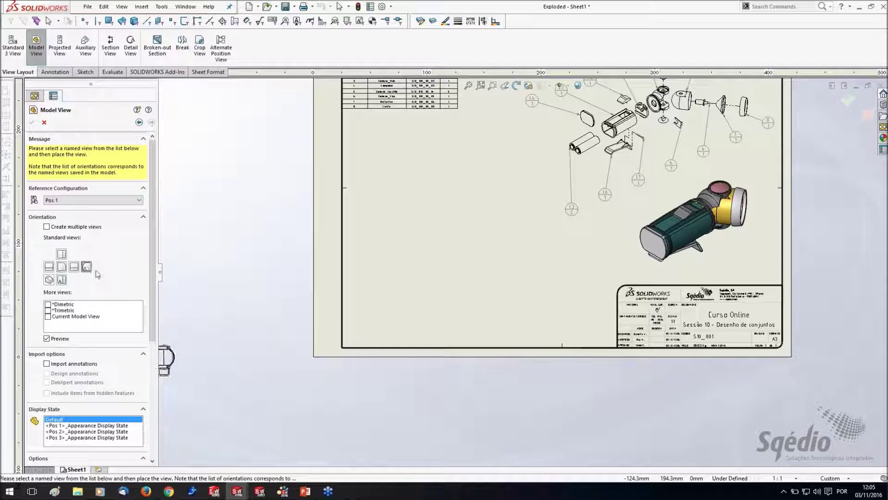
{"action": "left_click", "coordinate": [62, 279]}
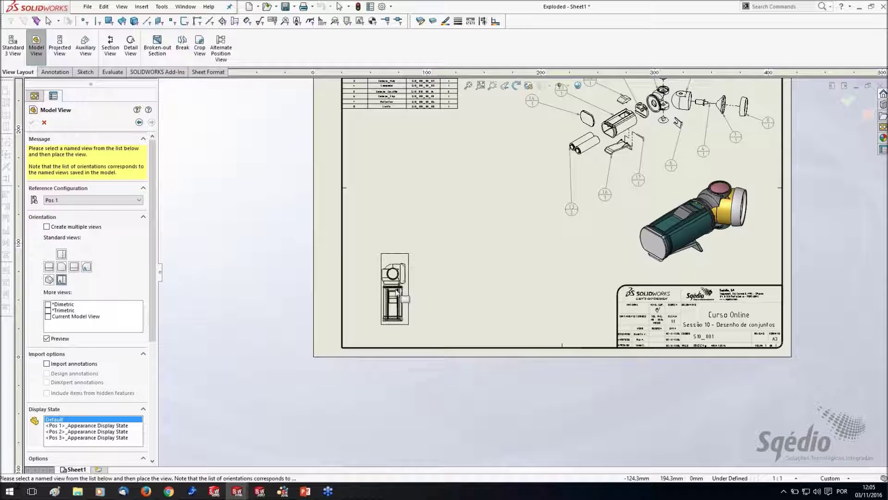
- Give the new Pos 1 view a custom scale of 2:1 instead of the sheet scale
{"action": "scroll", "coordinate": [345, 301], "scroll_direction": "down", "scroll_amount": 3}
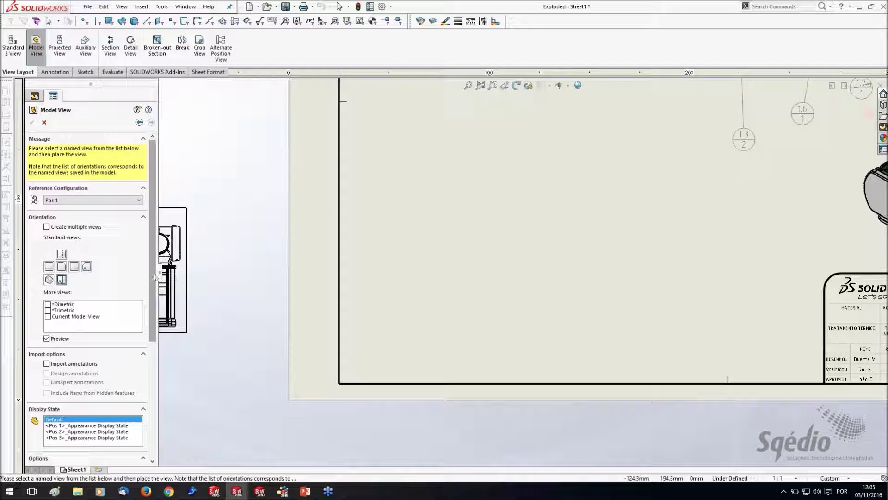
{"action": "scroll", "coordinate": [65, 334], "scroll_direction": "down", "scroll_amount": 5}
{"action": "left_click", "coordinate": [65, 334]}
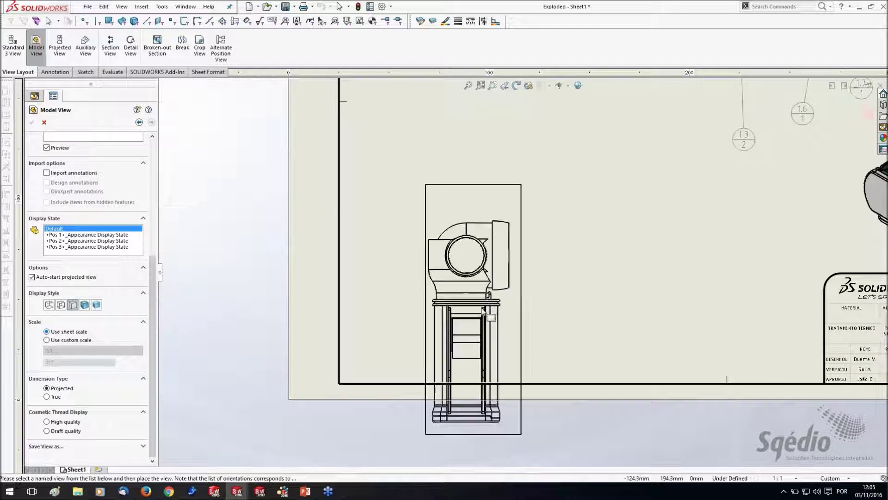
{"action": "left_click", "coordinate": [63, 351]}
{"action": "left_click", "coordinate": [54, 410]}
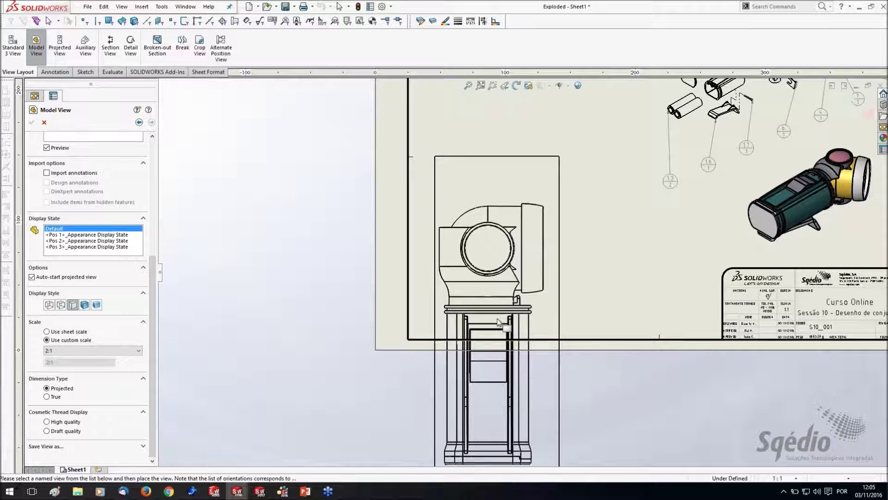
- Place the 2:1 Pos 1 view on the drawing sheet, left of the coloured flashlight view, without projecting further views
{"action": "left_click", "coordinate": [500, 324]}
{"action": "key", "text": "Escape"}
{"action": "scroll", "coordinate": [538, 256], "scroll_direction": "up", "scroll_amount": 2}
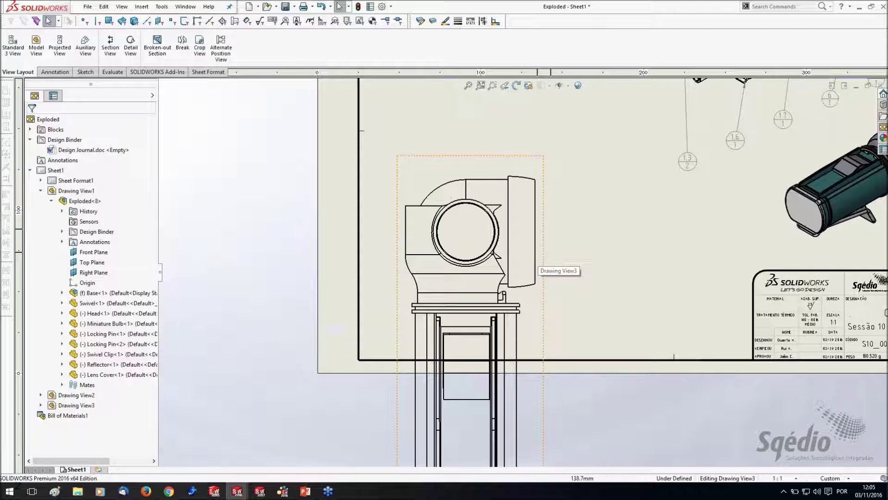
- Add an alternate position view to the new Pos 1 view, using the existing configuration Pos 2
{"action": "left_click", "coordinate": [221, 55]}
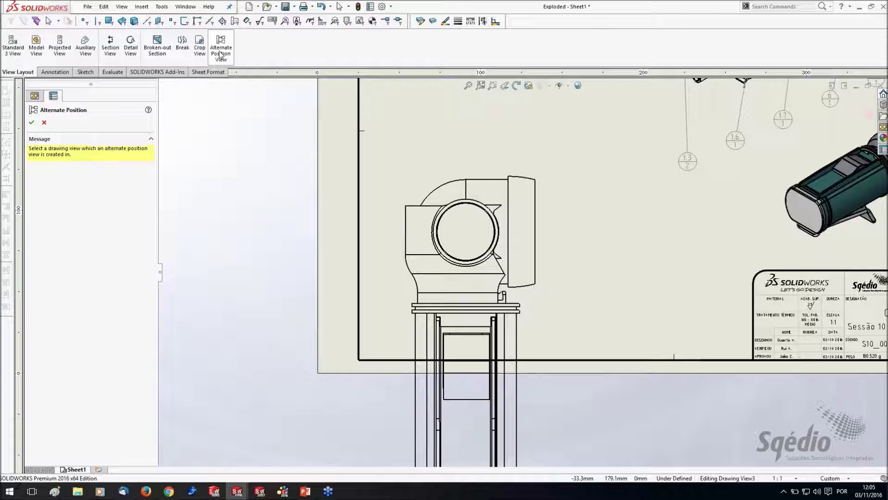
{"action": "left_click", "coordinate": [433, 178]}
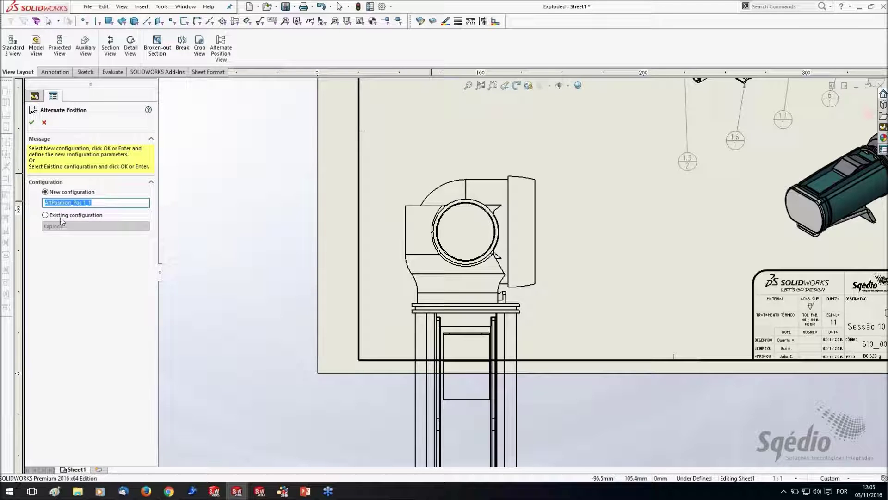
{"action": "left_click", "coordinate": [86, 218]}
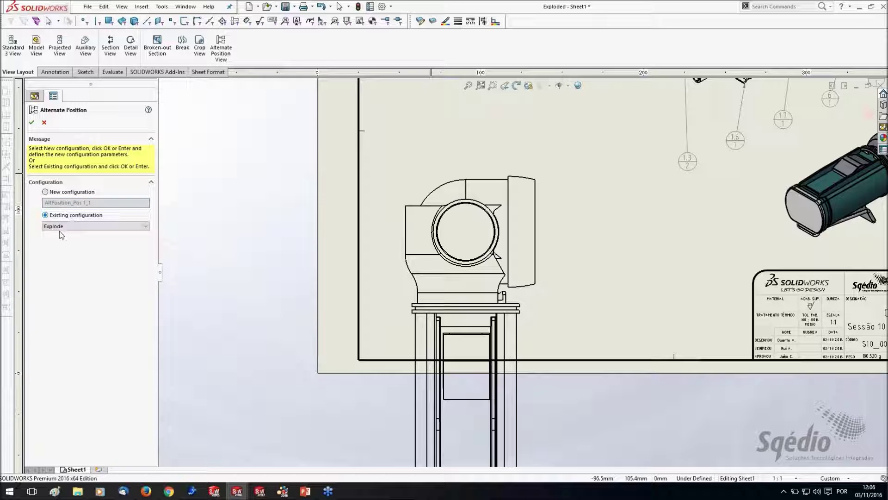
{"action": "left_click", "coordinate": [81, 227]}
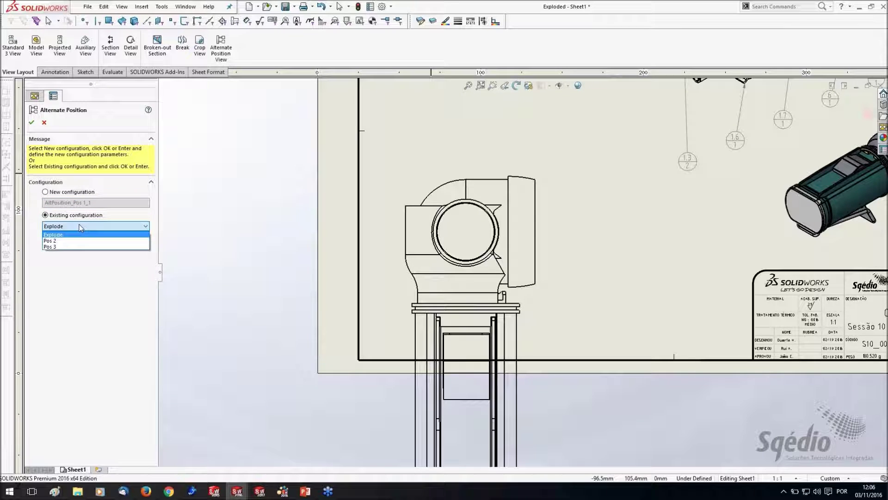
{"action": "left_click", "coordinate": [60, 241]}
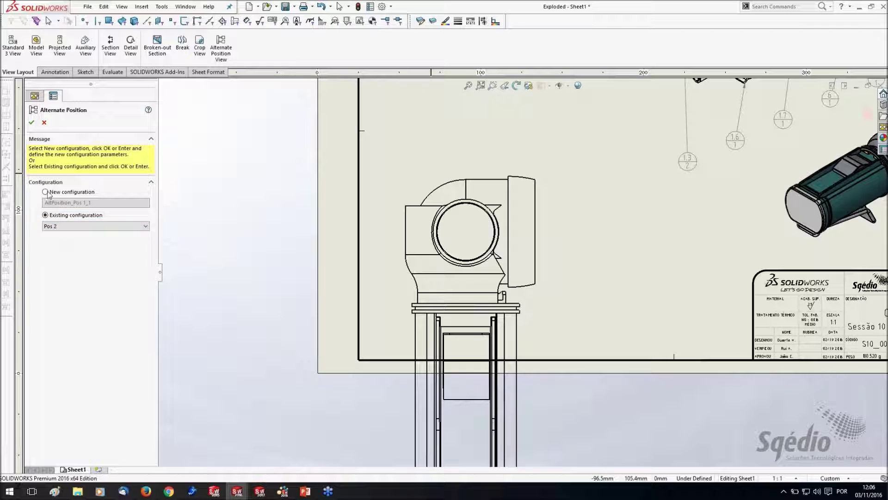
{"action": "left_click", "coordinate": [32, 122]}
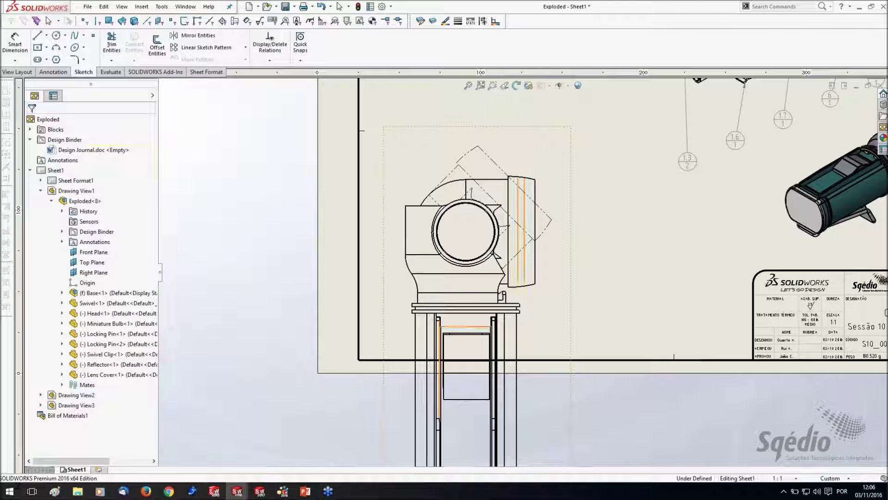
- Add a second alternate position to the same view, using the existing configuration Pos 3
{"action": "left_click", "coordinate": [418, 179]}
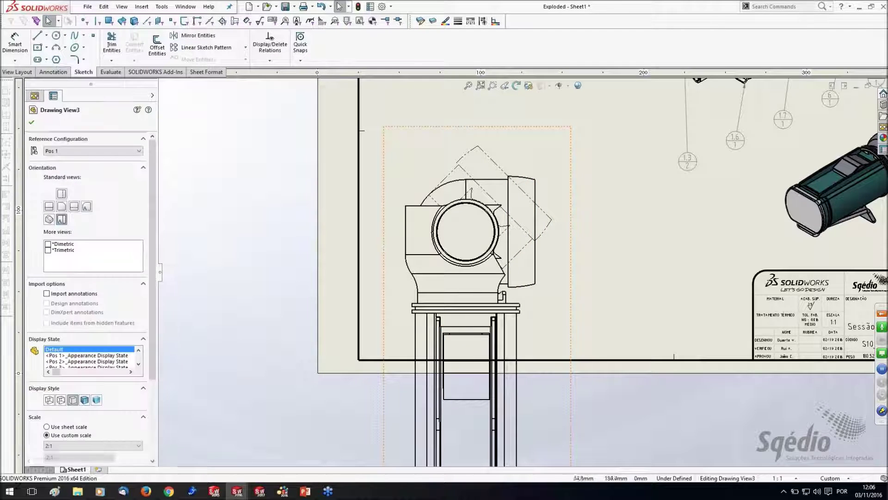
{"action": "left_click", "coordinate": [18, 73]}
{"action": "left_click", "coordinate": [221, 55]}
{"action": "left_click", "coordinate": [72, 225]}
{"action": "left_click", "coordinate": [66, 247]}
{"action": "left_click", "coordinate": [32, 123]}
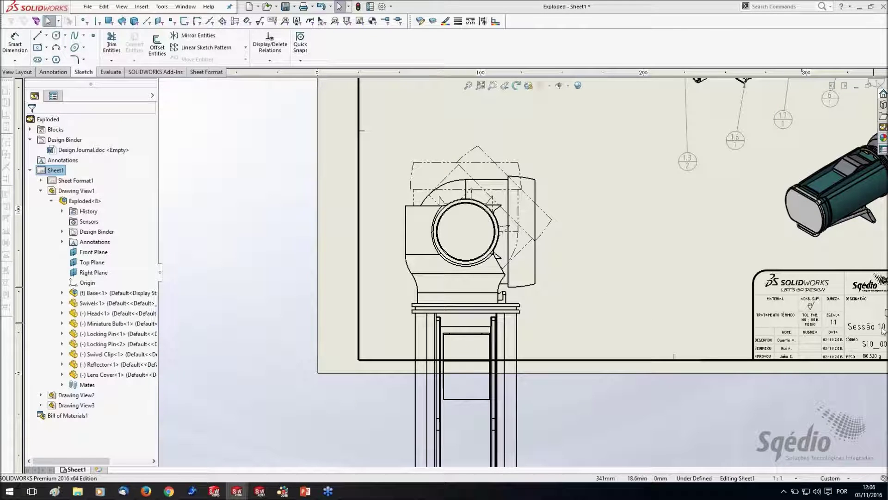
- Open the Exploded assembly from the alternate position view and enlarge its display states list
{"action": "scroll", "coordinate": [574, 292], "scroll_direction": "down", "scroll_amount": 1}
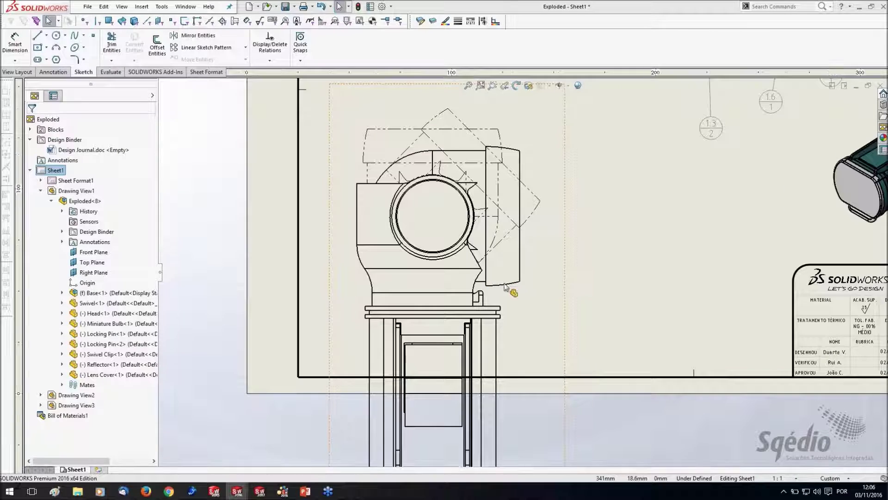
{"action": "scroll", "coordinate": [525, 299], "scroll_direction": "up", "scroll_amount": 4}
{"action": "scroll", "coordinate": [536, 310], "scroll_direction": "down", "scroll_amount": 2}
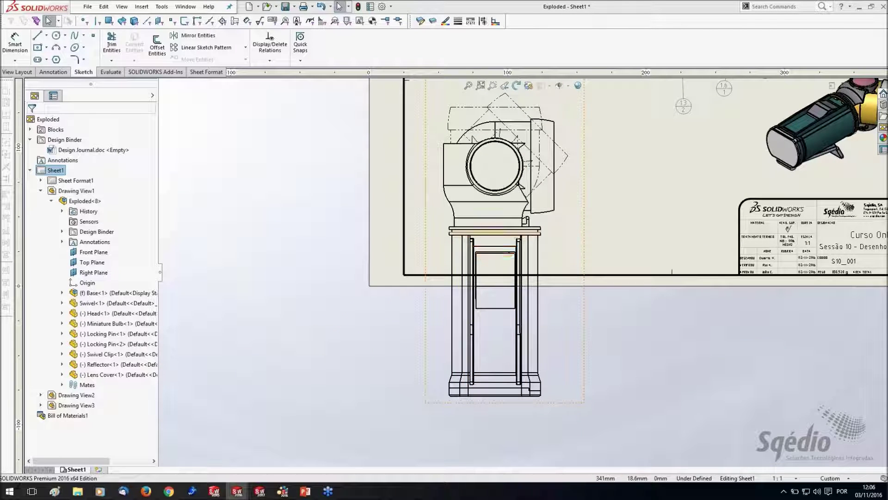
{"action": "scroll", "coordinate": [495, 275], "scroll_direction": "up", "scroll_amount": 2}
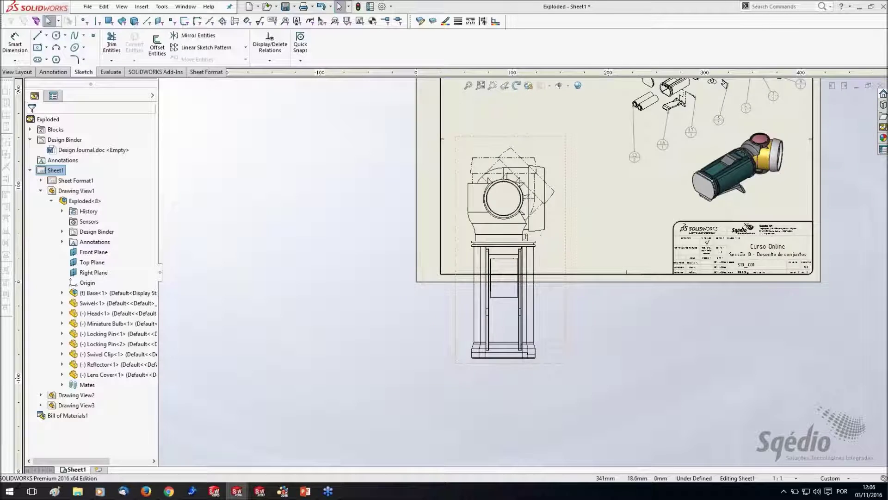
{"action": "scroll", "coordinate": [490, 273], "scroll_direction": "down", "scroll_amount": 4}
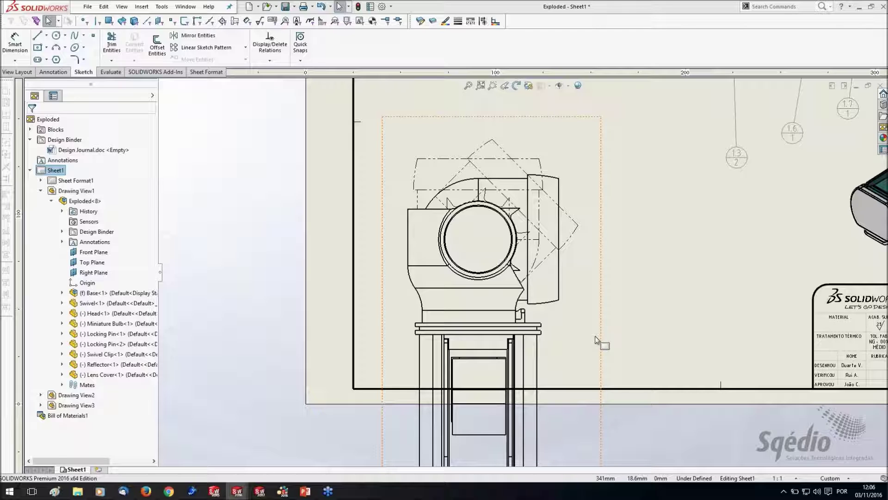
{"action": "right_click", "coordinate": [565, 150]}
{"action": "left_click", "coordinate": [573, 137]}
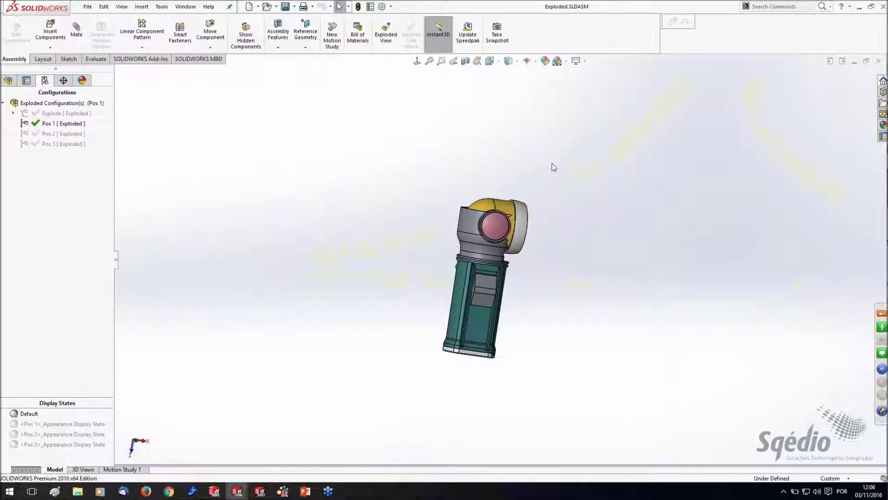
{"action": "middle_click_drag", "start_coordinate": [514, 287], "coordinate": [503, 231]}
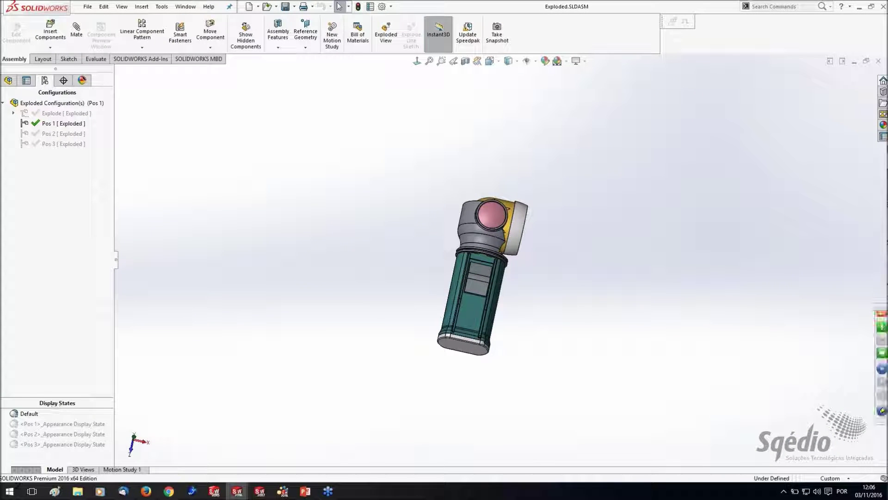
{"action": "left_click_drag", "start_coordinate": [54, 402], "coordinate": [54, 200]}
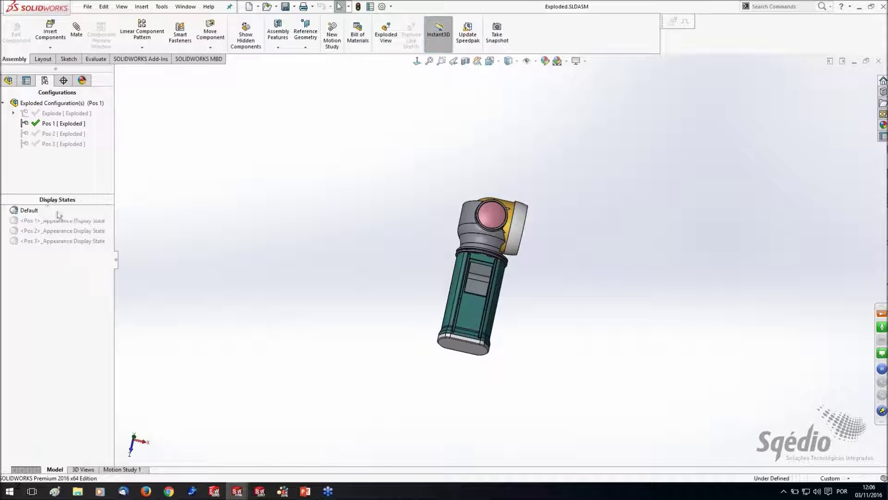
{"action": "scroll", "coordinate": [510, 280], "scroll_direction": "down", "scroll_amount": 3}
{"action": "middle_click_drag", "start_coordinate": [511, 281], "coordinate": [532, 335]}
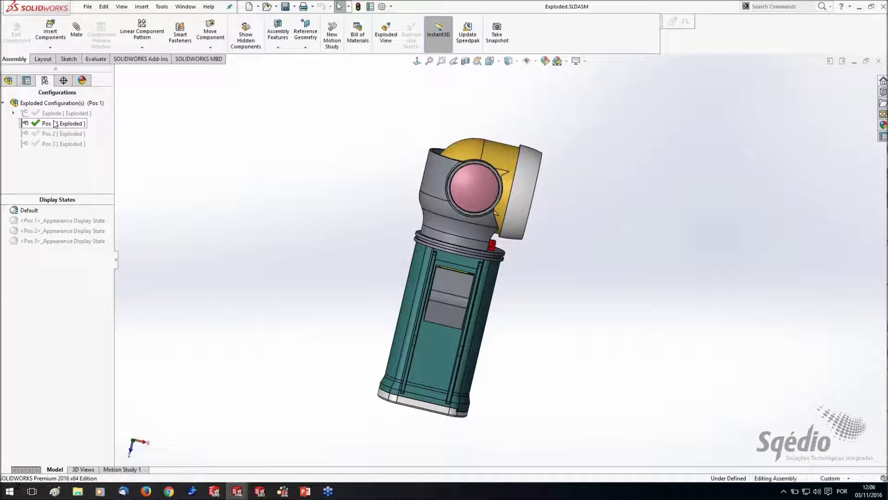
- Activate the appearance display states of the position configurations to compare them, and return to the Default display state
{"action": "left_click", "coordinate": [29, 211]}
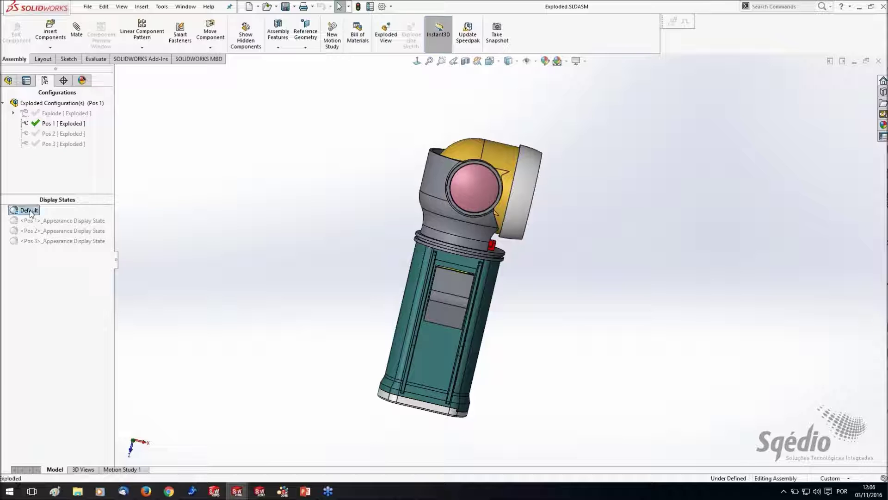
{"action": "double_click", "coordinate": [35, 220]}
{"action": "left_click", "coordinate": [41, 231]}
{"action": "double_click", "coordinate": [28, 211]}
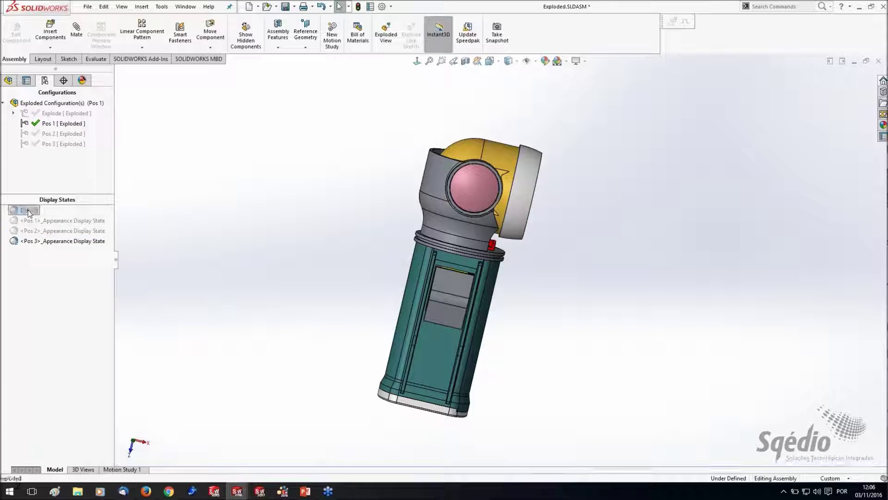
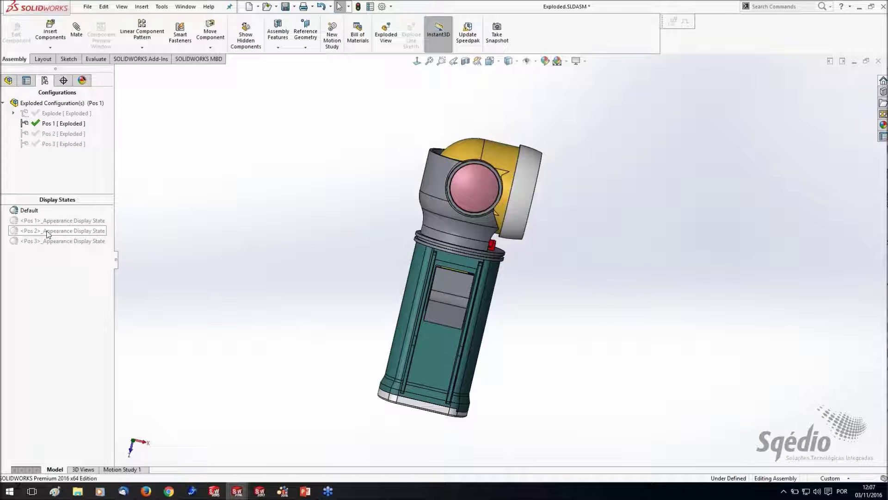
- Purge the redundant display states, deleting the remaining <Pos 1> one, and rename the Default display state as Completo
{"action": "left_click_drag", "start_coordinate": [48, 215], "coordinate": [50, 249]}
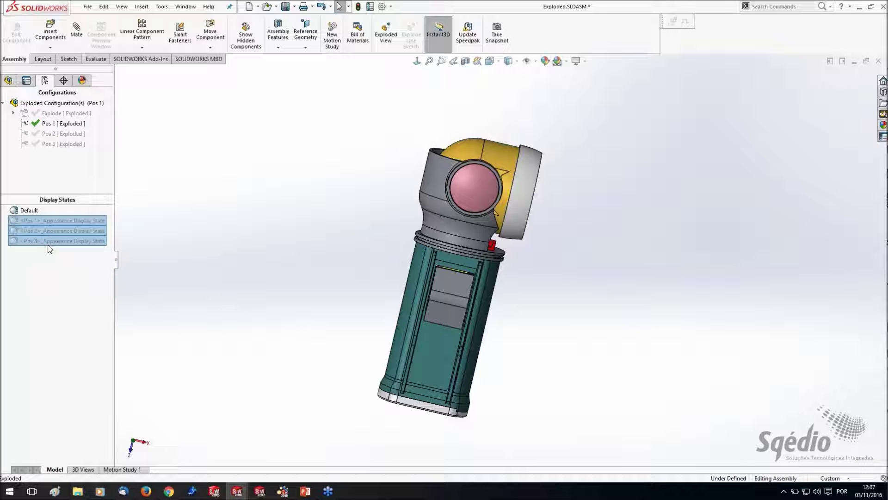
{"action": "right_click", "coordinate": [13, 217]}
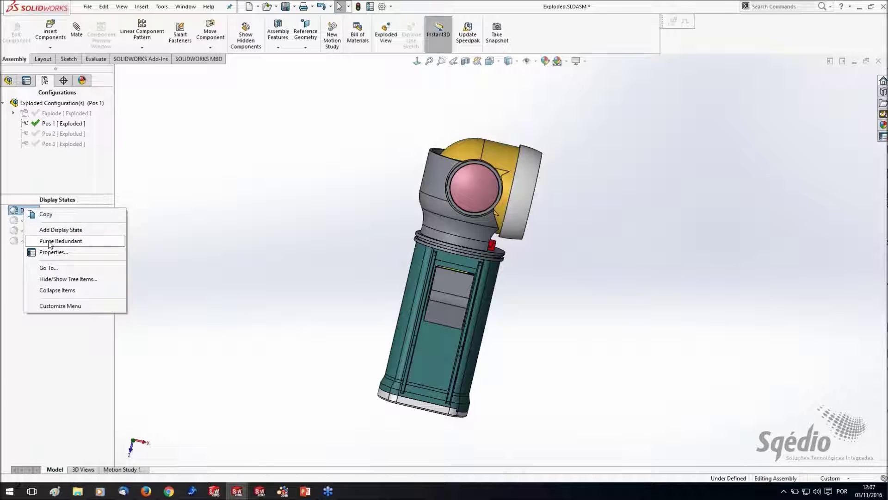
{"action": "left_click", "coordinate": [46, 242]}
{"action": "left_click", "coordinate": [37, 221]}
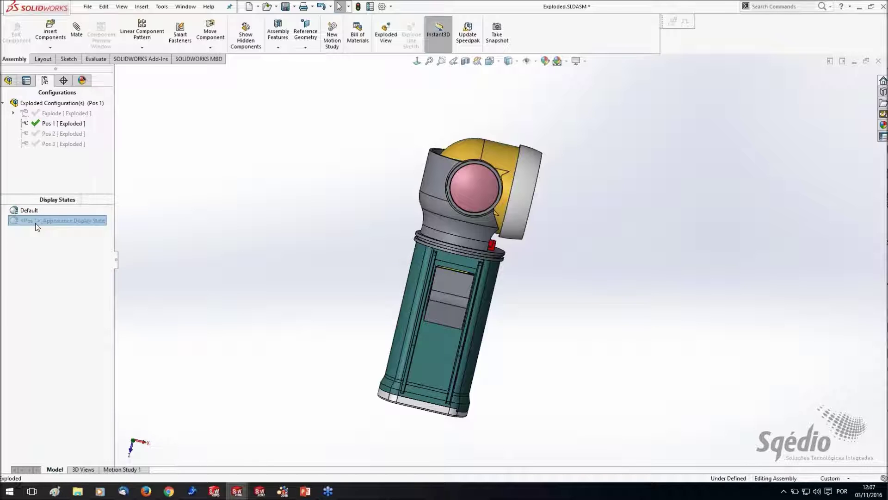
{"action": "key", "text": "Delete"}
{"action": "key", "text": "Return"}
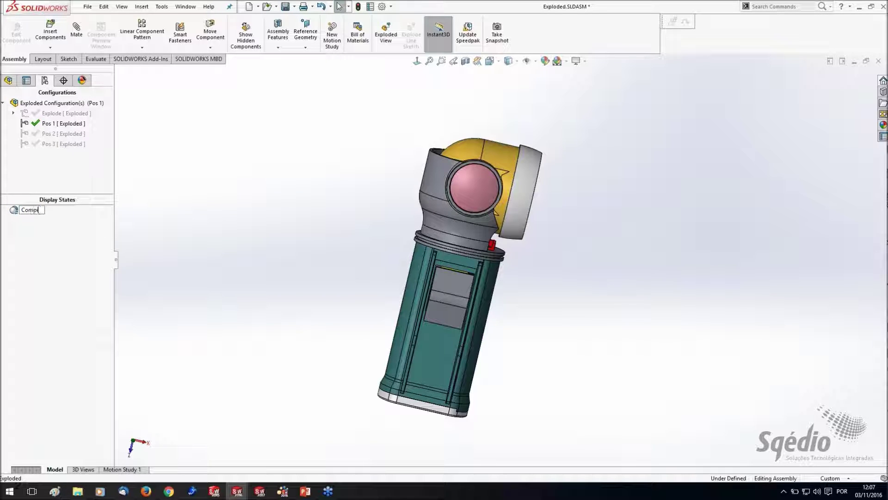
- Add a new display state to the Pos 1 configuration and name it Cabeça
{"action": "middle_click_drag", "start_coordinate": [517, 355], "coordinate": [501, 337]}
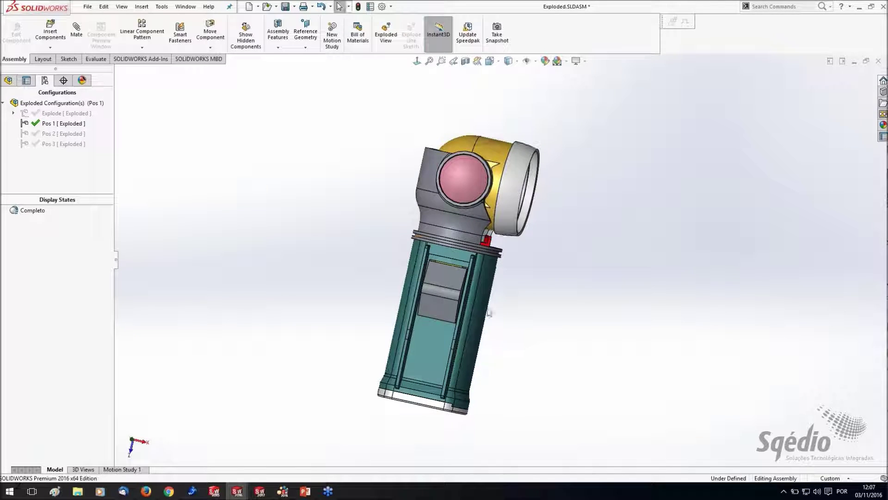
{"action": "right_click", "coordinate": [32, 213]}
{"action": "left_click", "coordinate": [67, 232]}
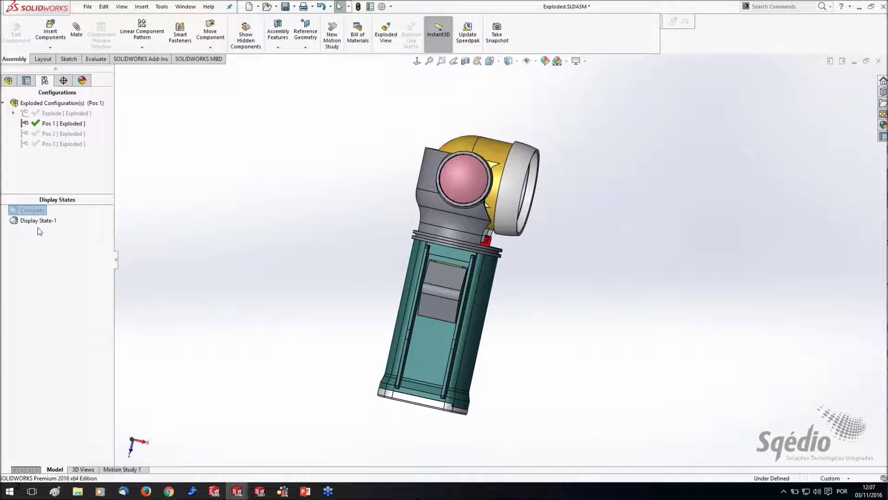
{"action": "left_click", "coordinate": [38, 222]}
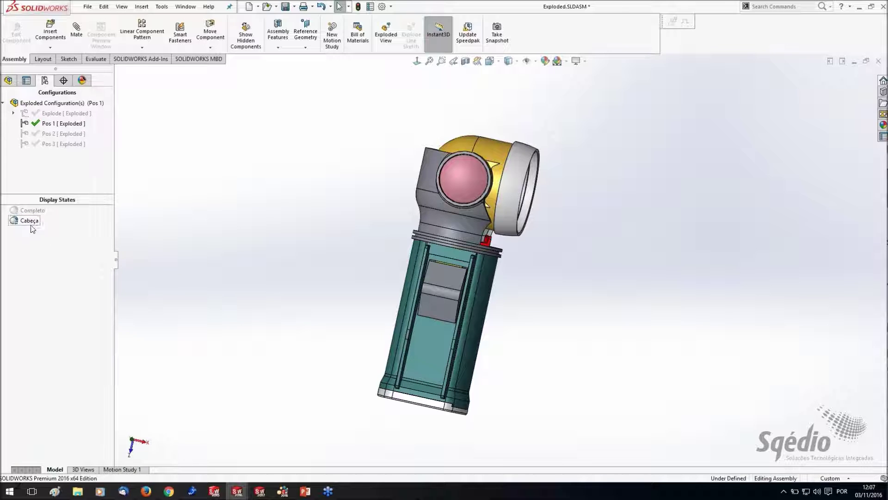
- In the Cabeça display state, hide the flashlight's base and the small red part beside the swivel's collar
{"action": "left_click_drag", "start_coordinate": [535, 453], "coordinate": [359, 270]}
{"action": "right_click", "coordinate": [361, 273]}
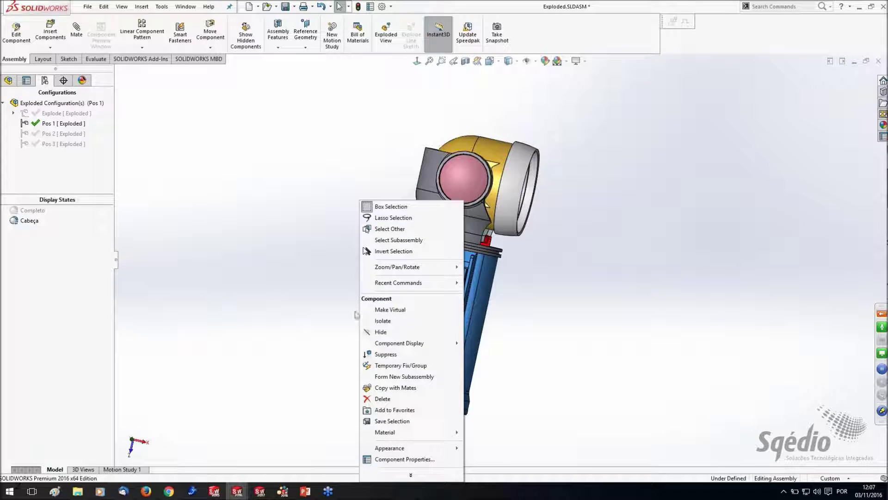
{"action": "left_click", "coordinate": [380, 331]}
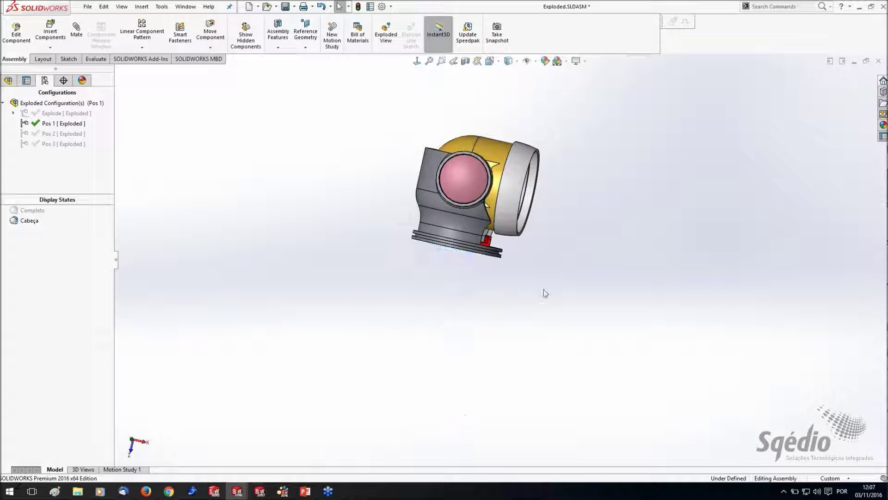
{"action": "scroll", "coordinate": [472, 195], "scroll_direction": "down", "scroll_amount": 5}
{"action": "left_click", "coordinate": [442, 175]}
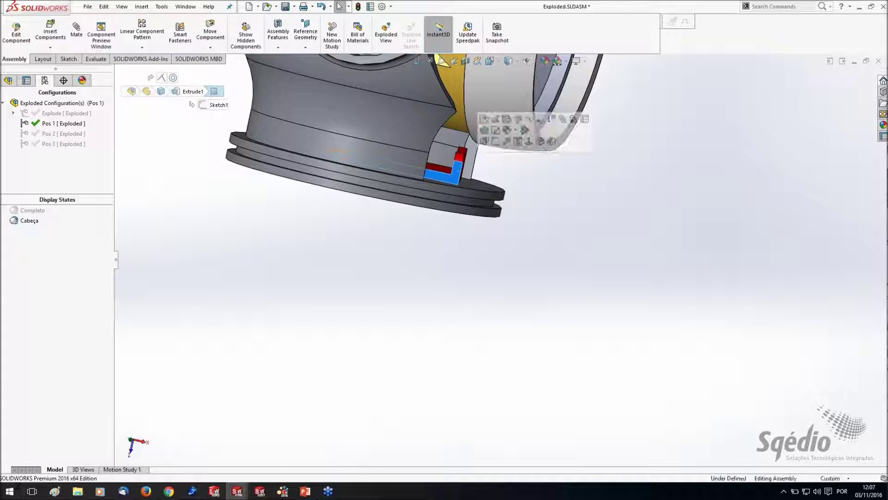
{"action": "left_click", "coordinate": [543, 122]}
{"action": "scroll", "coordinate": [522, 185], "scroll_direction": "up", "scroll_amount": 5}
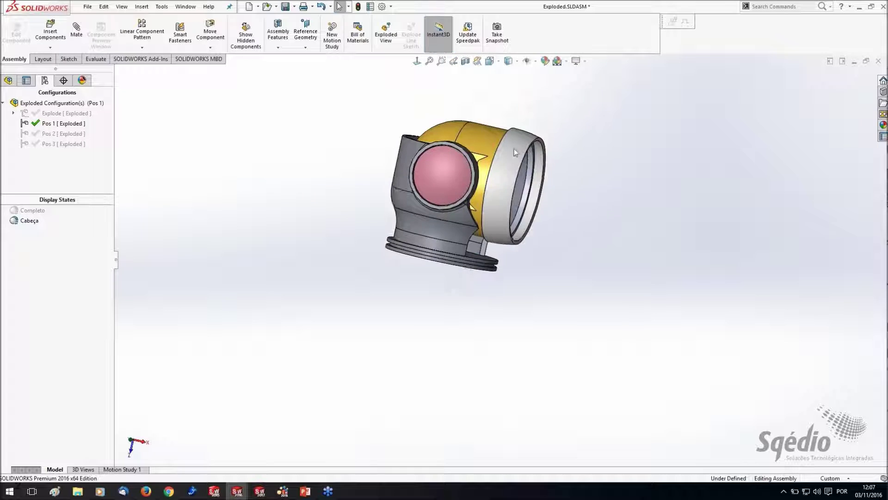
{"action": "scroll", "coordinate": [515, 149], "scroll_direction": "down", "scroll_amount": 2}
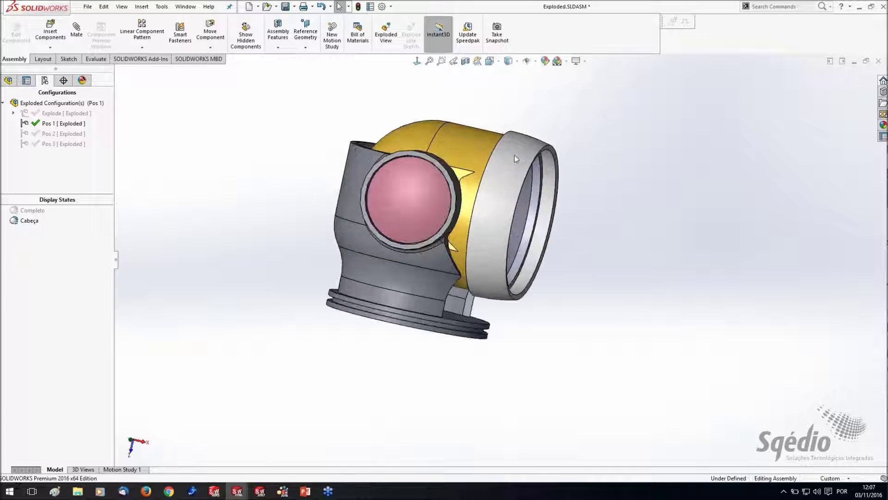
- Switch between the Completo and Cabeça display states to compare them, leave Completo active, and show the assembly's component tree
{"action": "double_click", "coordinate": [32, 211]}
{"action": "double_click", "coordinate": [29, 221]}
{"action": "double_click", "coordinate": [32, 210]}
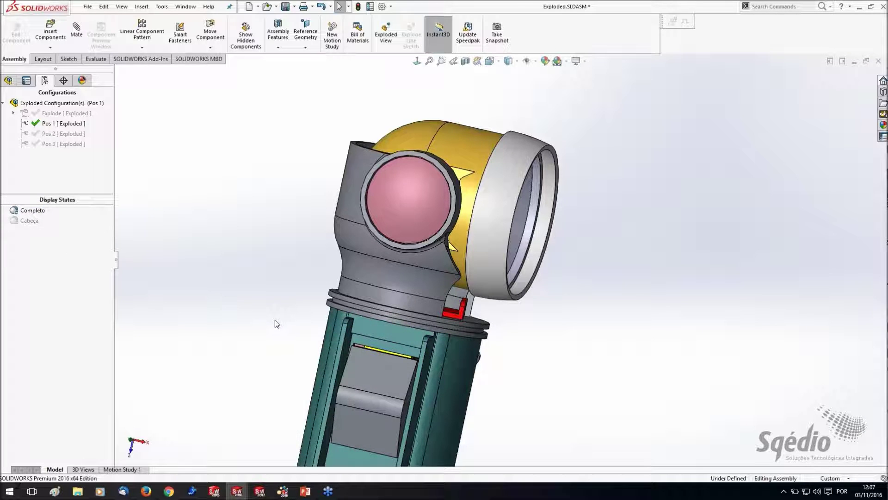
{"action": "scroll", "coordinate": [467, 402], "scroll_direction": "up", "scroll_amount": 2}
{"action": "key", "text": "f"}
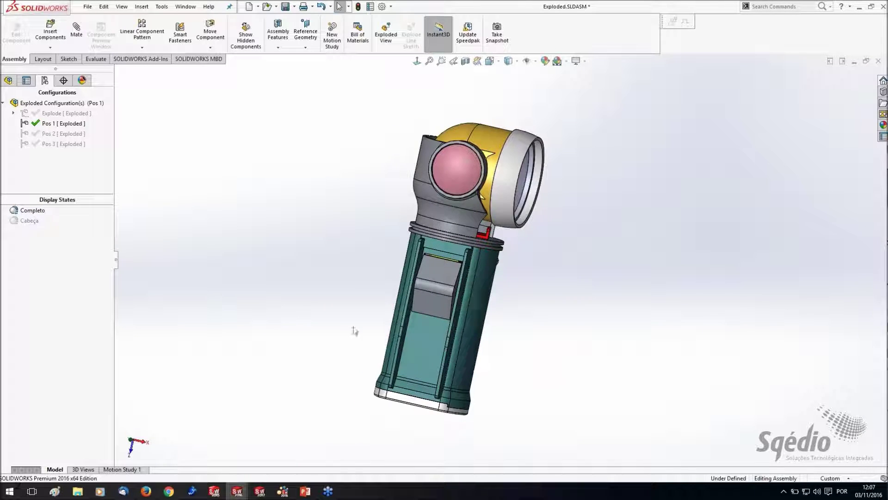
{"action": "left_click", "coordinate": [8, 80]}
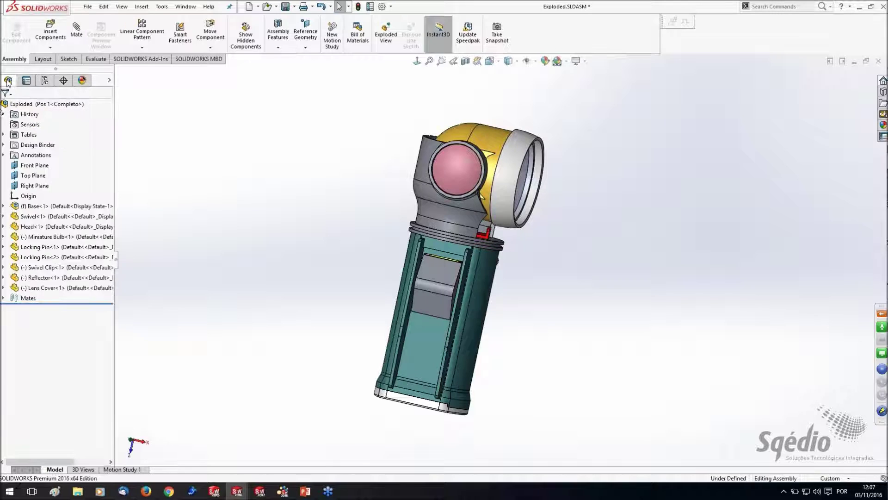
- Isolate the Base subassembly, save the isolated view as a display state named Base, and exit the isolation
{"action": "left_click", "coordinate": [38, 206]}
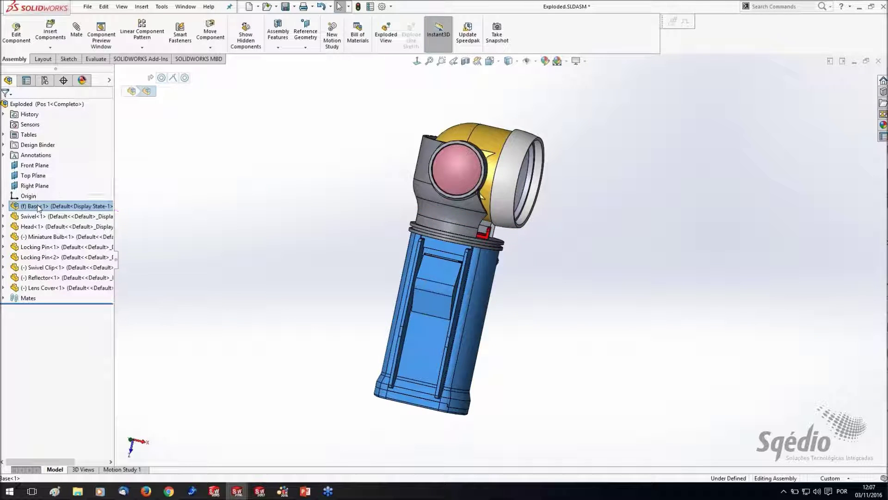
{"action": "right_click", "coordinate": [37, 206]}
{"action": "left_click", "coordinate": [72, 215]}
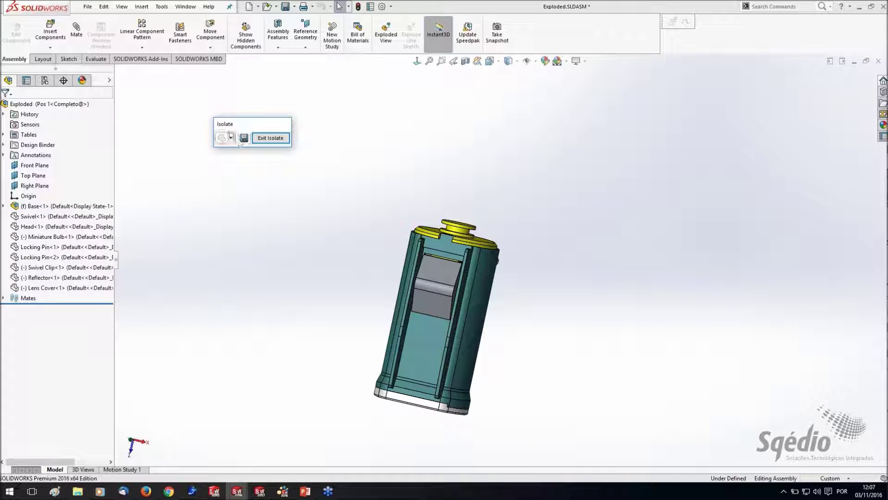
{"action": "left_click", "coordinate": [243, 138]}
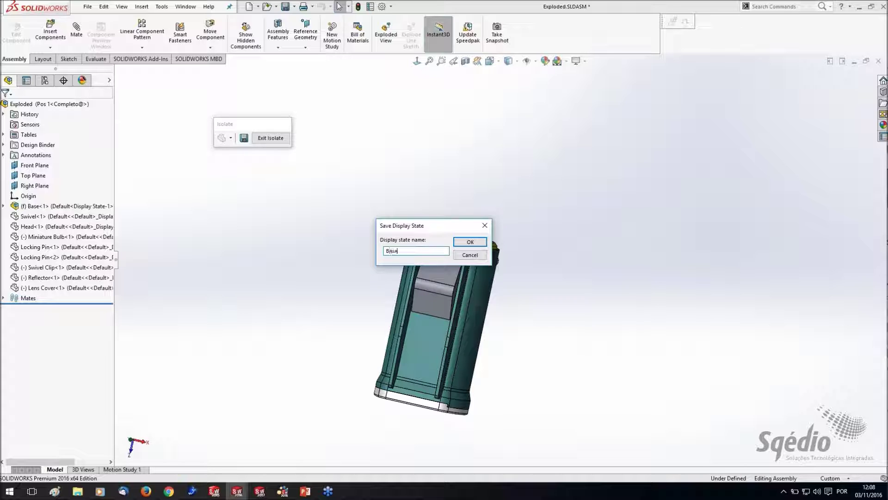
{"action": "left_click", "coordinate": [471, 242]}
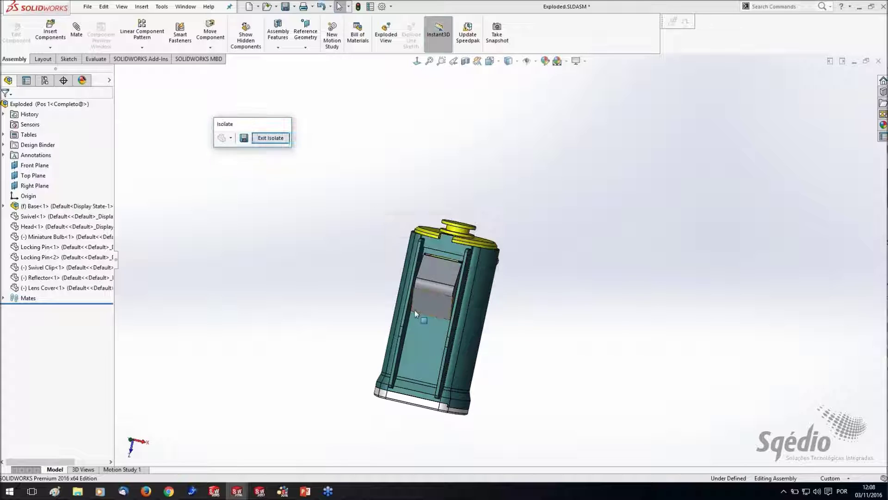
{"action": "left_click", "coordinate": [268, 141]}
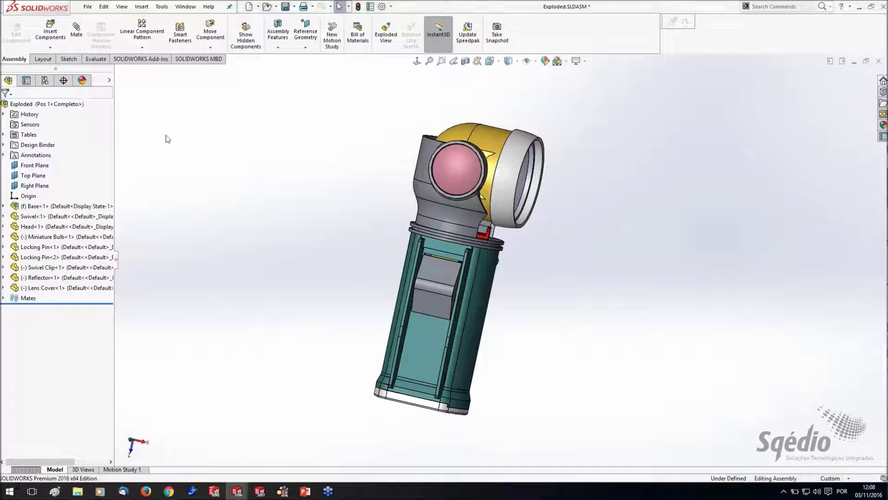
- Activate the Cabeça and Base display states to check them, then restore Completo and show the assembly's component tree
{"action": "left_click", "coordinate": [46, 79]}
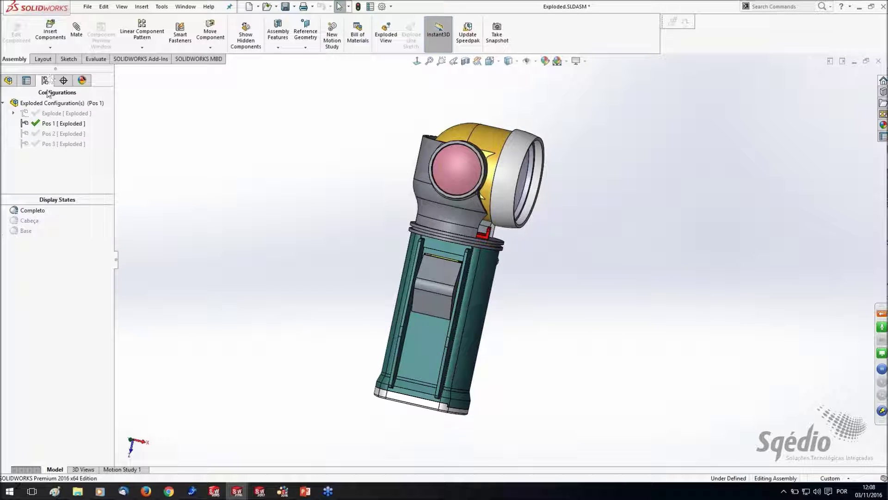
{"action": "double_click", "coordinate": [27, 220]}
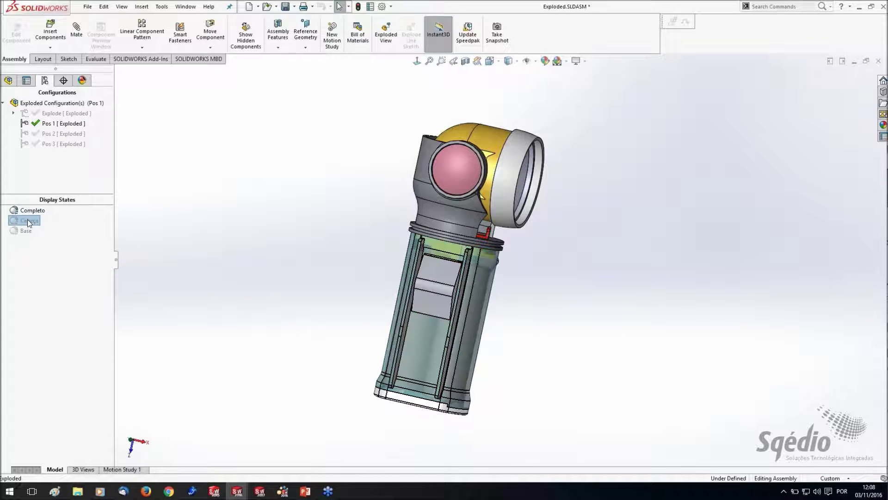
{"action": "left_click", "coordinate": [26, 231]}
{"action": "double_click", "coordinate": [26, 232]}
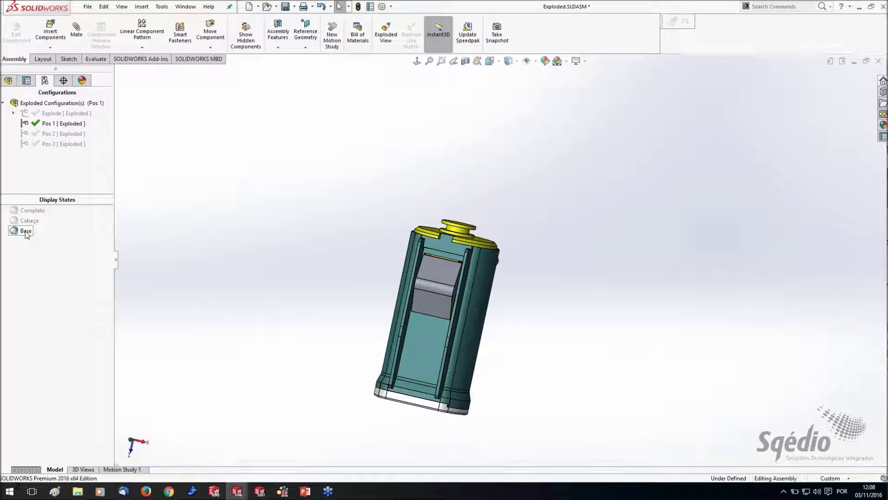
{"action": "double_click", "coordinate": [27, 211]}
{"action": "left_click", "coordinate": [8, 80]}
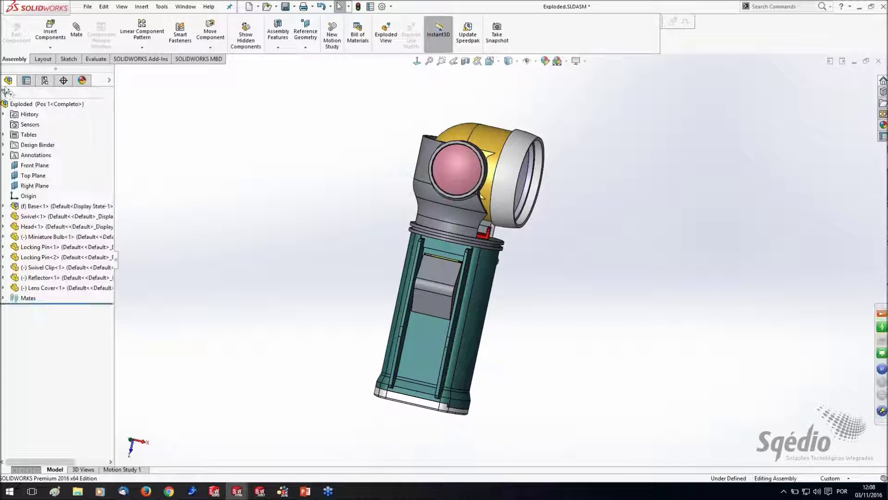
- Isolate the two Battery AA parts inside Base, save them as a display state named Baterias, and exit the isolation
{"action": "left_click", "coordinate": [4, 206]}
{"action": "left_click", "coordinate": [48, 338]}
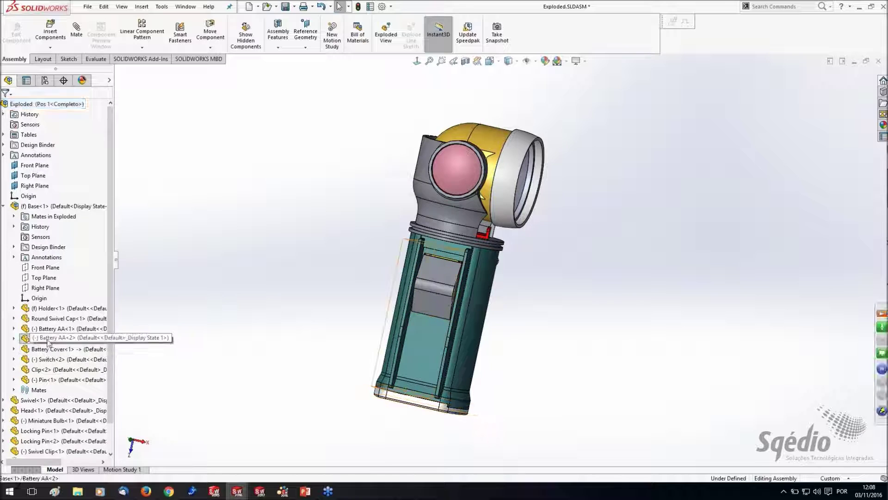
{"action": "left_click", "coordinate": [48, 329], "text": "ctrl"}
{"action": "right_click", "coordinate": [48, 331]}
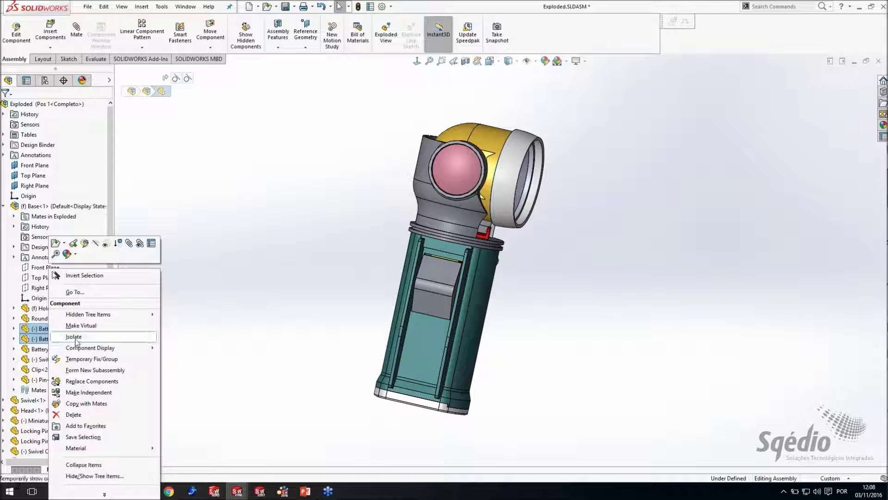
{"action": "key", "text": "Escape"}
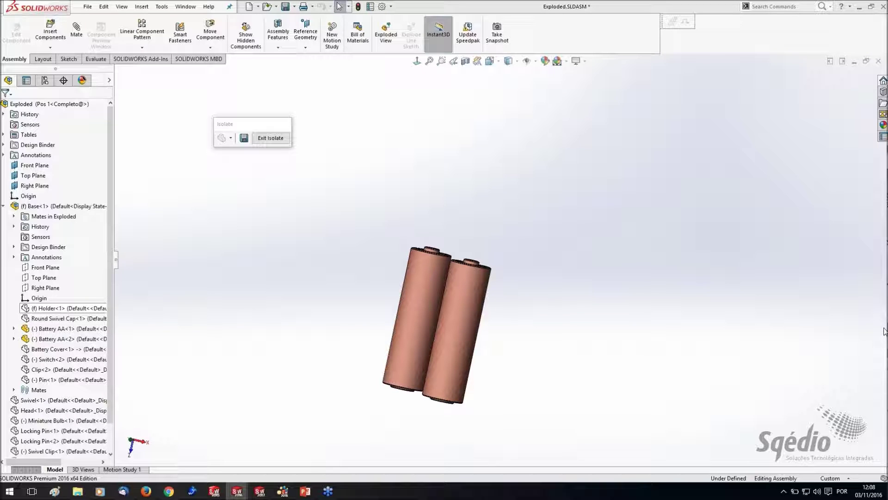
{"action": "left_click", "coordinate": [243, 138]}
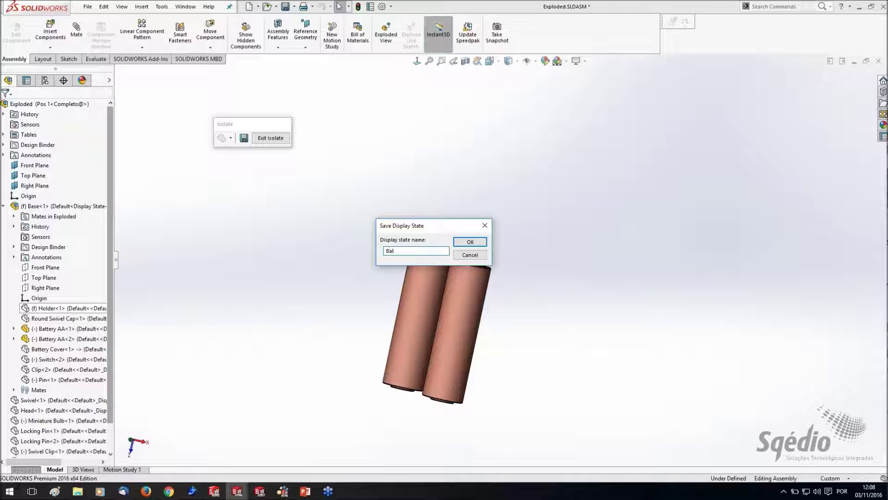
{"action": "key", "text": "Return"}
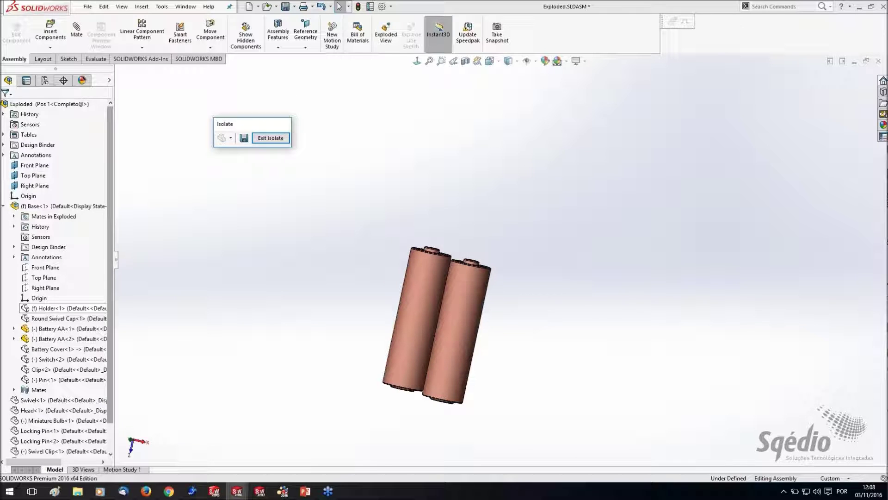
{"action": "left_click", "coordinate": [272, 138]}
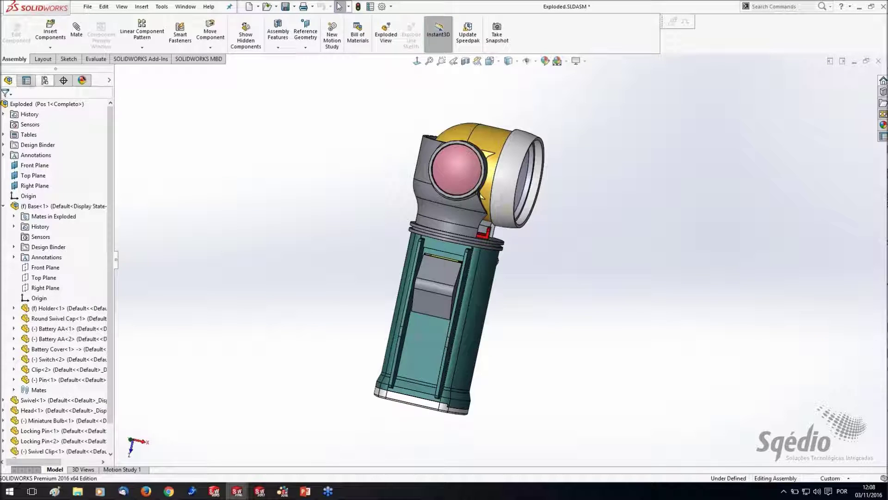
- Cycle through the Cabeça, Base and Baterias display states to compare them, ending on Completo
{"action": "left_click", "coordinate": [45, 80]}
{"action": "double_click", "coordinate": [28, 220]}
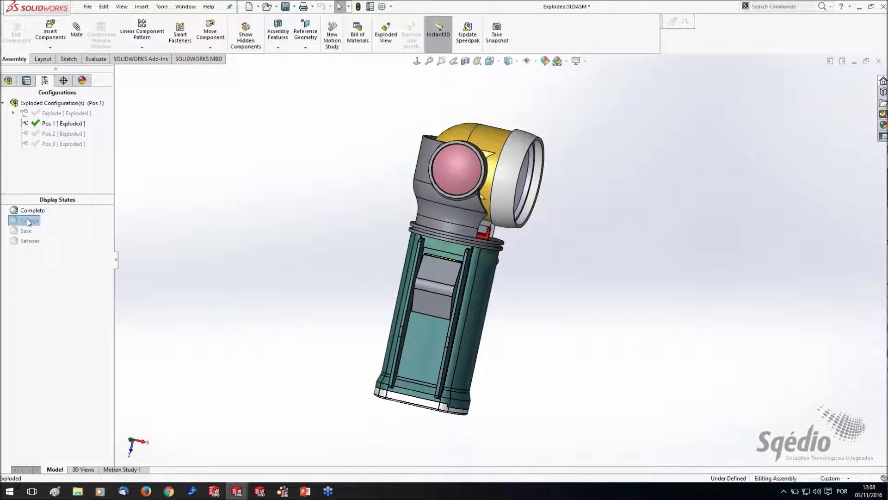
{"action": "double_click", "coordinate": [26, 230]}
{"action": "left_click", "coordinate": [31, 240]}
{"action": "double_click", "coordinate": [31, 240]}
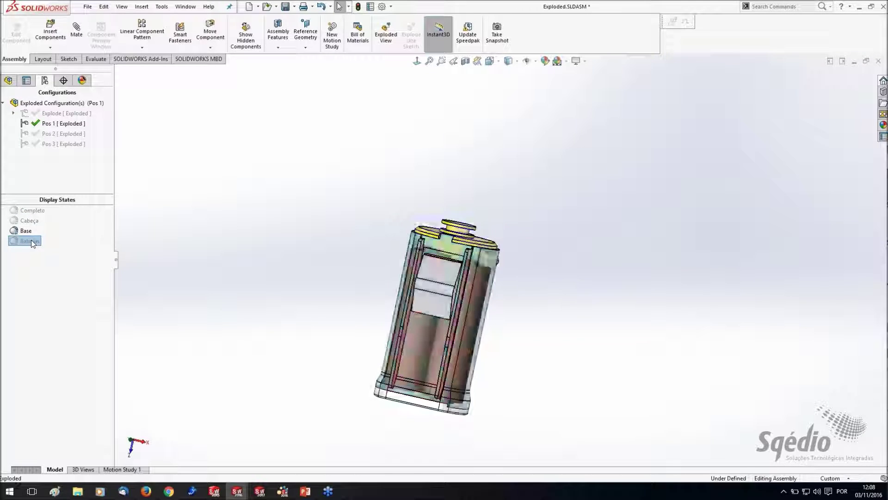
{"action": "double_click", "coordinate": [32, 212]}
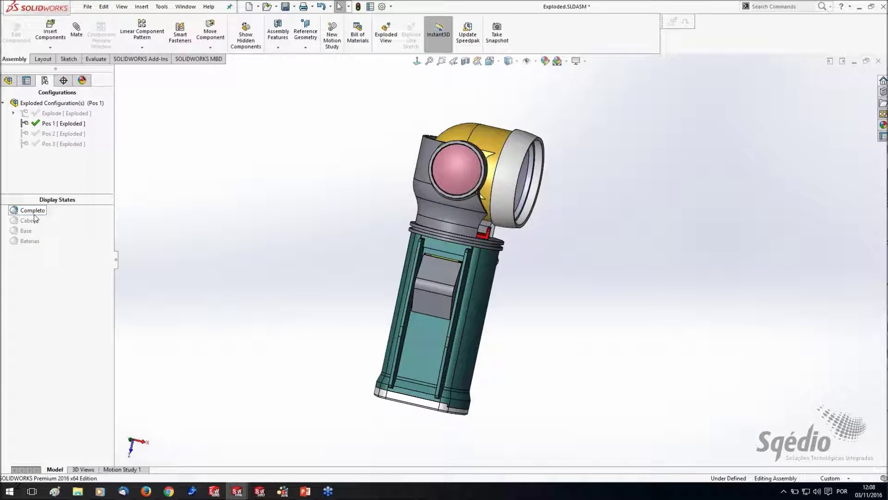
- From the component tree, check the Baterias display state, make Completo active again and save the assembly
{"action": "left_click", "coordinate": [9, 82]}
{"action": "left_click", "coordinate": [27, 103]}
{"action": "left_click", "coordinate": [4, 206]}
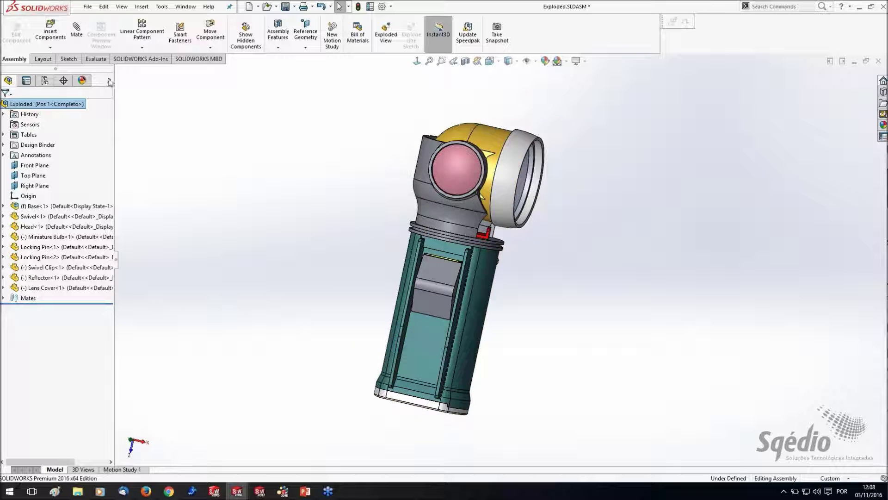
{"action": "left_click", "coordinate": [110, 82]}
{"action": "left_click", "coordinate": [123, 96]}
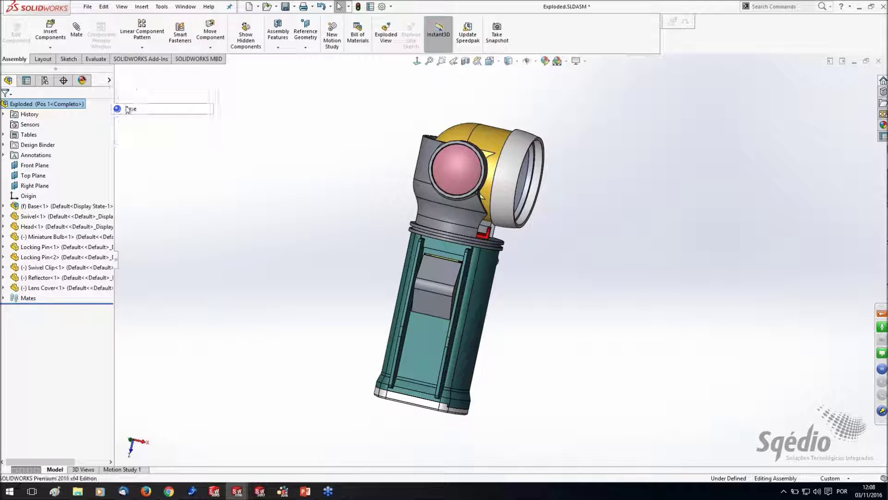
{"action": "left_click", "coordinate": [110, 82]}
{"action": "left_click", "coordinate": [125, 119]}
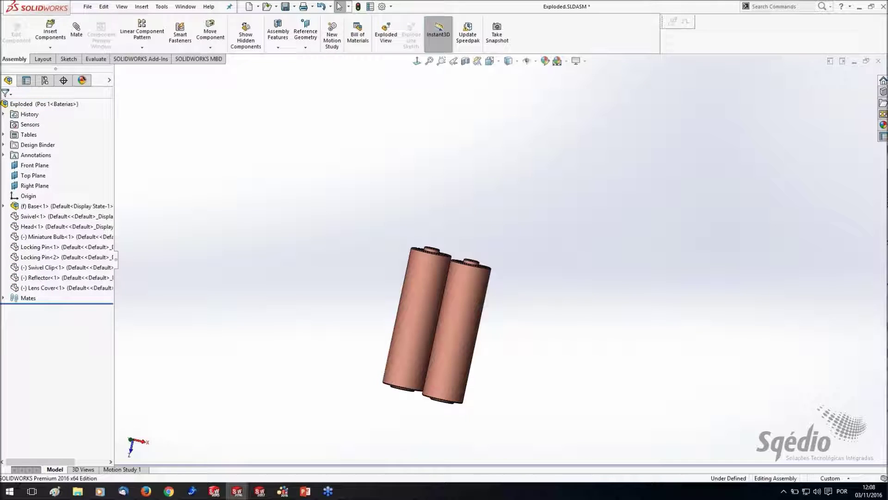
{"action": "left_click", "coordinate": [110, 82]}
{"action": "left_click", "coordinate": [124, 96]}
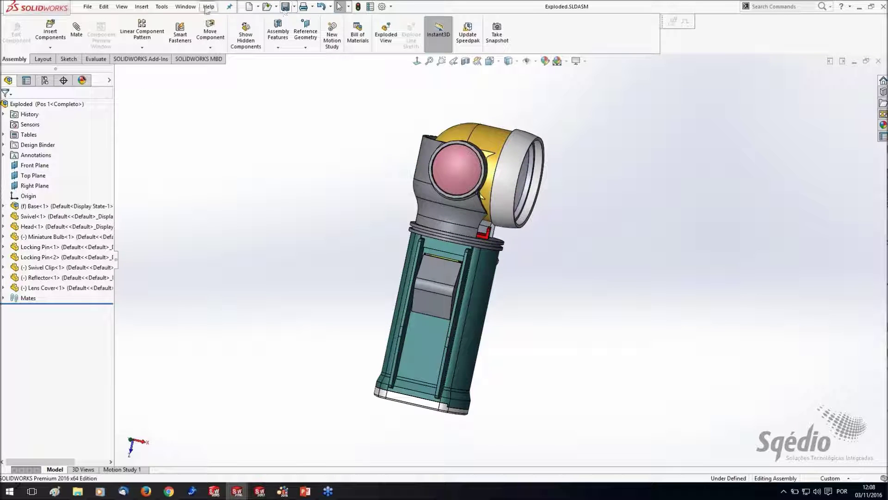
- Switch to the Exploded drawing and set Drawing View3's display state to Cabeça
{"action": "left_click", "coordinate": [186, 6]}
{"action": "left_click", "coordinate": [208, 116]}
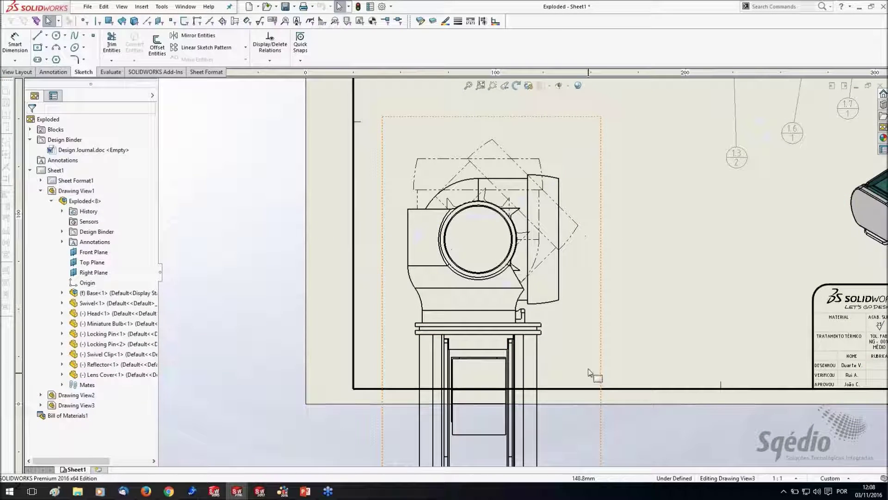
{"action": "left_click", "coordinate": [590, 373]}
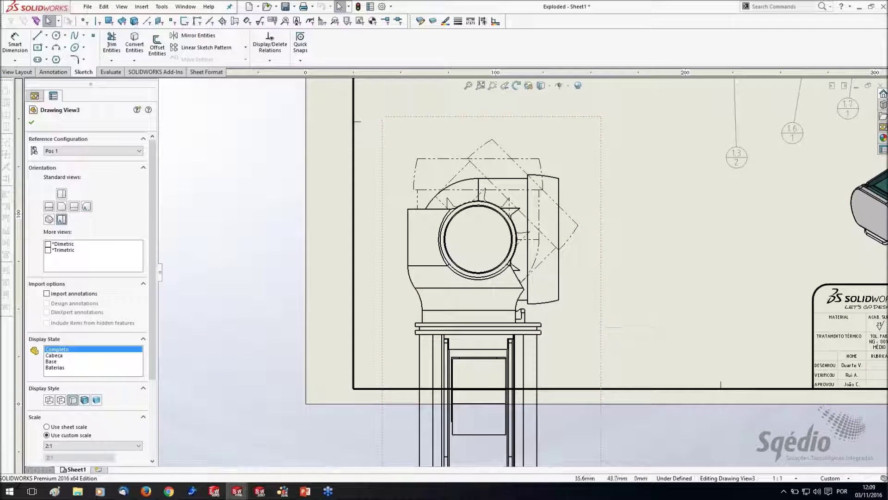
{"action": "left_click", "coordinate": [54, 355]}
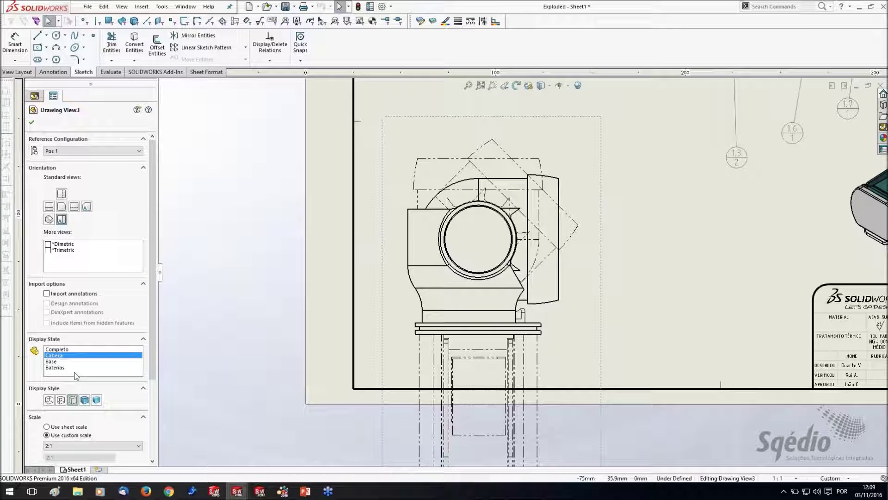
{"action": "left_click", "coordinate": [32, 122]}
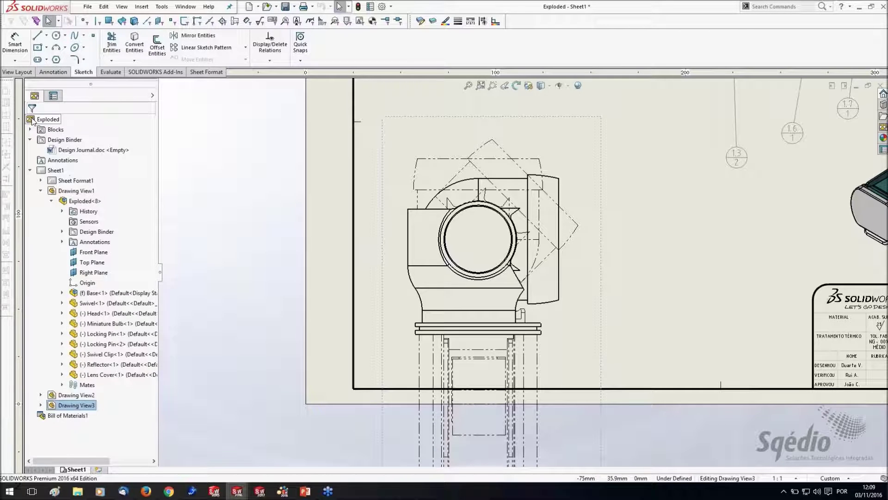
- Expand Drawing View3 and set the display state of its Alternate Position1 view to Cabeça
{"action": "left_click", "coordinate": [41, 191]}
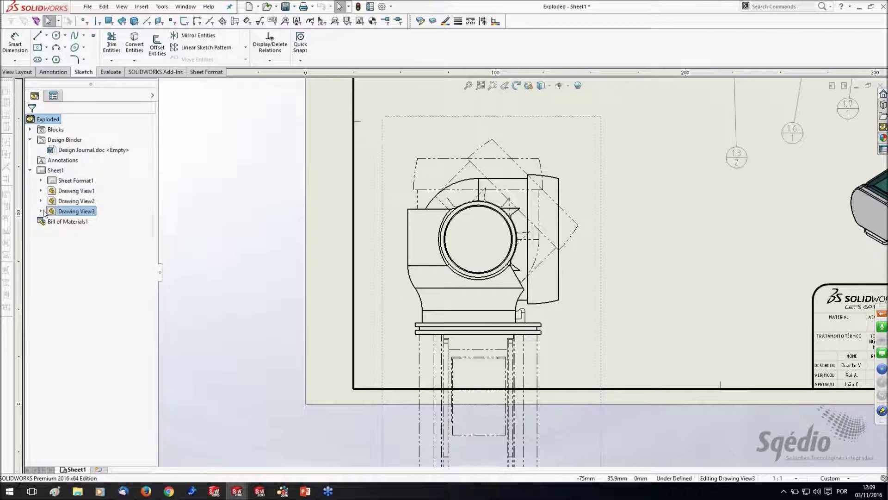
{"action": "left_click", "coordinate": [40, 211]}
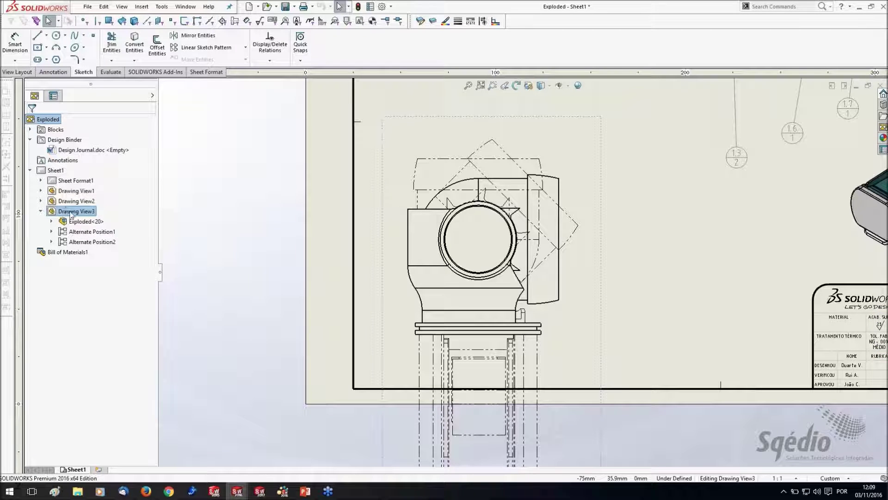
{"action": "right_click", "coordinate": [74, 232]}
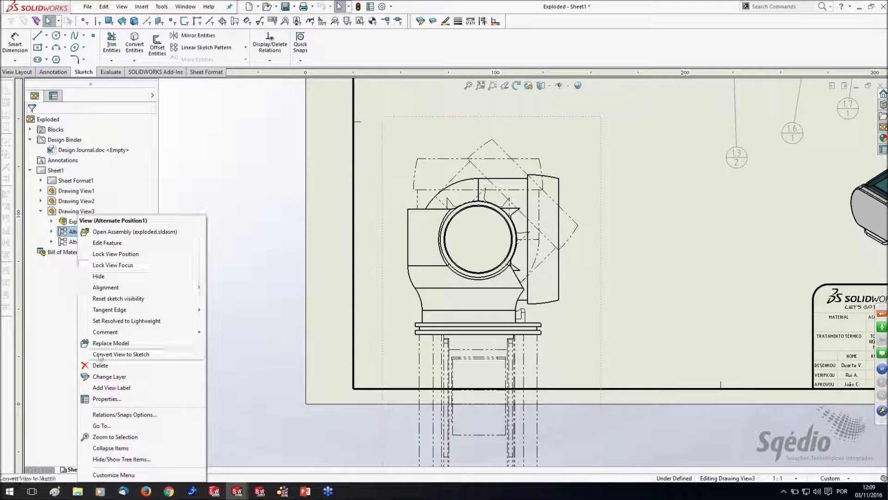
{"action": "left_click", "coordinate": [115, 399]}
{"action": "left_click", "coordinate": [104, 223]}
{"action": "left_click", "coordinate": [106, 239]}
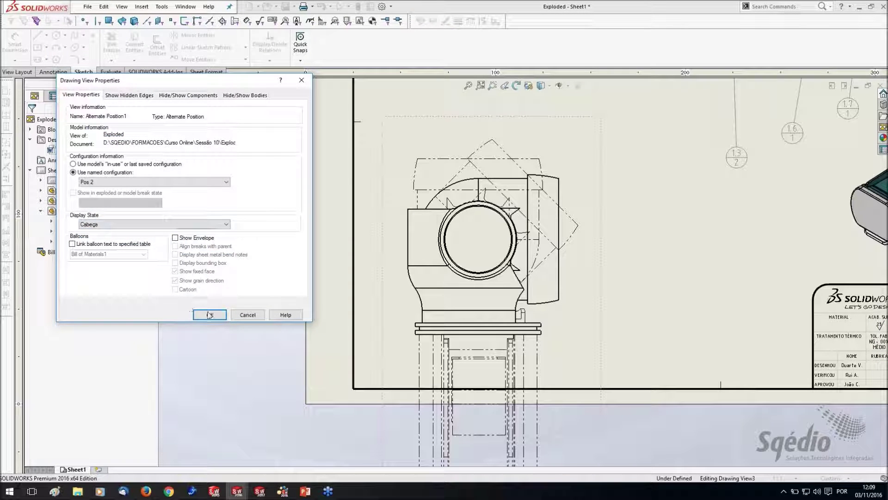
{"action": "left_click", "coordinate": [209, 314]}
- Set the display state of the Alternate Position2 view to Cabeça in its view properties
{"action": "right_click", "coordinate": [72, 241]}
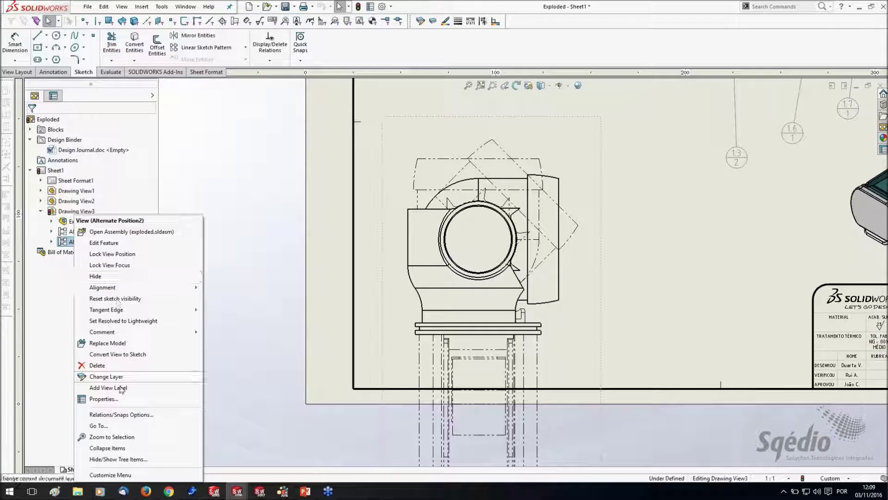
{"action": "left_click", "coordinate": [109, 398]}
{"action": "left_click", "coordinate": [105, 224]}
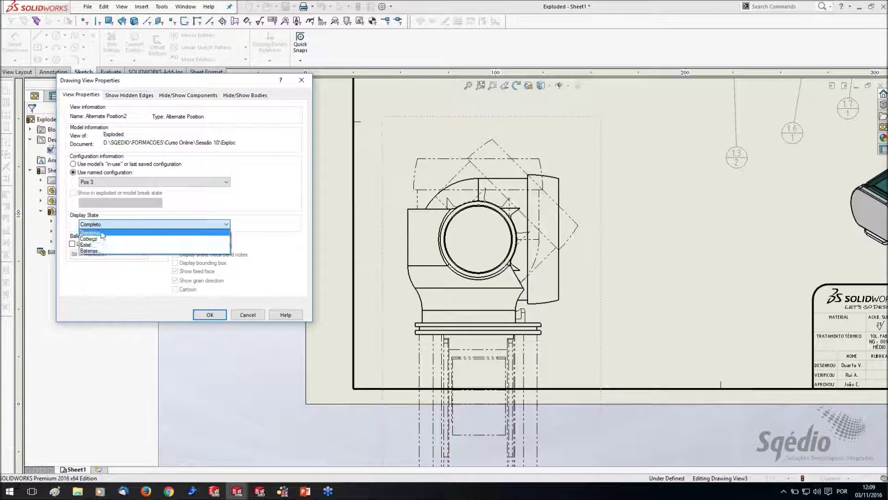
{"action": "left_click", "coordinate": [103, 239]}
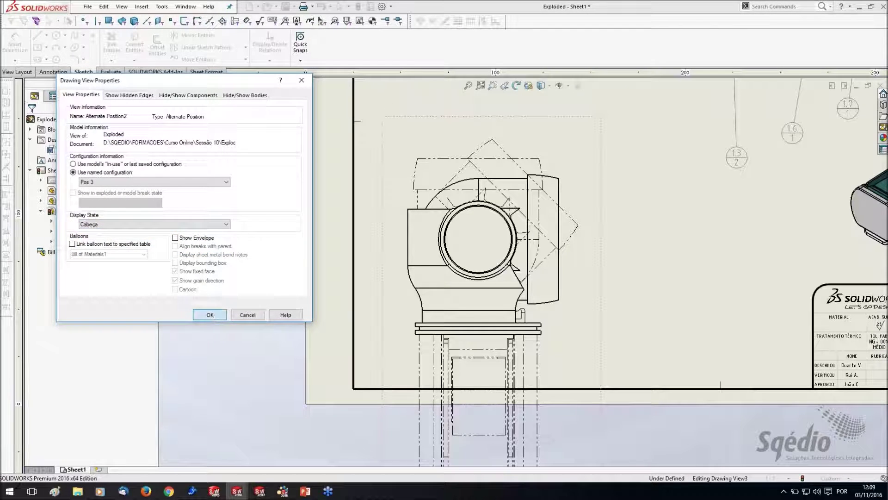
{"action": "left_click", "coordinate": [210, 315]}
- Reposition Drawing View3 slightly closer to the lower-left corner of the sheet frame
{"action": "mouse_move", "coordinate": [512, 267]}
{"action": "left_mouse_down"}
{"action": "mouse_move", "coordinate": [604, 277]}
{"action": "mouse_move", "coordinate": [600, 267]}
{"action": "left_mouse_up"}
{"action": "scroll", "coordinate": [600, 267], "scroll_direction": "up", "scroll_amount": 3}
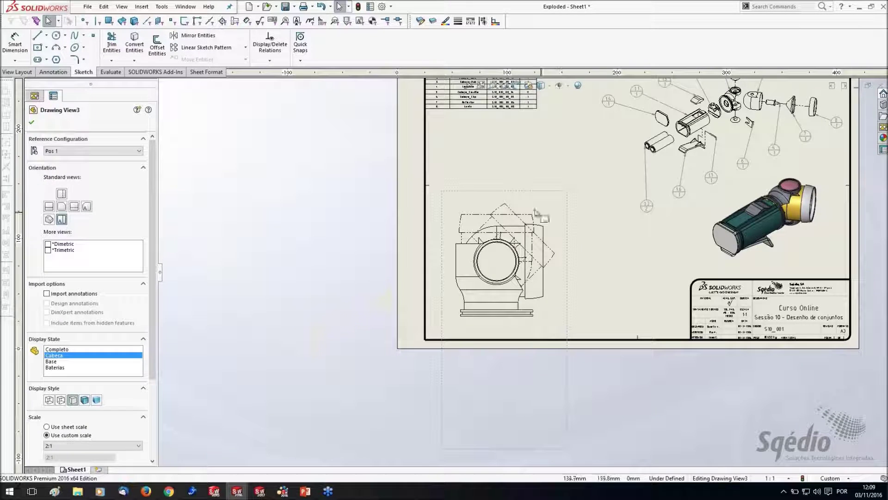
{"action": "scroll", "coordinate": [562, 267], "scroll_direction": "down", "scroll_amount": 2}
{"action": "left_click_drag", "start_coordinate": [545, 264], "coordinate": [539, 274]}
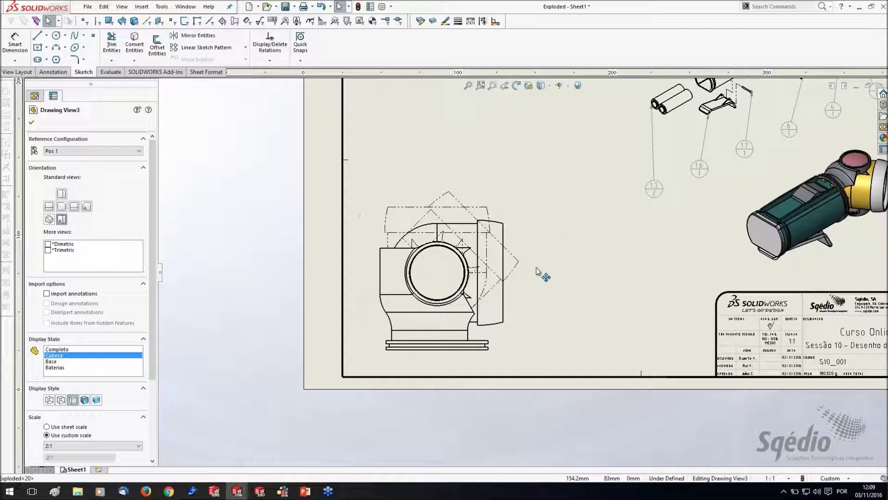
- Begin inserting a new model view of the flashlight assembly using its Explode configuration
{"action": "left_click", "coordinate": [261, 162]}
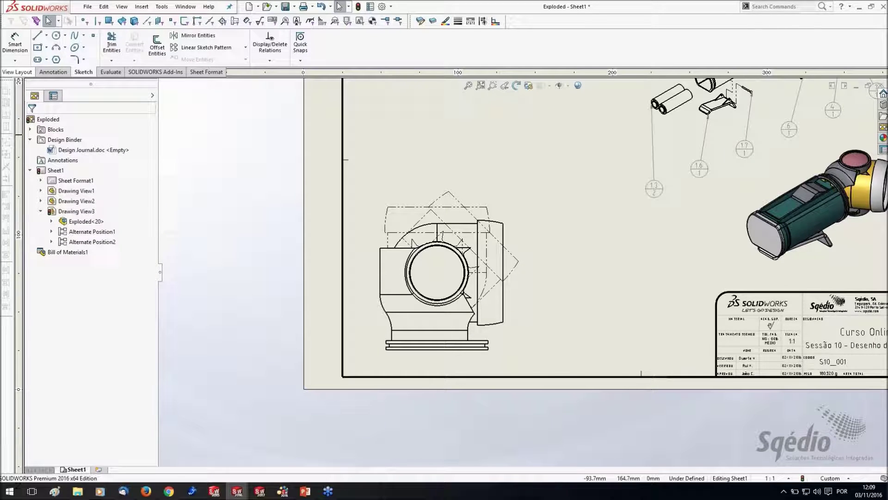
{"action": "left_click", "coordinate": [17, 72]}
{"action": "left_click", "coordinate": [37, 46]}
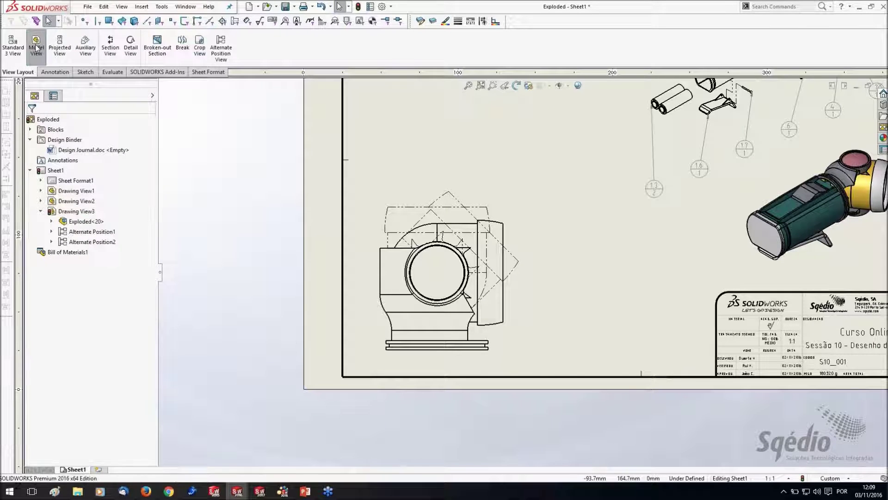
{"action": "left_click", "coordinate": [152, 123]}
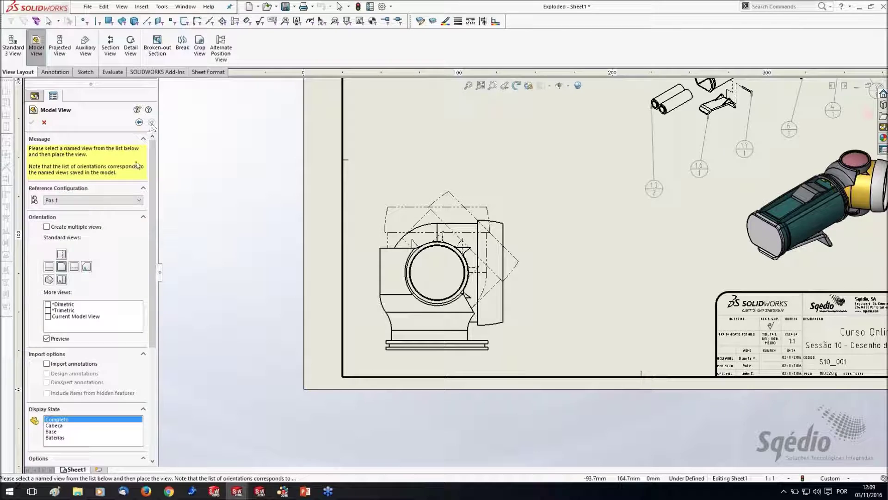
{"action": "left_click", "coordinate": [93, 200]}
{"action": "left_click", "coordinate": [70, 212]}
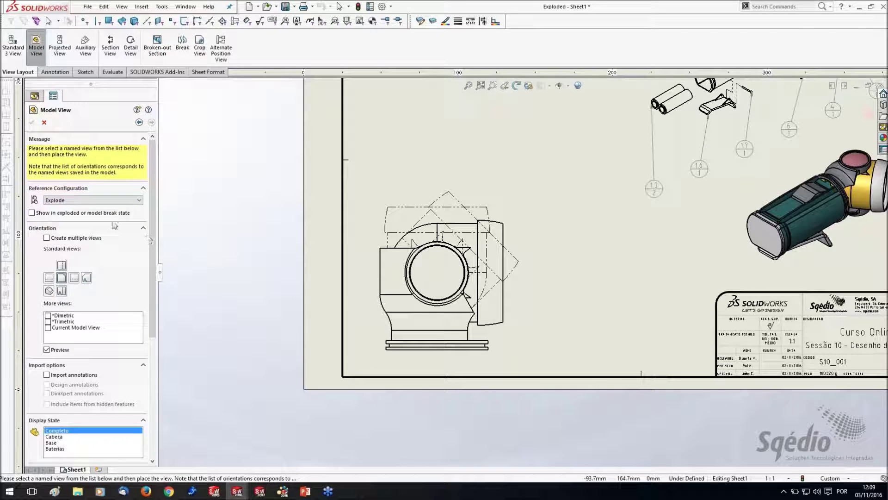
- Set the new view to the Baterias display state and bottom orientation, and place it between the parts table and the head view
{"action": "scroll", "coordinate": [65, 347], "scroll_direction": "down", "scroll_amount": 3}
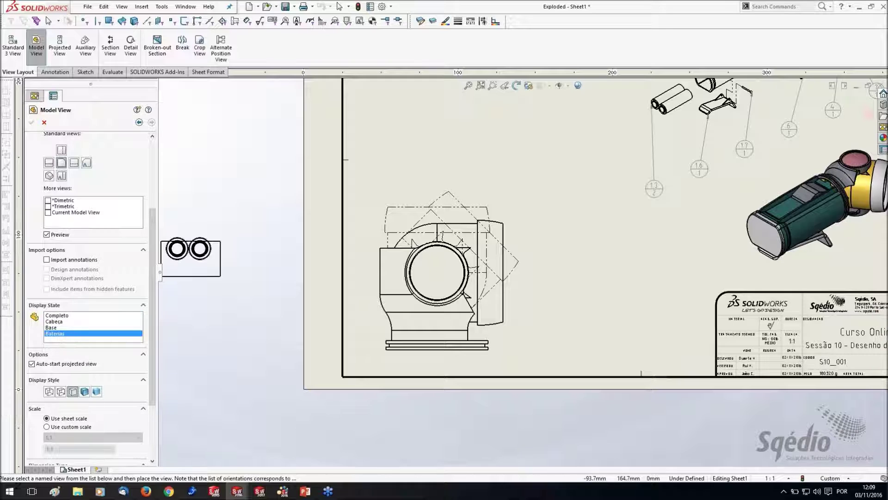
{"action": "left_click", "coordinate": [64, 176]}
{"action": "scroll", "coordinate": [412, 178], "scroll_direction": "up", "scroll_amount": 2}
{"action": "scroll", "coordinate": [432, 166], "scroll_direction": "down", "scroll_amount": 2}
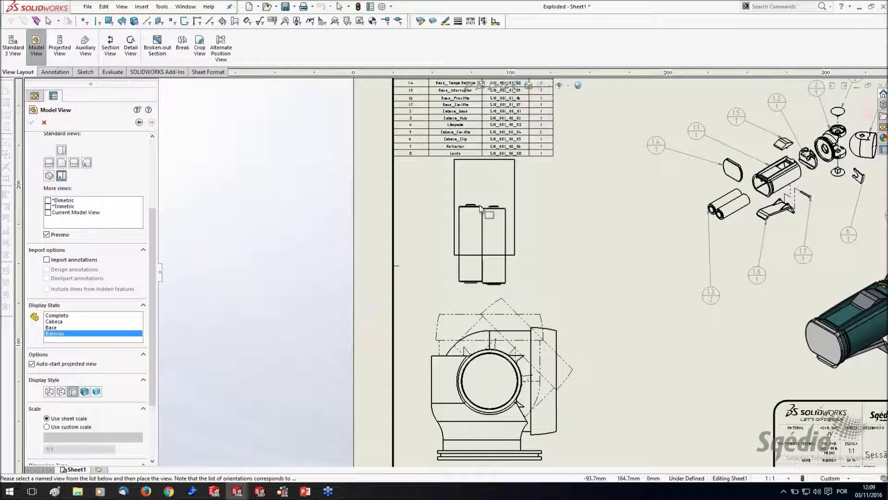
{"action": "left_click", "coordinate": [467, 202]}
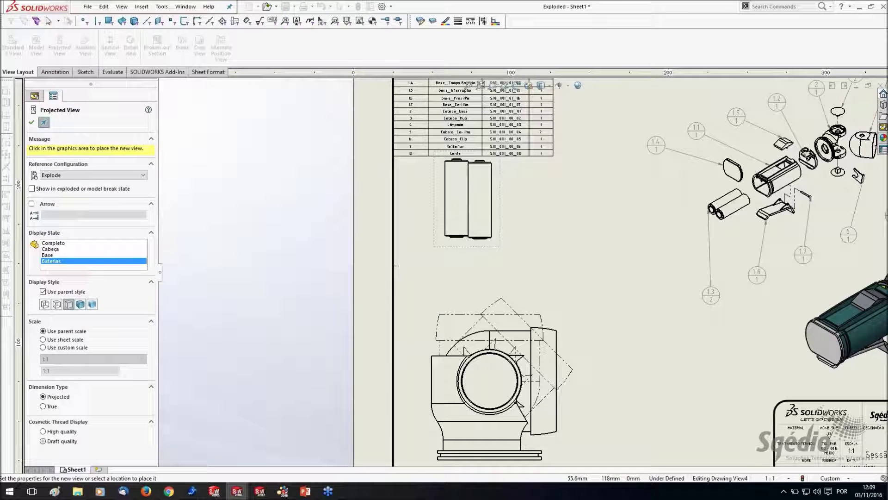
{"action": "left_click", "coordinate": [31, 122]}
{"action": "left_click_drag", "start_coordinate": [500, 215], "coordinate": [506, 249]}
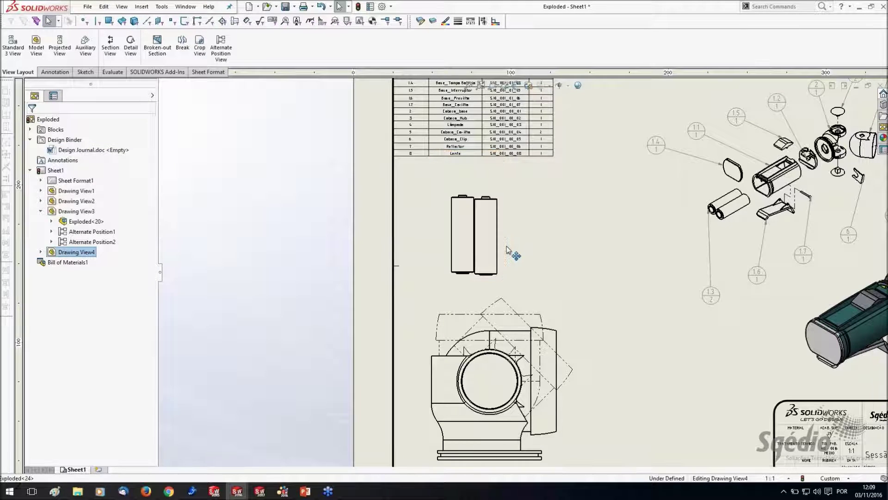
- Rotate the battery drawing view by 90 degrees and shift it slightly to the right
{"action": "left_click", "coordinate": [516, 85]}
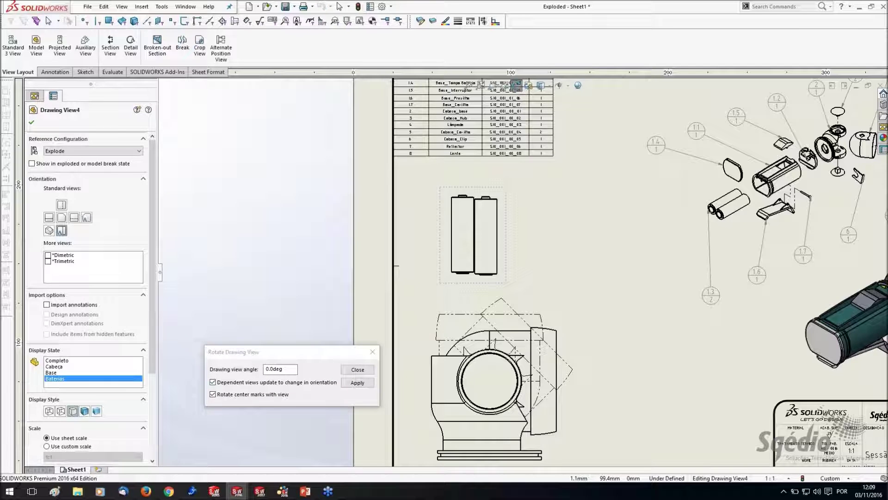
{"action": "type", "text": "90"}
{"action": "key", "text": "Return"}
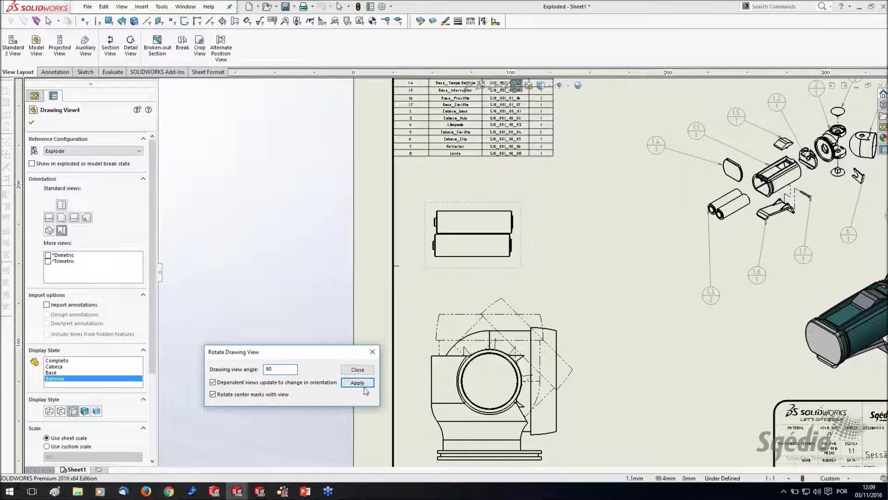
{"action": "left_click", "coordinate": [362, 371]}
{"action": "scroll", "coordinate": [510, 240], "scroll_direction": "down", "scroll_amount": 1}
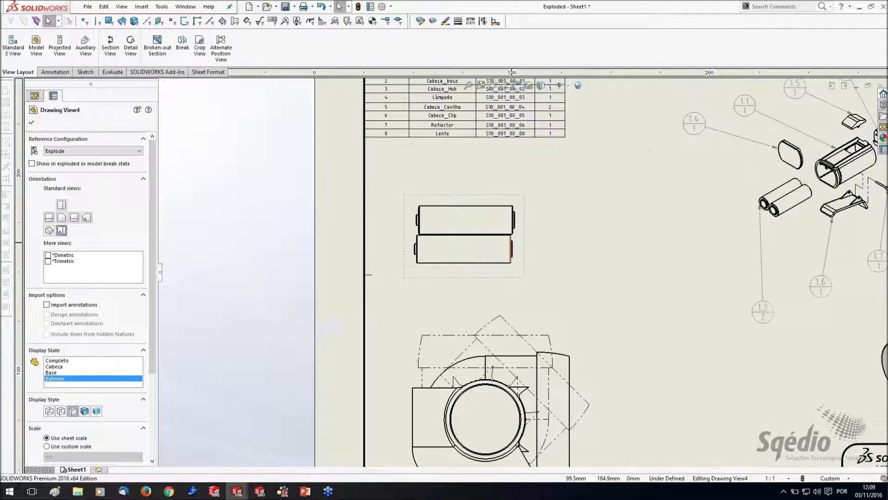
{"action": "left_click_drag", "start_coordinate": [511, 244], "coordinate": [533, 248]}
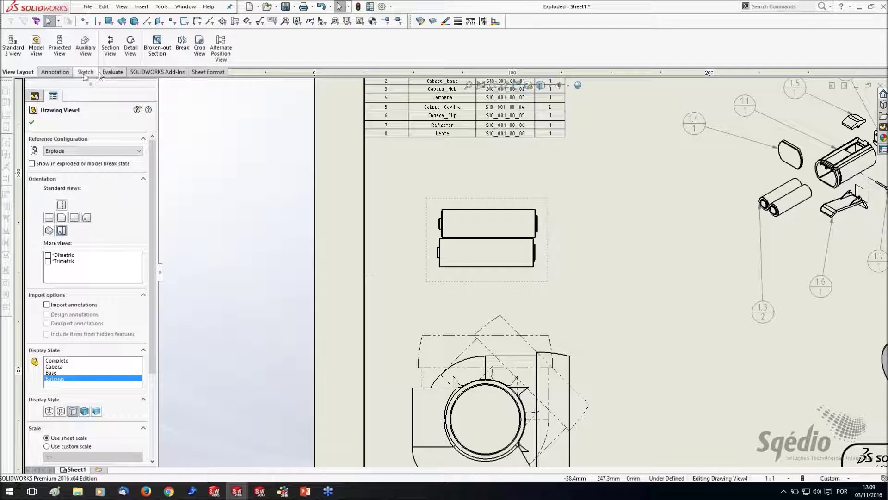
- Add a note with a leader attached to the upper battery, placing its text above the battery view
{"action": "left_click", "coordinate": [55, 72]}
{"action": "left_click", "coordinate": [105, 44]}
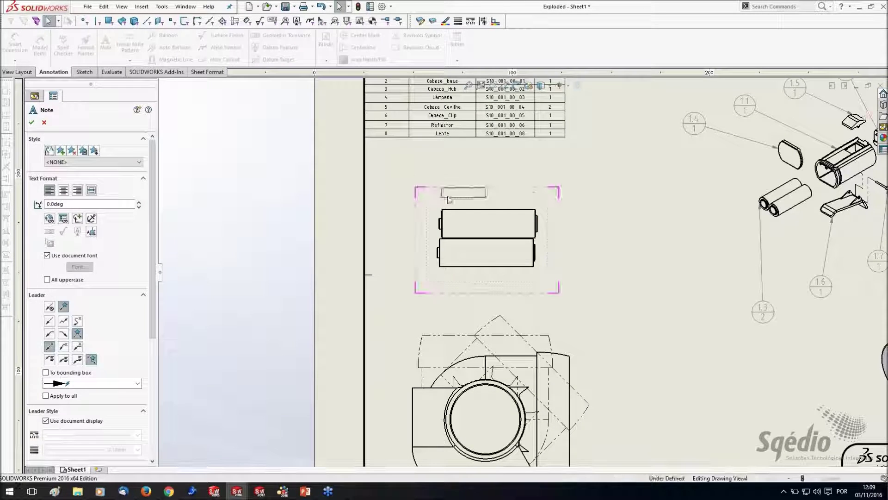
{"action": "left_click", "coordinate": [468, 222]}
{"action": "left_click", "coordinate": [506, 180]}
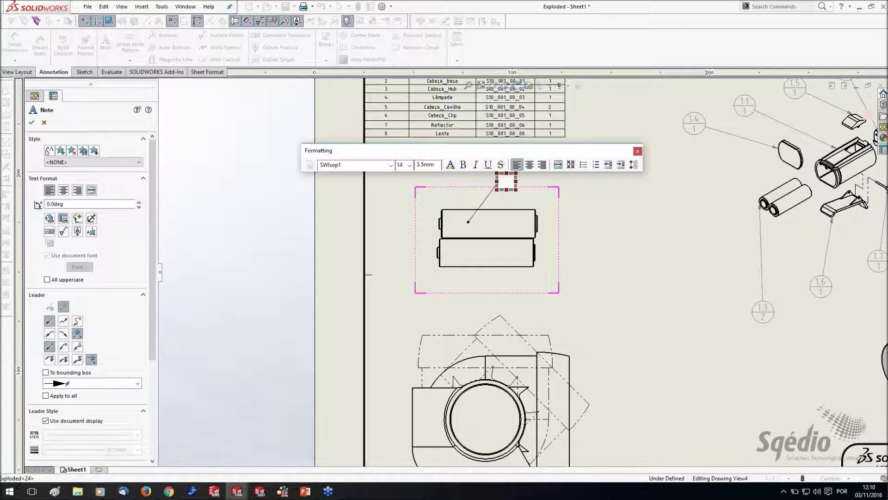
- Link the note text to the designacao_01 property of the component to which the annotation is attached
{"action": "left_click", "coordinate": [62, 218]}
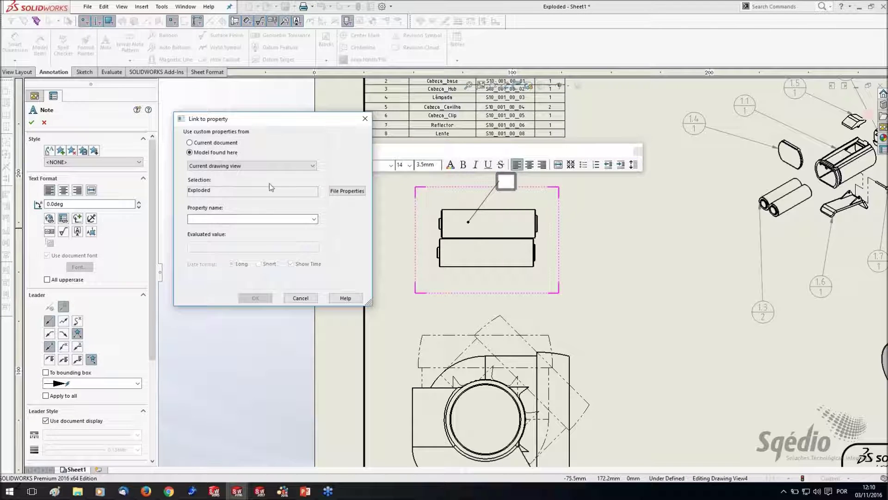
{"action": "left_click", "coordinate": [240, 166]}
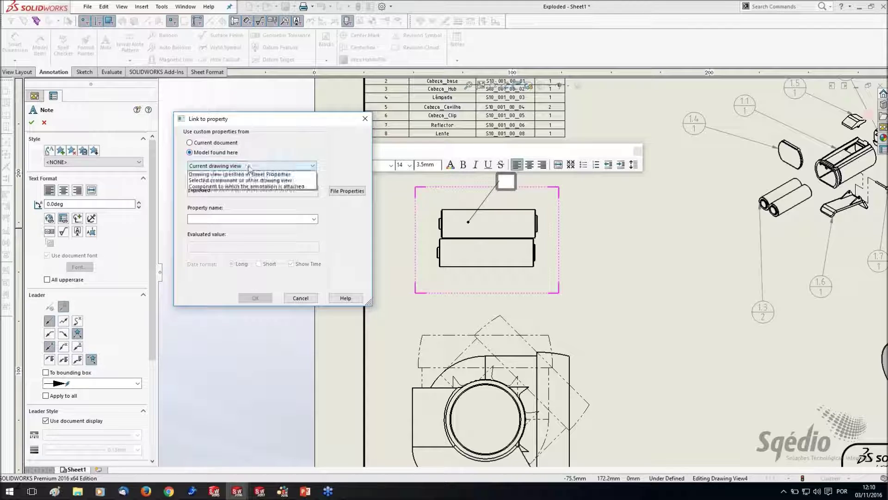
{"action": "left_click", "coordinate": [272, 193]}
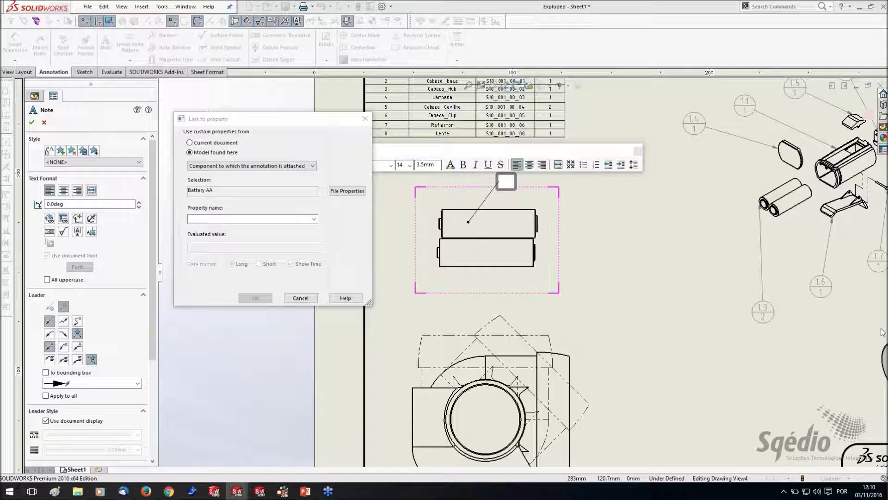
{"action": "left_click", "coordinate": [314, 219]}
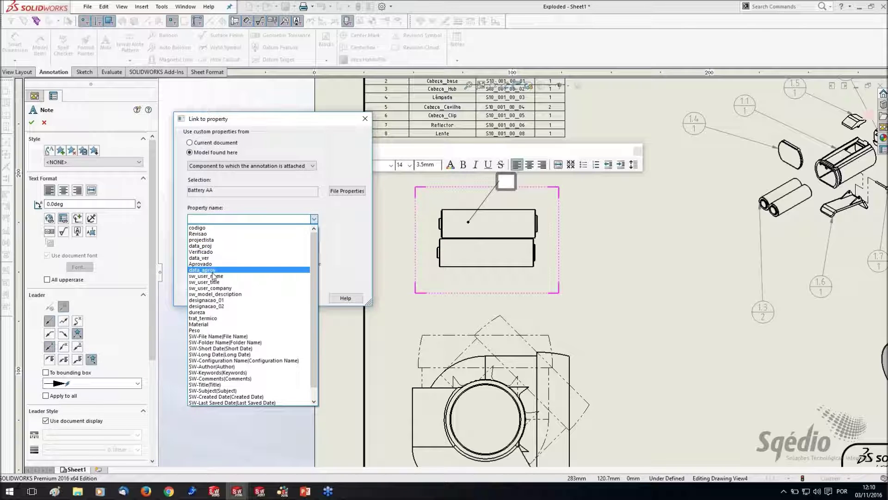
{"action": "left_click", "coordinate": [218, 300]}
{"action": "left_click", "coordinate": [260, 299]}
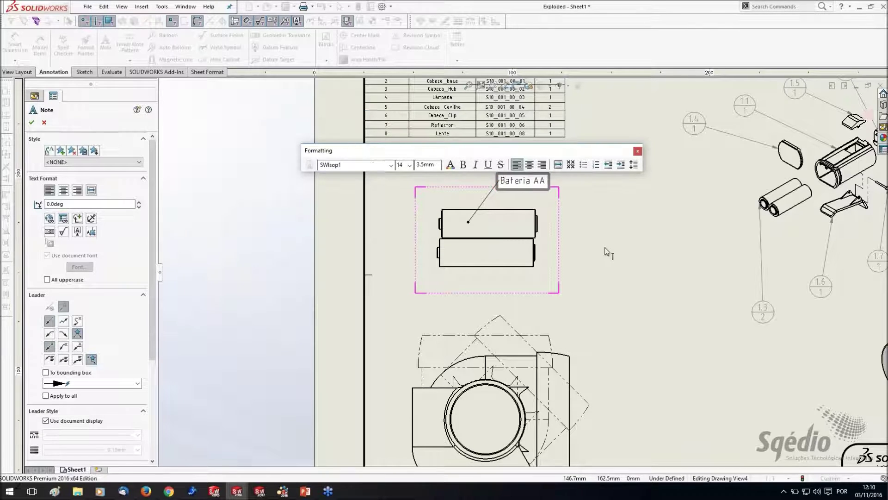
{"action": "left_click", "coordinate": [602, 195]}
{"action": "key", "text": "Escape"}
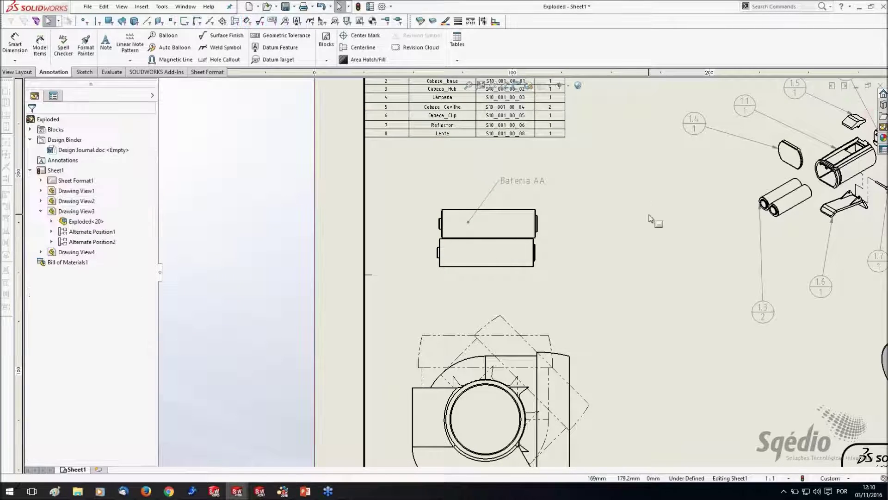
{"action": "scroll", "coordinate": [649, 215], "scroll_direction": "up", "scroll_amount": 2}
{"action": "scroll", "coordinate": [666, 294], "scroll_direction": "down", "scroll_amount": 1}
{"action": "scroll", "coordinate": [657, 315], "scroll_direction": "up", "scroll_amount": 3}
{"action": "scroll", "coordinate": [663, 363], "scroll_direction": "down", "scroll_amount": 1}
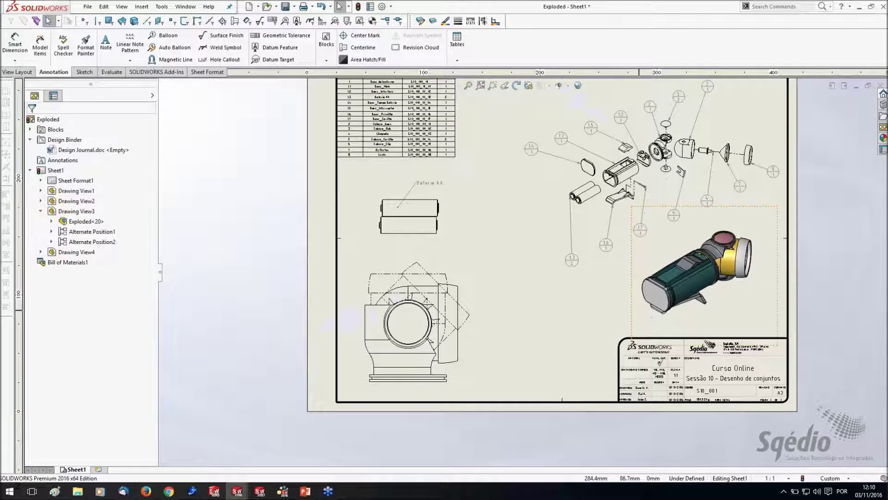
{"action": "scroll", "coordinate": [651, 234], "scroll_direction": "up", "scroll_amount": 1}
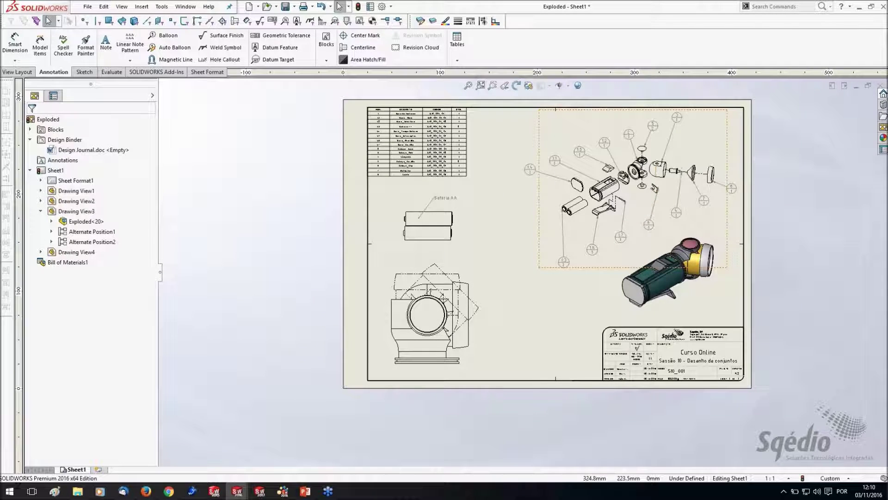
{"action": "scroll", "coordinate": [588, 277], "scroll_direction": "down", "scroll_amount": 2}
{"action": "scroll", "coordinate": [514, 347], "scroll_direction": "down", "scroll_amount": 2}
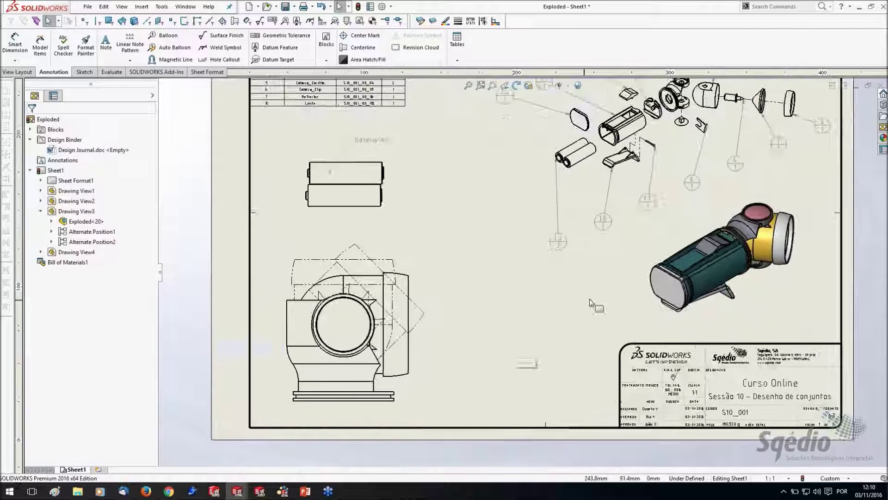
- Set up another model view of the assembly with the Explode configuration in the bottom orientation
{"action": "left_click", "coordinate": [17, 72]}
{"action": "left_click", "coordinate": [36, 45]}
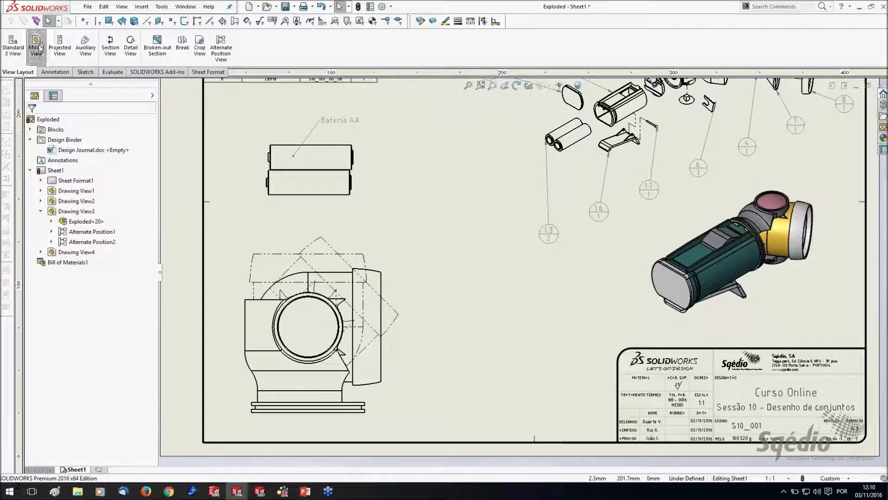
{"action": "left_click", "coordinate": [151, 122]}
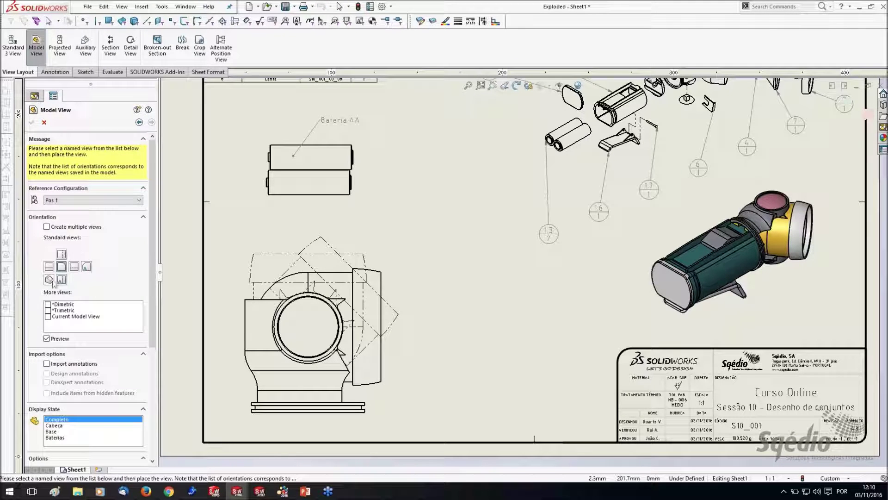
{"action": "scroll", "coordinate": [152, 318], "scroll_direction": "down", "scroll_amount": 2}
{"action": "scroll", "coordinate": [151, 318], "scroll_direction": "up", "scroll_amount": 2}
{"action": "left_click", "coordinate": [104, 200]}
{"action": "left_click", "coordinate": [104, 208]}
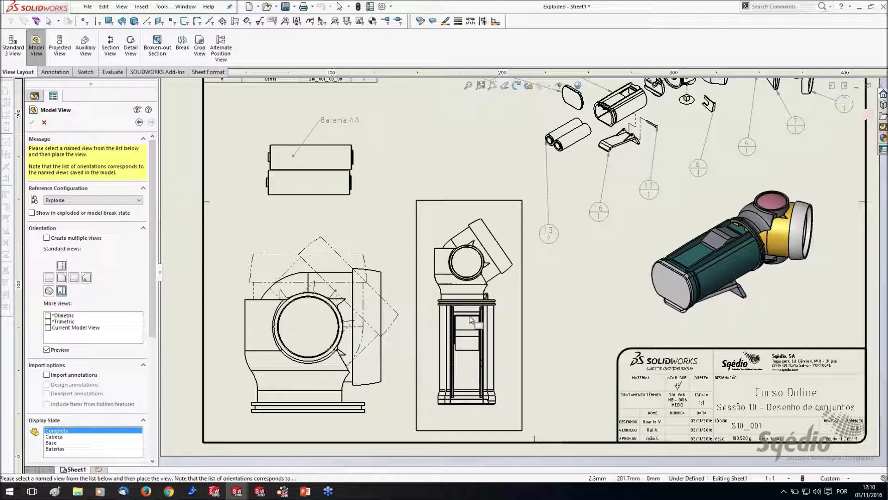
- Place the view to the right of the head view without projected views, and set its display state to Base
{"action": "left_click", "coordinate": [468, 323]}
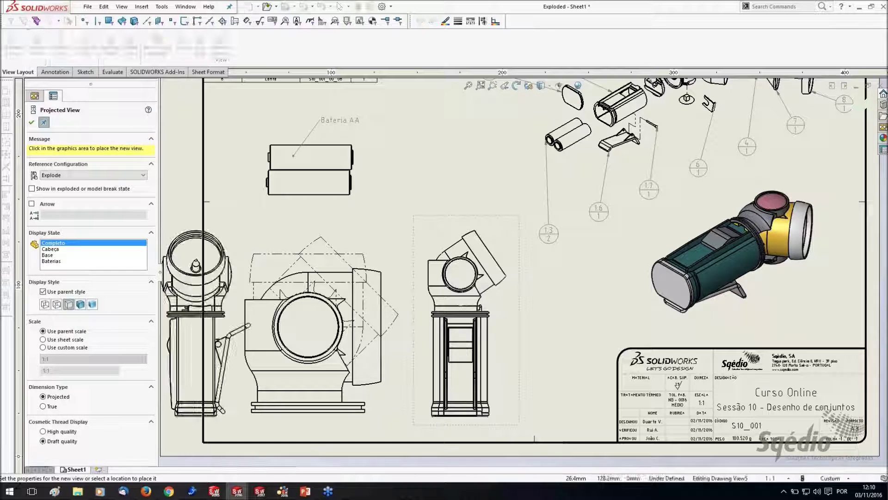
{"action": "key", "text": "Escape"}
{"action": "left_click", "coordinate": [468, 323]}
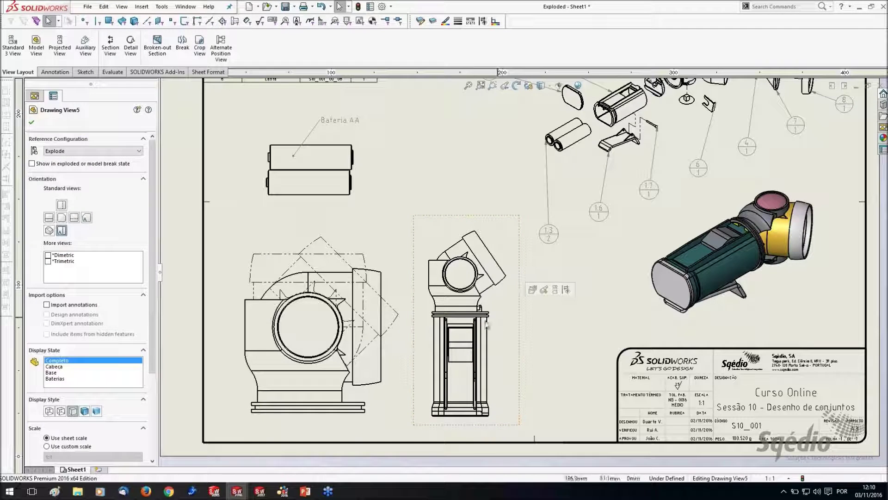
{"action": "left_click", "coordinate": [52, 372]}
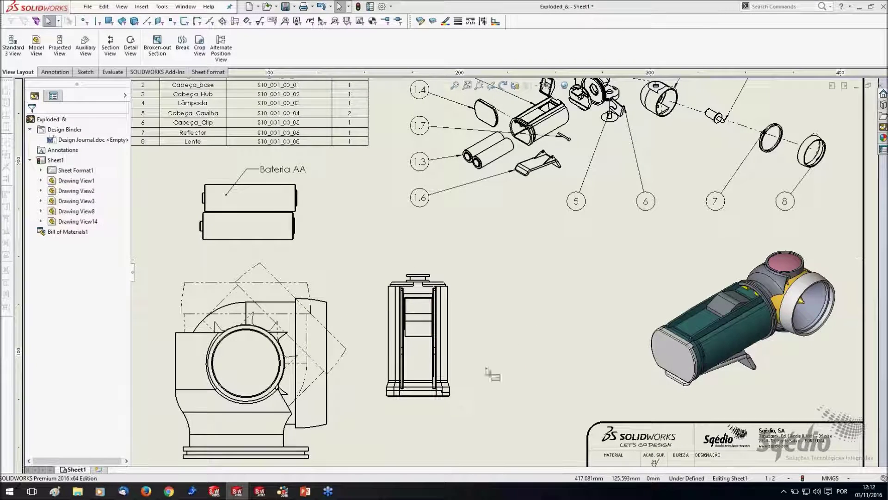
- Create section view A-A along a vertical cutting line slightly right of the base view's centre, excluding no components, and place it to the right
{"action": "scroll", "coordinate": [476, 363], "scroll_direction": "down", "scroll_amount": 4}
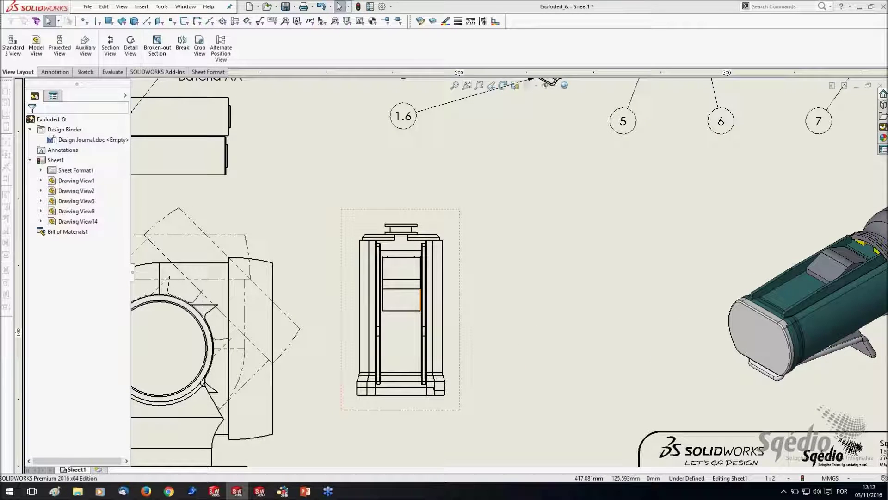
{"action": "left_click", "coordinate": [112, 44]}
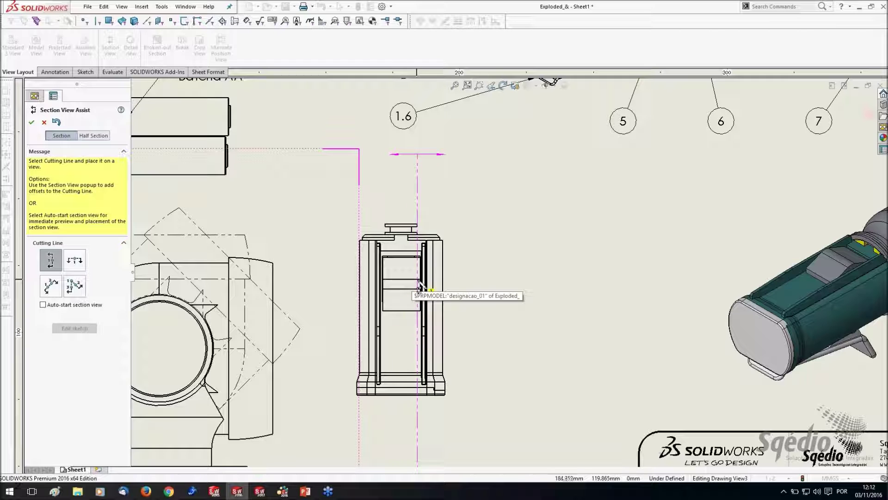
{"action": "left_click", "coordinate": [415, 280]}
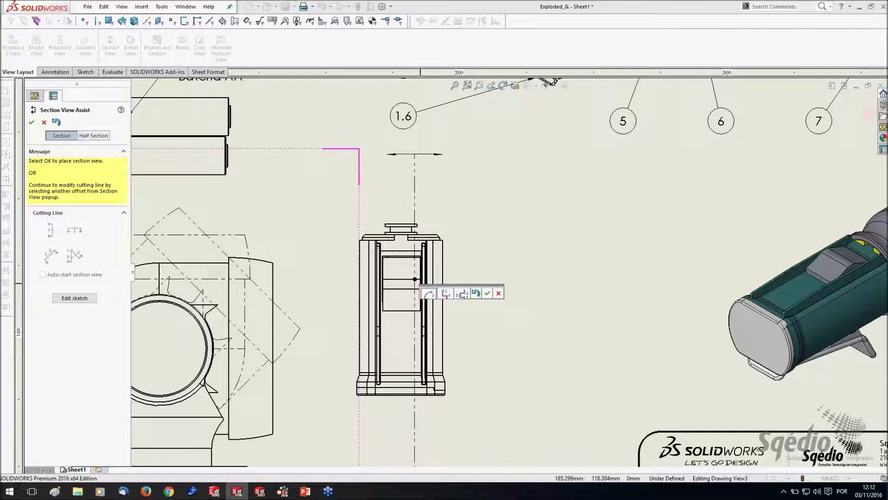
{"action": "left_click", "coordinate": [487, 293]}
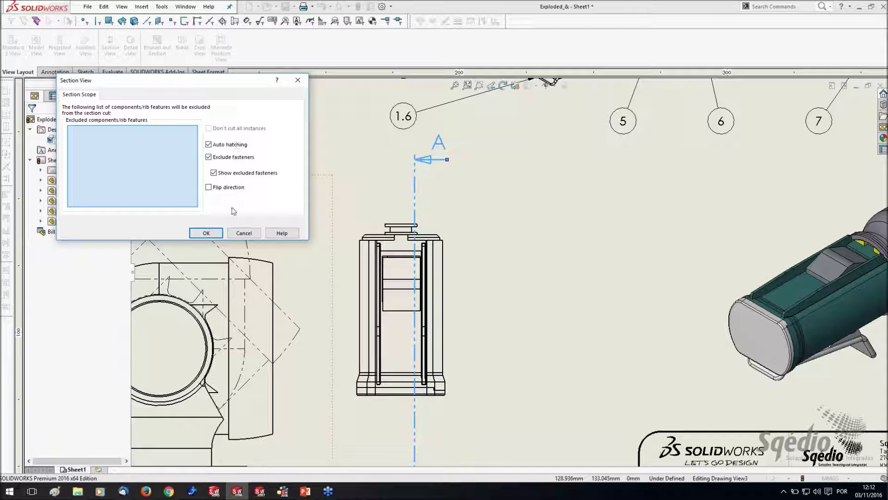
{"action": "left_click", "coordinate": [207, 233]}
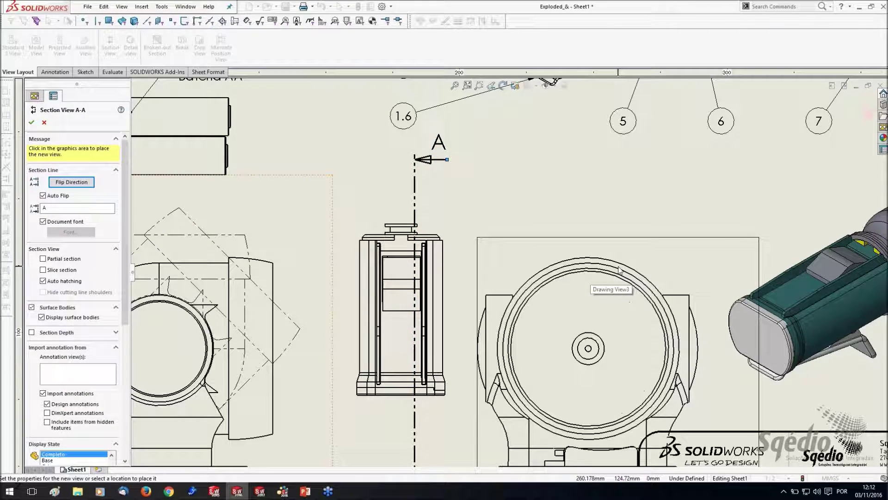
{"action": "left_click", "coordinate": [620, 273]}
{"action": "scroll", "coordinate": [610, 397], "scroll_direction": "up", "scroll_amount": 4}
{"action": "scroll", "coordinate": [611, 399], "scroll_direction": "down", "scroll_amount": 4}
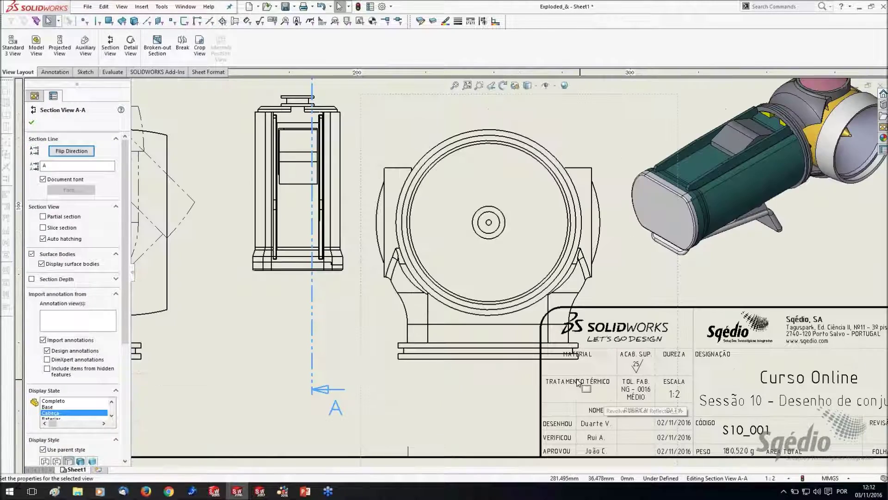
- Set the exploded view's display state to Base
{"action": "left_click", "coordinate": [601, 402]}
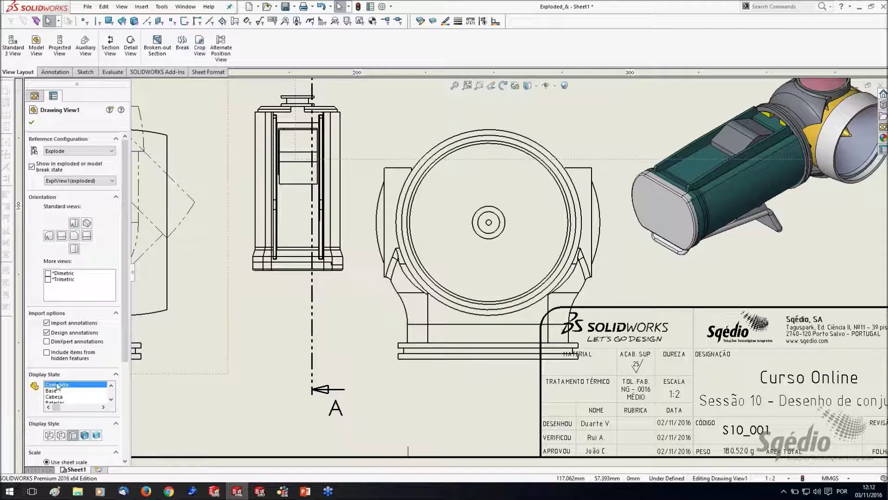
{"action": "left_click", "coordinate": [74, 391]}
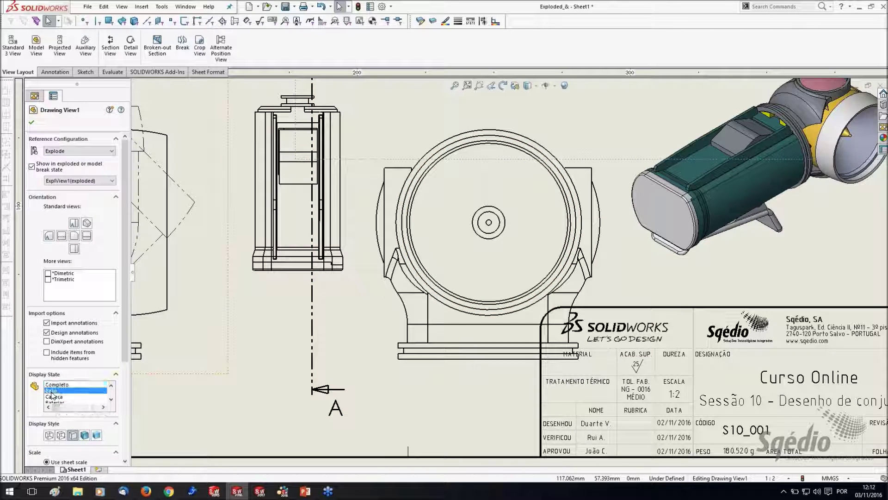
{"action": "left_click", "coordinate": [31, 123]}
- Delete section view A-A together with its section line and sketch
{"action": "left_click", "coordinate": [106, 212]}
{"action": "key", "text": "Delete"}
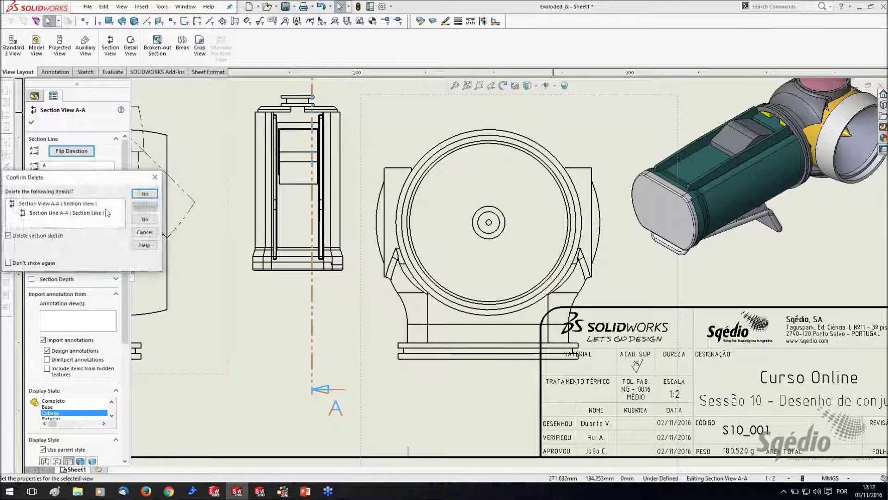
{"action": "left_click", "coordinate": [145, 193]}
- Set the flashlight base view's display state to Completo
{"action": "scroll", "coordinate": [323, 232], "scroll_direction": "up", "scroll_amount": 3}
{"action": "left_click", "coordinate": [377, 241]}
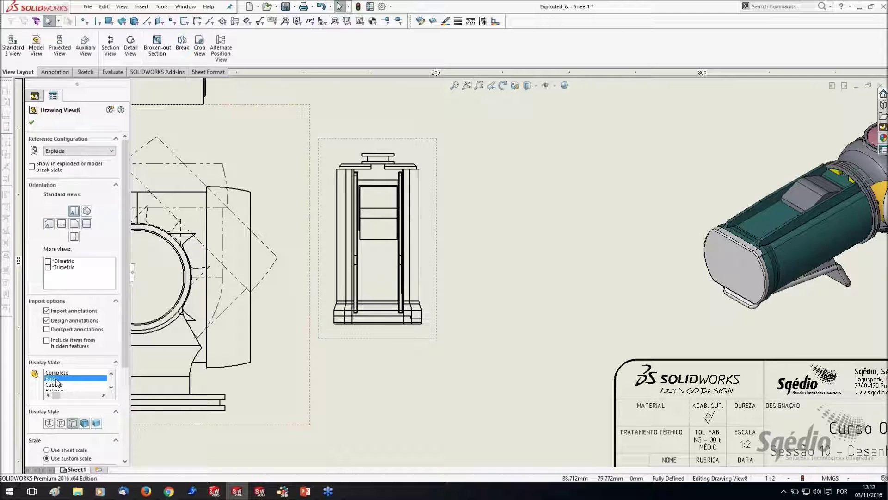
{"action": "left_click", "coordinate": [55, 372]}
- Create section view A-A along a vertical line slightly right of the full flashlight view's centre, excluding no components, and place it to the right
{"action": "scroll", "coordinate": [540, 327], "scroll_direction": "down", "scroll_amount": 2}
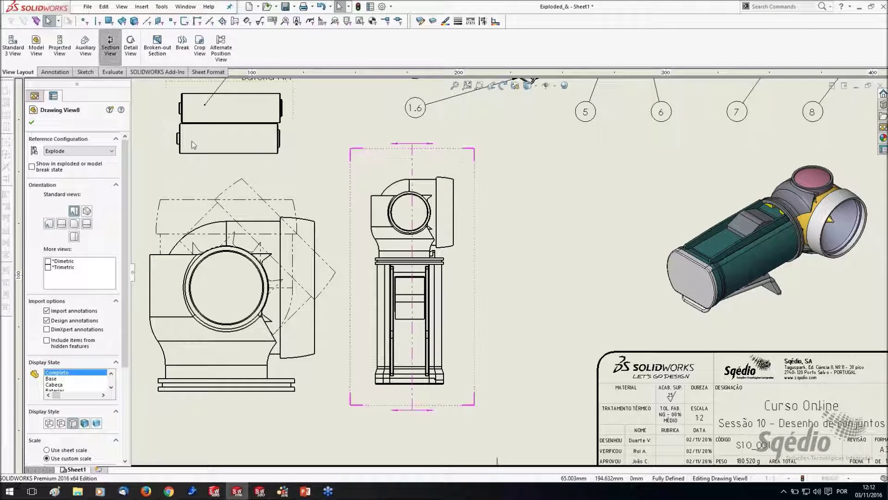
{"action": "left_click", "coordinate": [116, 52]}
{"action": "left_click", "coordinate": [421, 286]}
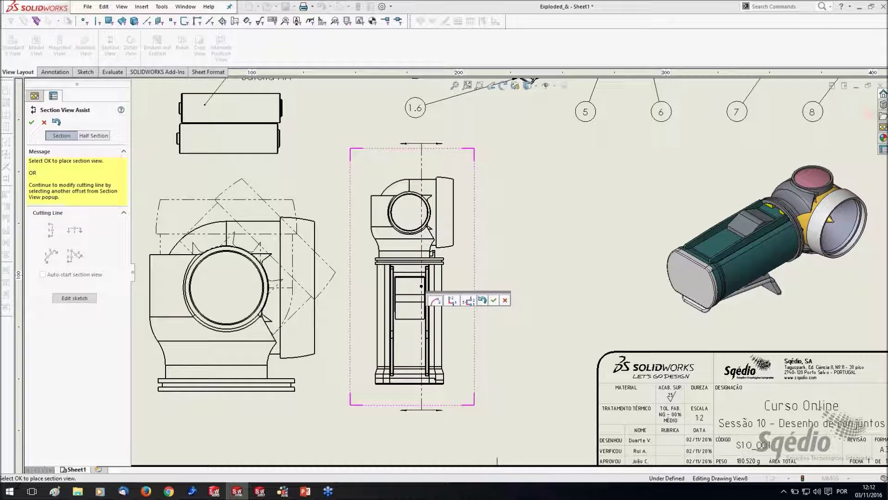
{"action": "left_click", "coordinate": [494, 301]}
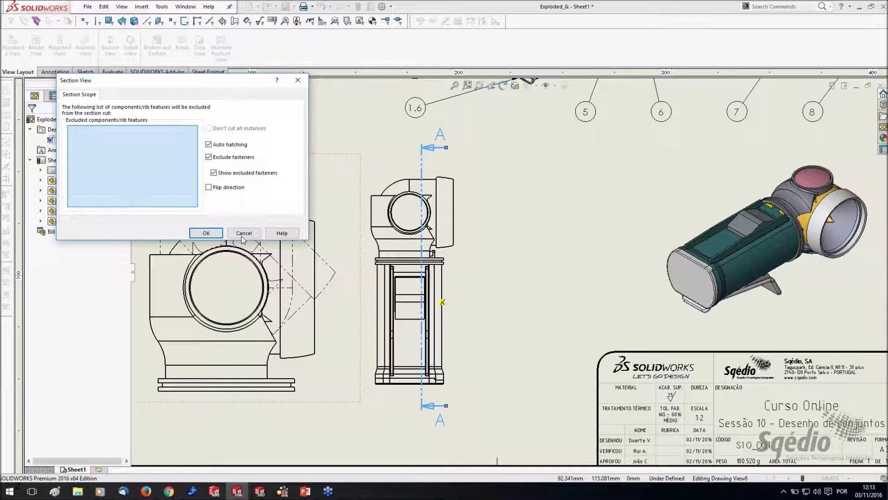
{"action": "left_click", "coordinate": [206, 232]}
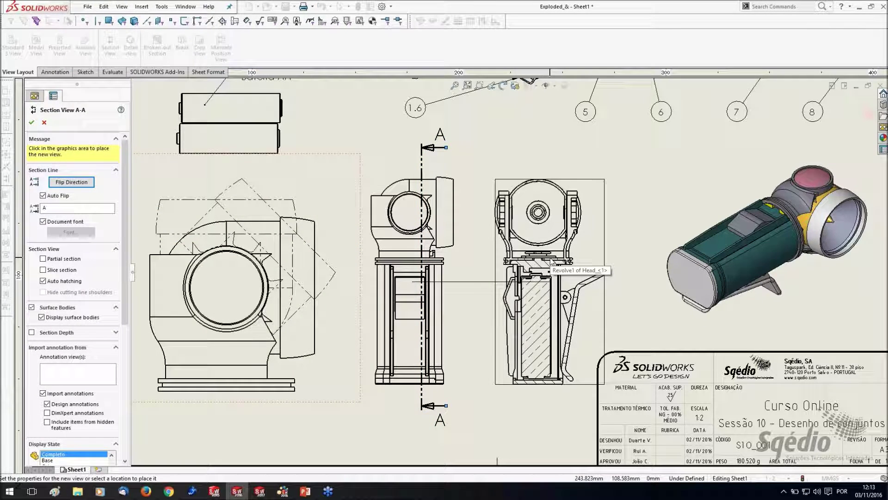
{"action": "left_click", "coordinate": [551, 262]}
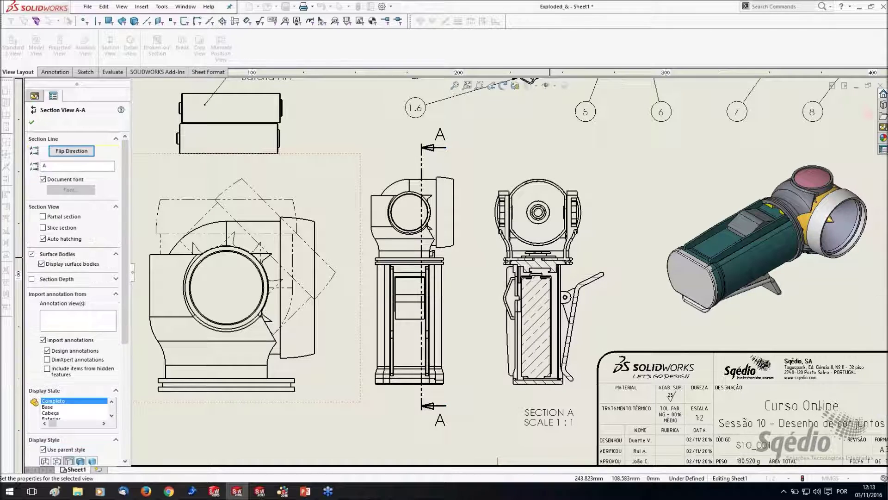
{"action": "left_click", "coordinate": [31, 122]}
- Set the display state of both the section's parent view and section view A-A to Base
{"action": "left_click", "coordinate": [47, 204]}
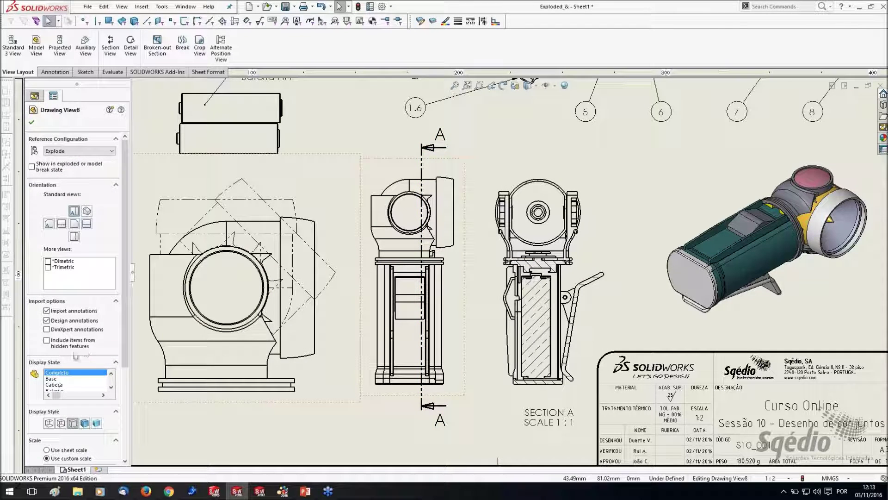
{"action": "left_click", "coordinate": [51, 378]}
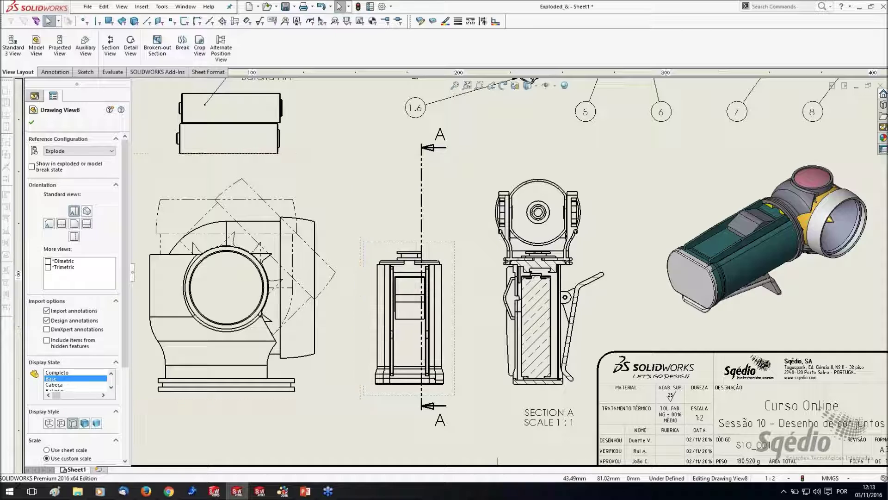
{"action": "left_click", "coordinate": [476, 205]}
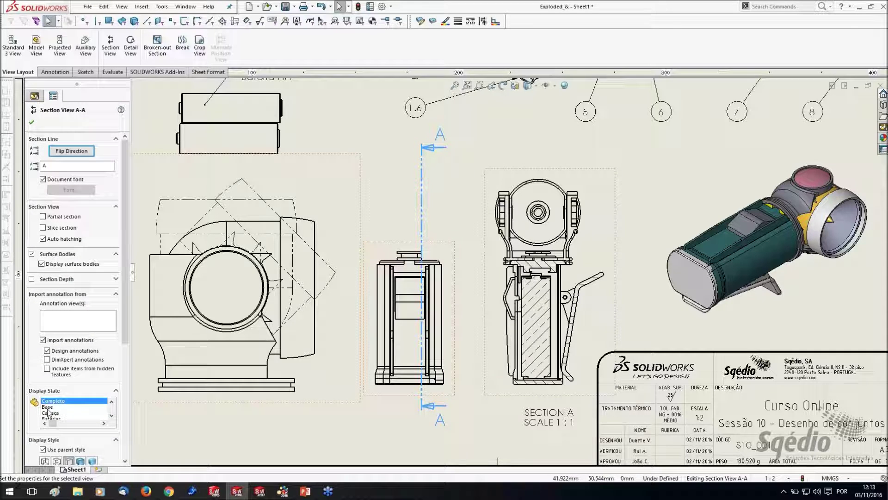
{"action": "left_click", "coordinate": [48, 407]}
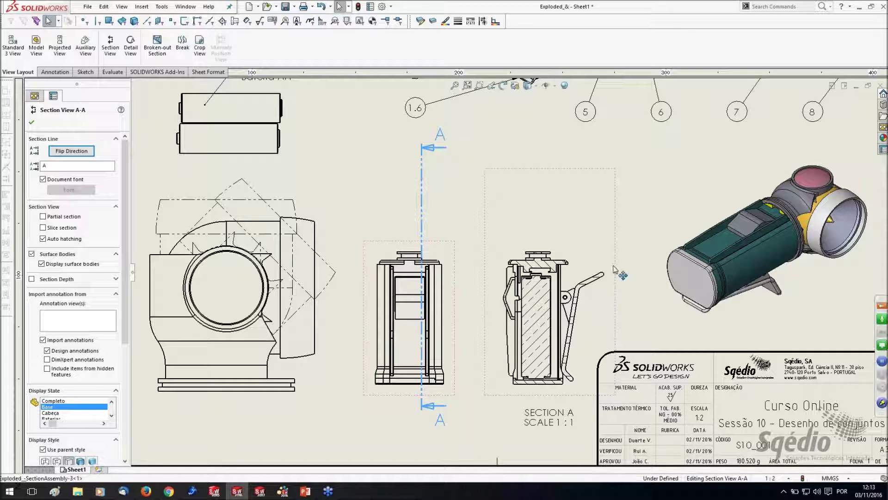
- Set the exploded view's display state to Completo
{"action": "scroll", "coordinate": [544, 396], "scroll_direction": "down", "scroll_amount": 3}
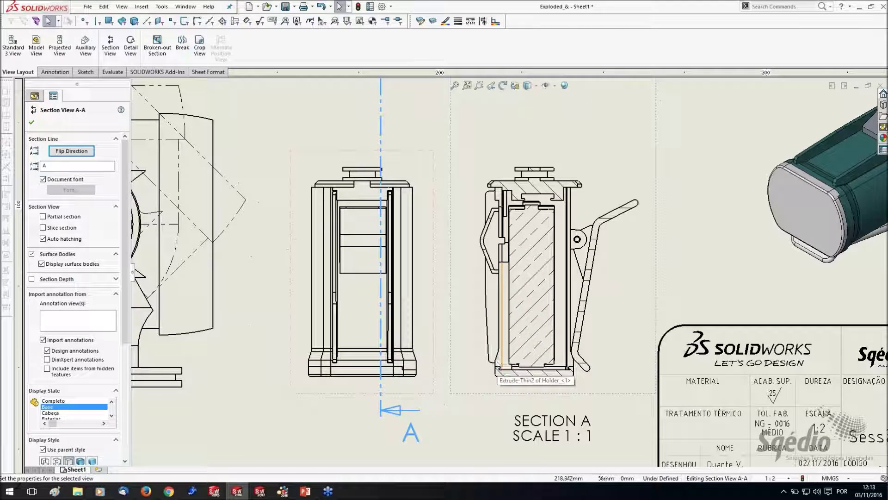
{"action": "scroll", "coordinate": [516, 352], "scroll_direction": "down", "scroll_amount": 2}
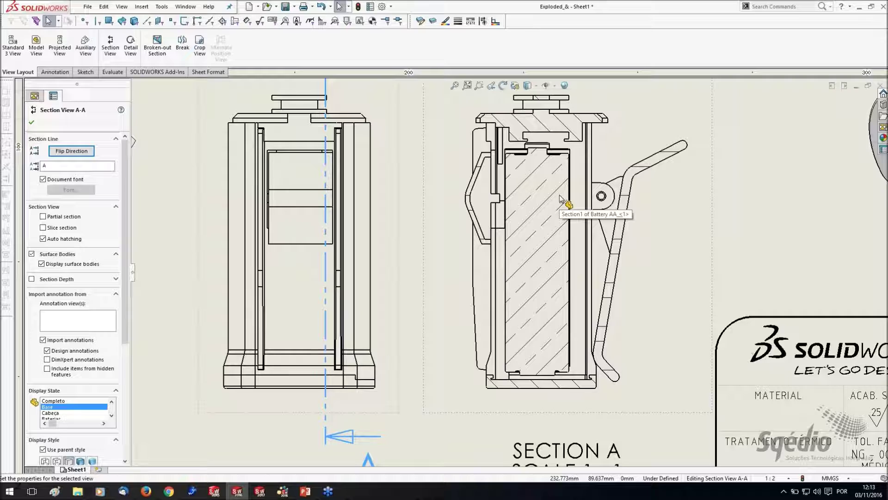
{"action": "scroll", "coordinate": [550, 262], "scroll_direction": "up", "scroll_amount": 6}
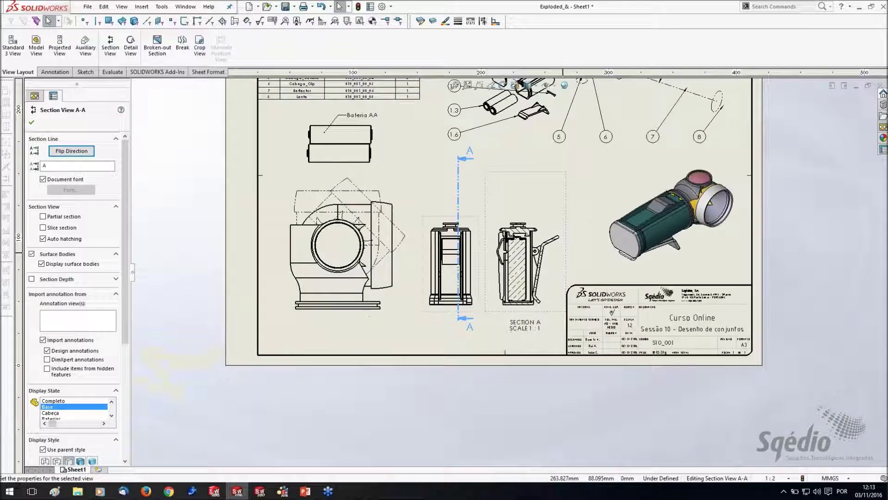
{"action": "scroll", "coordinate": [546, 203], "scroll_direction": "down", "scroll_amount": 3}
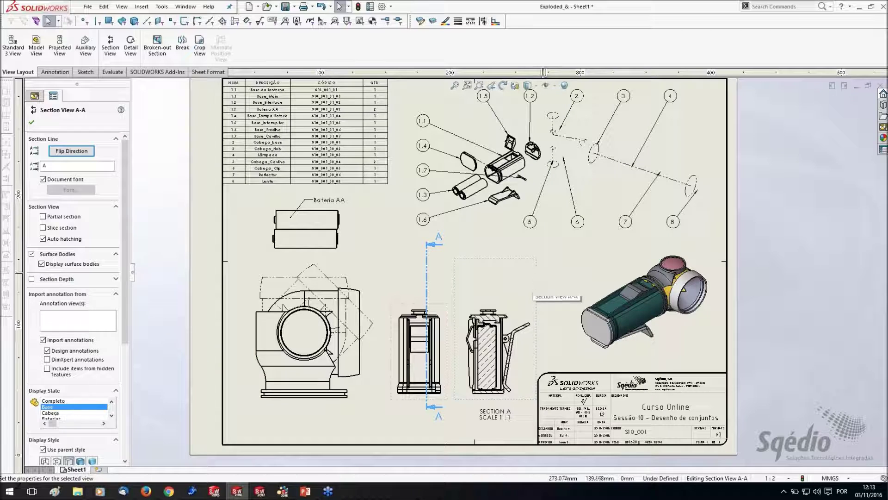
{"action": "left_click", "coordinate": [511, 205]}
{"action": "left_click", "coordinate": [57, 384]}
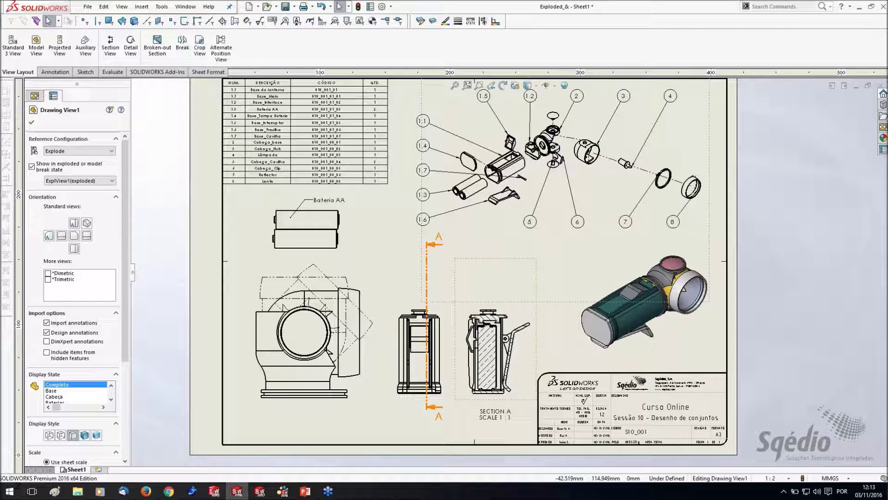
- Save the bill of materials table as a template named BOM_curso inline in the Sessão 10 folder
{"action": "scroll", "coordinate": [508, 267], "scroll_direction": "up", "scroll_amount": 1}
{"action": "scroll", "coordinate": [535, 238], "scroll_direction": "down", "scroll_amount": 1}
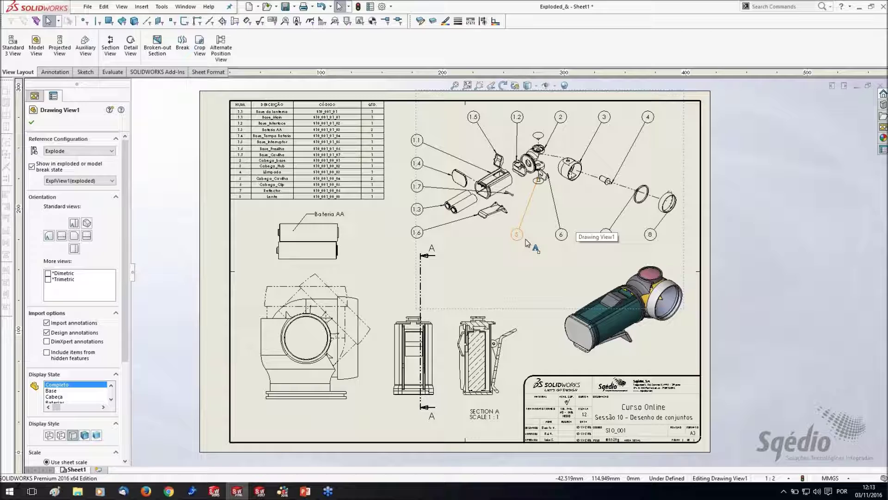
{"action": "scroll", "coordinate": [305, 149], "scroll_direction": "down", "scroll_amount": 3}
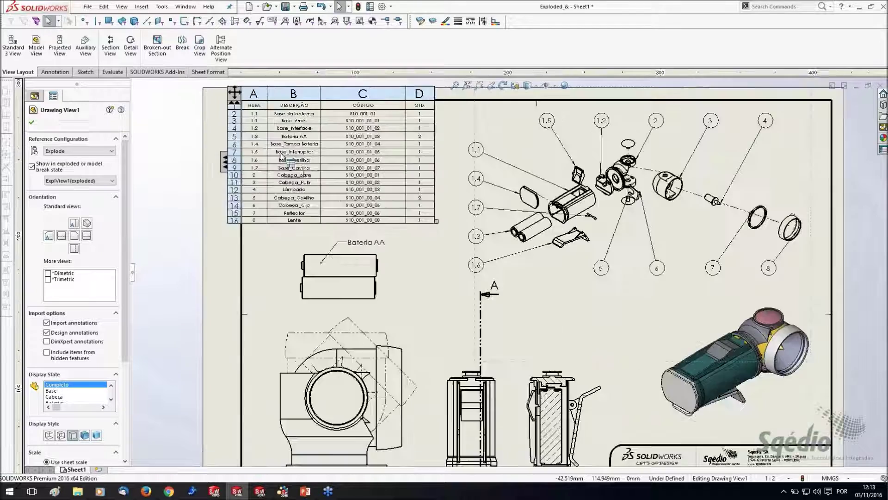
{"action": "scroll", "coordinate": [305, 149], "scroll_direction": "up", "scroll_amount": 2}
{"action": "scroll", "coordinate": [429, 116], "scroll_direction": "down", "scroll_amount": 2}
{"action": "left_click", "coordinate": [429, 116]}
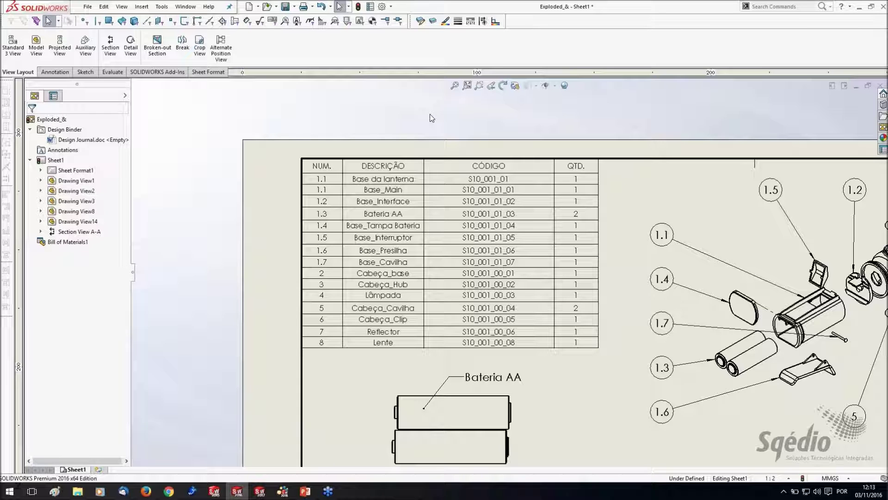
{"action": "left_click", "coordinate": [301, 162]}
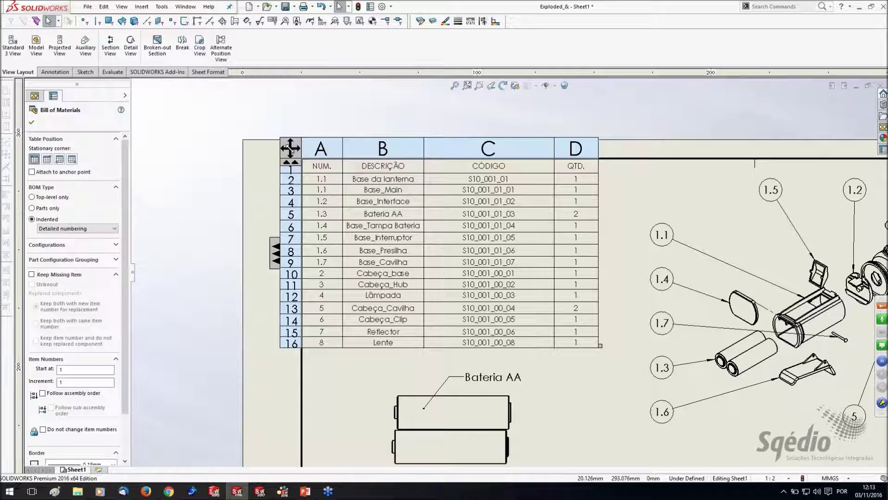
{"action": "right_click", "coordinate": [290, 148]}
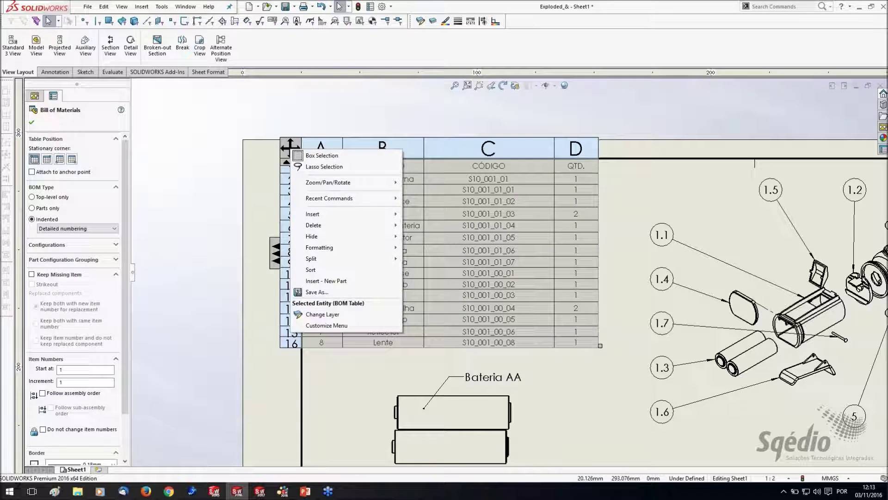
{"action": "left_click", "coordinate": [322, 292]}
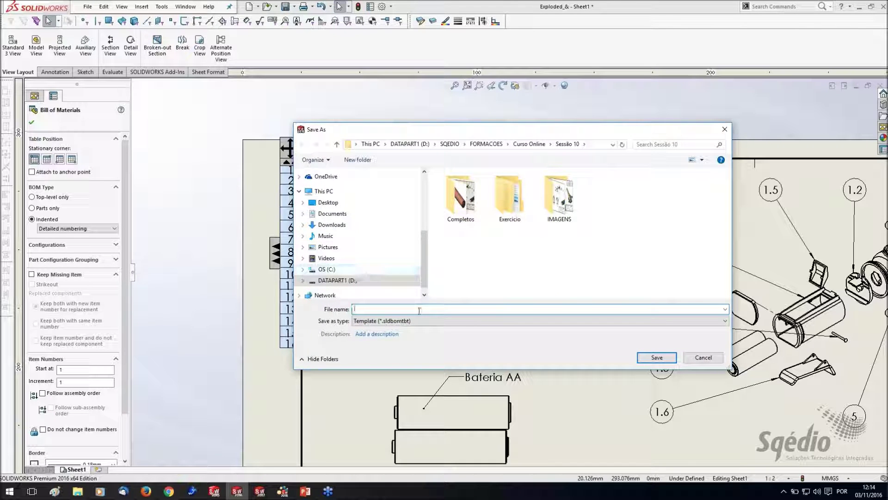
{"action": "type", "text": "BOM_curso inline"}
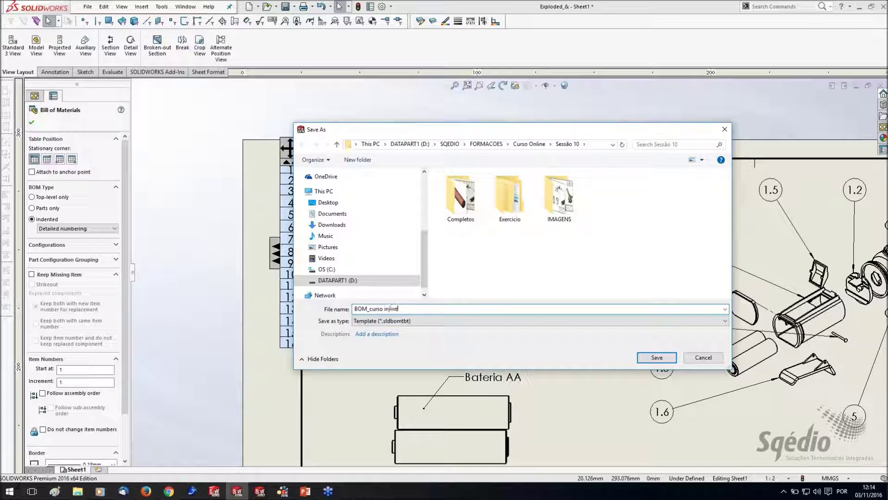
{"action": "left_click", "coordinate": [655, 358]}
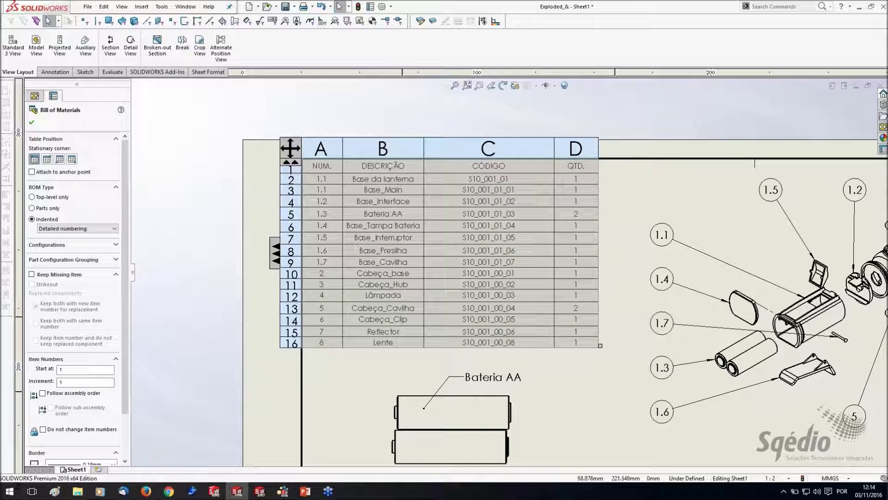
{"action": "left_click", "coordinate": [32, 123]}
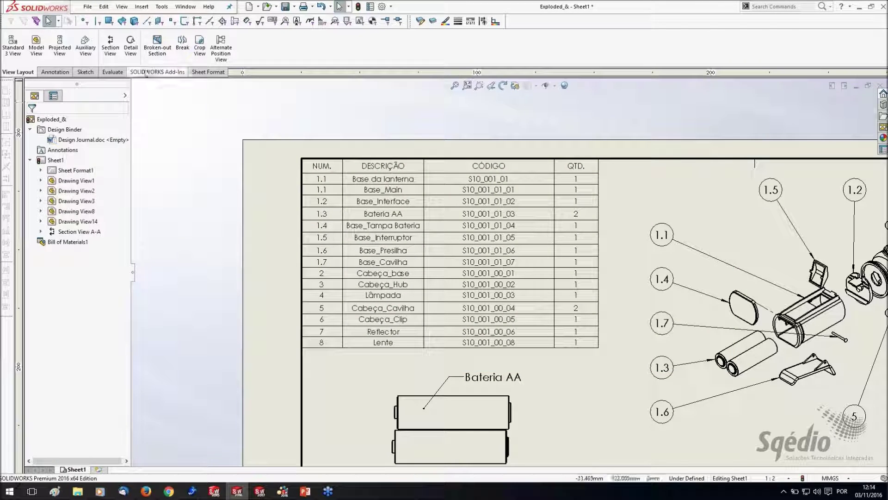
- Check which table template the Bill of Materials command offers, leaving it without inserting a table
{"action": "left_click", "coordinate": [54, 72]}
{"action": "left_click", "coordinate": [454, 43]}
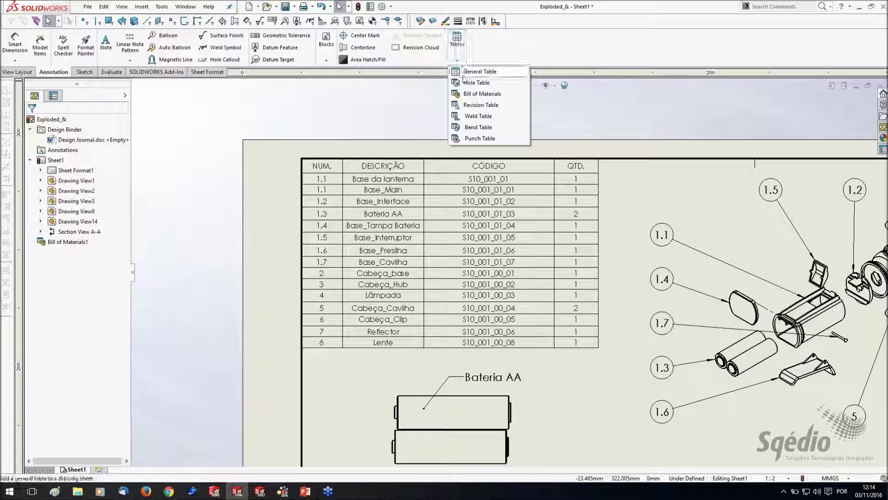
{"action": "left_click", "coordinate": [462, 90]}
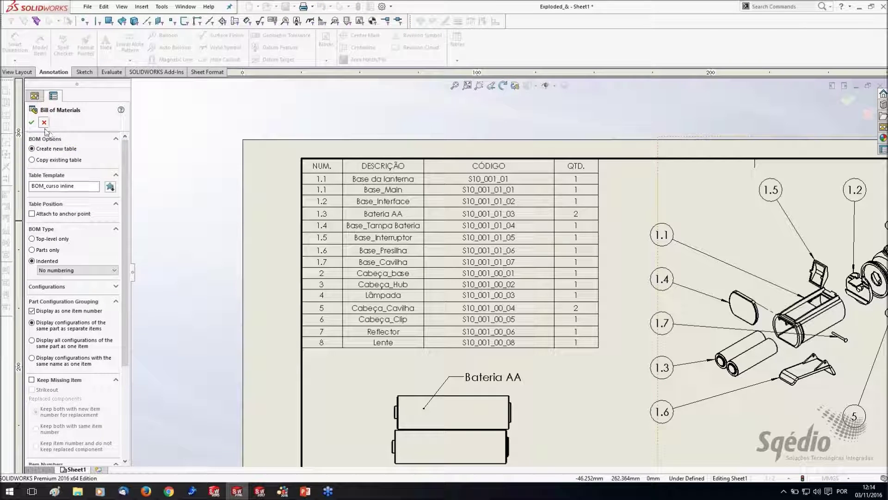
{"action": "left_click", "coordinate": [44, 123]}
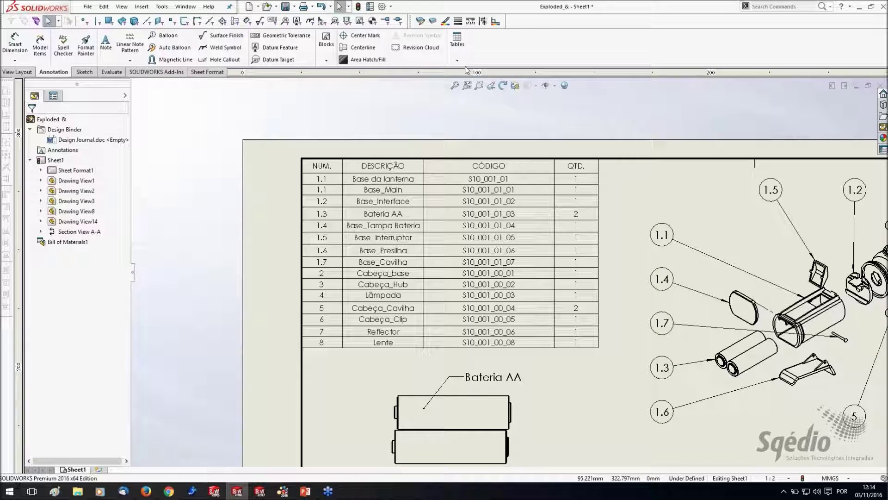
{"action": "left_click", "coordinate": [457, 43]}
{"action": "left_click", "coordinate": [474, 95]}
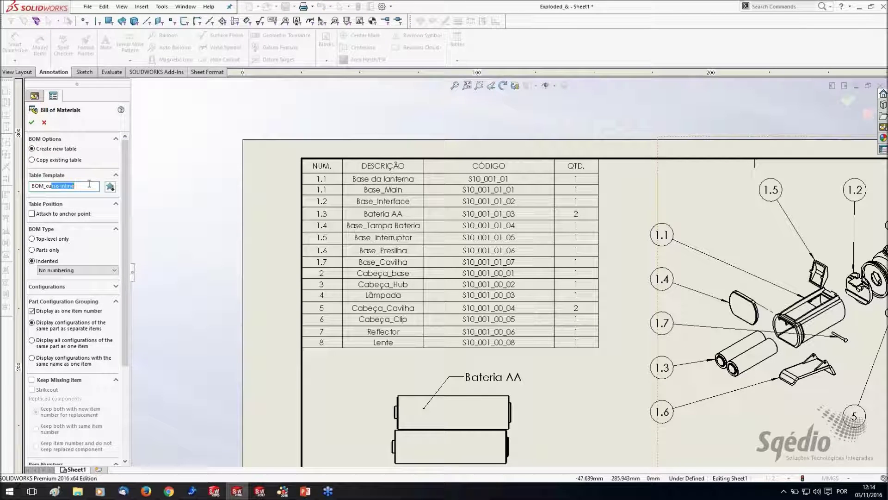
{"action": "left_click", "coordinate": [44, 123]}
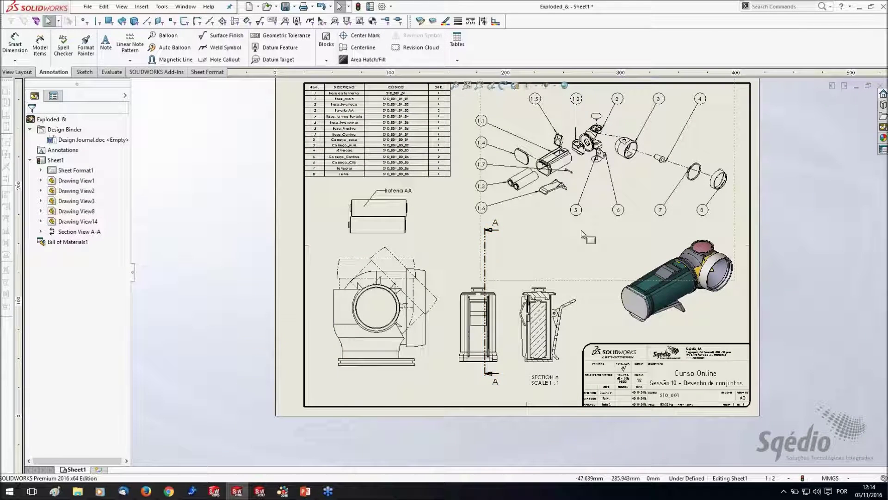
- Add a second sheet with the D_A4 sheet format and move the bill of materials from Sheet1 onto it
{"action": "left_click", "coordinate": [98, 469]}
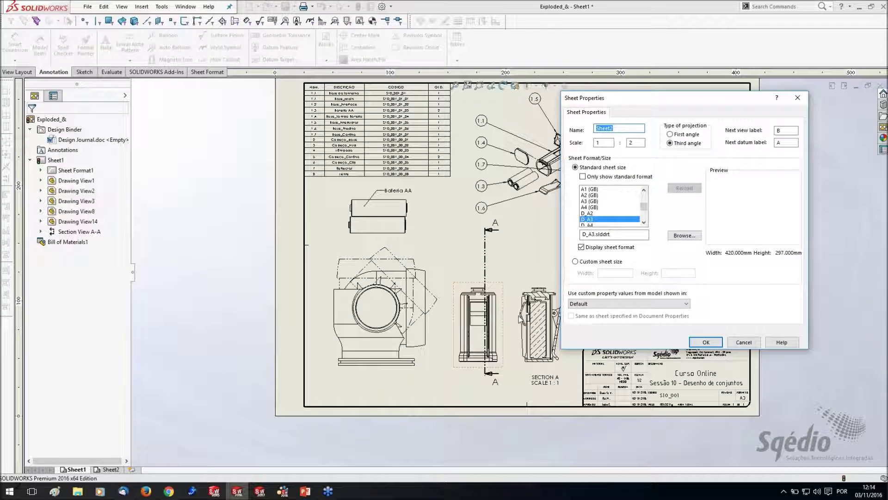
{"action": "scroll", "coordinate": [593, 209], "scroll_direction": "down", "scroll_amount": 1}
{"action": "left_click", "coordinate": [591, 207]}
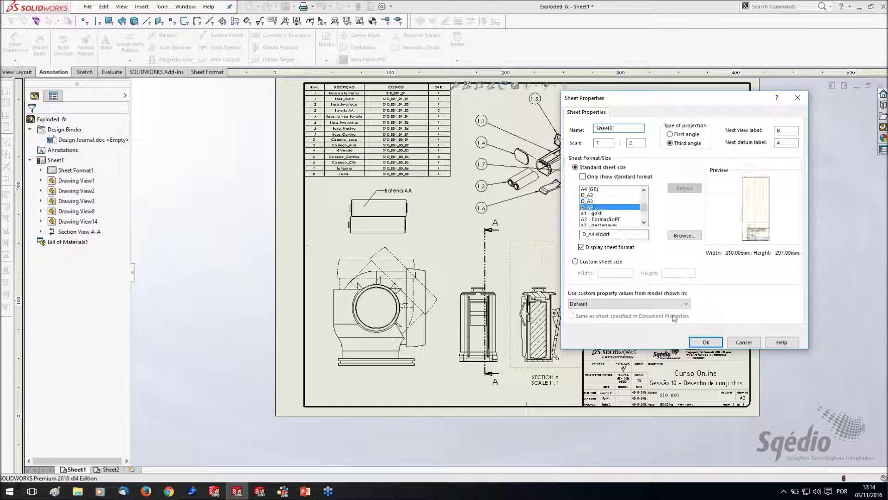
{"action": "left_click", "coordinate": [706, 342]}
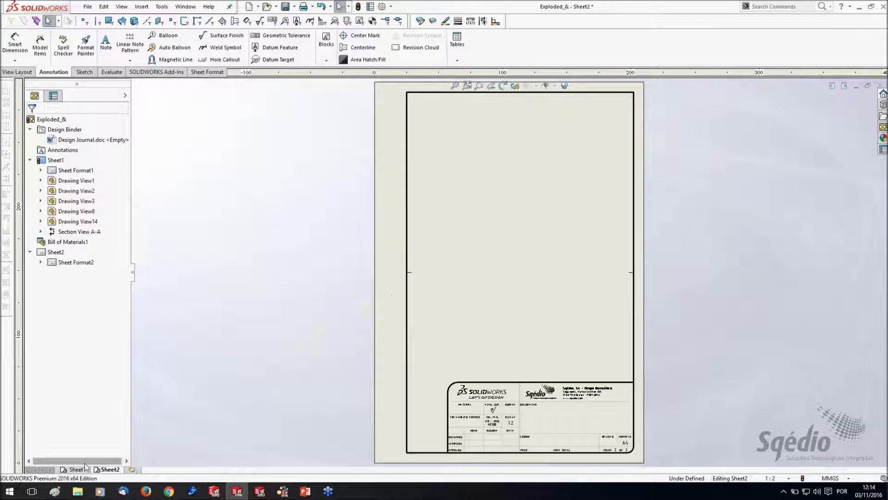
{"action": "left_click", "coordinate": [78, 469]}
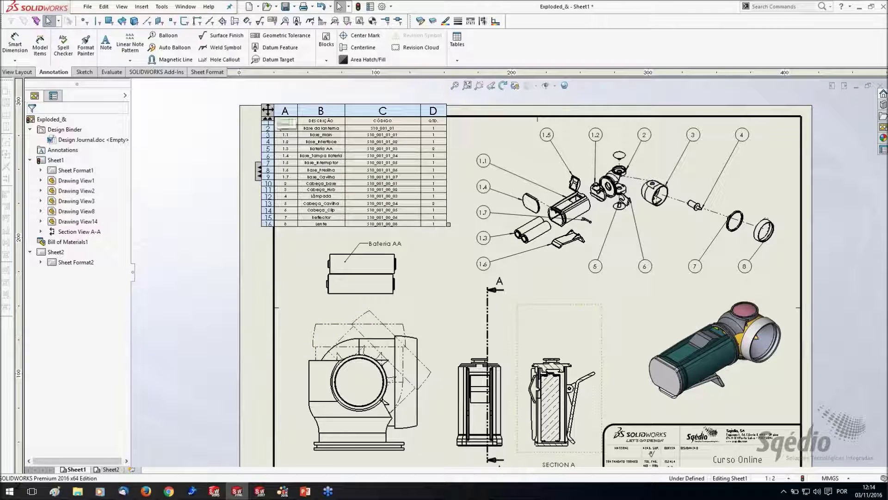
{"action": "left_click_drag", "start_coordinate": [267, 111], "coordinate": [111, 468]}
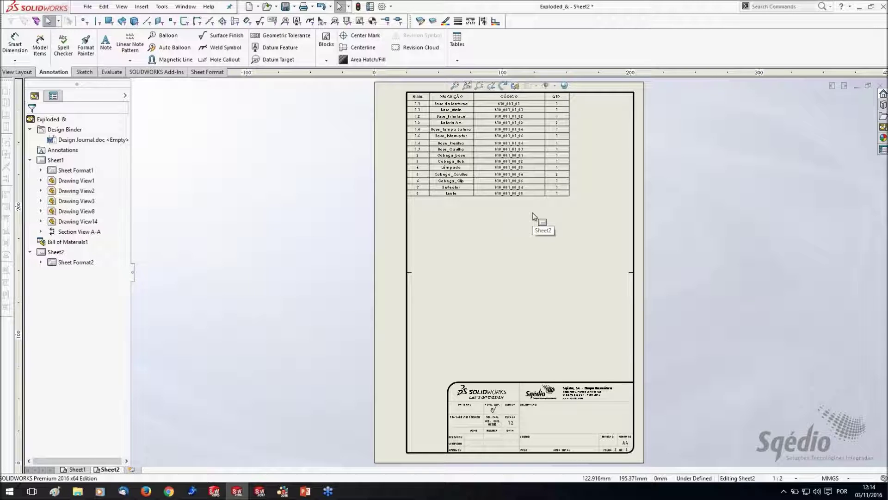
- Switch to the running PowerPoint slide show and advance to the training exercises slide
{"action": "mouse_move", "coordinate": [305, 491]}
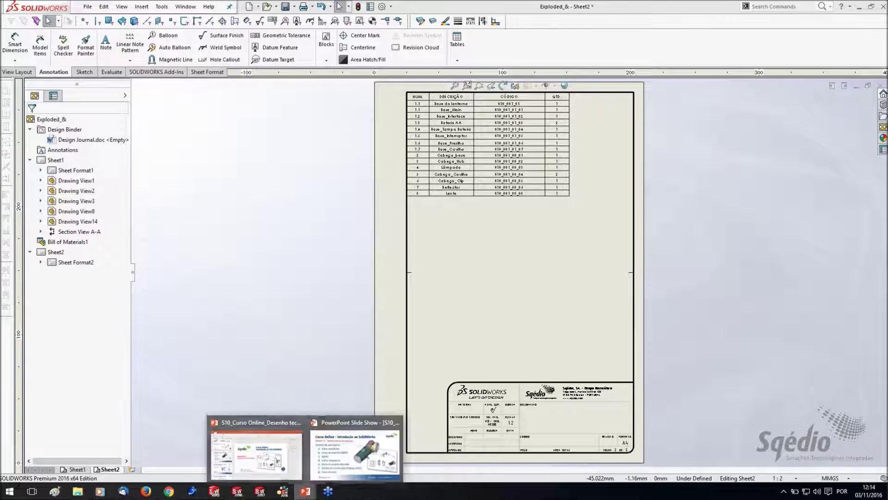
{"action": "left_click", "coordinate": [350, 462]}
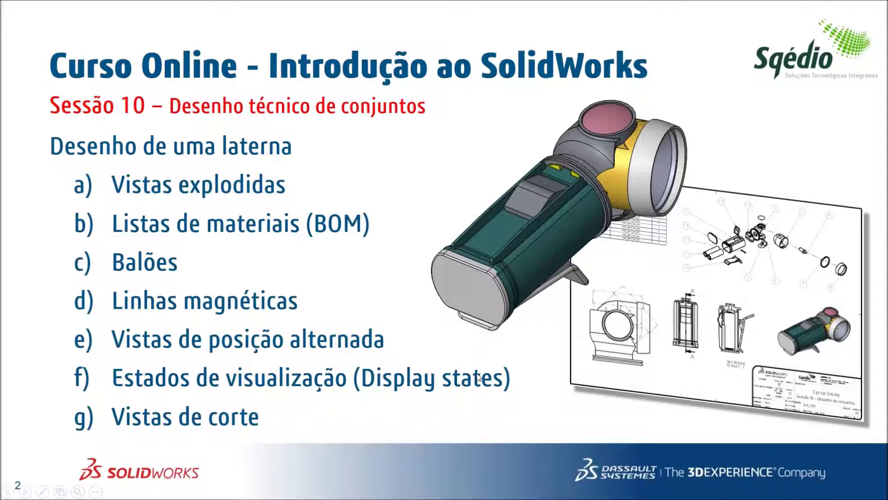
{"action": "key", "text": "Right"}
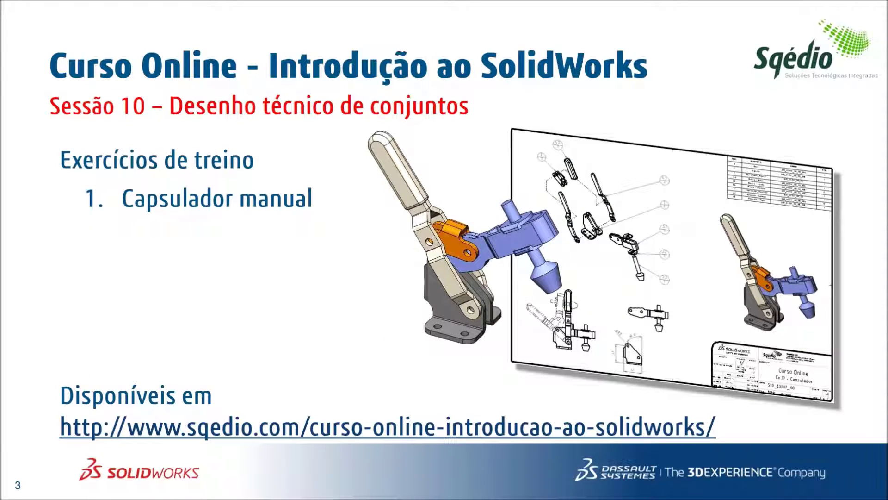